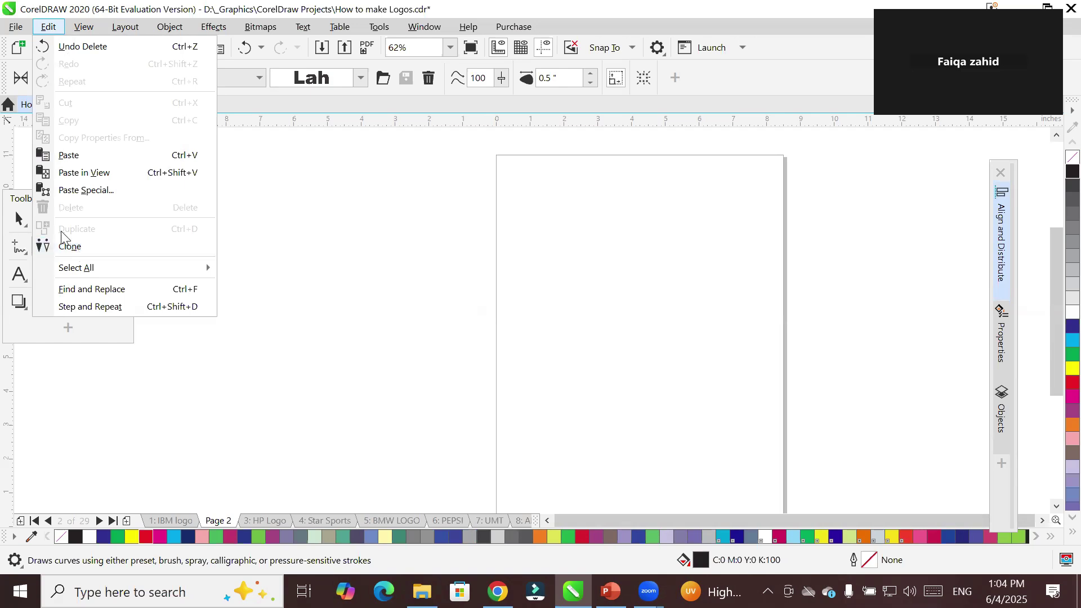
# Add the artistic text "Duplicate vs Clone" in the empty area beside the page's upper edge
pyautogui.click(260, 222)
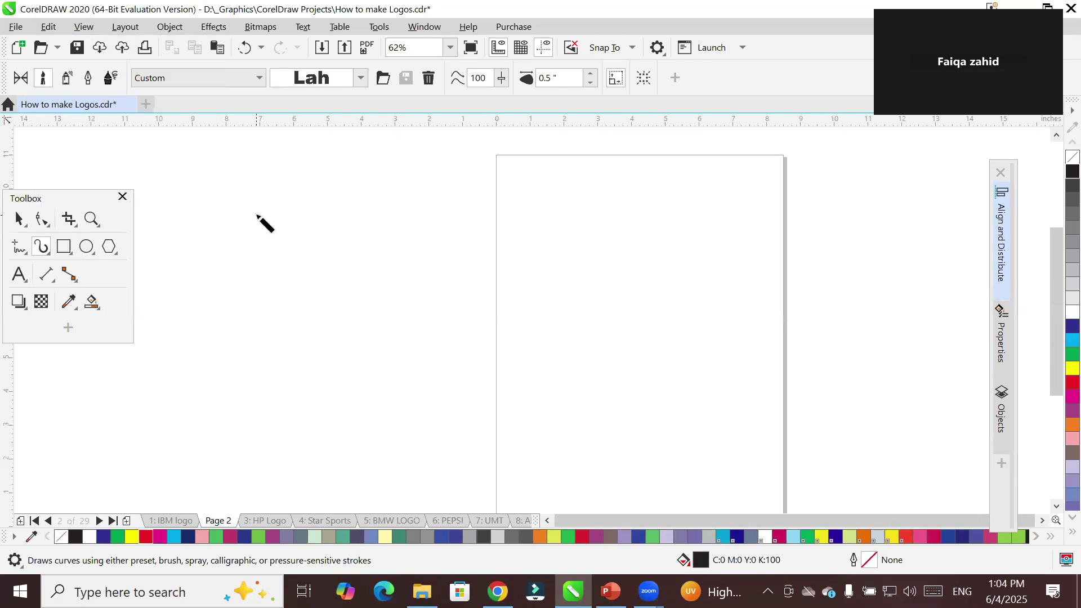
pyautogui.click(18, 275)
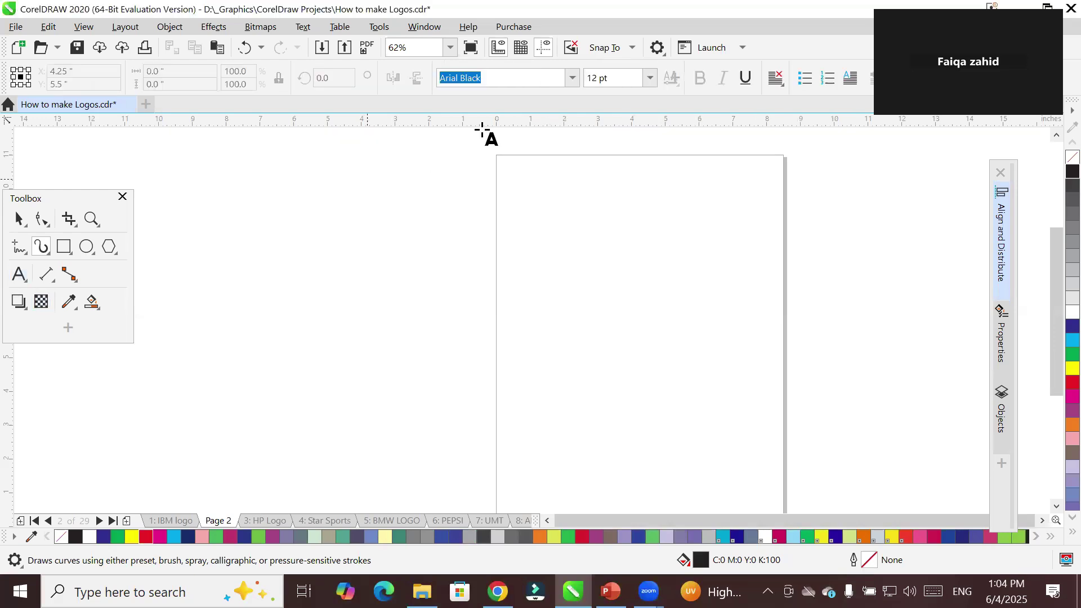
pyautogui.click(293, 158)
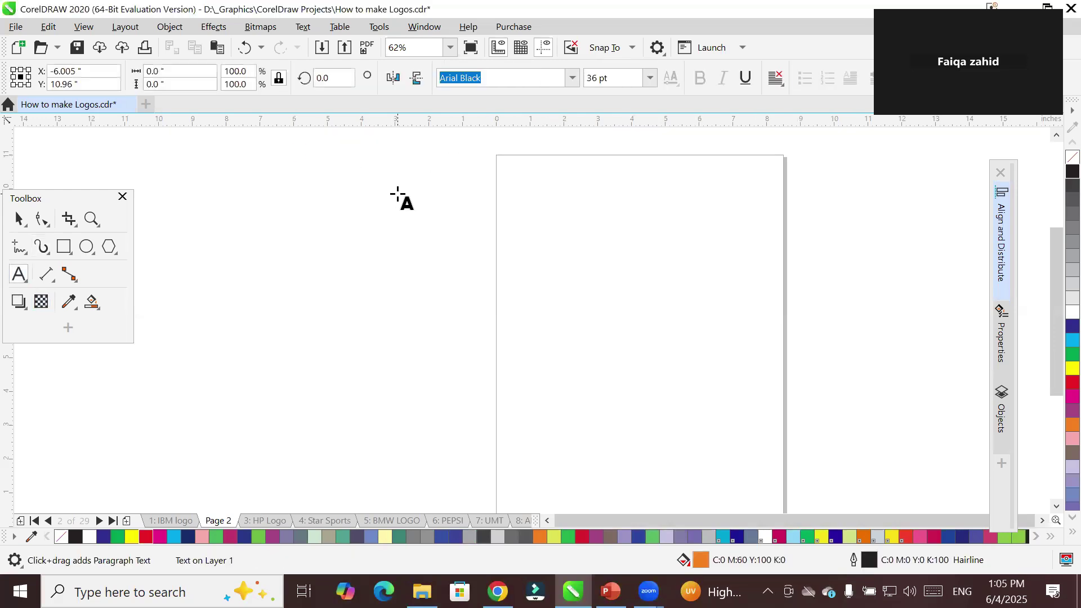
pyautogui.write('Duplic')
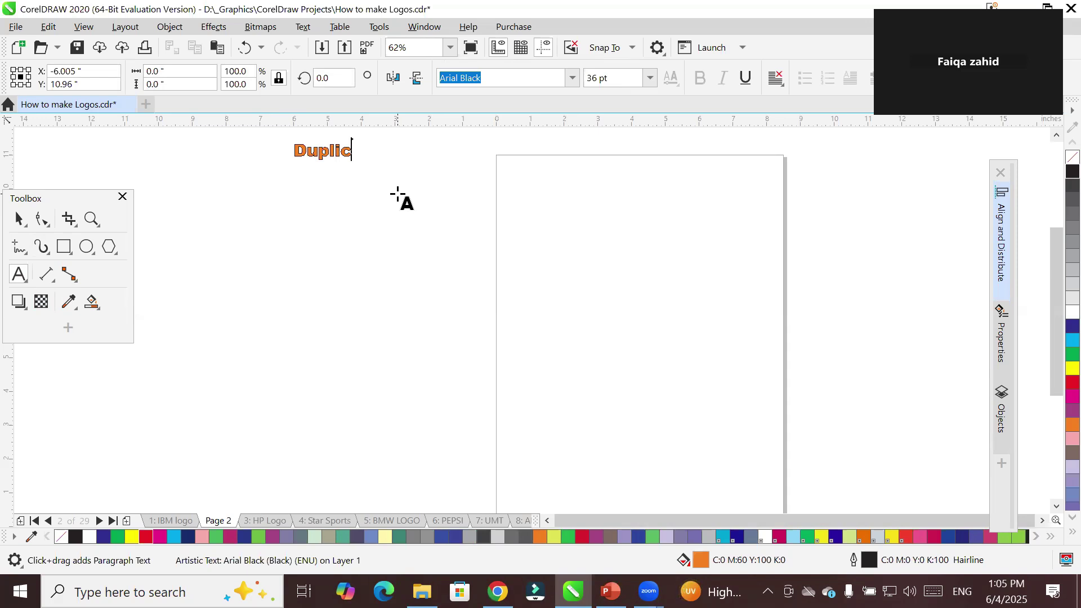
pyautogui.write('ate vs Clone')
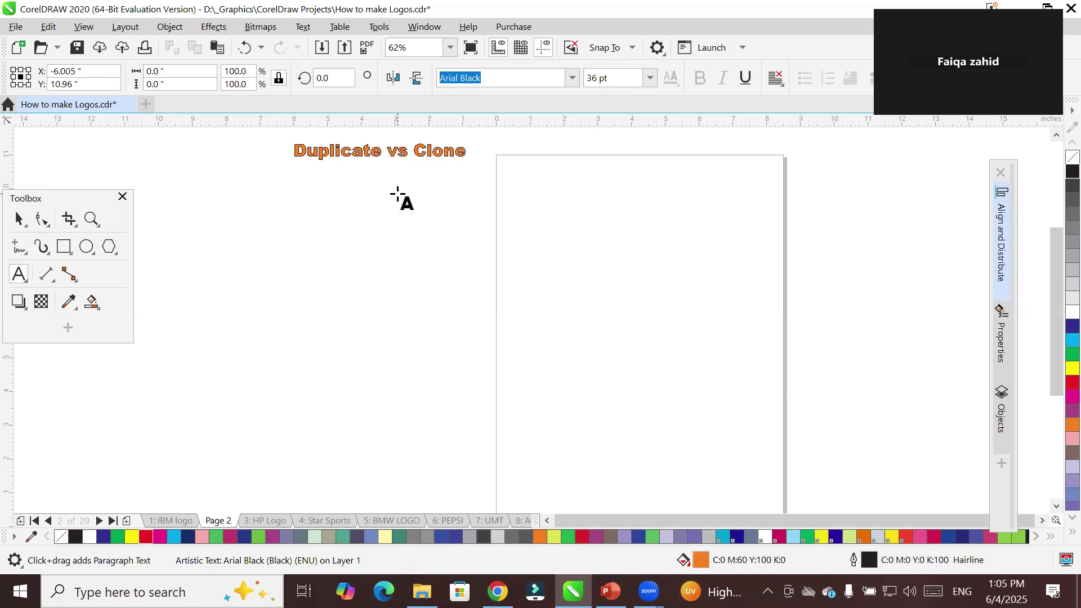
# Enlarge the "Duplicate vs Clone" title to about 83 pt and place it centred across the page's top edge
pyautogui.click(19, 218)
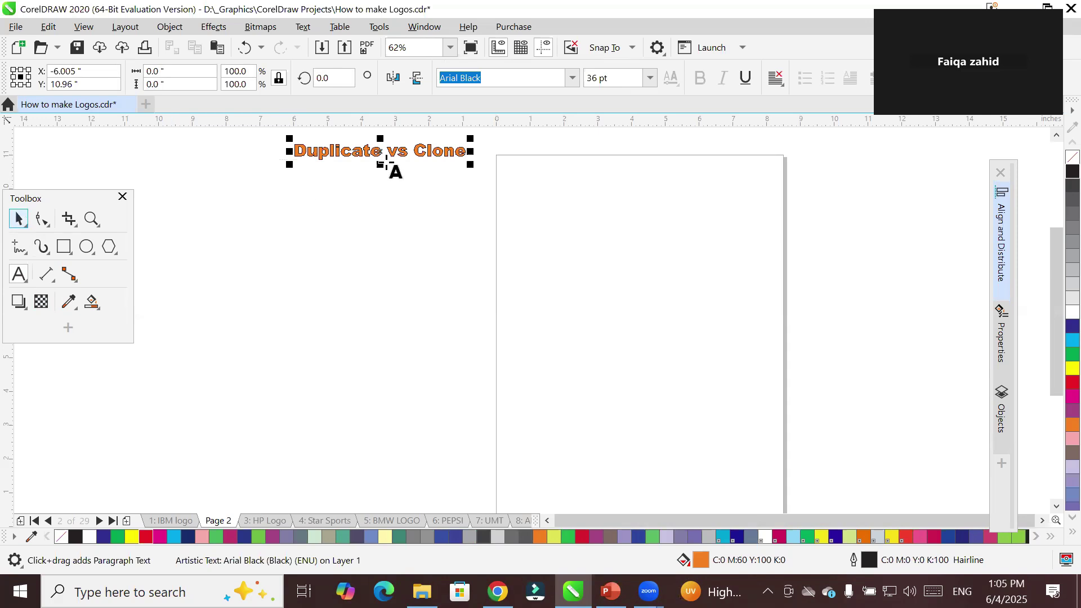
pyautogui.moveTo(473, 167); pyautogui.dragTo(693, 202)
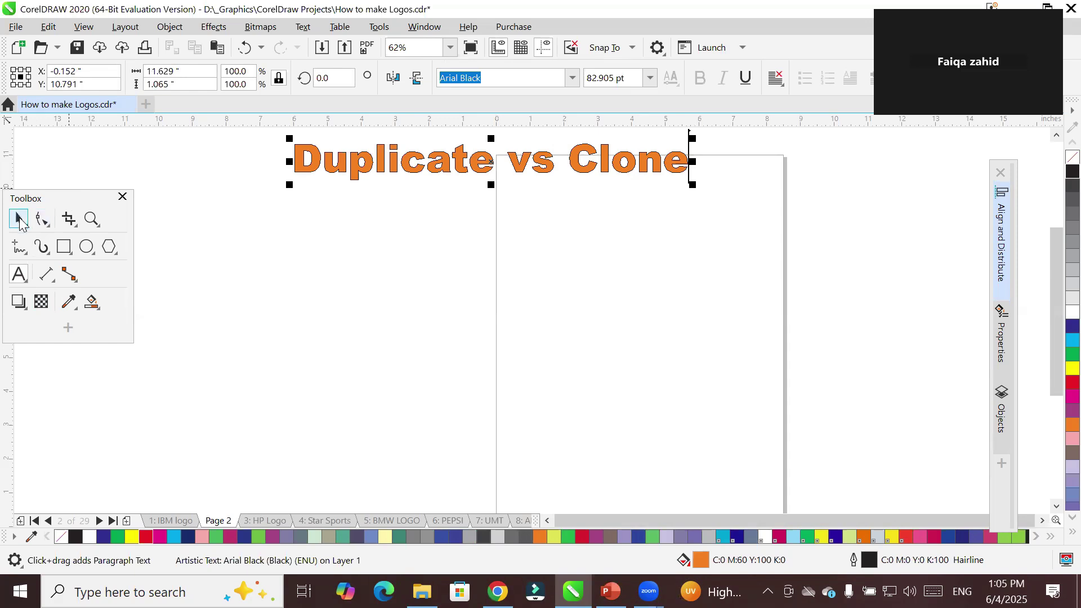
pyautogui.moveTo(478, 160)
pyautogui.mouseDown()
pyautogui.moveTo(656, 152)
pyautogui.moveTo(620, 141)
pyautogui.mouseUp()
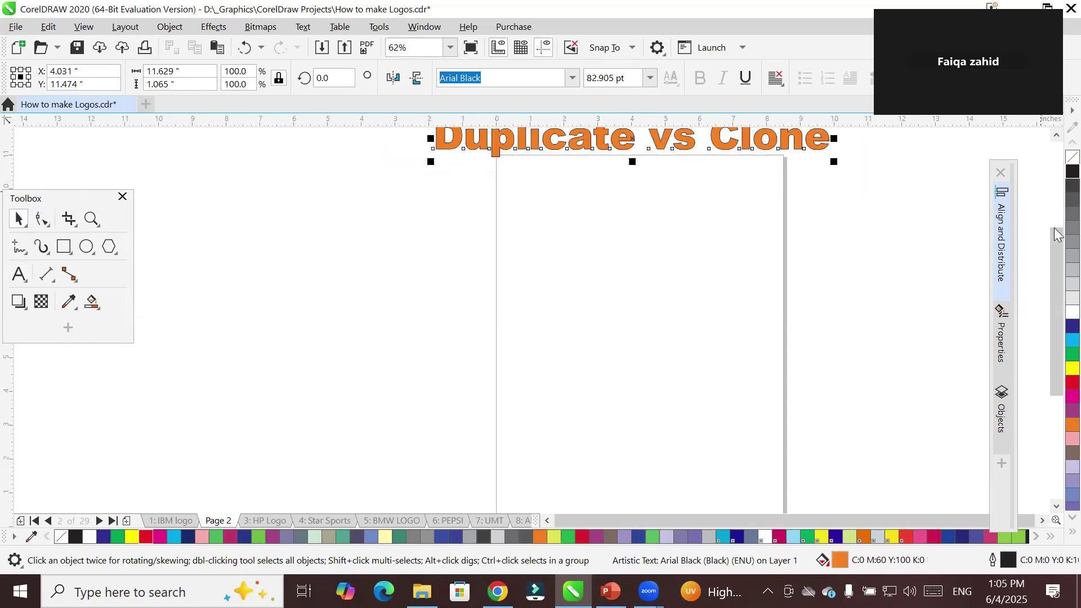
pyautogui.click(1056, 137)
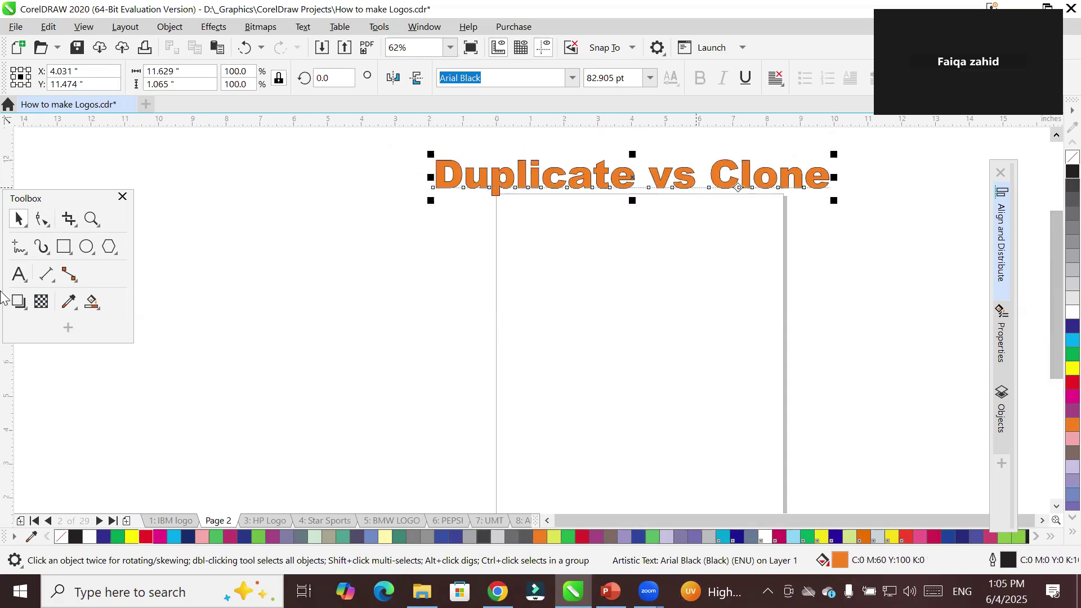
# Draw a hexagon about 2.8 by 3.25 inches near the middle of the page and fill it with cyan
pyautogui.click(87, 248)
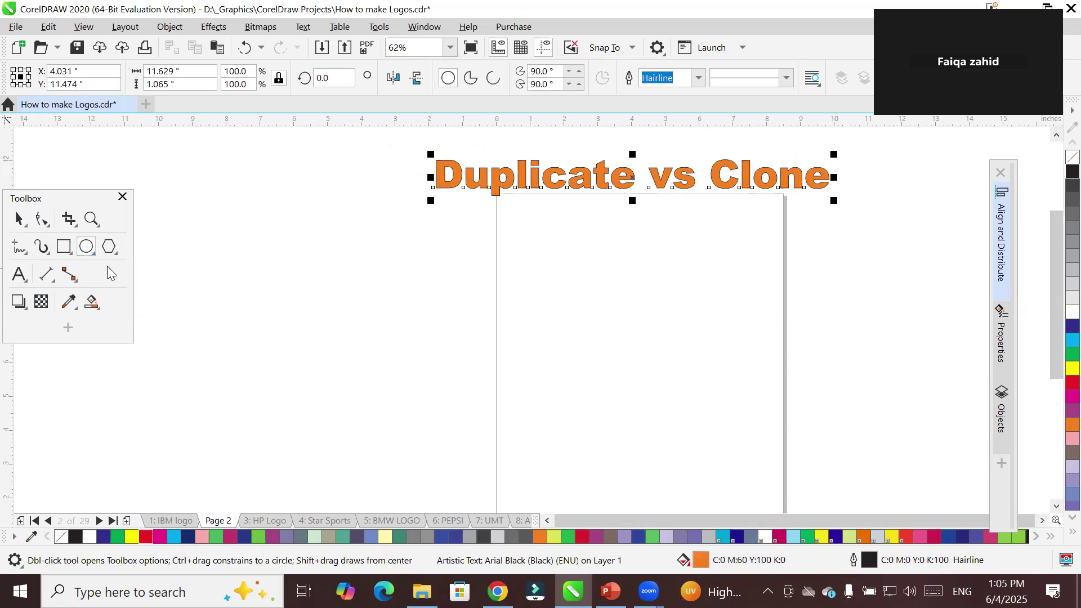
pyautogui.click(110, 248)
pyautogui.moveTo(586, 298); pyautogui.dragTo(666, 391)
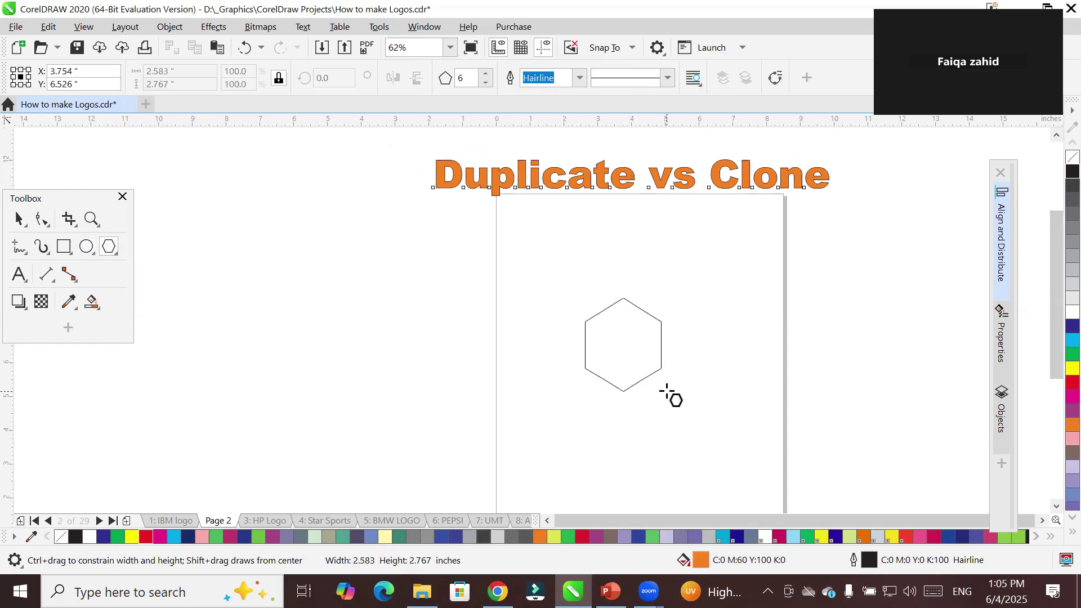
pyautogui.moveTo(666, 392); pyautogui.dragTo(688, 395)
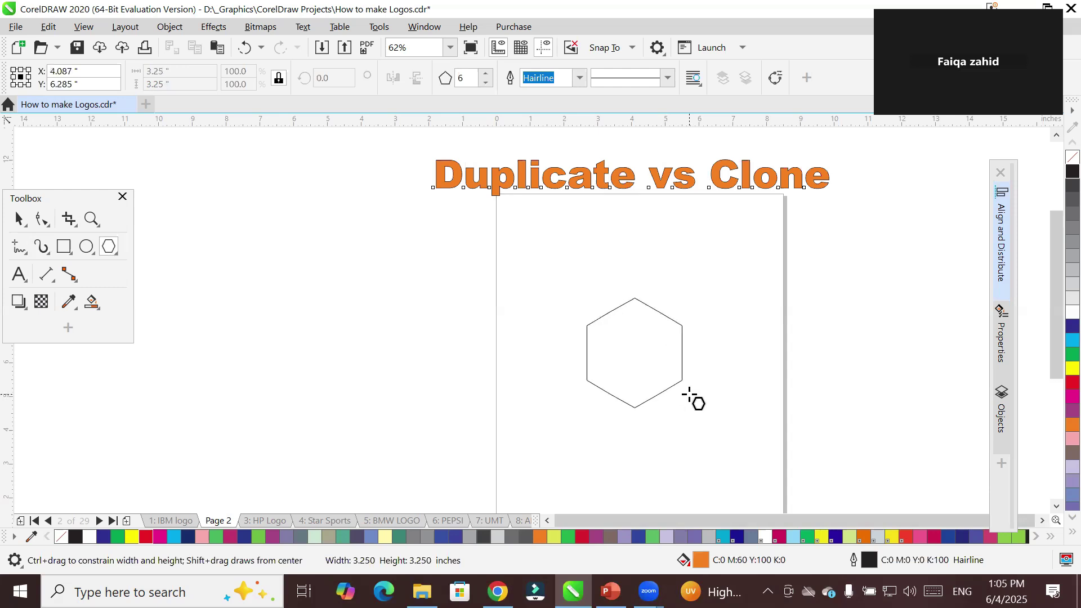
pyautogui.moveTo(689, 395); pyautogui.dragTo(690, 396)
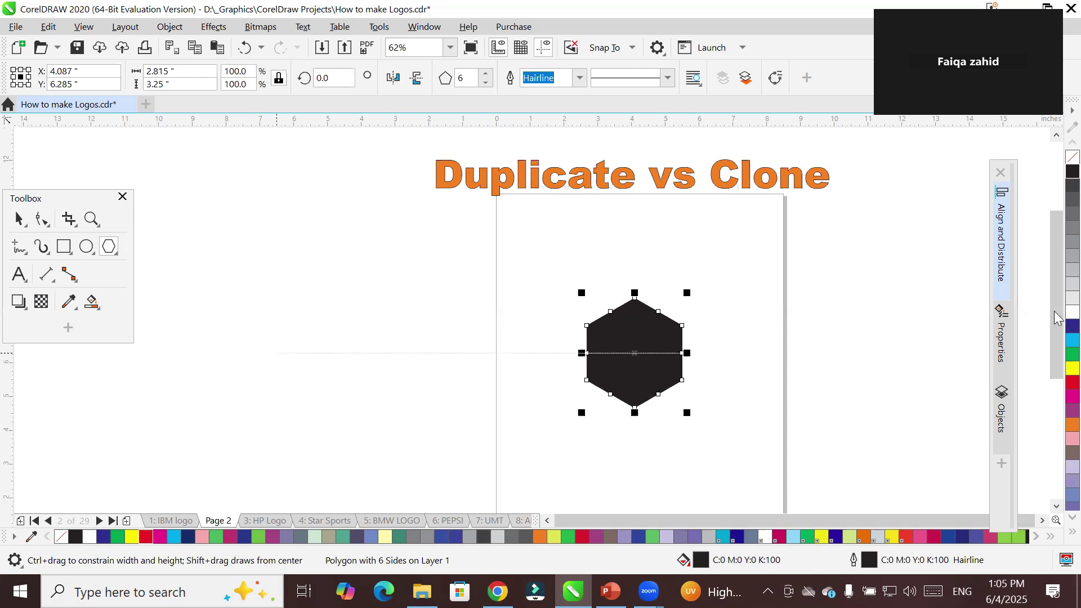
pyautogui.click(1071, 340)
# Rotate the hexagon to 330 degrees so it has a flat top, and move it down towards the page's left edge
pyautogui.click(19, 218)
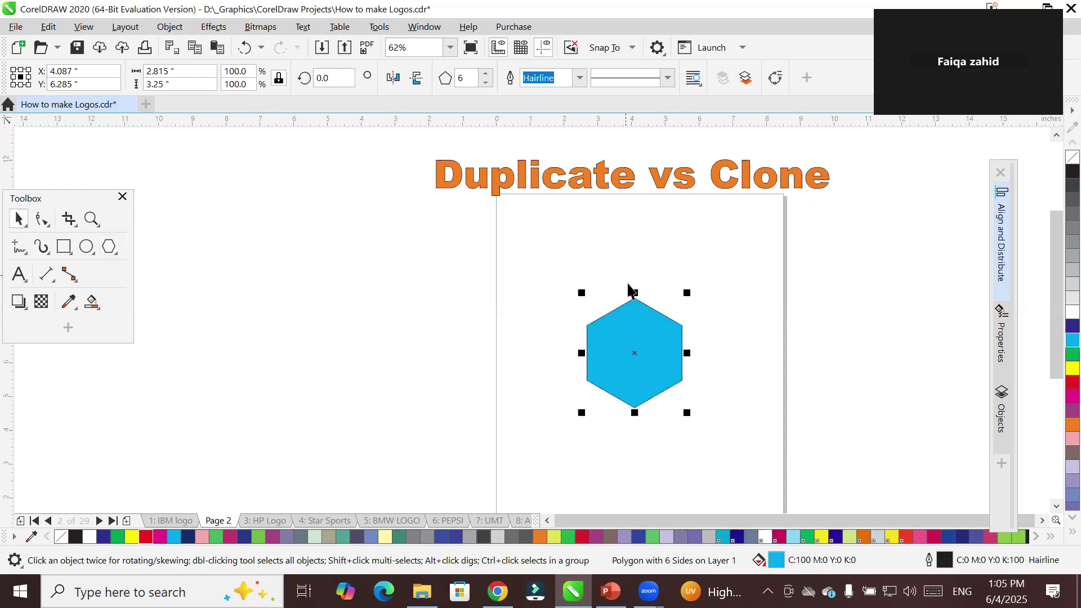
pyautogui.click(639, 336)
pyautogui.moveTo(690, 294); pyautogui.dragTo(737, 367)
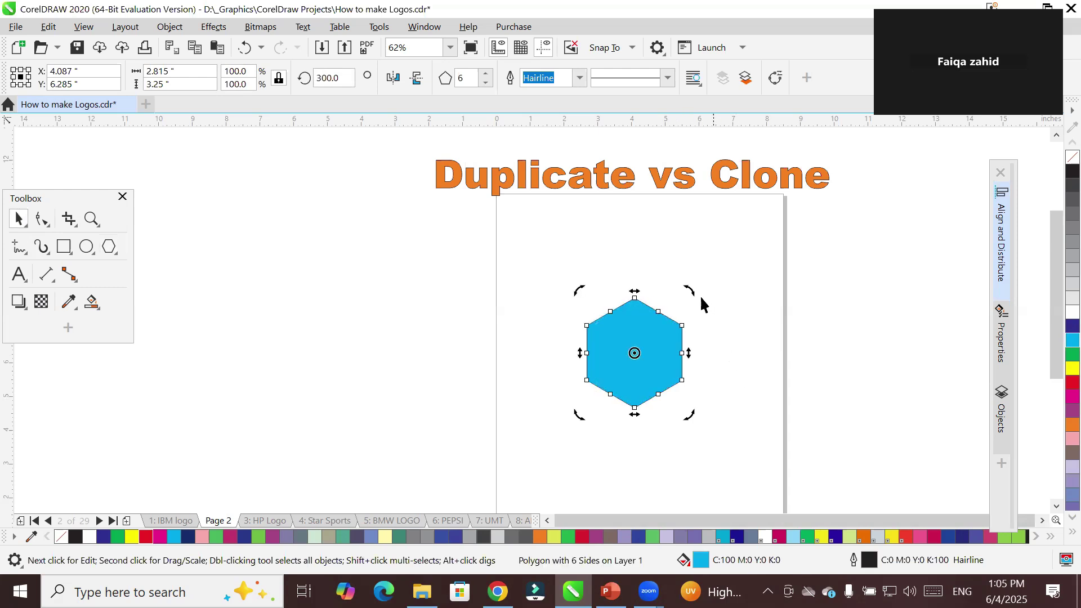
pyautogui.moveTo(692, 289); pyautogui.dragTo(642, 302)
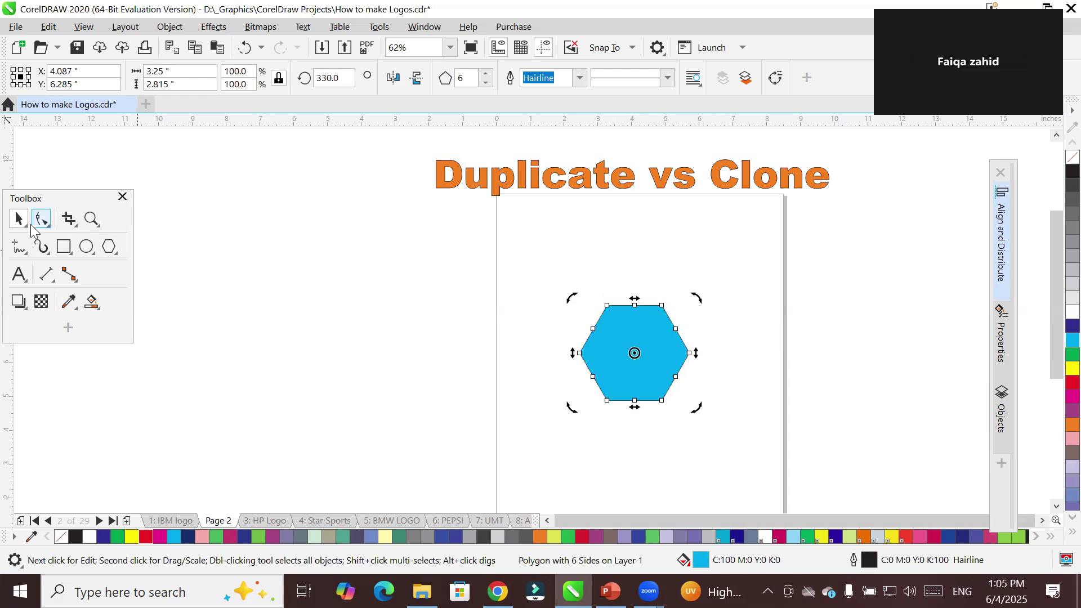
pyautogui.moveTo(625, 345); pyautogui.dragTo(552, 386)
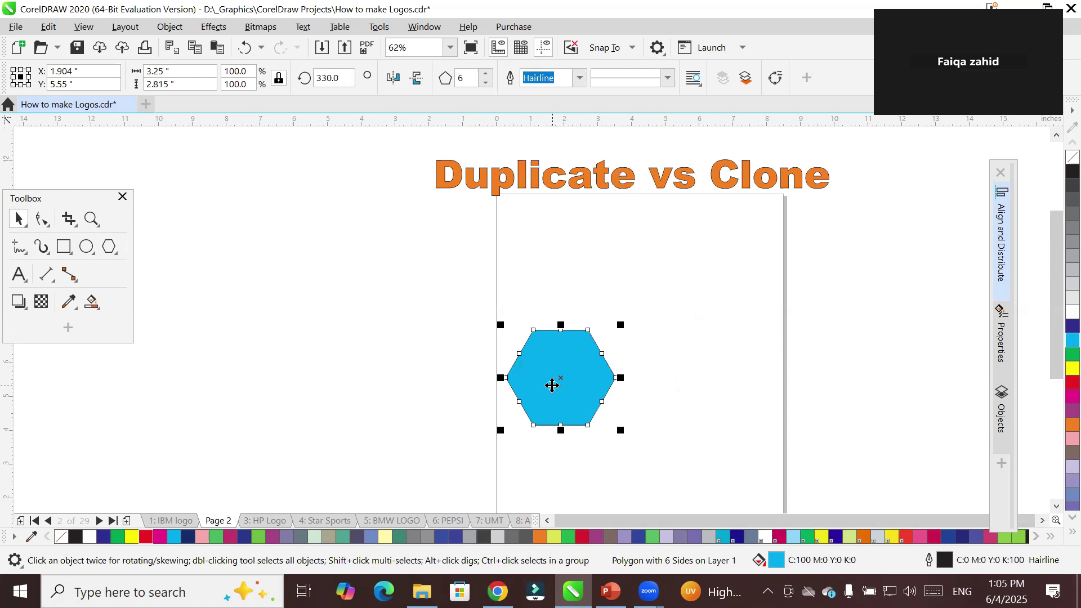
# Duplicate the cyan hexagon repeatedly, offsetting each copy 0.1 inch downwards to build a vertical stack
pyautogui.press('Down')
pyautogui.press('Down')
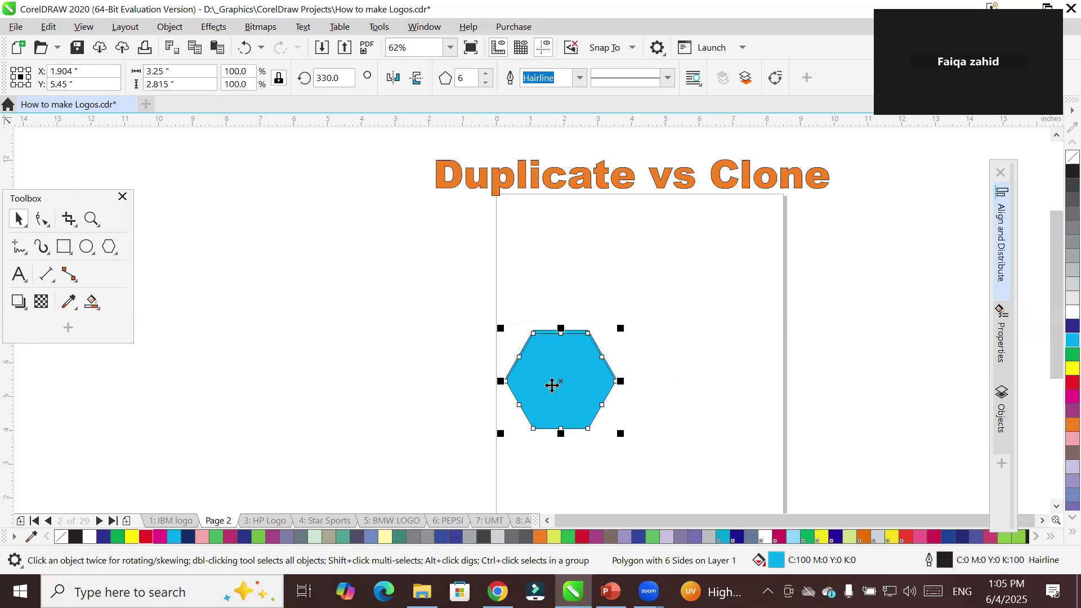
pyautogui.press('Down')
pyautogui.press('Down')
pyautogui.press('Down')
pyautogui.press('Down')
pyautogui.press('Down')
pyautogui.press('Down')
pyautogui.press('Down')
pyautogui.press('Down')
pyautogui.press('Down')
pyautogui.press('Down')
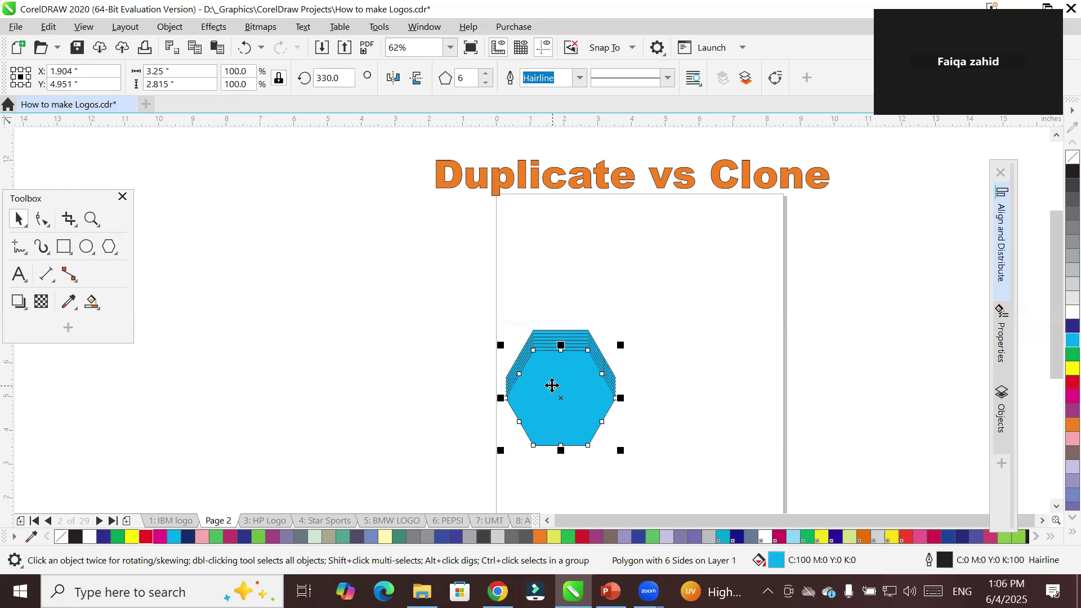
pyautogui.click(551, 385)
pyautogui.press('Down')
pyautogui.press('Down')
pyautogui.press('Down')
pyautogui.press('Down')
pyautogui.press('Down')
pyautogui.press('Down')
pyautogui.press('Down')
pyautogui.press('Down')
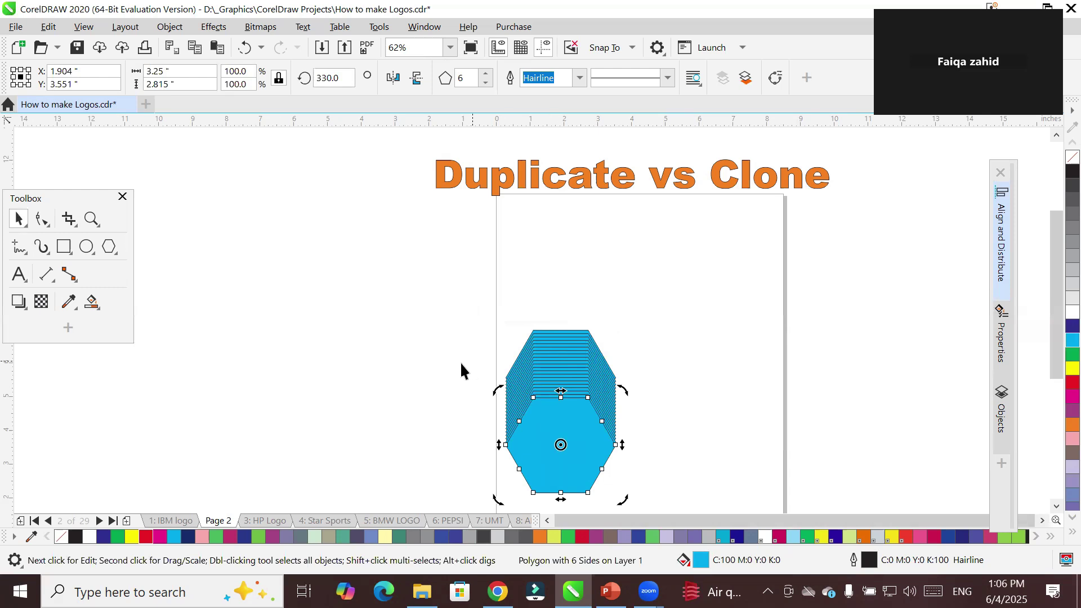
# Draw a circle about 1.07 inches in diameter in the page's upper-left corner and fill it with red
pyautogui.click(86, 246)
pyautogui.moveTo(506, 223); pyautogui.dragTo(537, 261)
pyautogui.click(1072, 382)
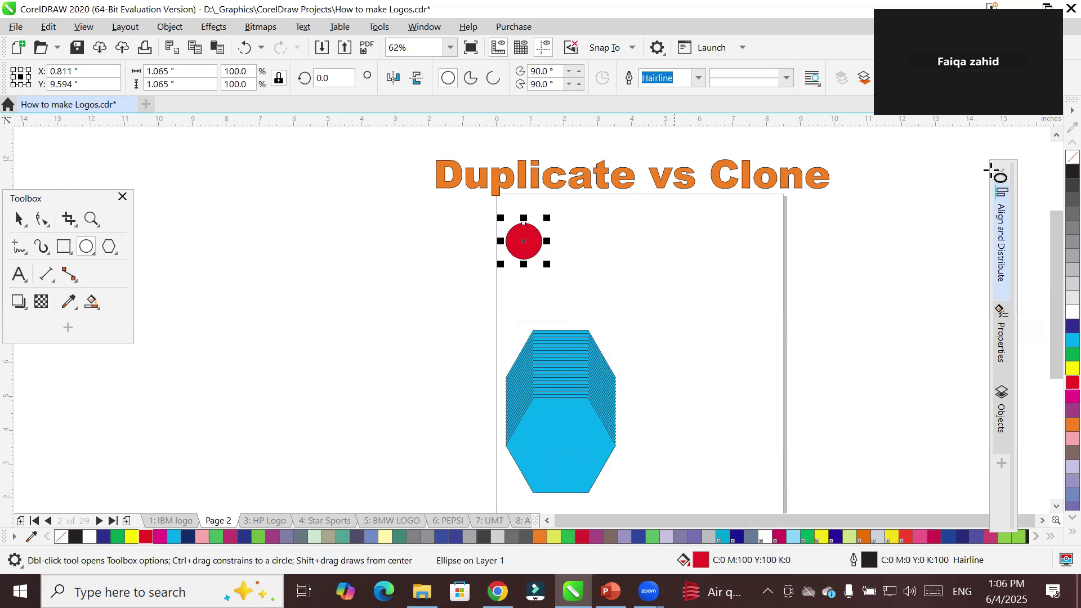
pyautogui.click(19, 219)
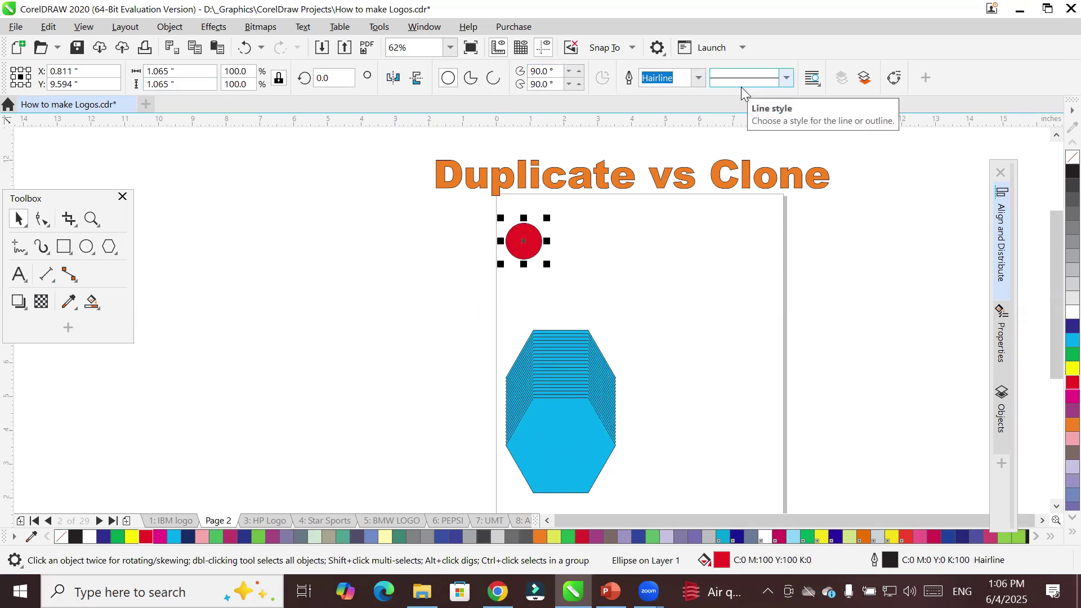
# With nothing selected, set both the horizontal and vertical duplicate distance to .5 inches
pyautogui.click(346, 256)
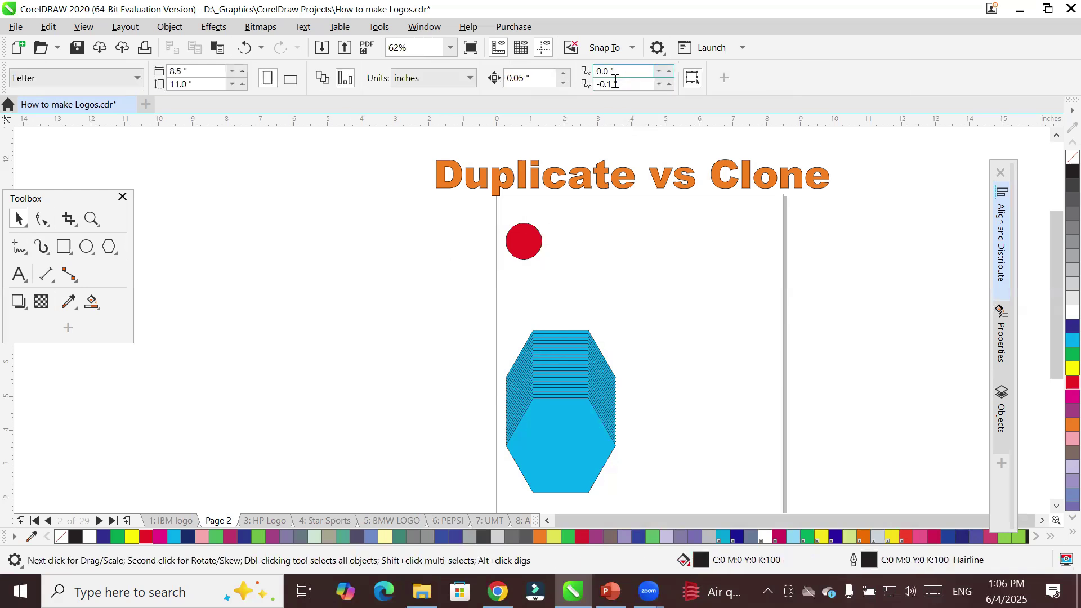
pyautogui.moveTo(624, 73); pyautogui.dragTo(558, 76)
pyautogui.moveTo(629, 87); pyautogui.dragTo(555, 86)
pyautogui.click(633, 83)
pyautogui.moveTo(633, 84); pyautogui.dragTo(578, 84)
pyautogui.click(624, 84)
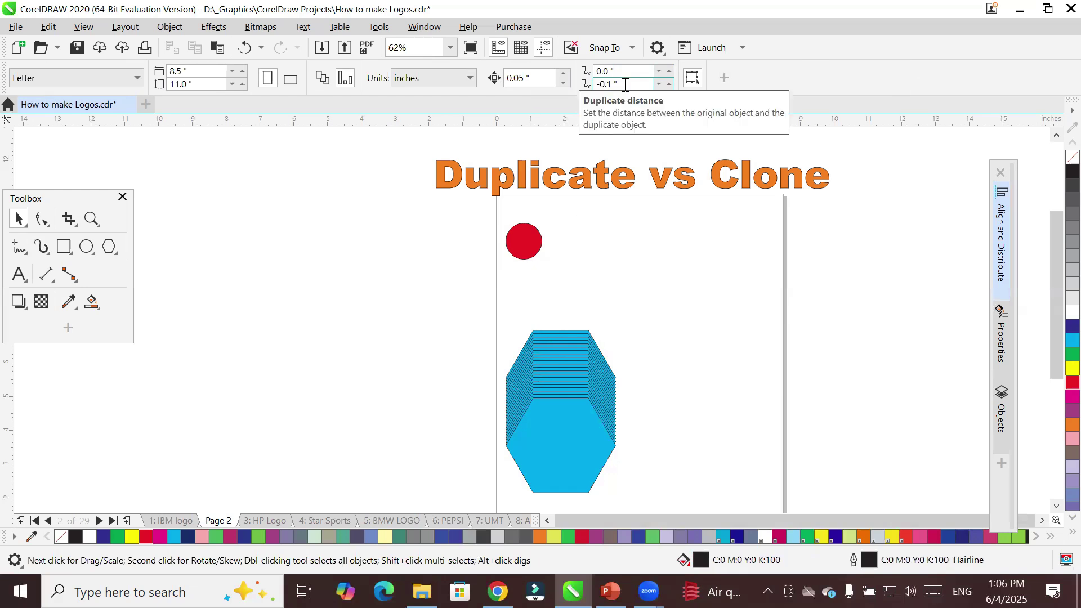
pyautogui.hotkey('ctrl', 'a')
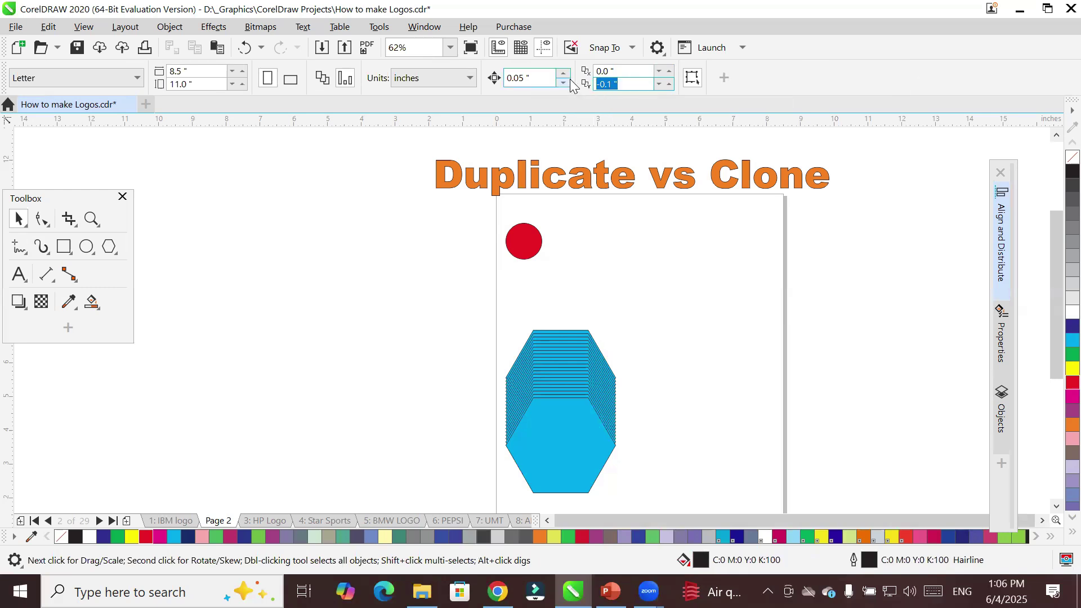
pyautogui.write('.')
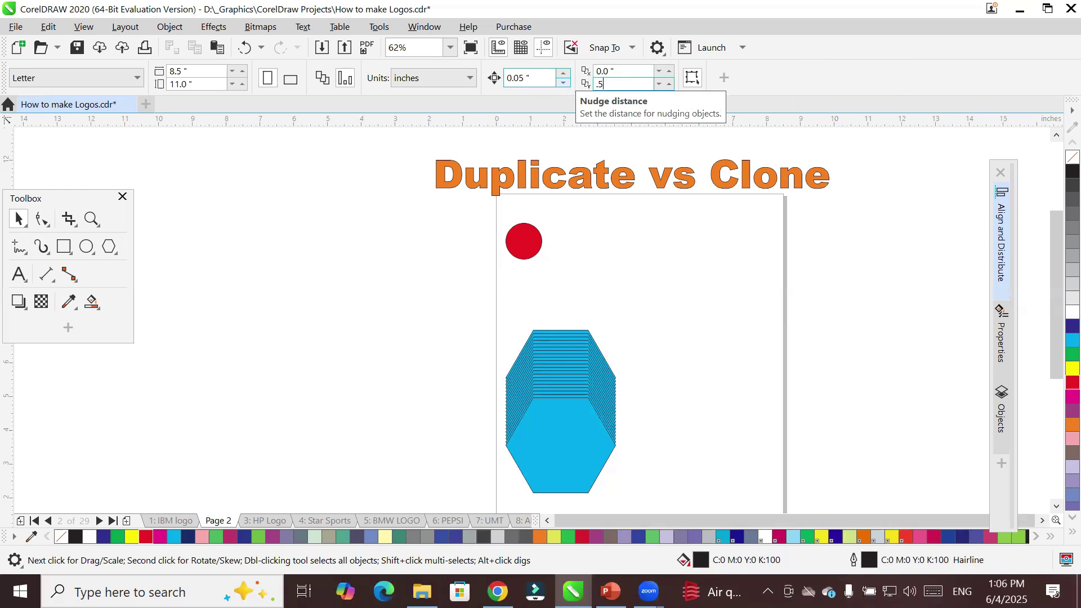
pyautogui.write('5')
pyautogui.hotkey('shift', 'Tab')
pyautogui.write('.')
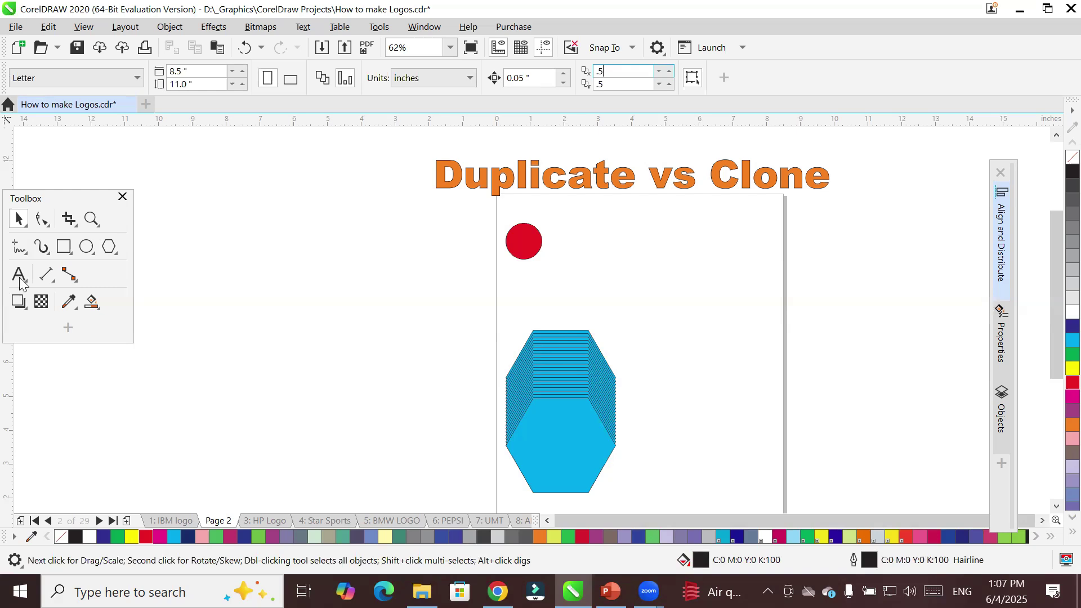
# Draw a near-vertical straight line about 7.1 inches long left of the page and move the Toolbox clear of it
pyautogui.click(18, 248)
pyautogui.click(236, 223)
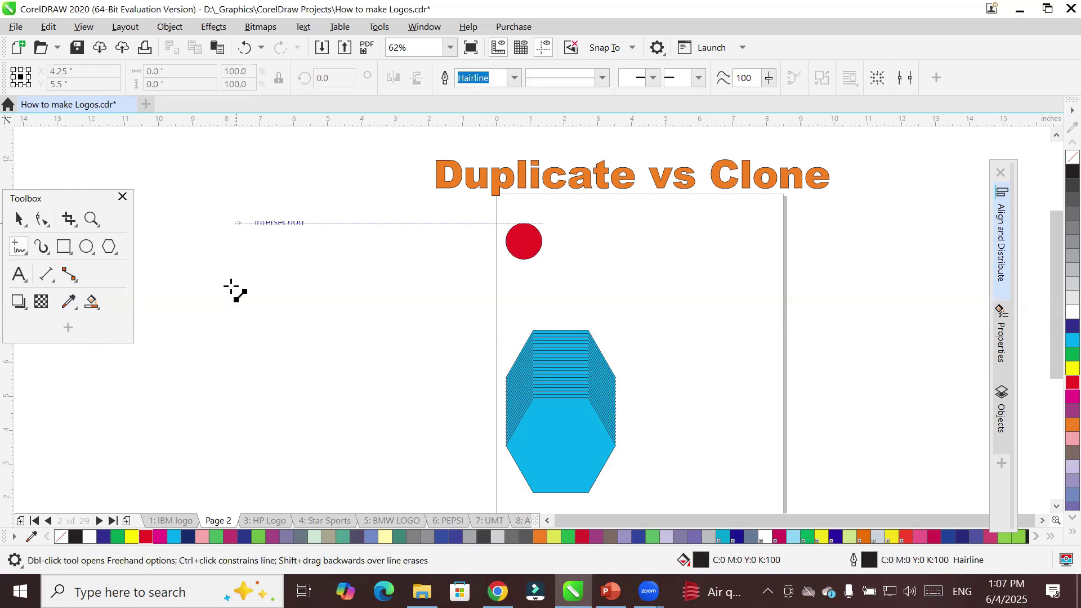
pyautogui.click(232, 455)
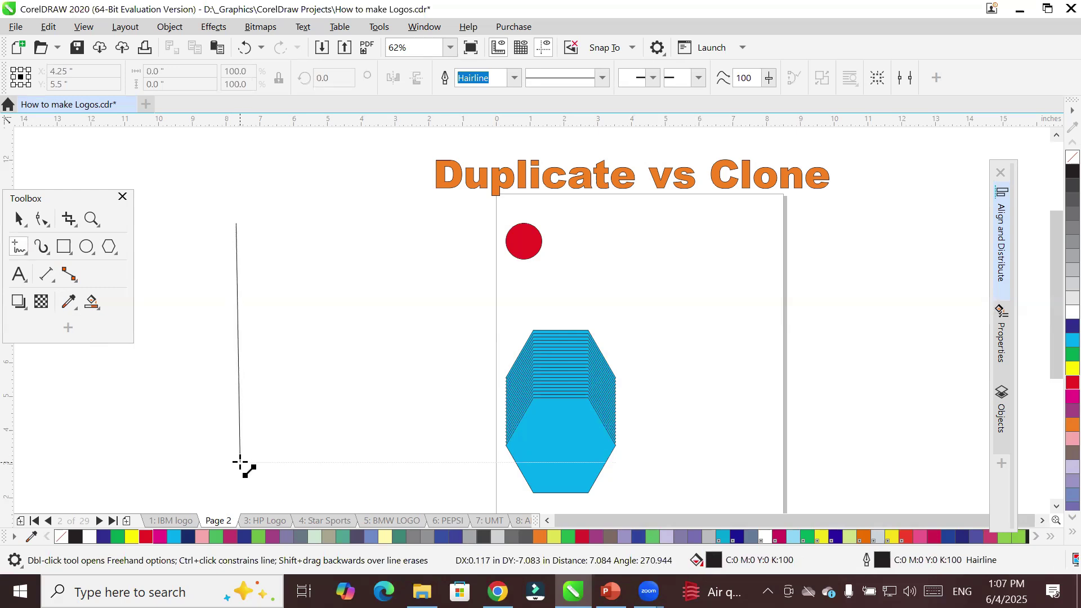
pyautogui.click(240, 462)
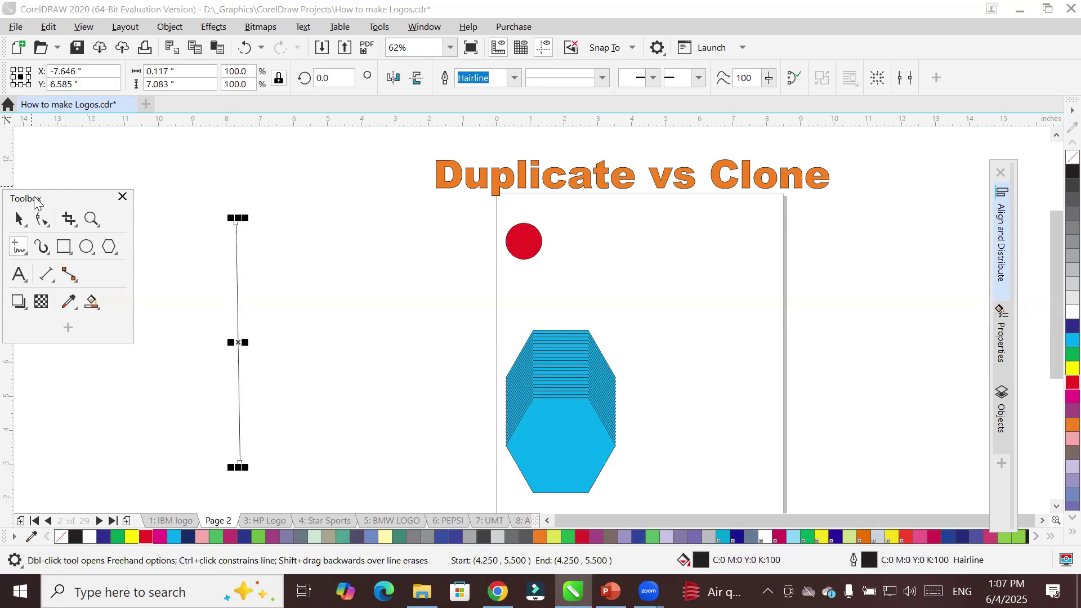
pyautogui.moveTo(35, 198); pyautogui.dragTo(73, 115)
pyautogui.click(106, 340)
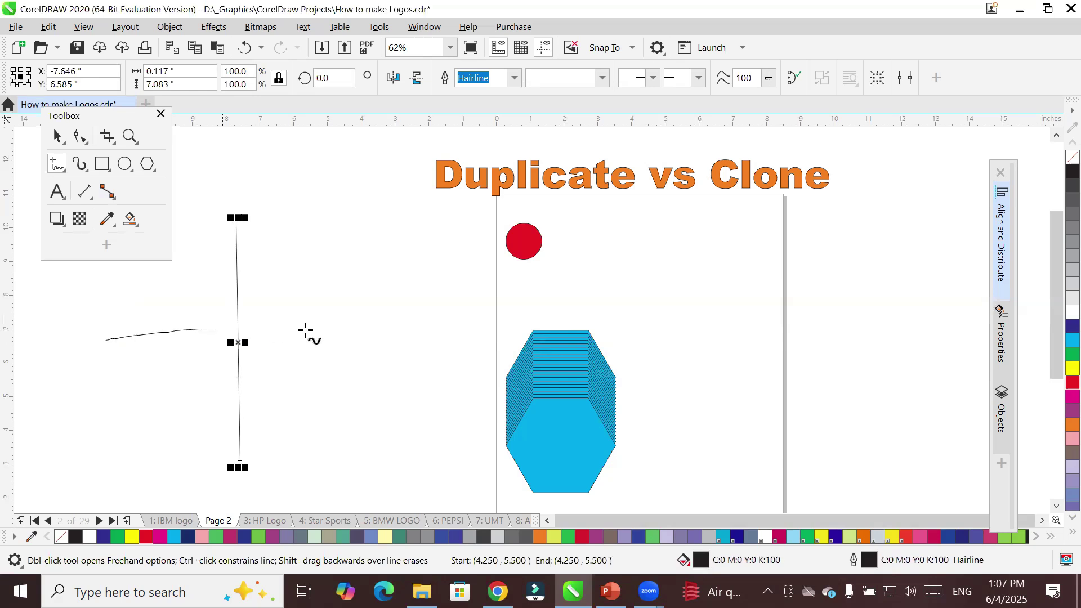
pyautogui.click(316, 331)
pyautogui.hotkey('ctrl', 'z')
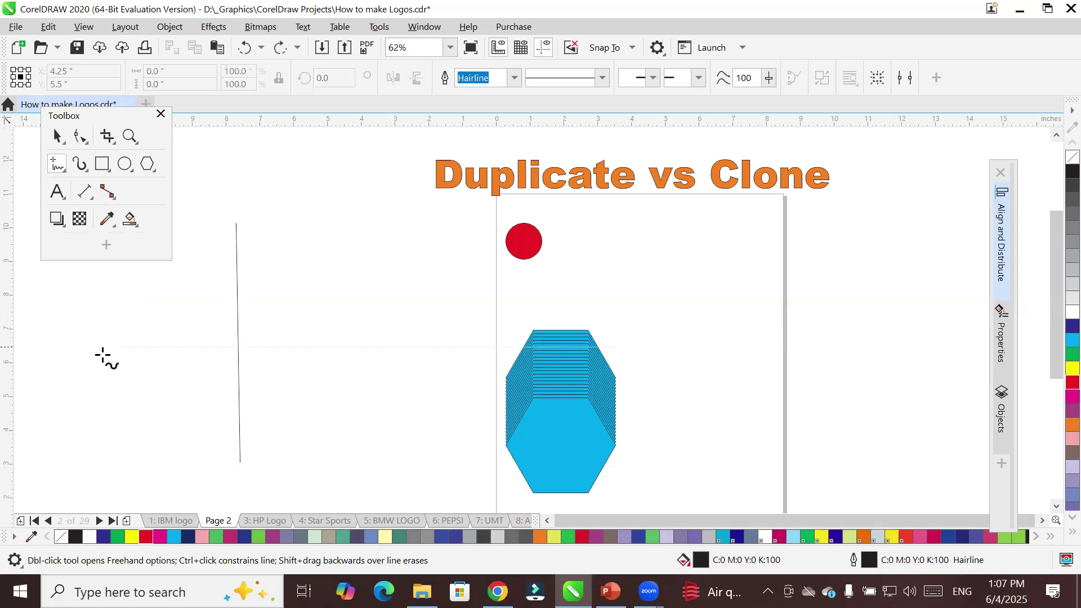
# Draw a near-horizontal straight line about 7.8 inches long across the middle of the vertical line to form axes
pyautogui.click(111, 342)
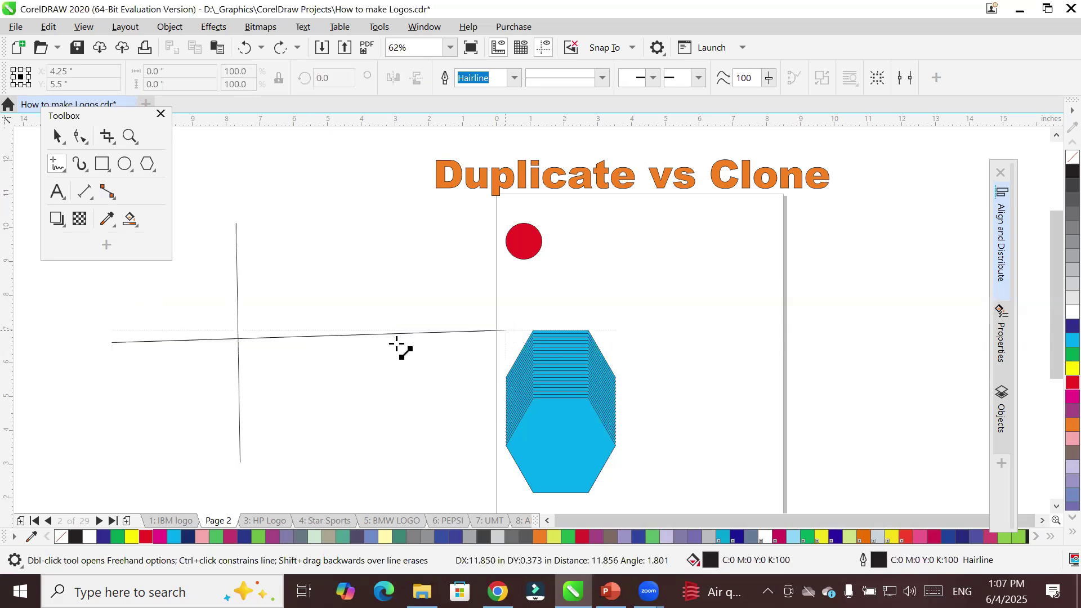
pyautogui.click(381, 341)
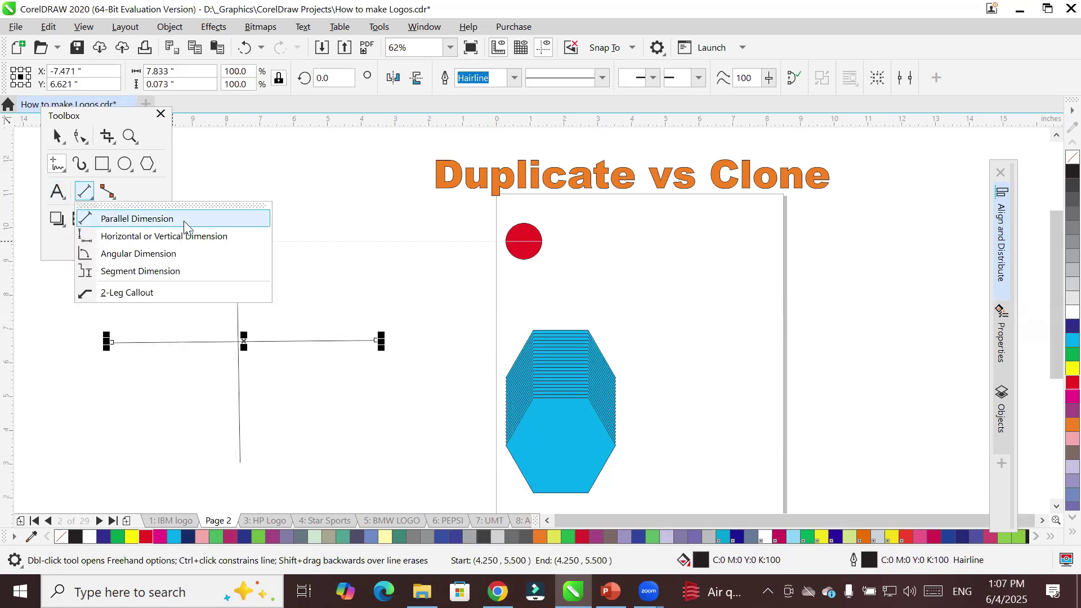
# Add the artistic text "y-axis" above the vertical line
pyautogui.click(57, 191)
pyautogui.click(255, 194)
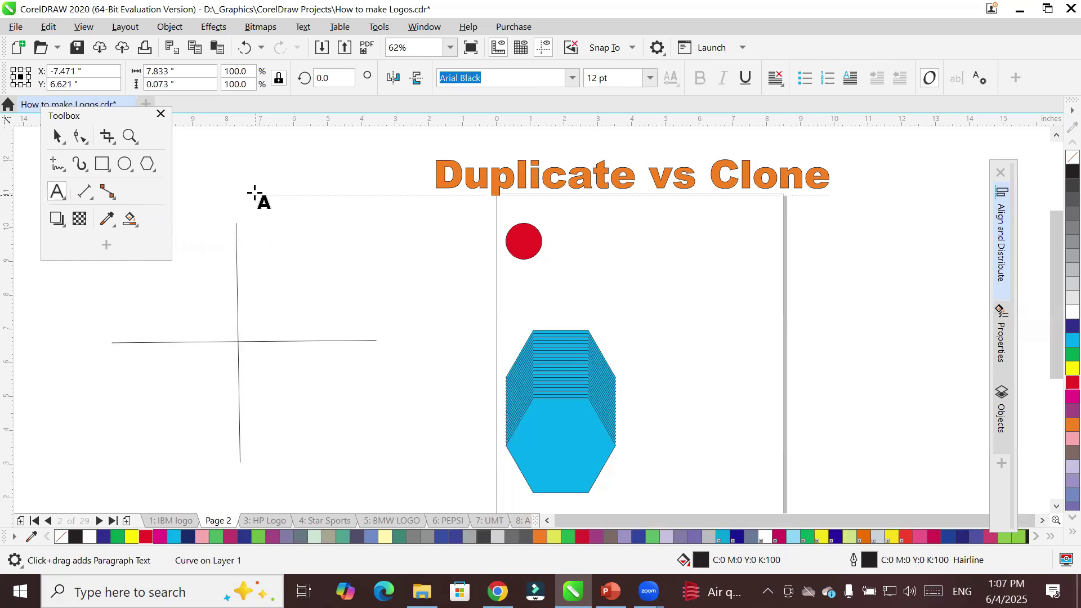
pyautogui.write('y-s')
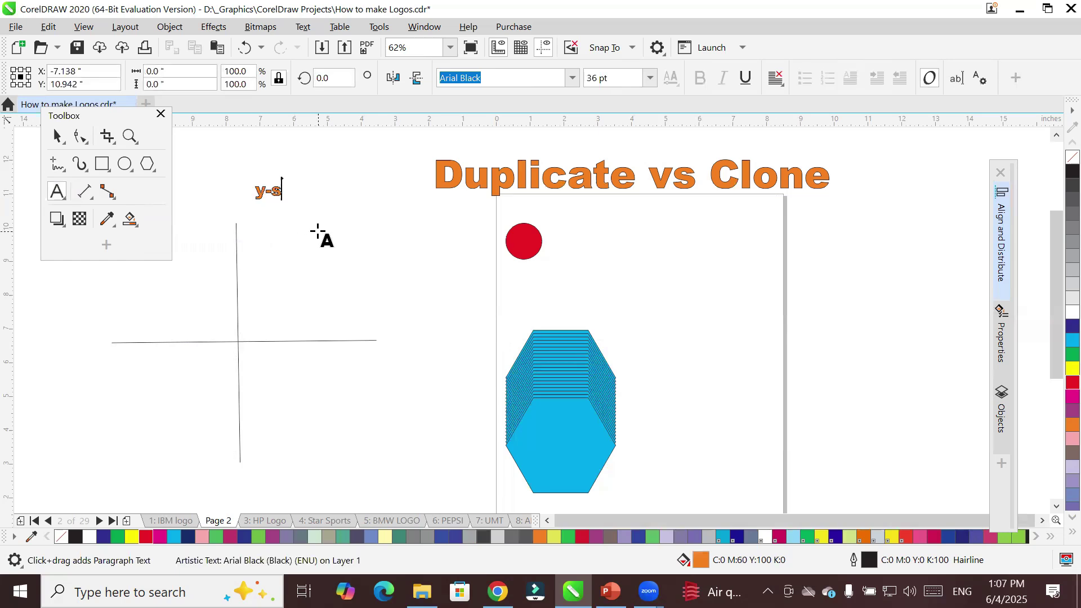
pyautogui.press('BackSpace')
pyautogui.write('axis')
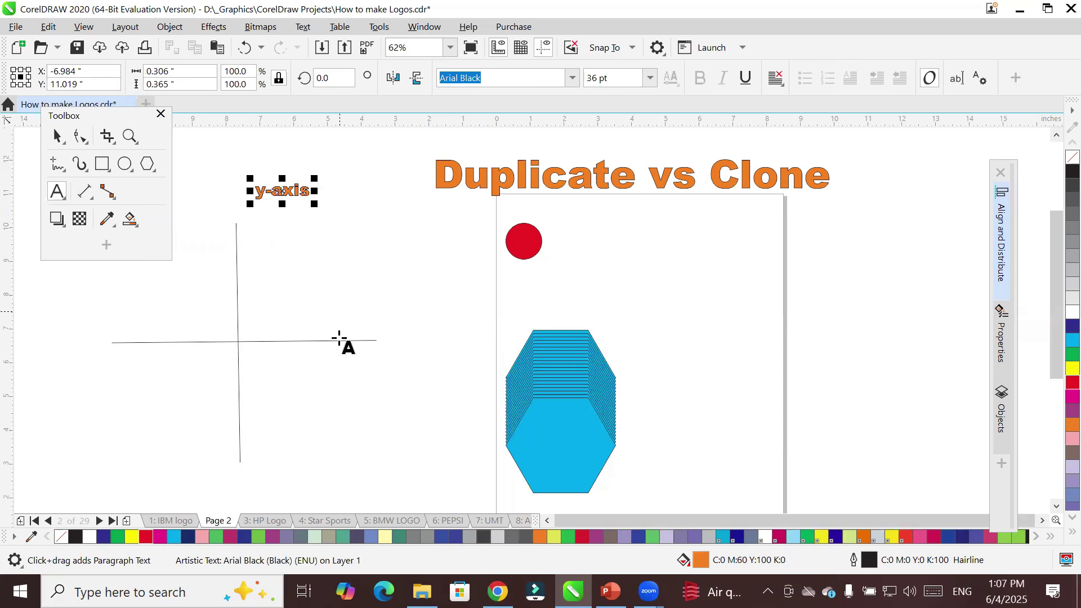
# Add the artistic text "x-axis" above the end of the horizontal line nearest the page, then return to the Pick tool
pyautogui.click(369, 320)
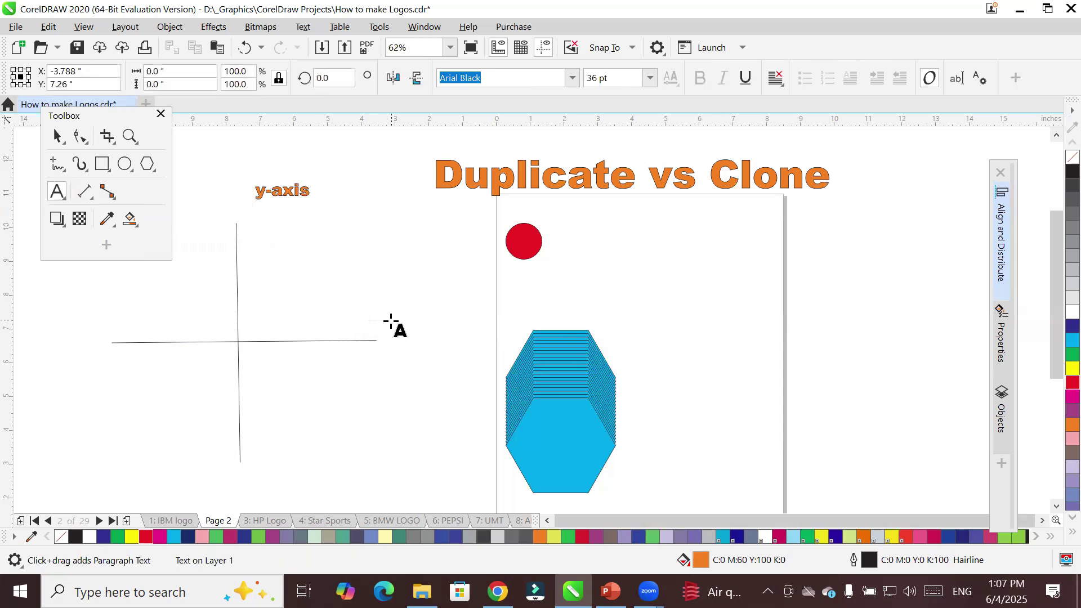
pyautogui.write('x-axis')
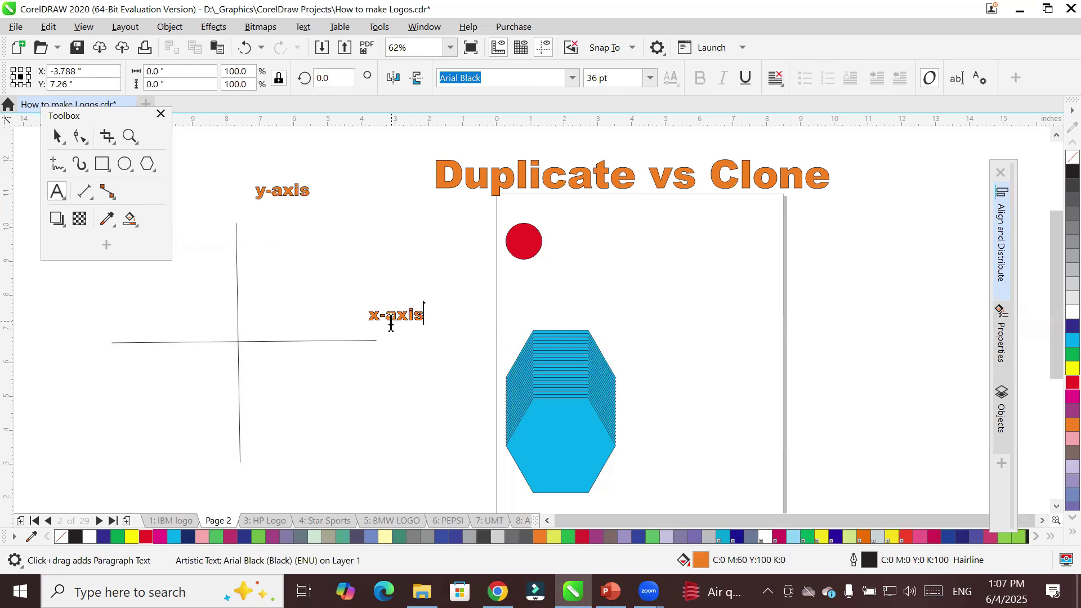
pyautogui.click(57, 136)
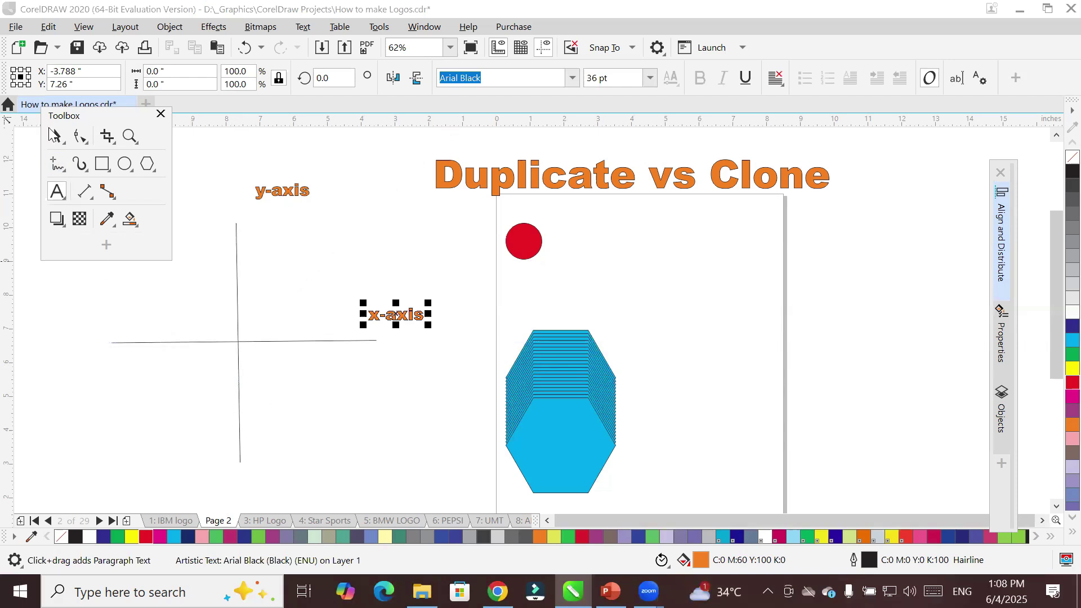
pyautogui.click(56, 136)
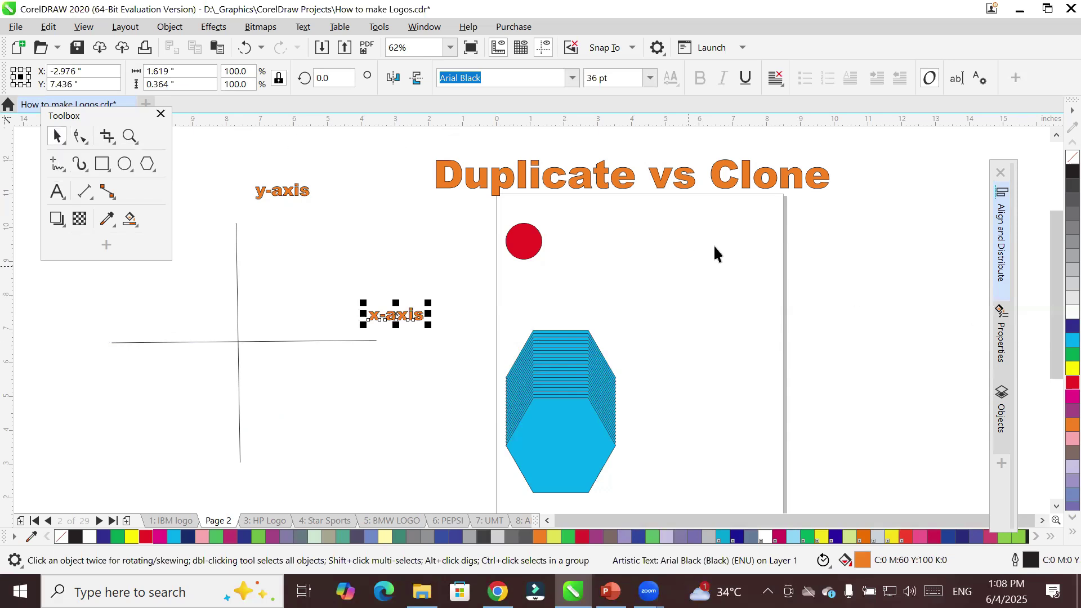
# Review the horizontal and vertical duplicate distances, then move the red circle across the page to about X 5.23, Y 8.53 inches
pyautogui.click(836, 227)
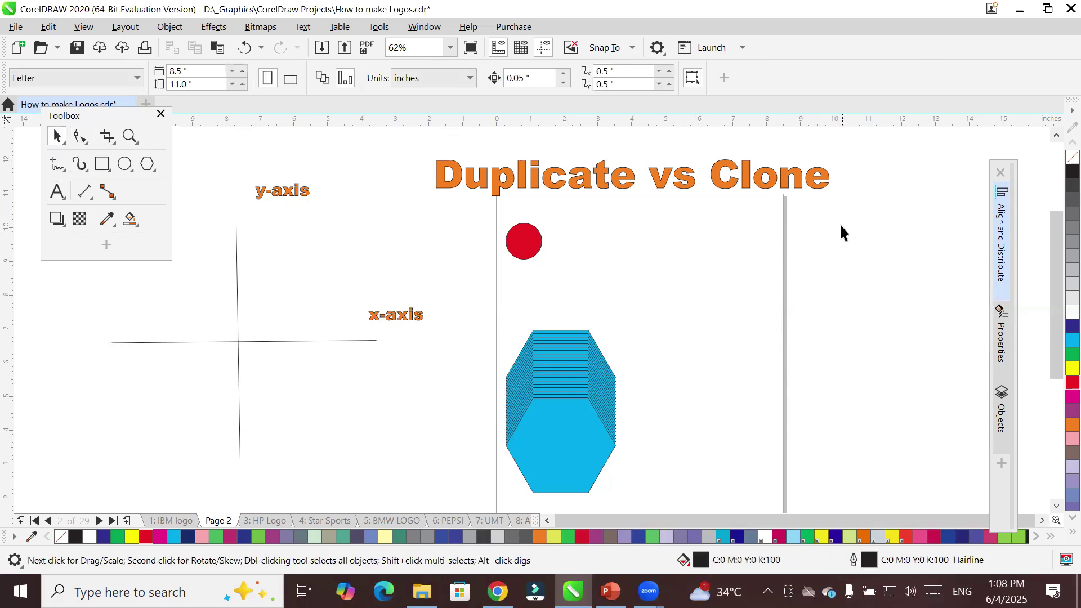
pyautogui.moveTo(632, 69); pyautogui.dragTo(563, 82)
pyautogui.click(618, 72)
pyautogui.moveTo(644, 88); pyautogui.dragTo(576, 90)
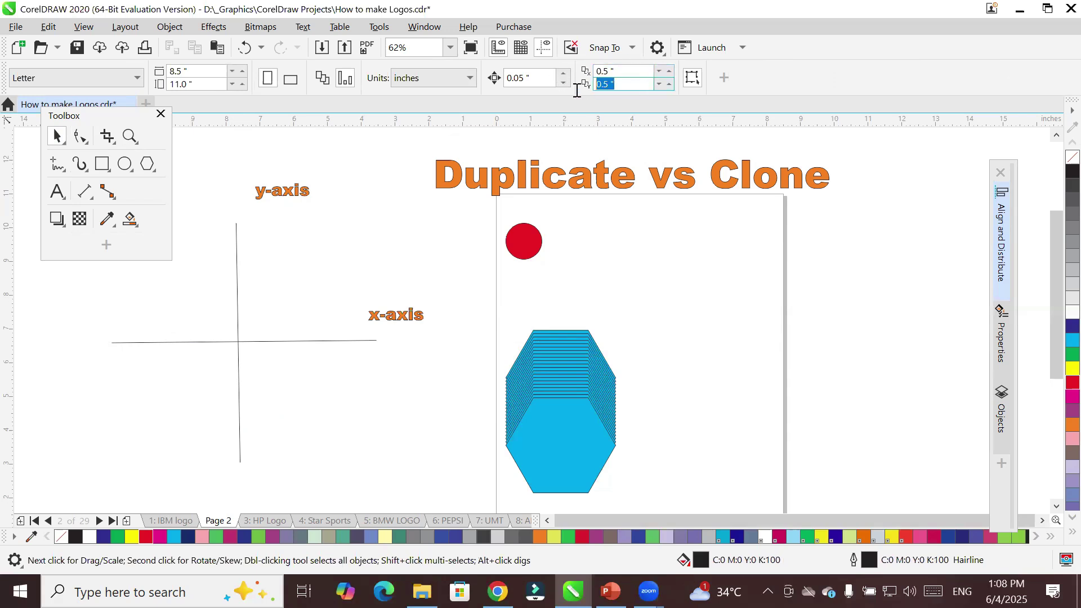
pyautogui.click(523, 239)
pyautogui.moveTo(523, 239); pyautogui.dragTo(673, 275)
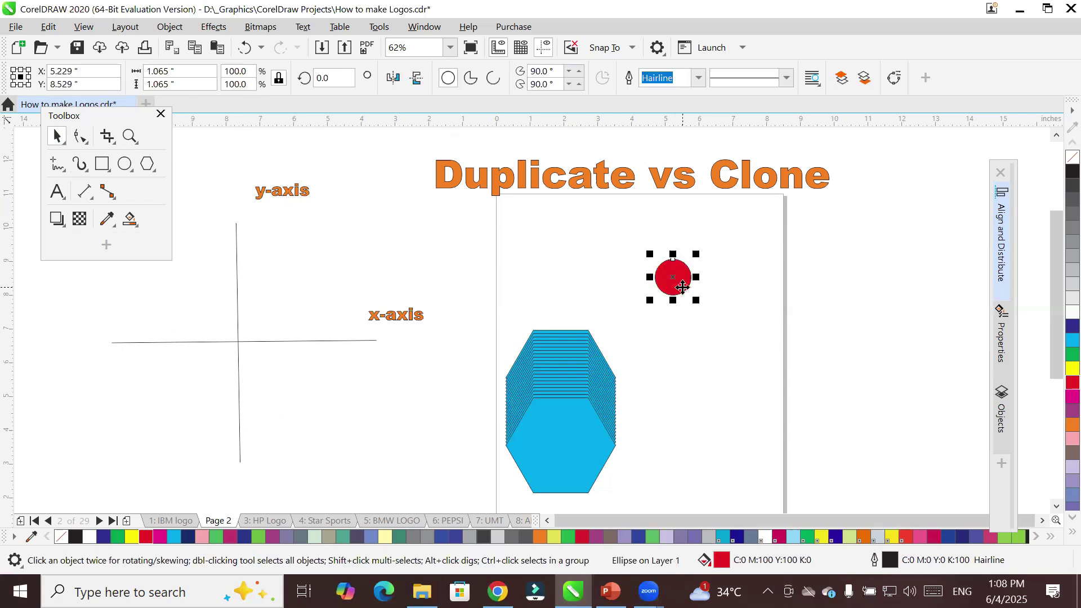
# Duplicate the red circle four times to form a diagonal chain rising to the page's upper-right corner
pyautogui.click(49, 26)
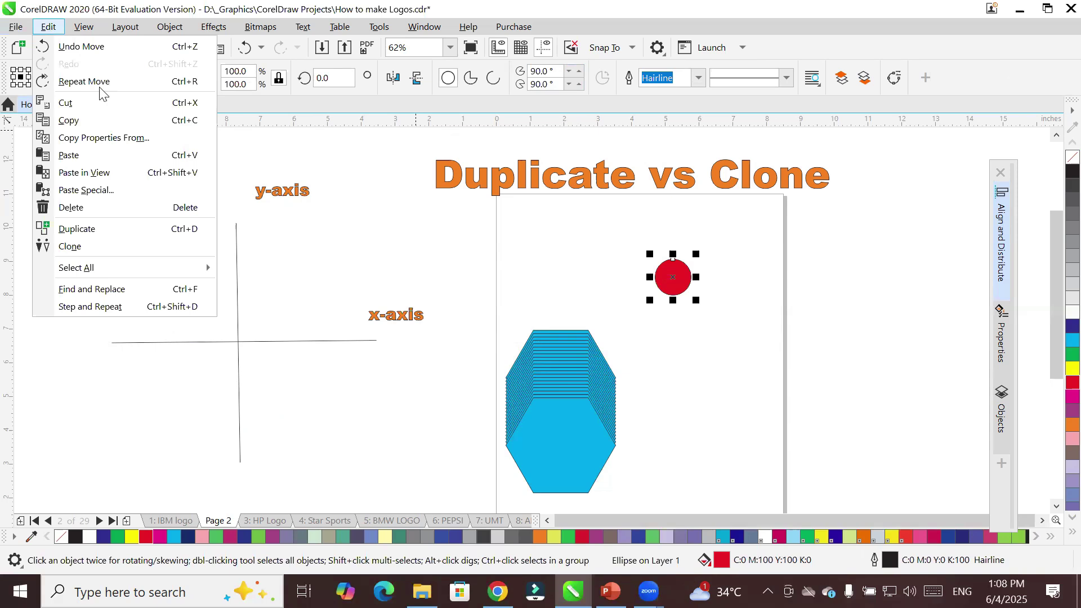
pyautogui.click(144, 239)
pyautogui.hotkey('ctrl', 'd')
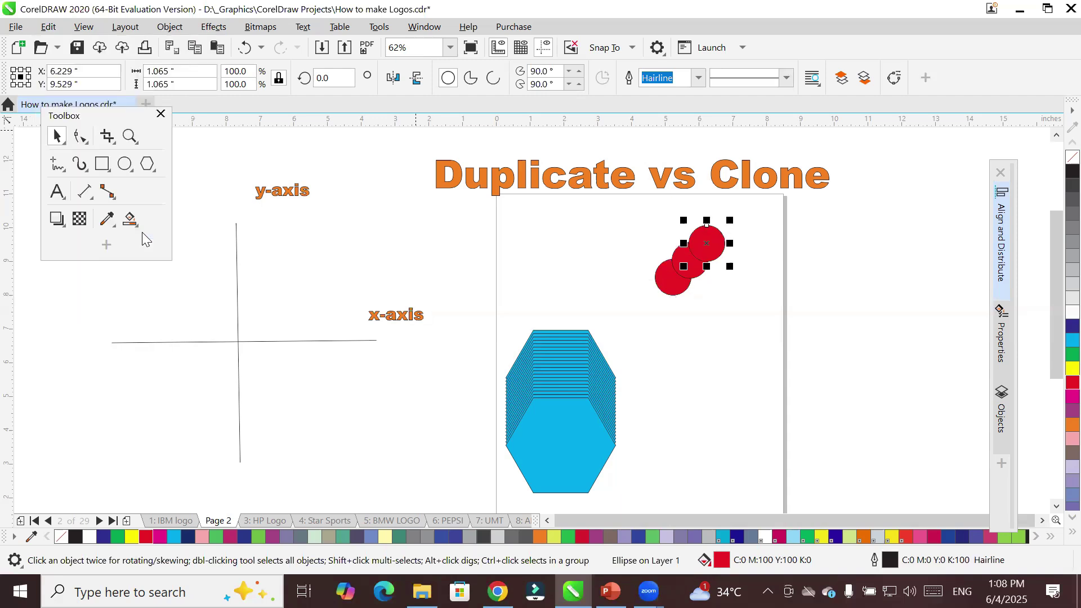
pyautogui.hotkey('ctrl', 'd')
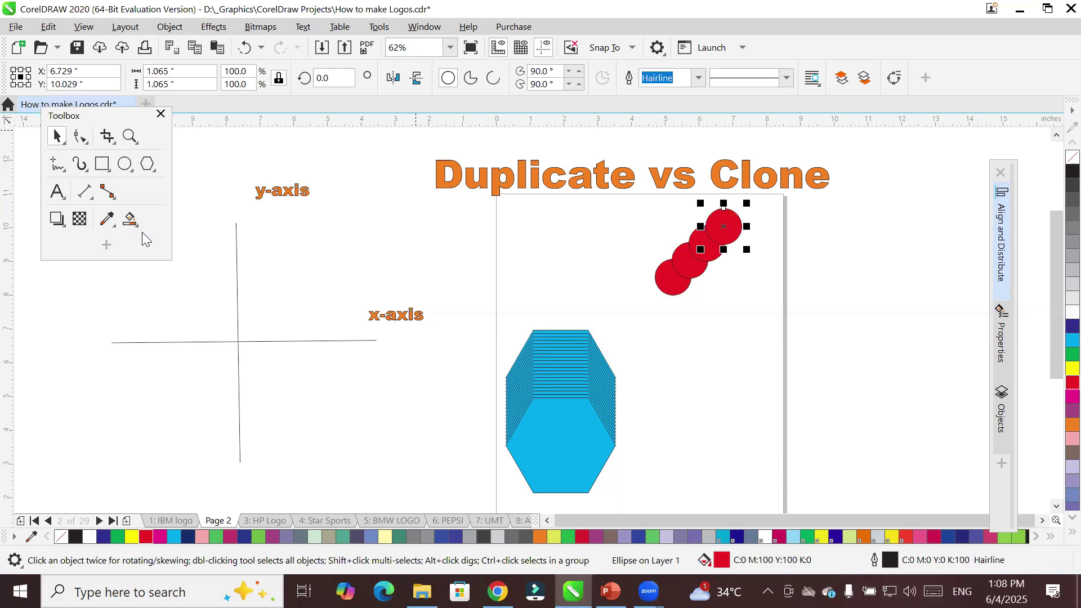
pyautogui.hotkey('ctrl', 'd')
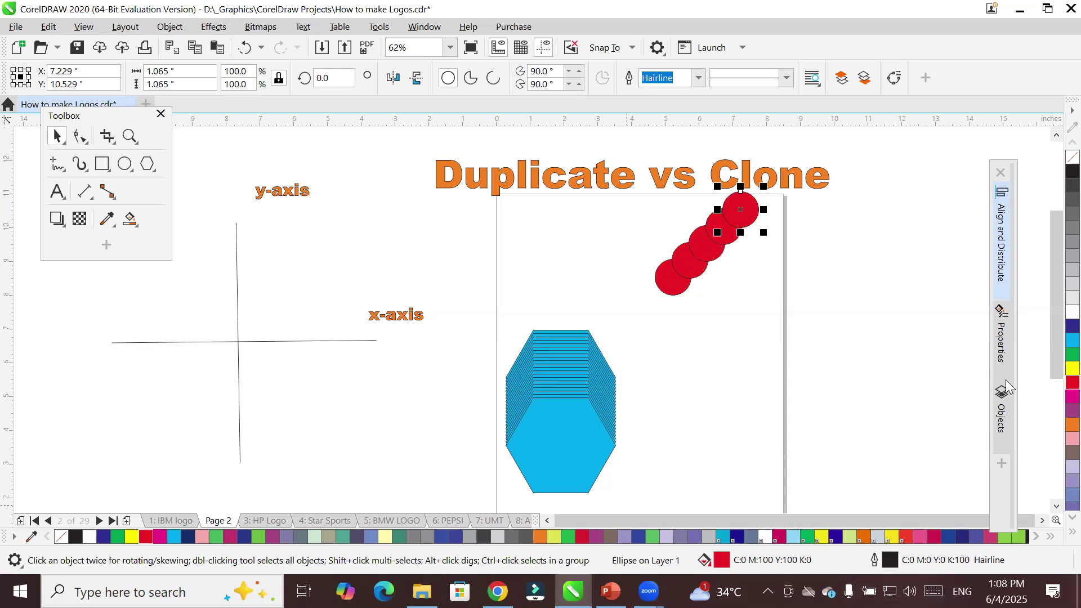
# With nothing selected, set the vertical duplicate distance to -0.5 inches
pyautogui.click(662, 285)
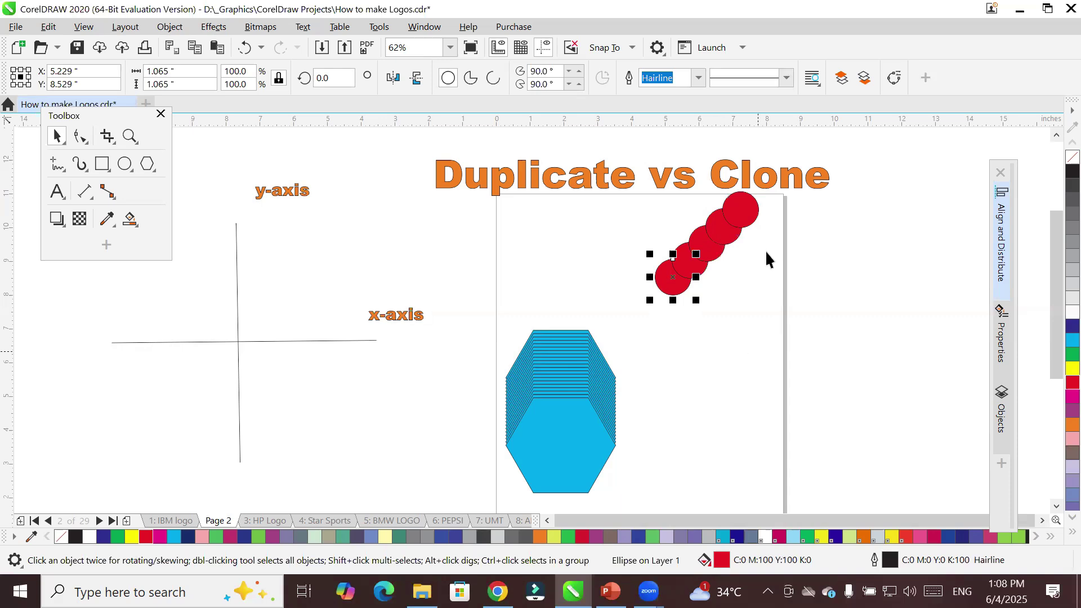
pyautogui.click(572, 244)
pyautogui.doubleClick(621, 84)
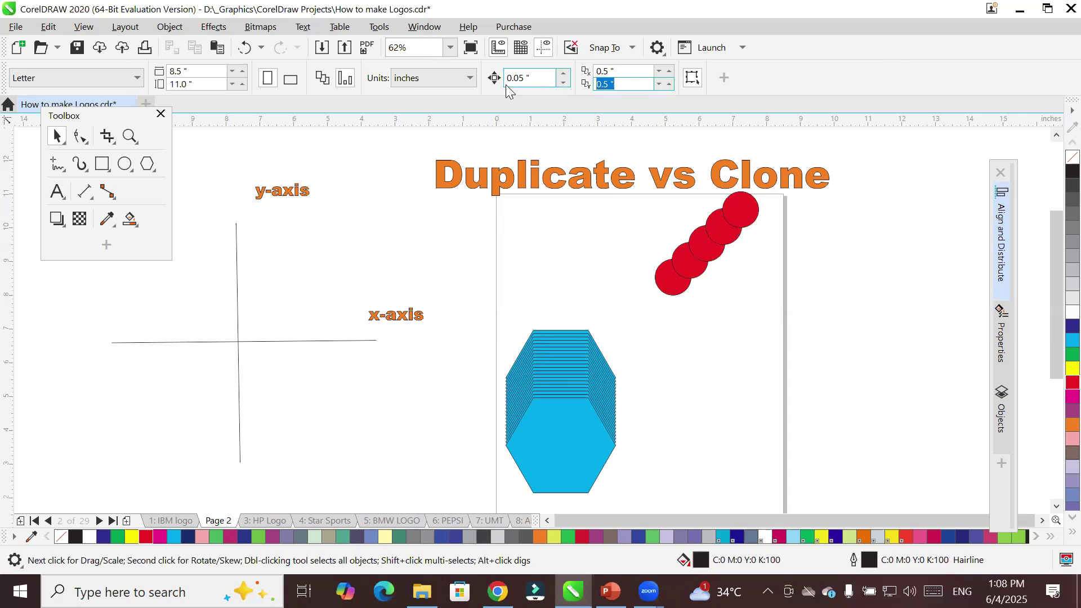
pyautogui.write('-')
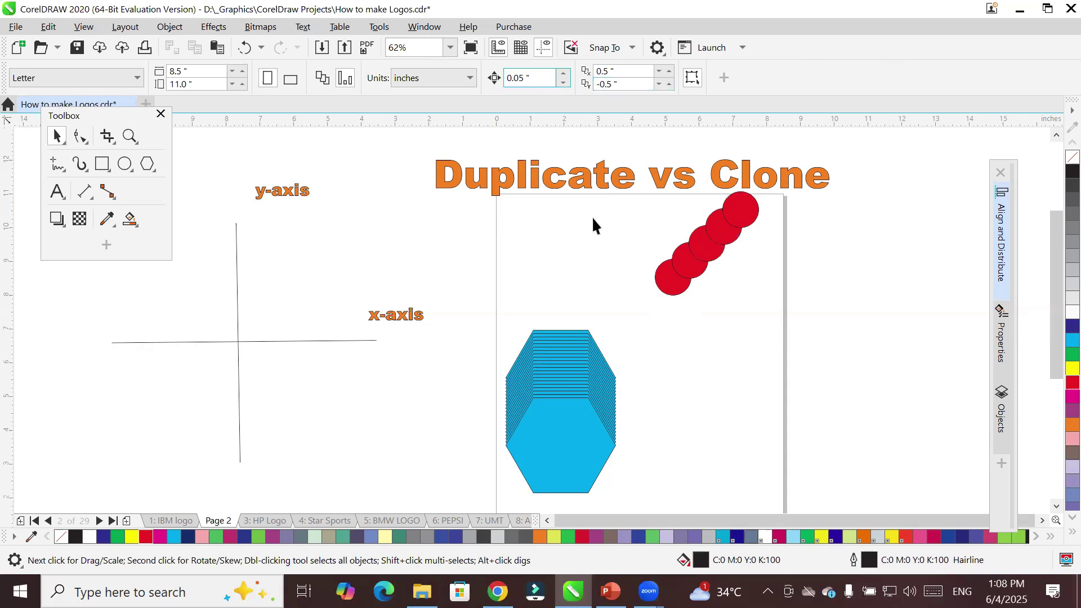
# Duplicate the original red circle at the chain's lower end four times to form a second chain descending to the right
pyautogui.click(673, 277)
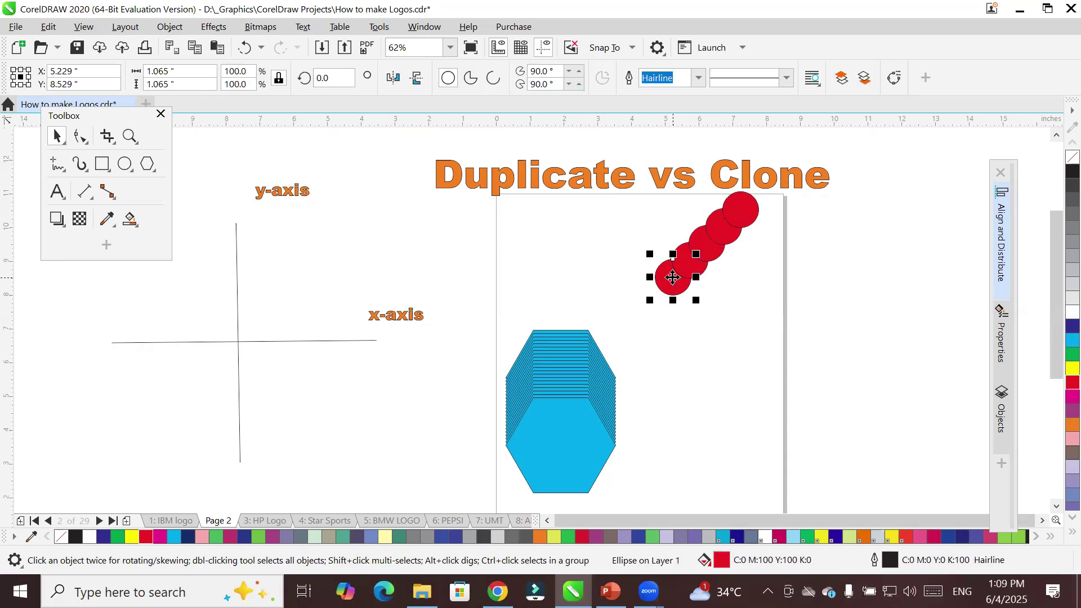
pyautogui.hotkey('ctrl', 'd')
pyautogui.hotkey('ctrl', 'd')
pyautogui.hotkey('ctrl', 'd')
pyautogui.hotkey('ctrl', 'd')
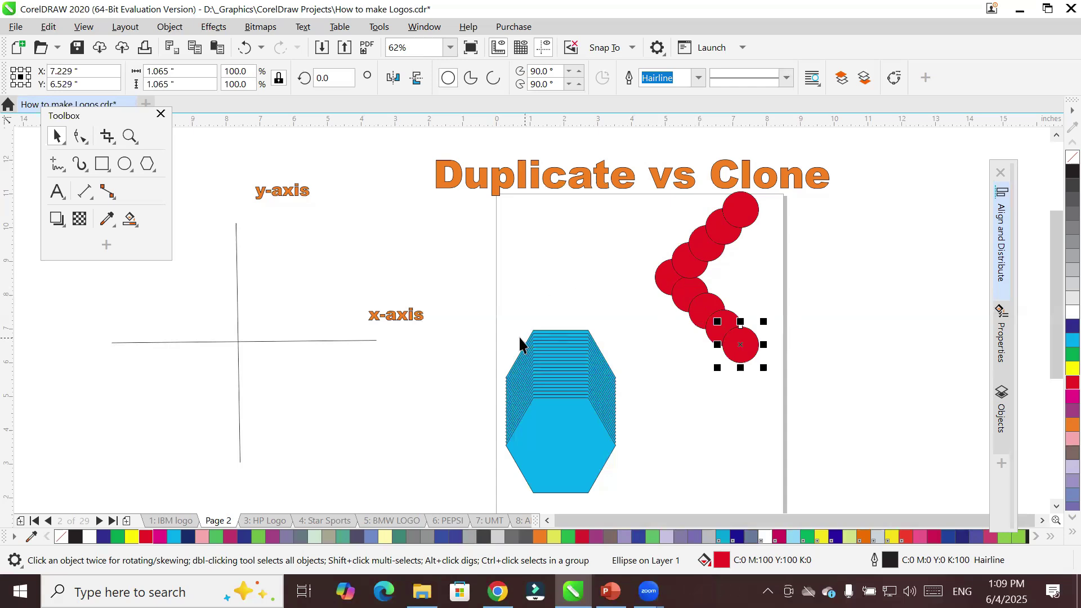
# Move all the chained red circles except the topmost one off the page's right side and scale the group down
pyautogui.moveTo(620, 193); pyautogui.dragTo(830, 388)
pyautogui.moveTo(727, 327); pyautogui.dragTo(921, 223)
pyautogui.moveTo(969, 264); pyautogui.dragTo(948, 247)
pyautogui.click(471, 337)
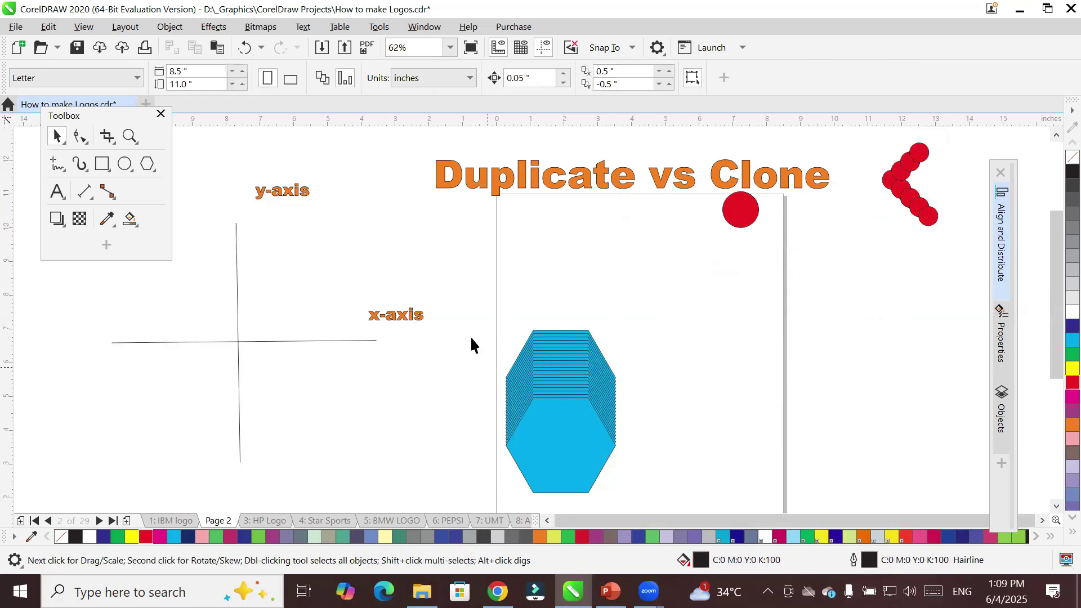
# Move the blue hexagon stack off the page's right side and the remaining red circle onto the intersection of the axes
pyautogui.moveTo(633, 477); pyautogui.dragTo(644, 494)
pyautogui.moveTo(558, 453); pyautogui.dragTo(926, 374)
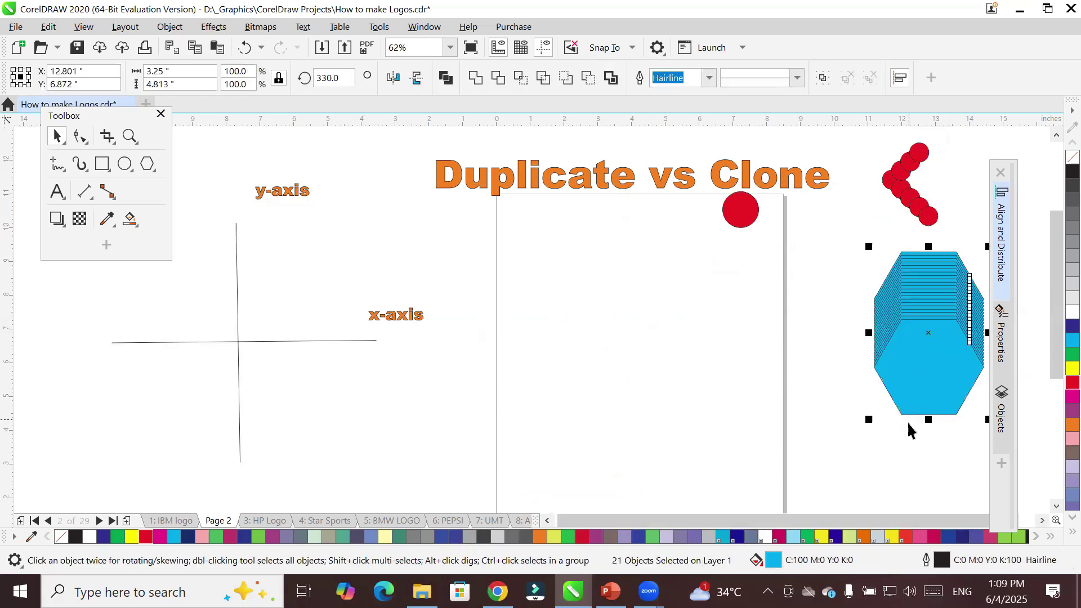
pyautogui.click(736, 222)
pyautogui.moveTo(543, 273); pyautogui.dragTo(235, 356)
pyautogui.click(445, 432)
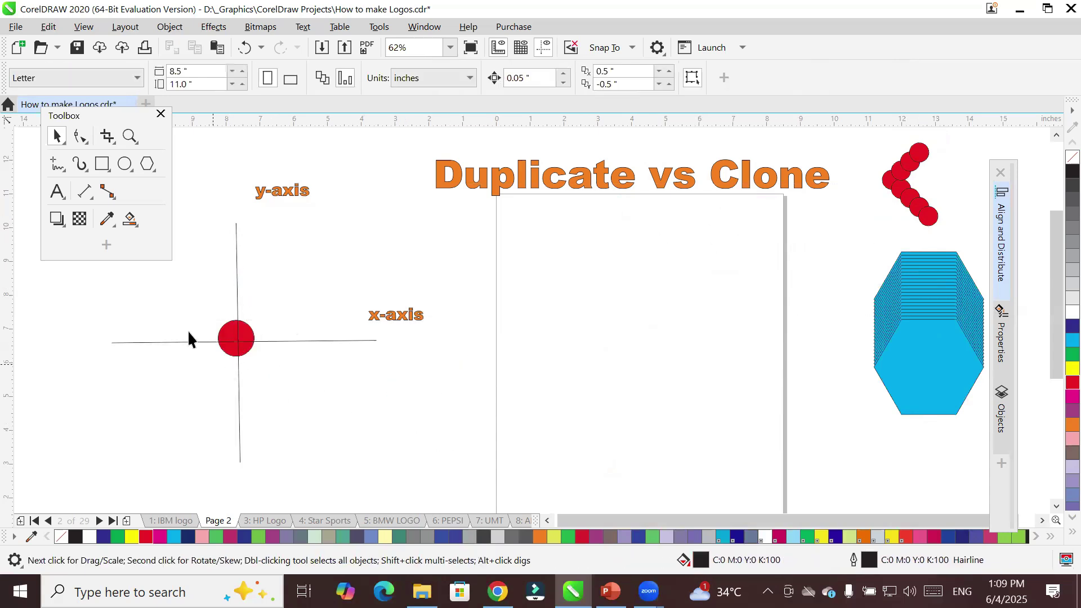
# Draw a circle about 1.16 inches in diameter in the page's upper-left corner, fill it red and move it horizontally left of the page
pyautogui.click(131, 166)
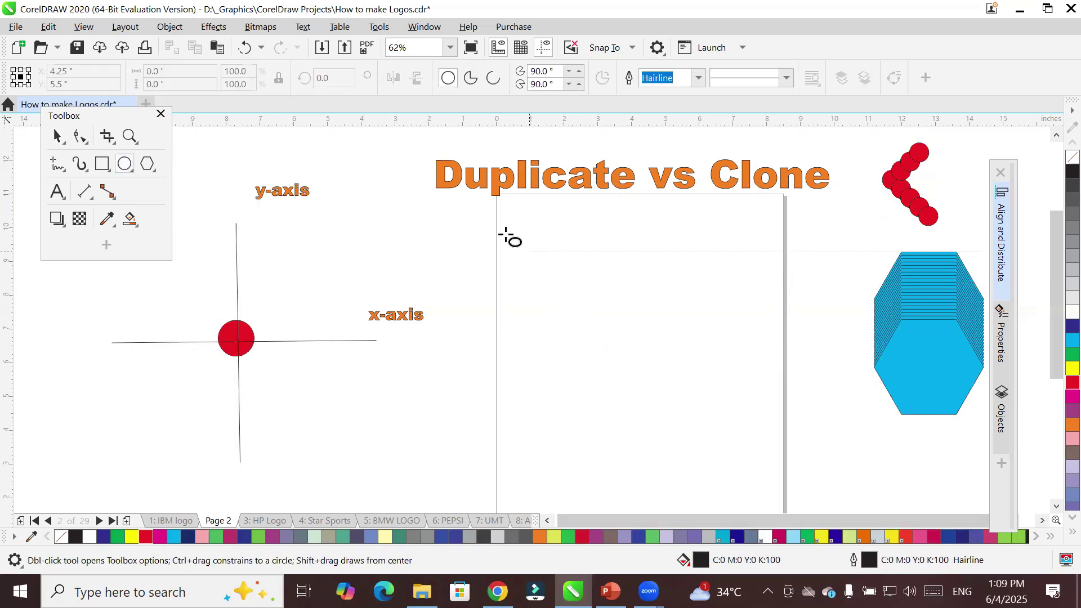
pyautogui.moveTo(508, 207); pyautogui.dragTo(545, 248)
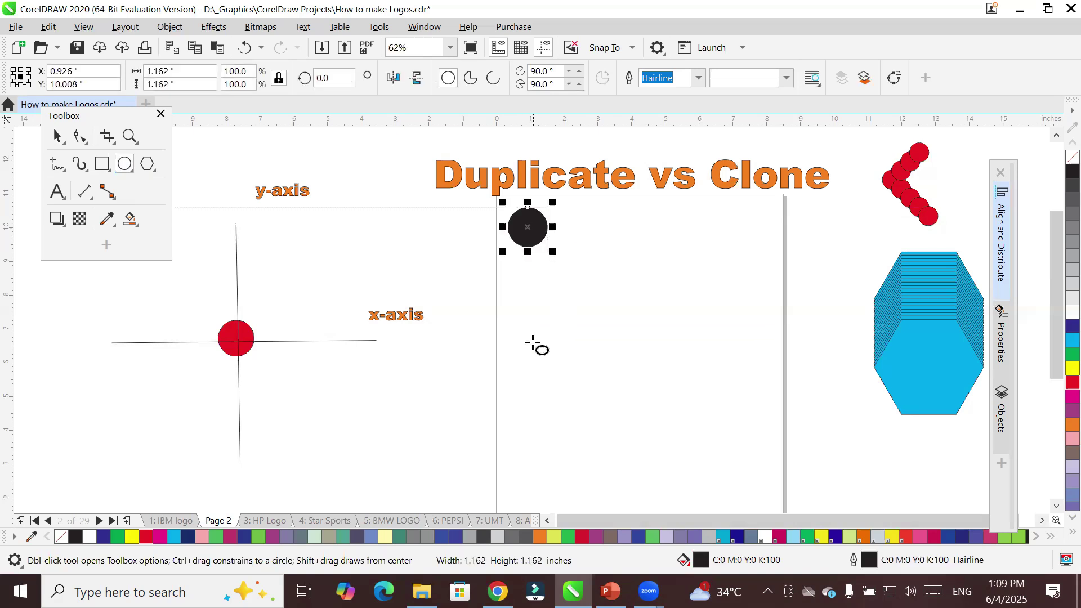
pyautogui.click(1072, 383)
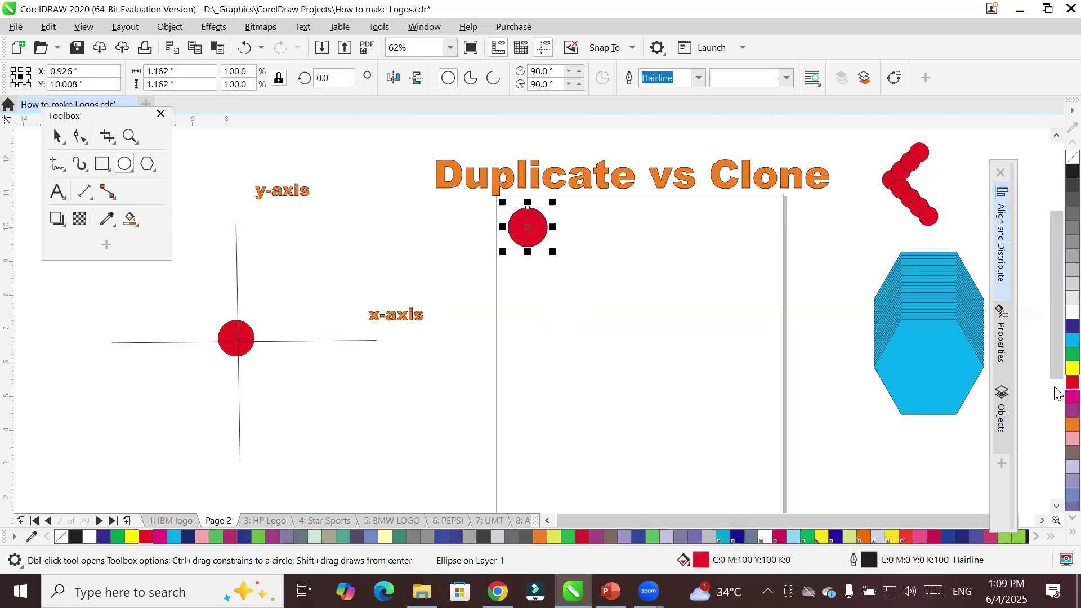
pyautogui.click(56, 137)
pyautogui.moveTo(526, 239); pyautogui.dragTo(435, 314)
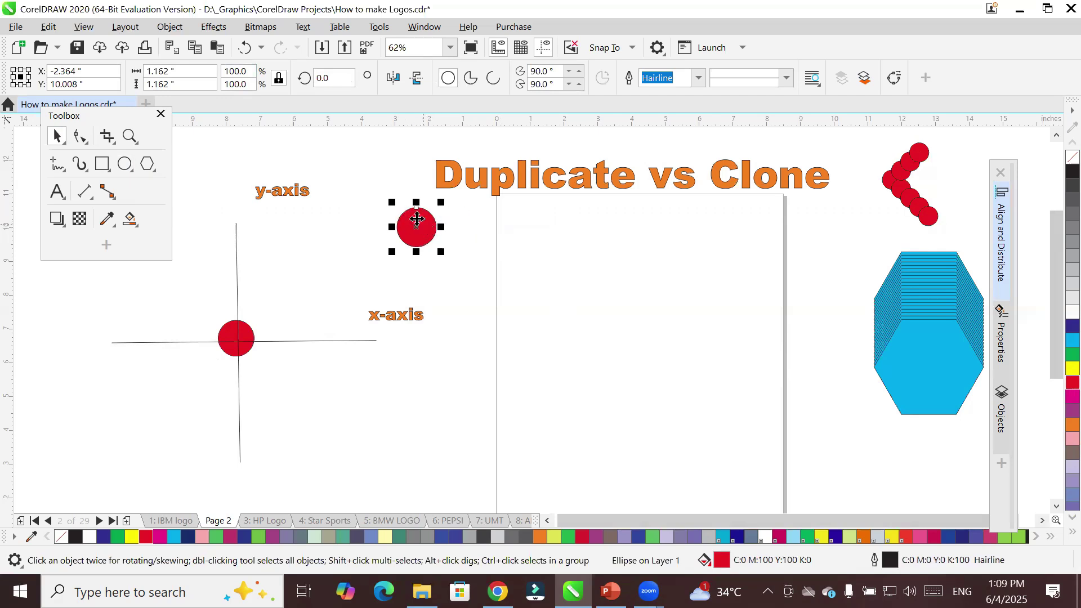
# Clone the red circle left of the page, move the clone into the page's upper-left corner and compare it with its control circle
pyautogui.click(48, 27)
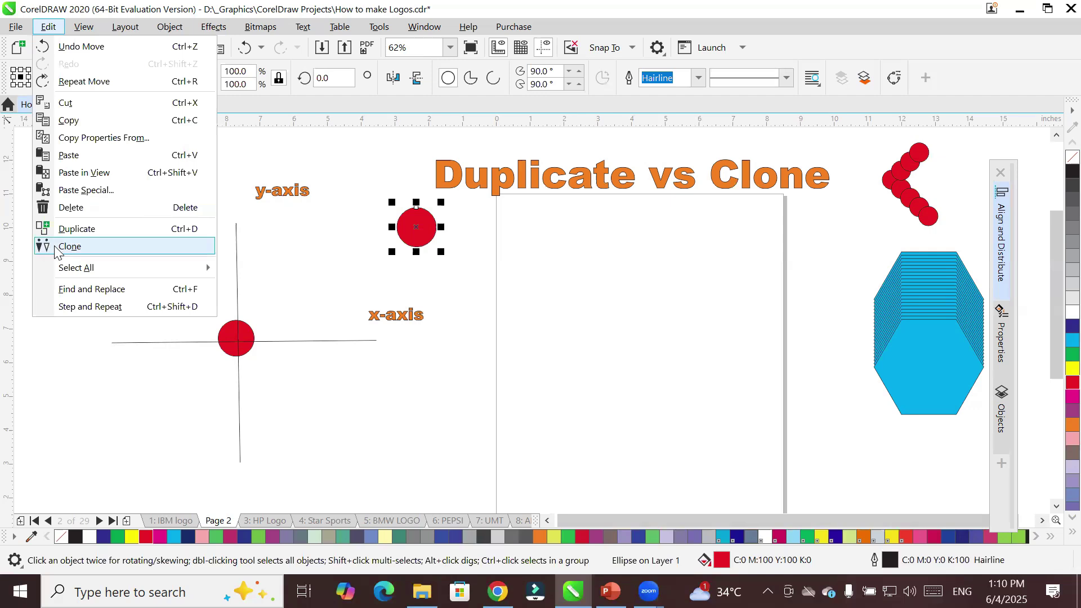
pyautogui.click(82, 246)
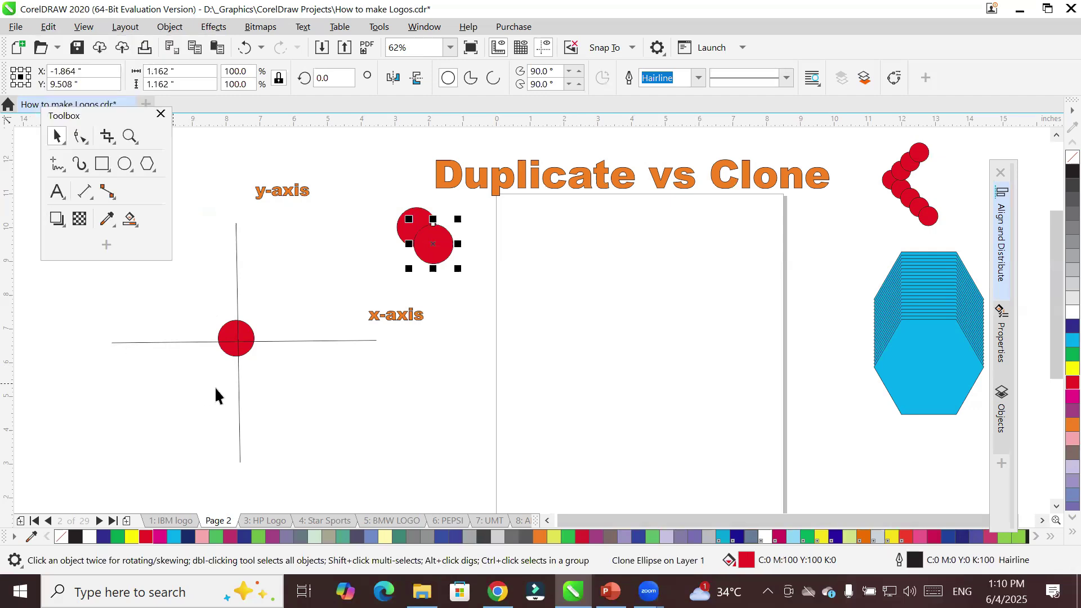
pyautogui.moveTo(434, 252)
pyautogui.mouseDown()
pyautogui.moveTo(534, 261)
pyautogui.moveTo(524, 236)
pyautogui.mouseUp()
pyautogui.click(421, 231)
pyautogui.click(531, 237)
pyautogui.click(416, 225)
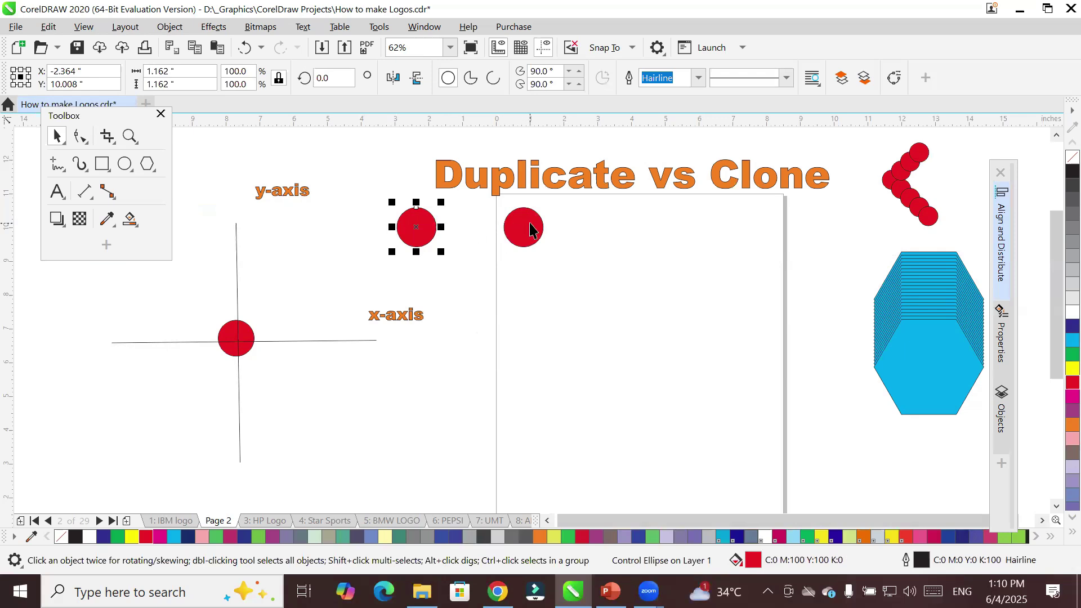
# Copy the clone about 1.5 inches to the right and repeat the copy three times to make a row of five circles
pyautogui.moveTo(531, 230)
pyautogui.mouseDown()
pyautogui.moveTo(596, 237)
pyautogui.moveTo(582, 228)
pyautogui.mouseUp()
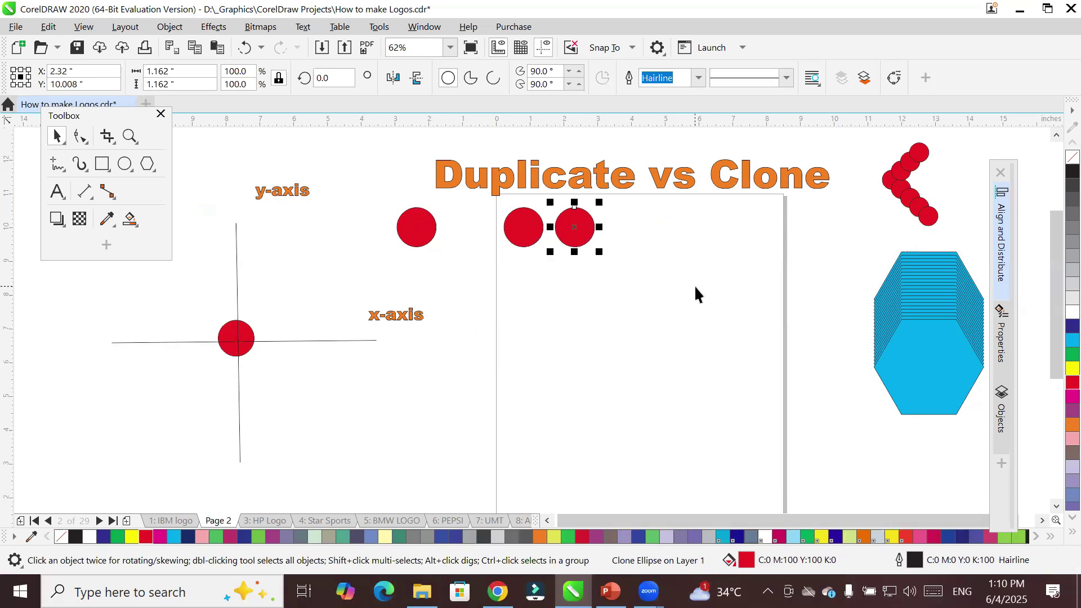
pyautogui.hotkey('ctrl', 'r')
pyautogui.hotkey('ctrl', 'r')
pyautogui.hotkey('ctrl', 'r')
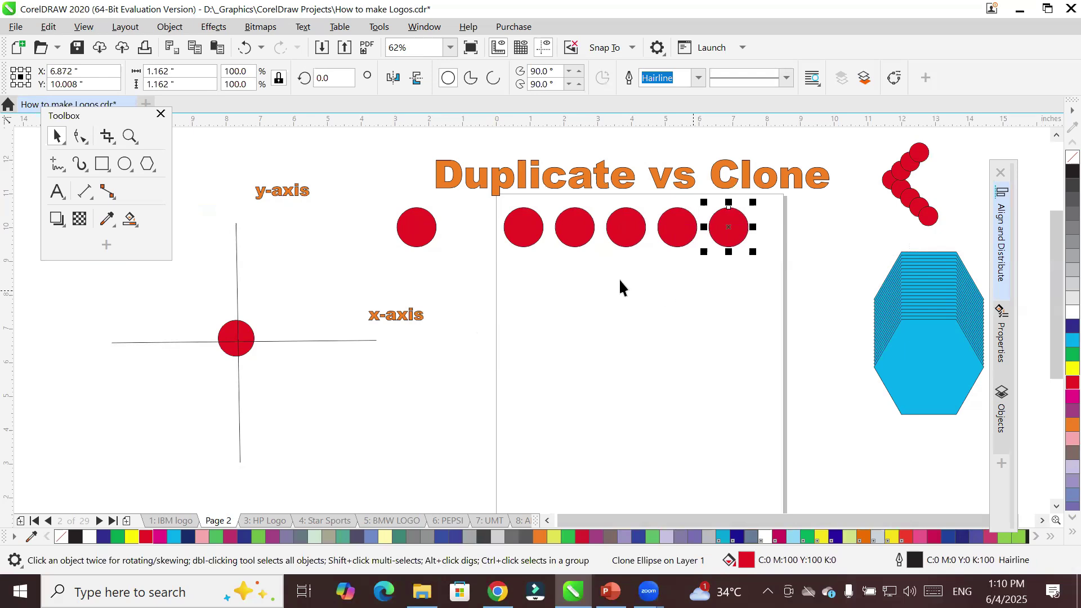
# Copy the row of five circles about 1.55 inches below itself and duplicate it five more times to fill the page with seven rows
pyautogui.moveTo(475, 203)
pyautogui.mouseDown()
pyautogui.moveTo(574, 241)
pyautogui.moveTo(778, 277)
pyautogui.mouseUp()
pyautogui.moveTo(729, 231); pyautogui.dragTo(737, 292)
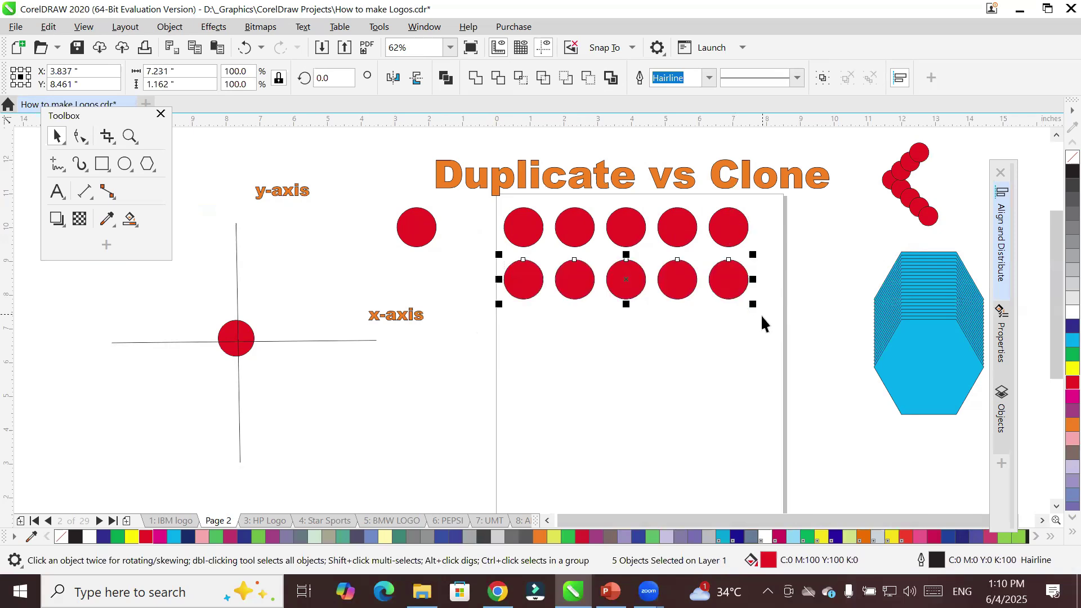
pyautogui.hotkey('ctrl', 'd')
pyautogui.hotkey('ctrl', 'd')
pyautogui.hotkey('ctrl', 'd')
pyautogui.hotkey('ctrl', 'd')
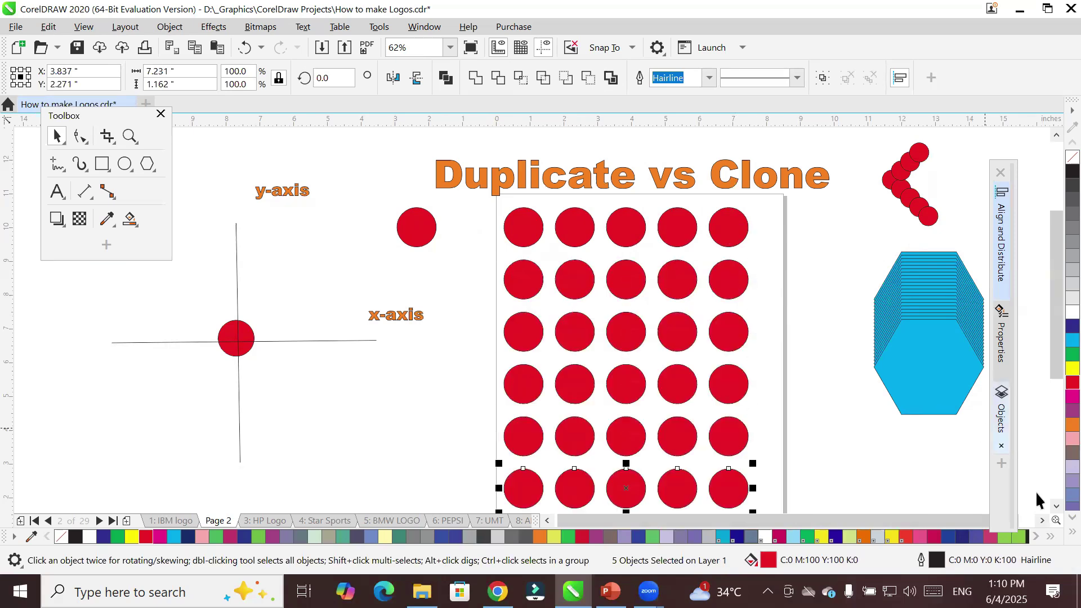
pyautogui.click(1056, 506)
pyautogui.hotkey('ctrl', 'd')
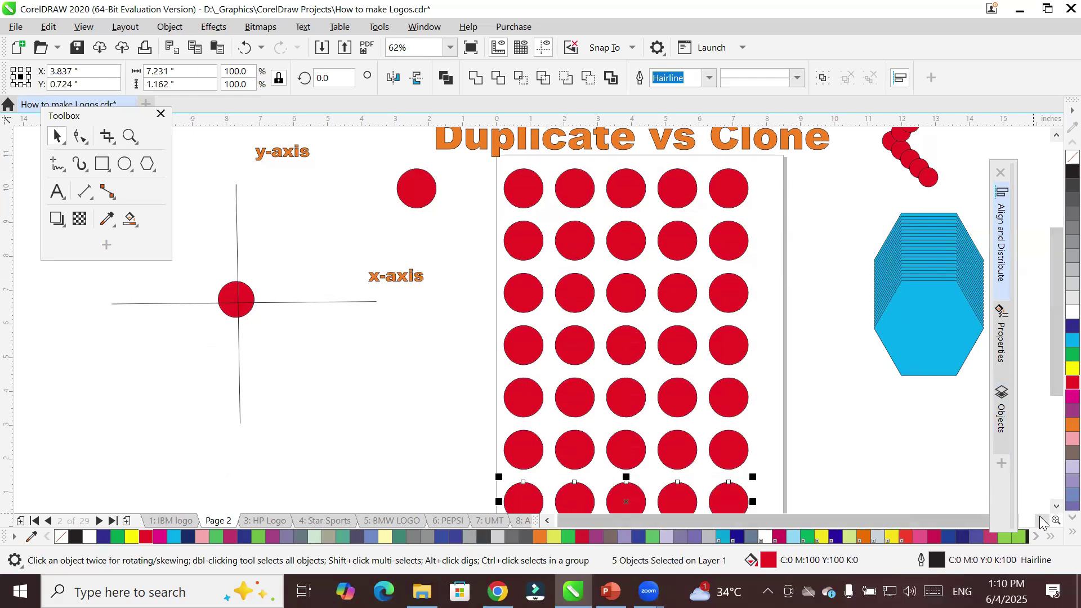
pyautogui.scroll(-1, 831, 397)
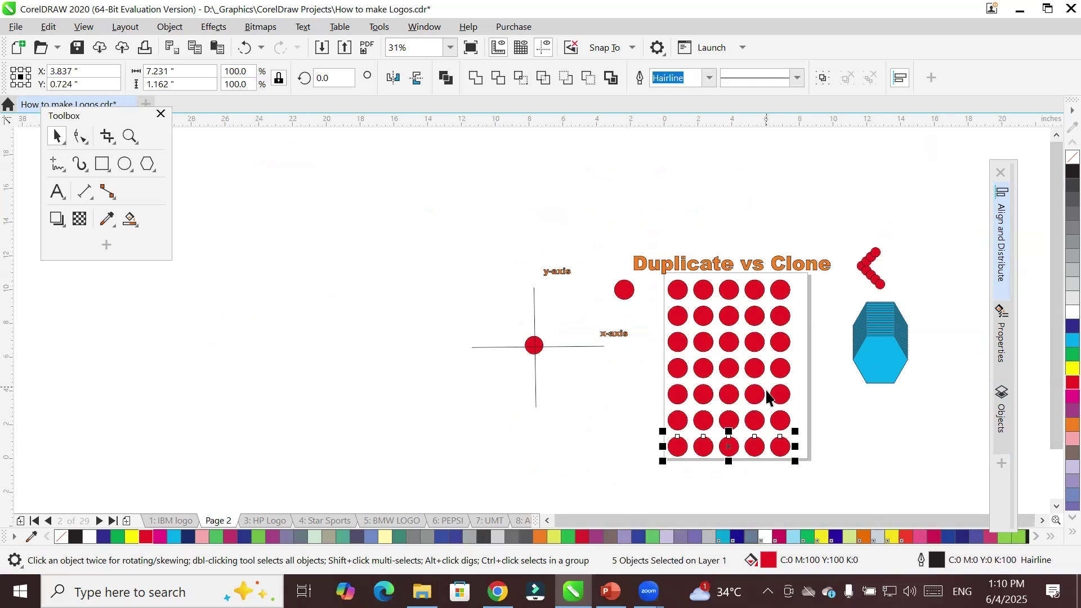
# Recolour the control circle left of the page cyan, blue, purple, red, cyan again and finally black
pyautogui.click(625, 290)
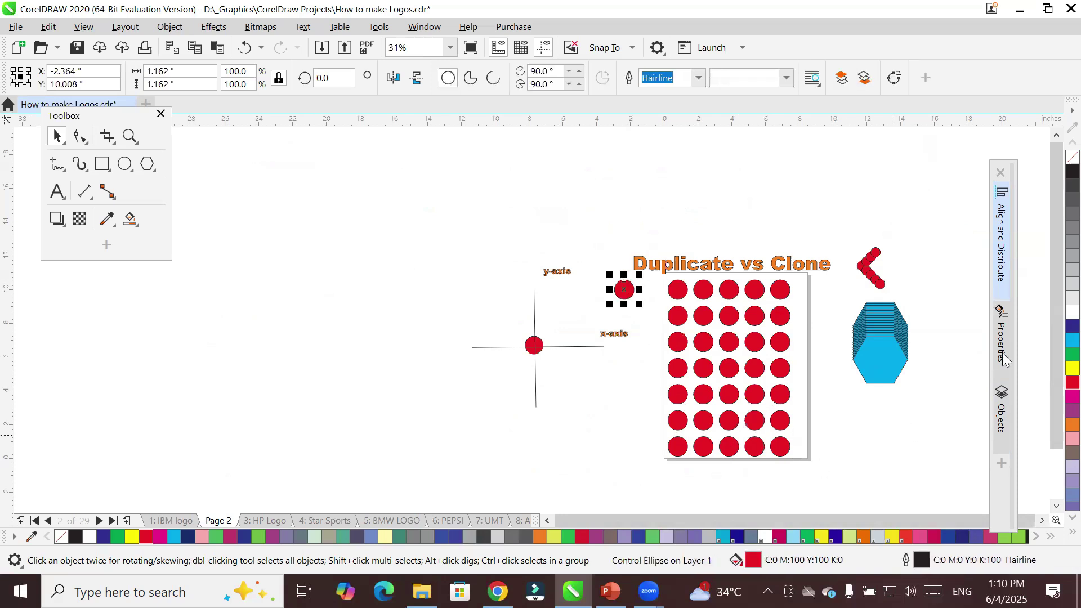
pyautogui.click(1055, 340)
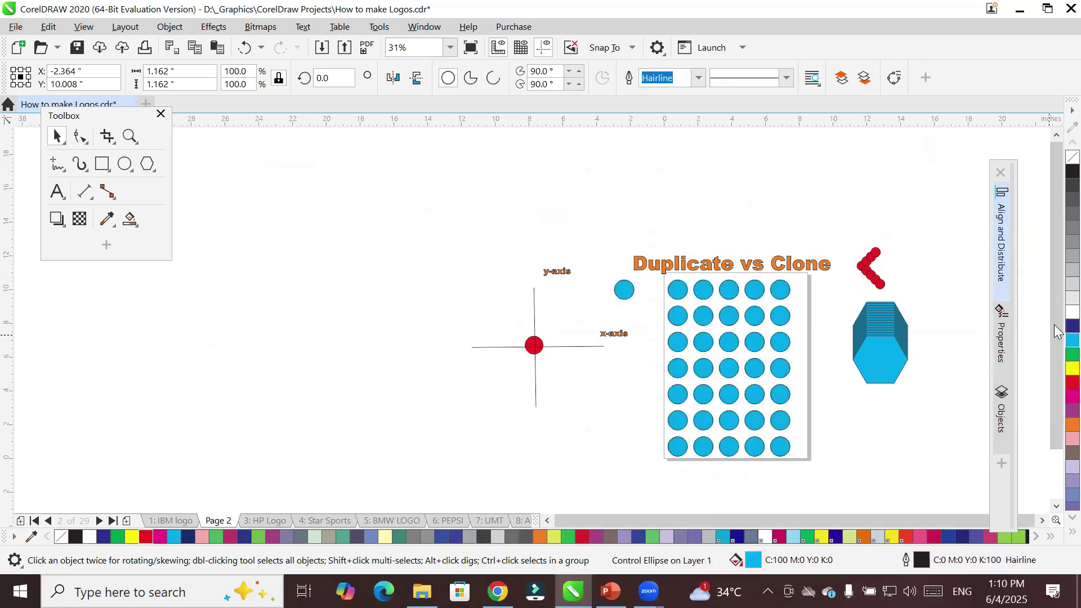
pyautogui.click(1056, 326)
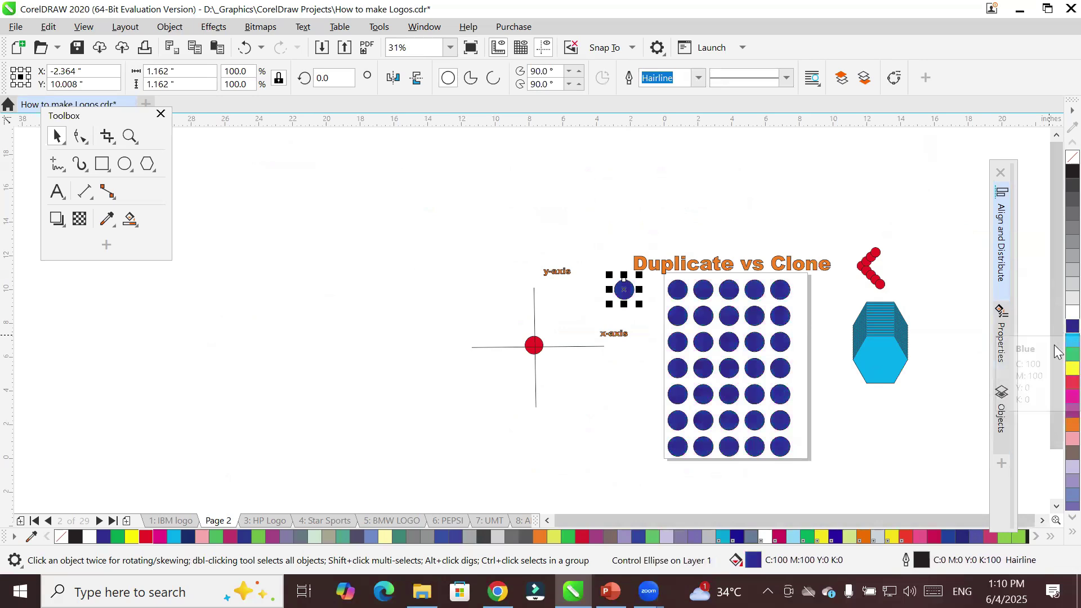
pyautogui.click(1057, 411)
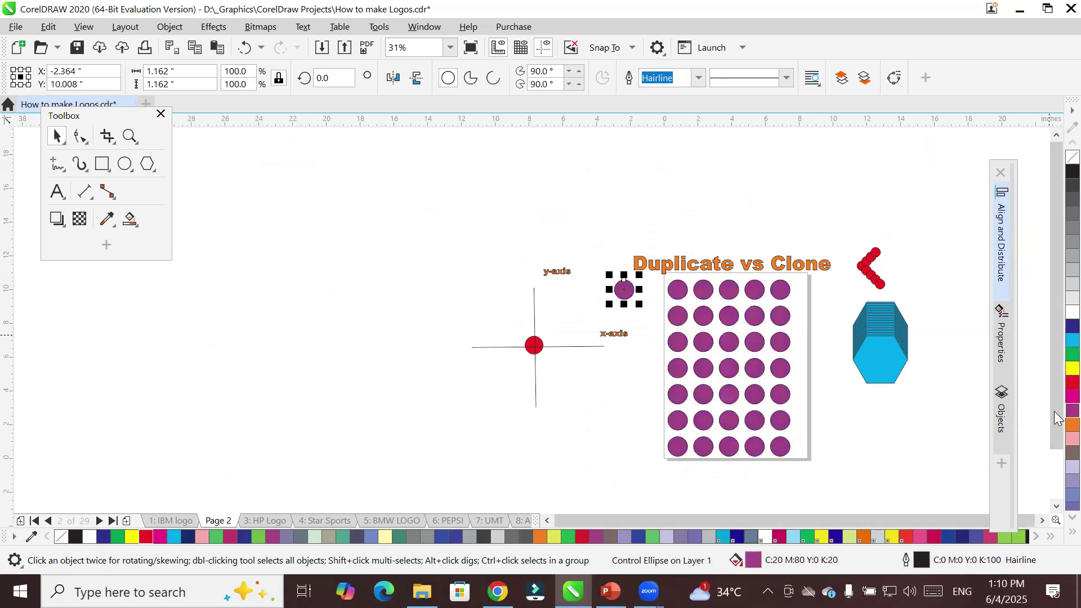
pyautogui.click(1057, 383)
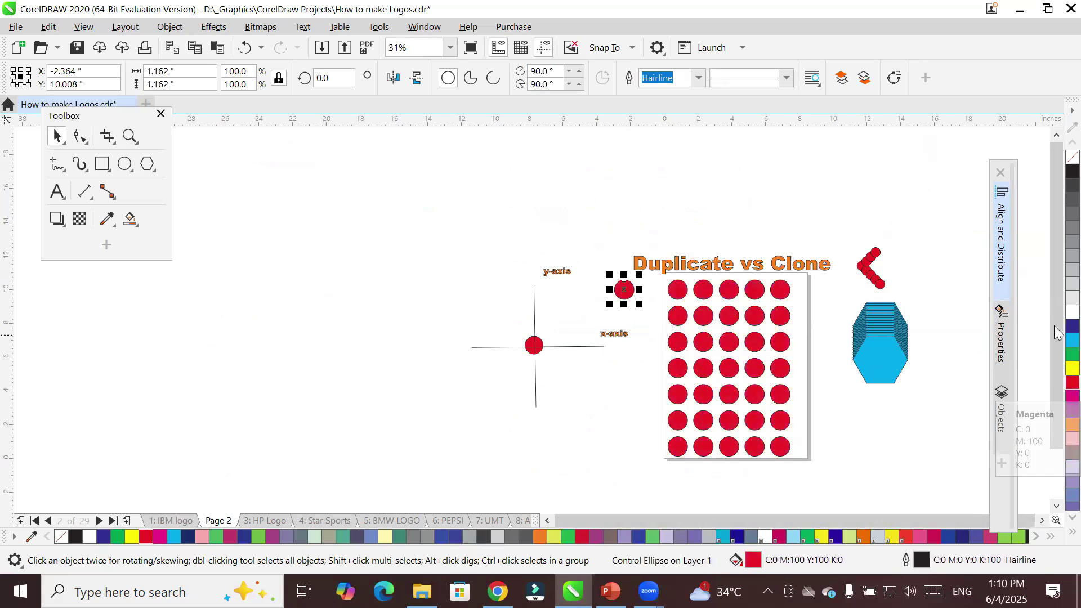
pyautogui.click(1057, 343)
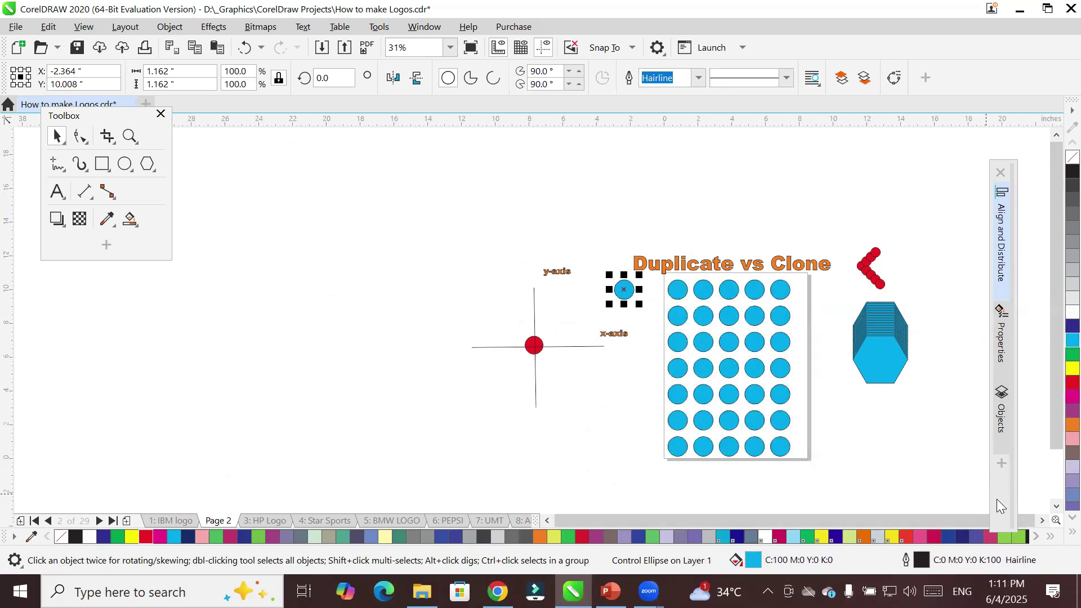
pyautogui.scroll(2, 852, 424)
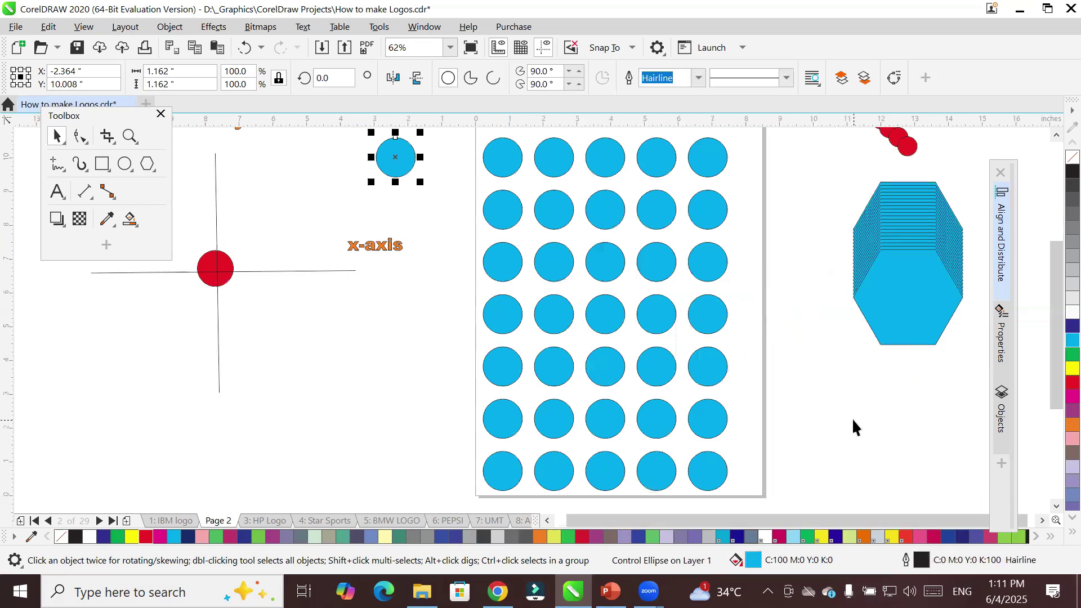
pyautogui.click(1070, 171)
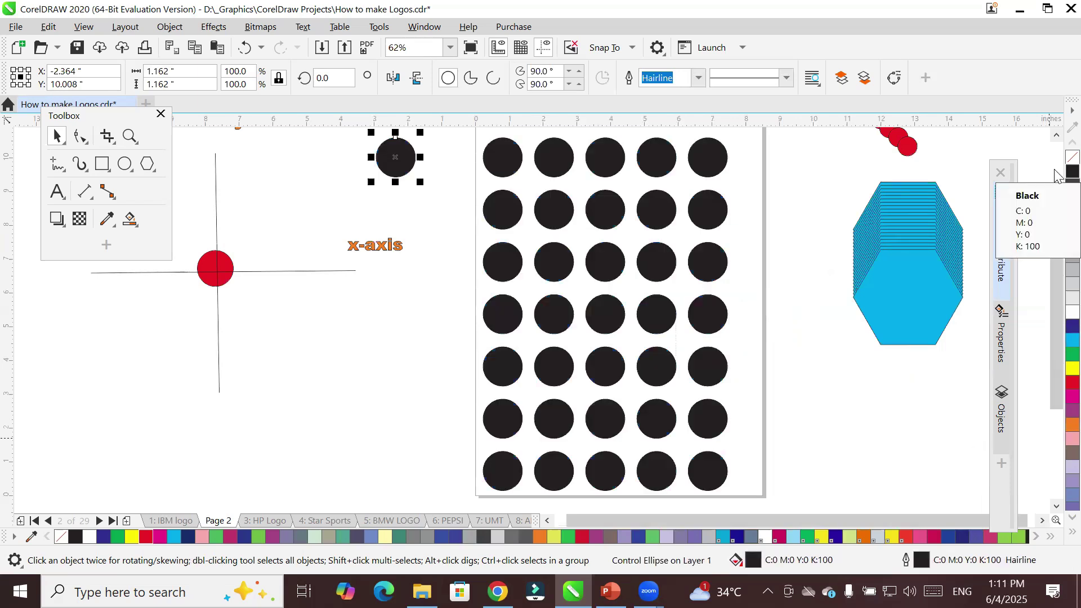
# Convert the control circle to a pie and then to a 270-degree arc with a 10 pt outline
pyautogui.click(471, 84)
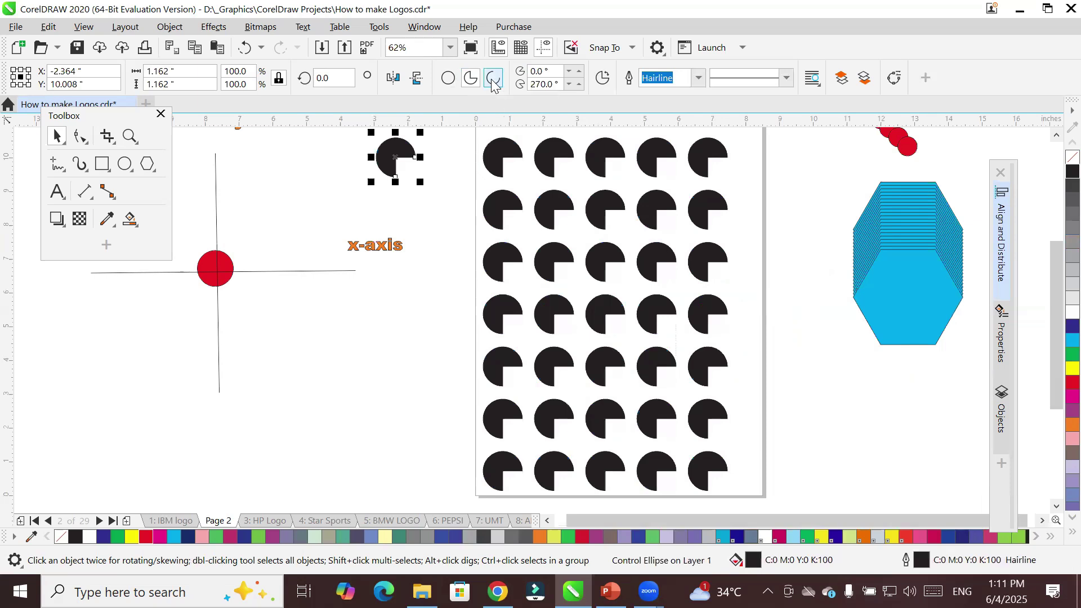
pyautogui.click(493, 82)
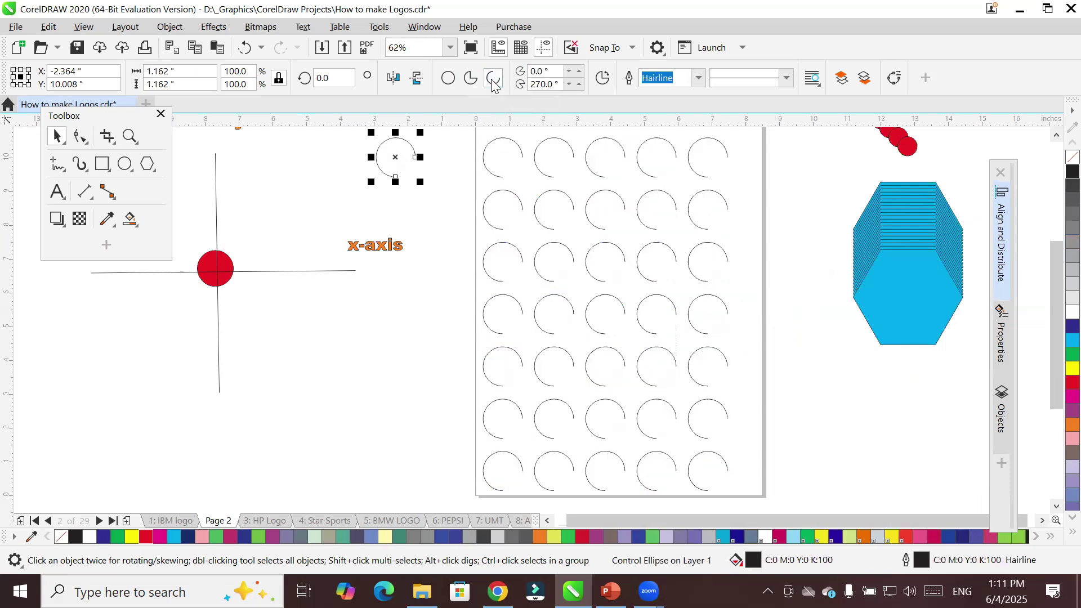
pyautogui.click(698, 80)
pyautogui.click(697, 212)
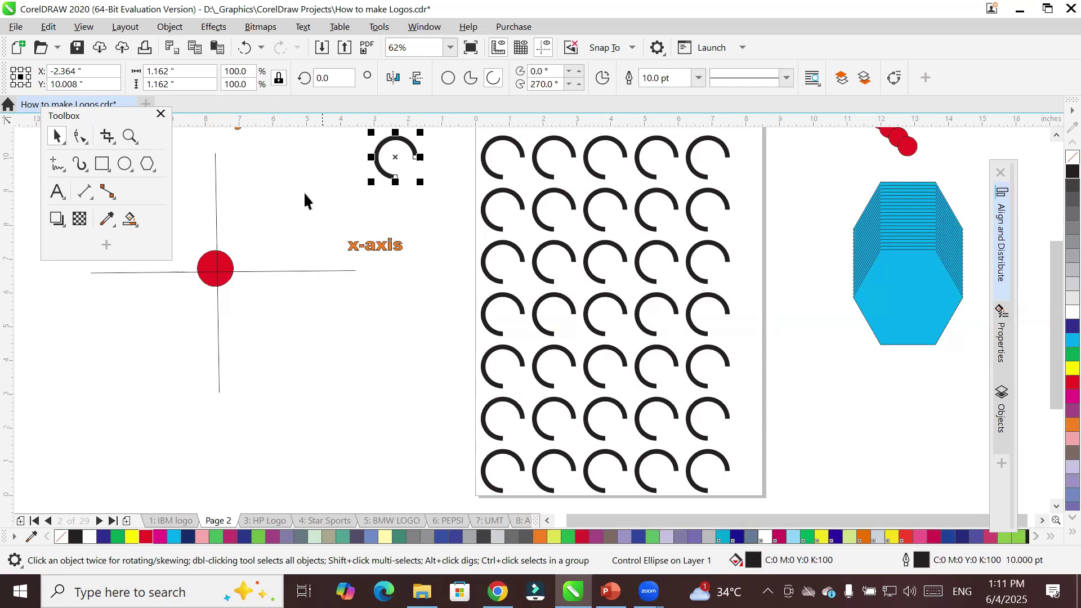
# Reshape the control arc to span about 201 degrees, then convert it to a pie and switch its direction
pyautogui.click(79, 136)
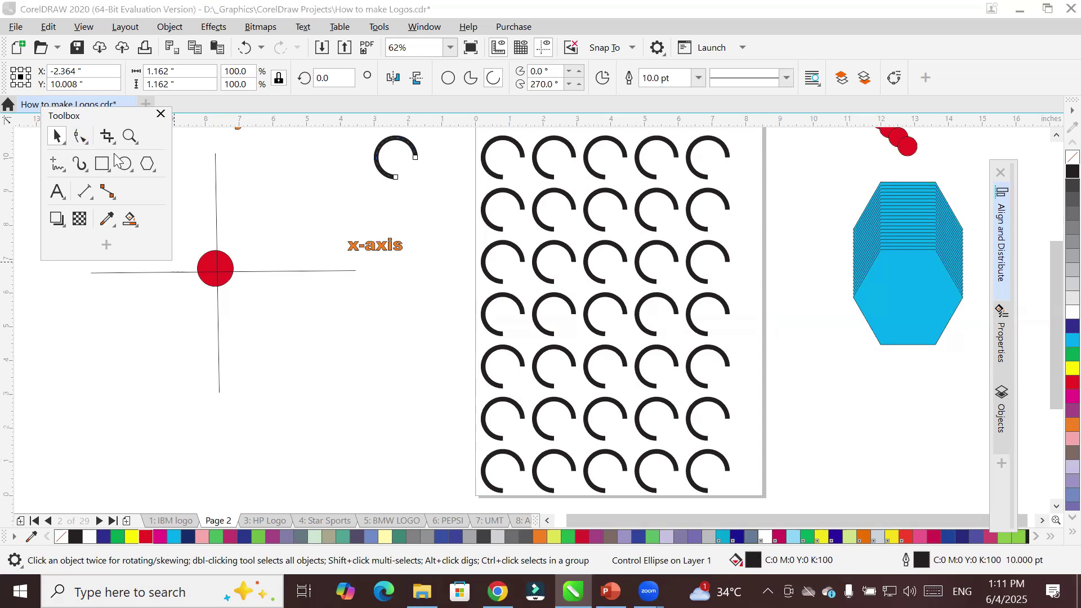
pyautogui.moveTo(416, 157); pyautogui.dragTo(417, 138)
pyautogui.moveTo(395, 177); pyautogui.dragTo(377, 149)
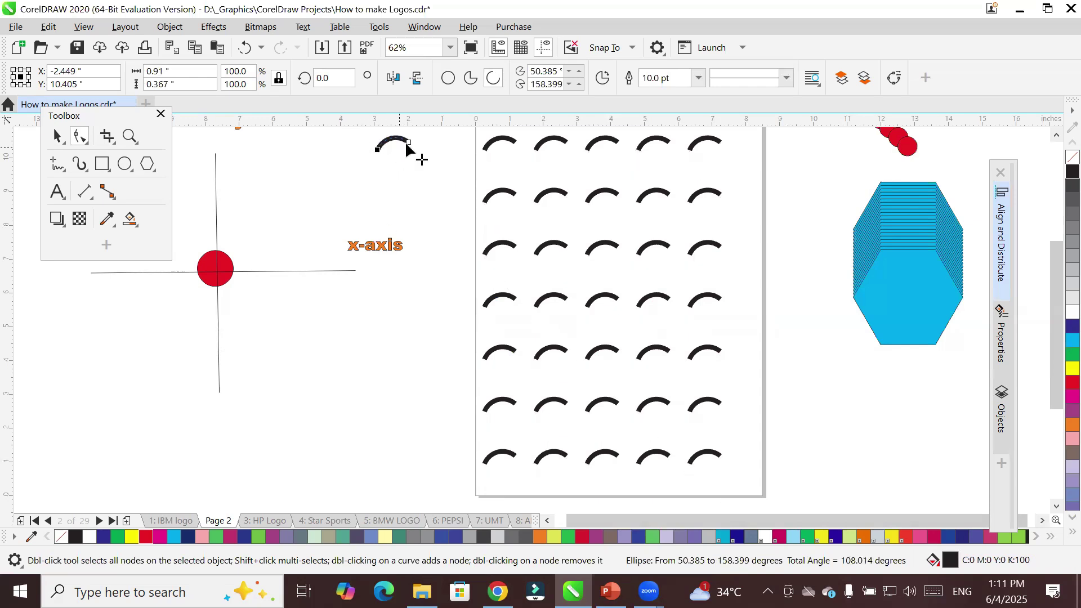
pyautogui.moveTo(408, 145); pyautogui.dragTo(410, 171)
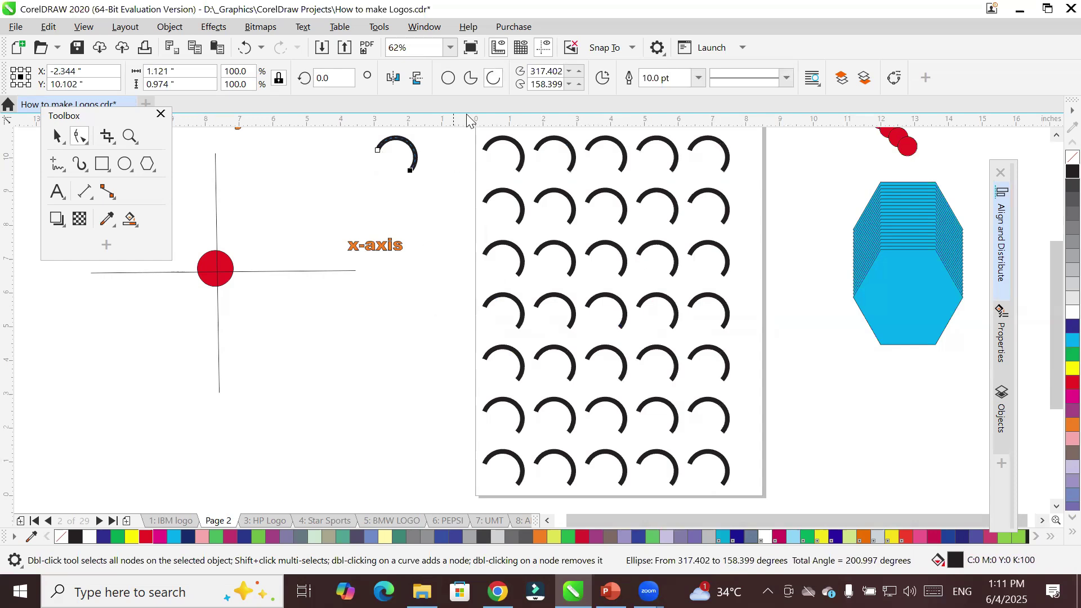
pyautogui.click(470, 79)
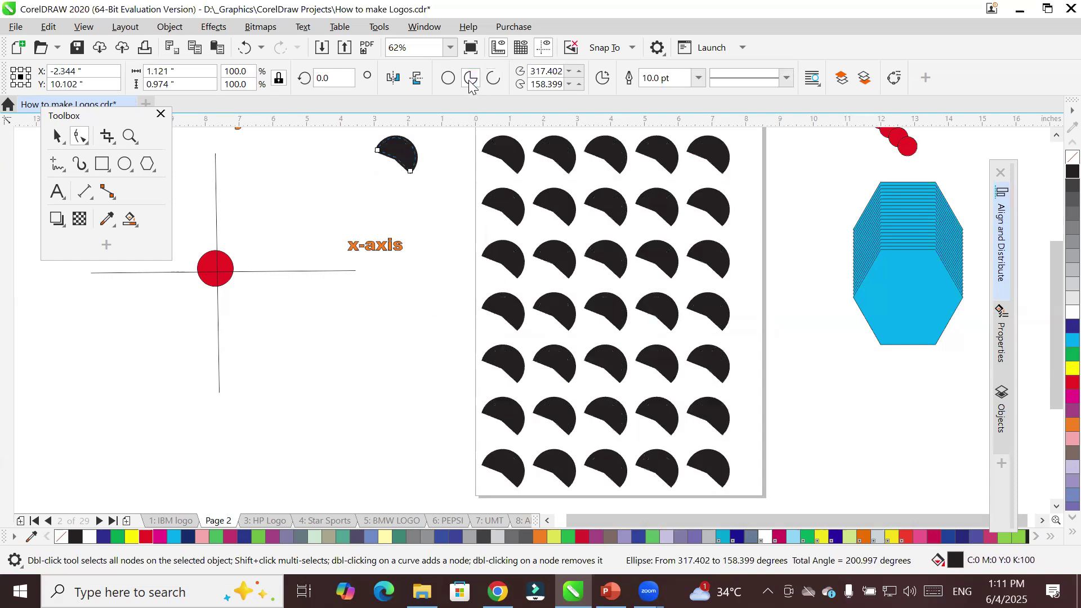
pyautogui.click(603, 78)
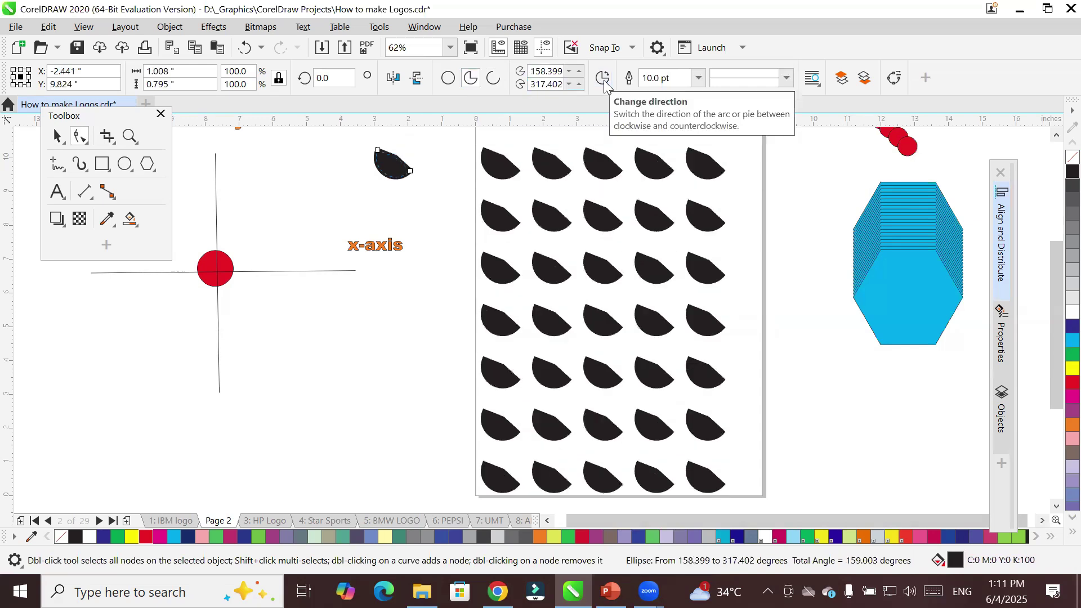
# Try a dotted outline style on the control pie, remove its fill and restore the solid outline
pyautogui.click(783, 78)
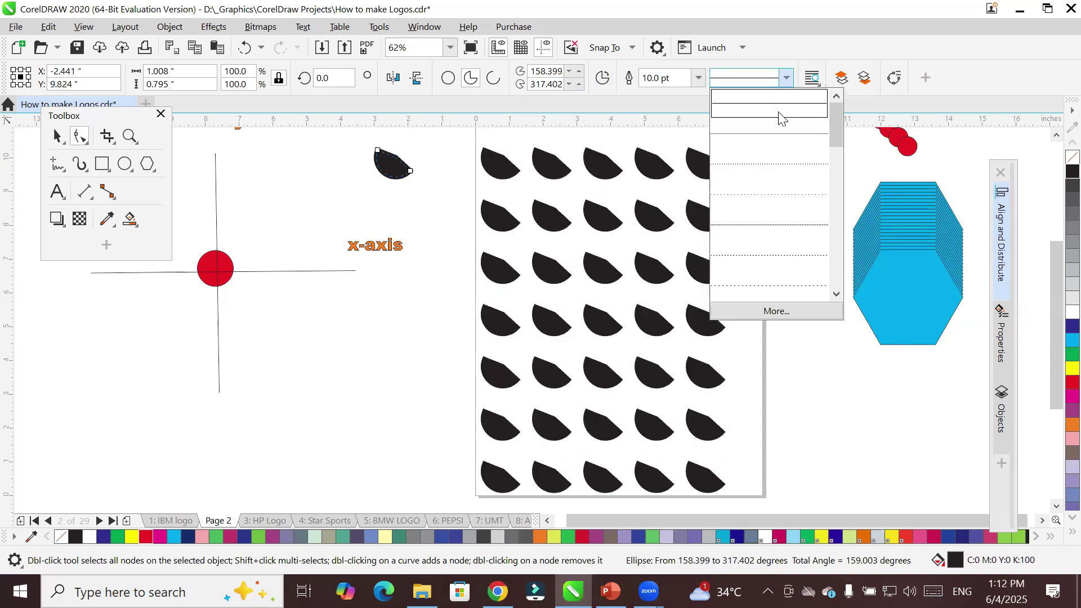
pyautogui.click(770, 164)
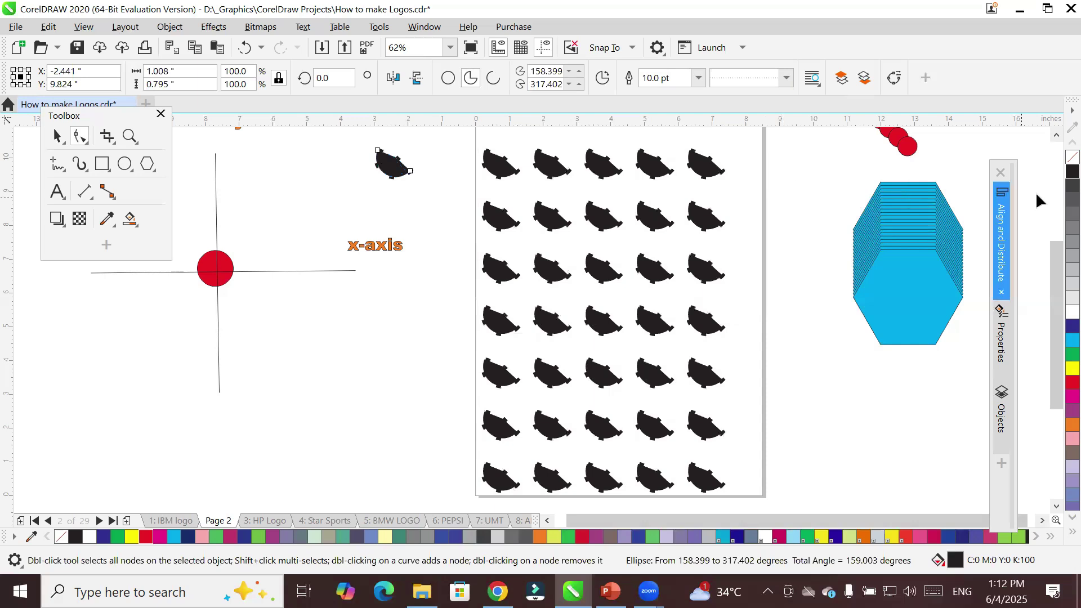
pyautogui.click(1072, 158)
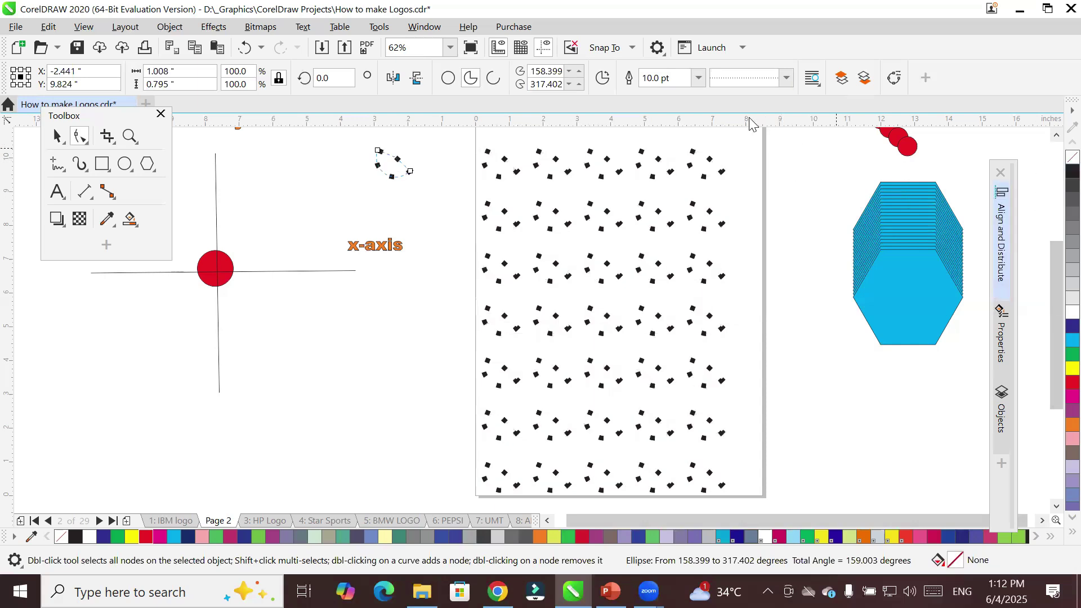
pyautogui.click(786, 78)
pyautogui.click(777, 109)
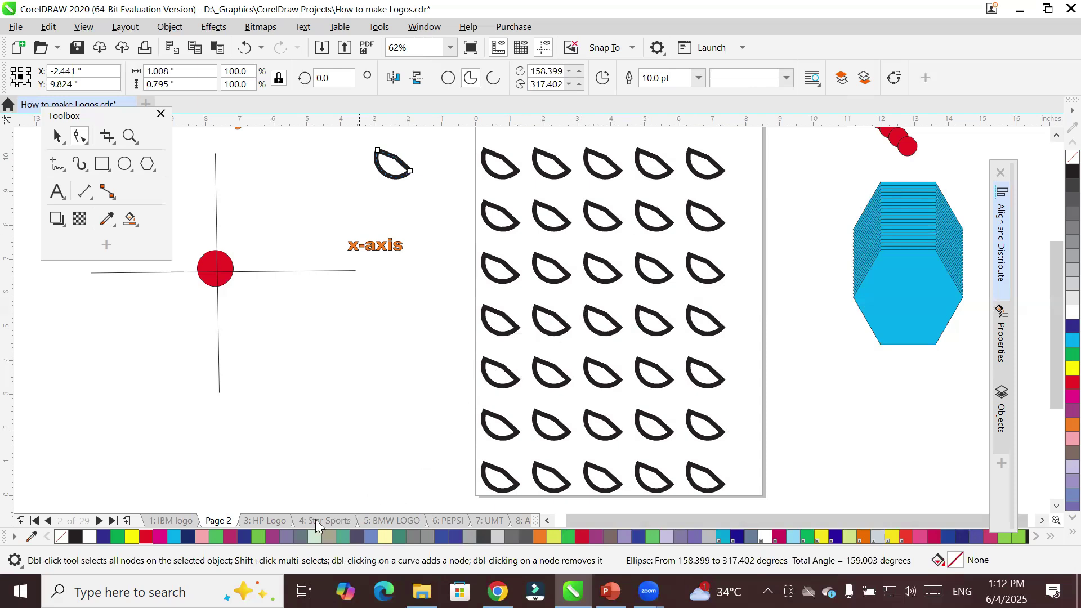
# Add a new page after page 2 and draw an unfilled circle about 5.8 inches in diameter on it
pyautogui.click(127, 520)
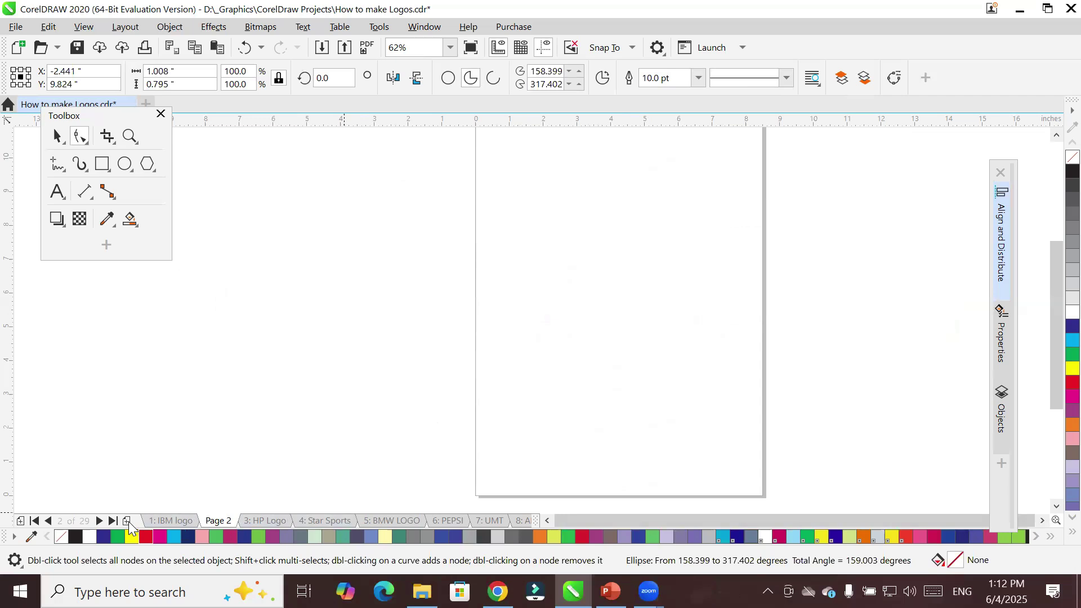
pyautogui.click(125, 164)
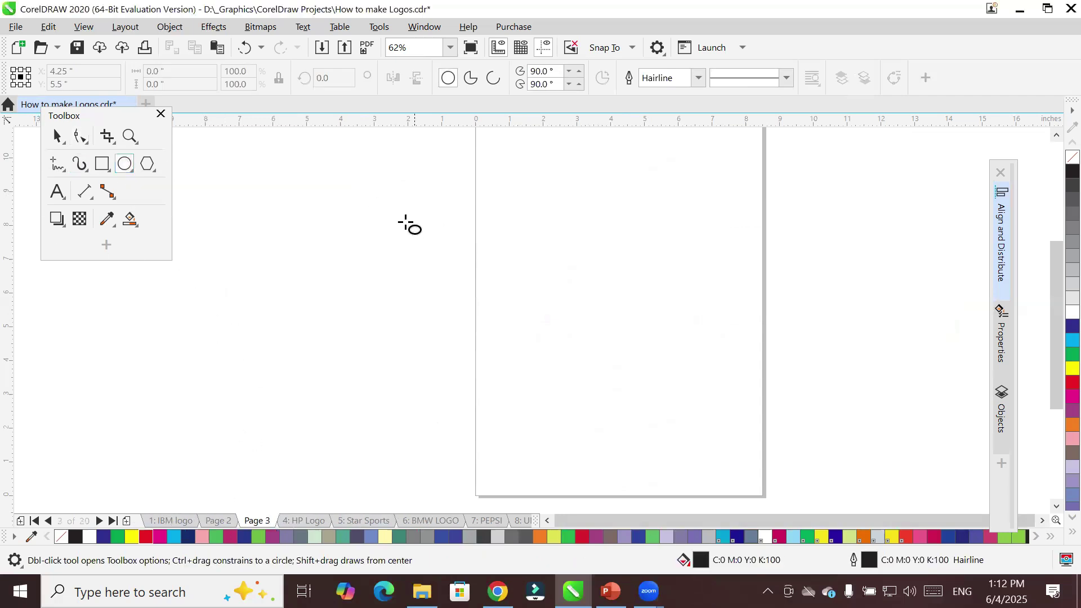
pyautogui.moveTo(523, 195); pyautogui.dragTo(719, 382)
pyautogui.click(1073, 157)
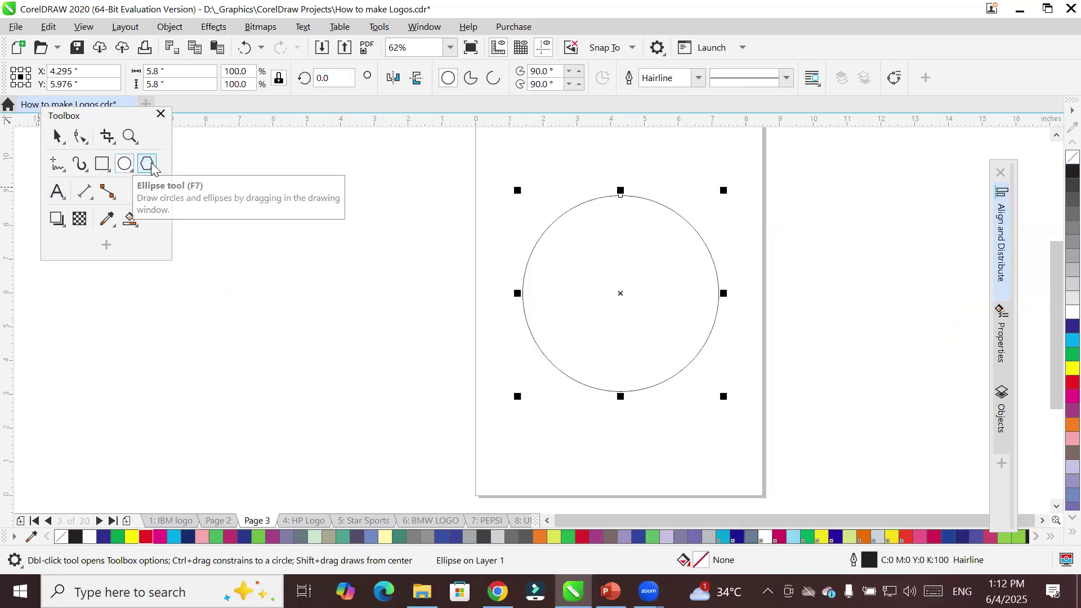
# Draw a six-sided polygon about 1.46 by 1.68 inches left of the page and fill it red
pyautogui.click(148, 165)
pyautogui.moveTo(319, 194); pyautogui.dragTo(353, 234)
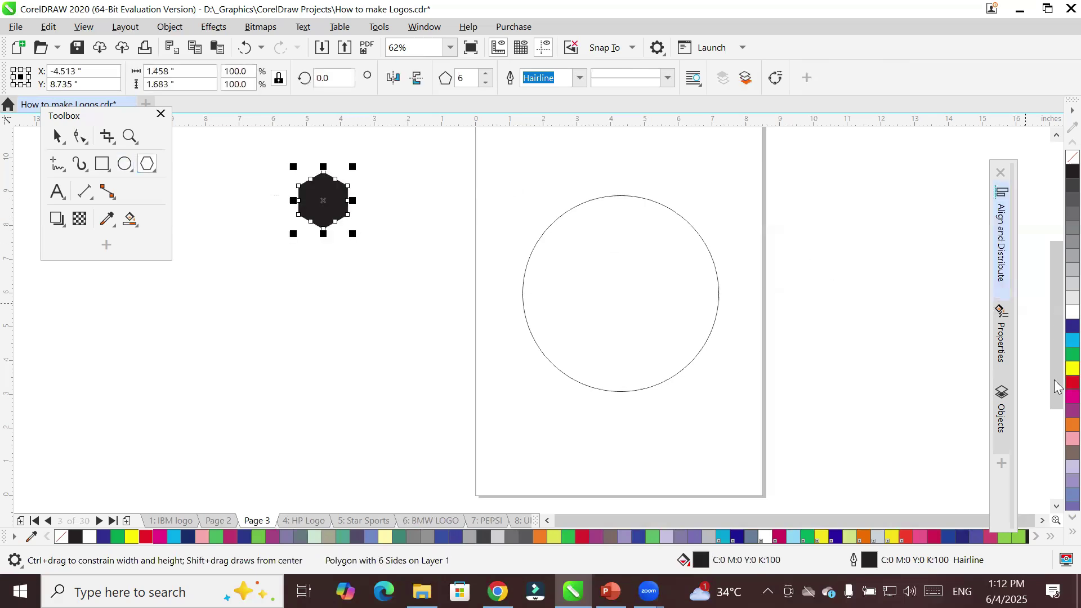
pyautogui.click(1072, 383)
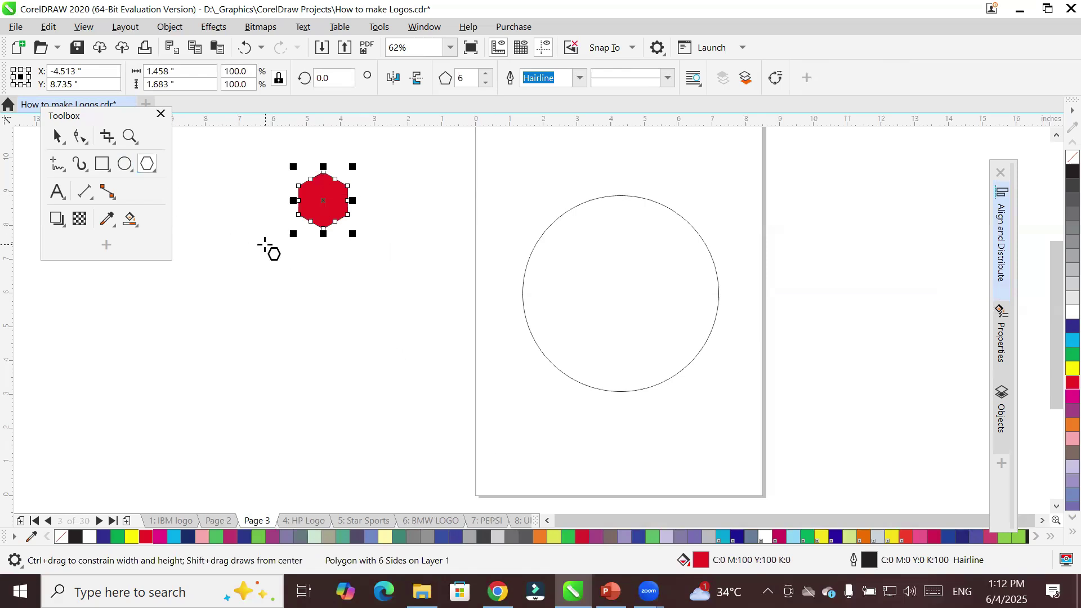
# Clone the red hexagon and place the clone centred on the topmost point of the large circle
pyautogui.click(49, 28)
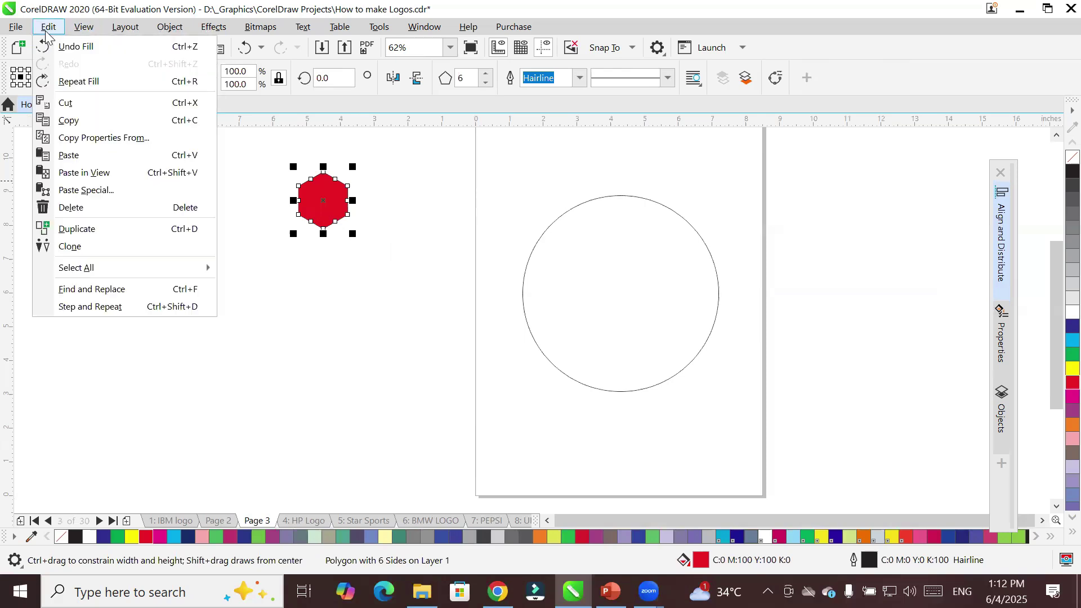
pyautogui.click(94, 247)
pyautogui.moveTo(353, 231)
pyautogui.mouseDown()
pyautogui.moveTo(501, 208)
pyautogui.moveTo(640, 169)
pyautogui.moveTo(629, 184)
pyautogui.mouseUp()
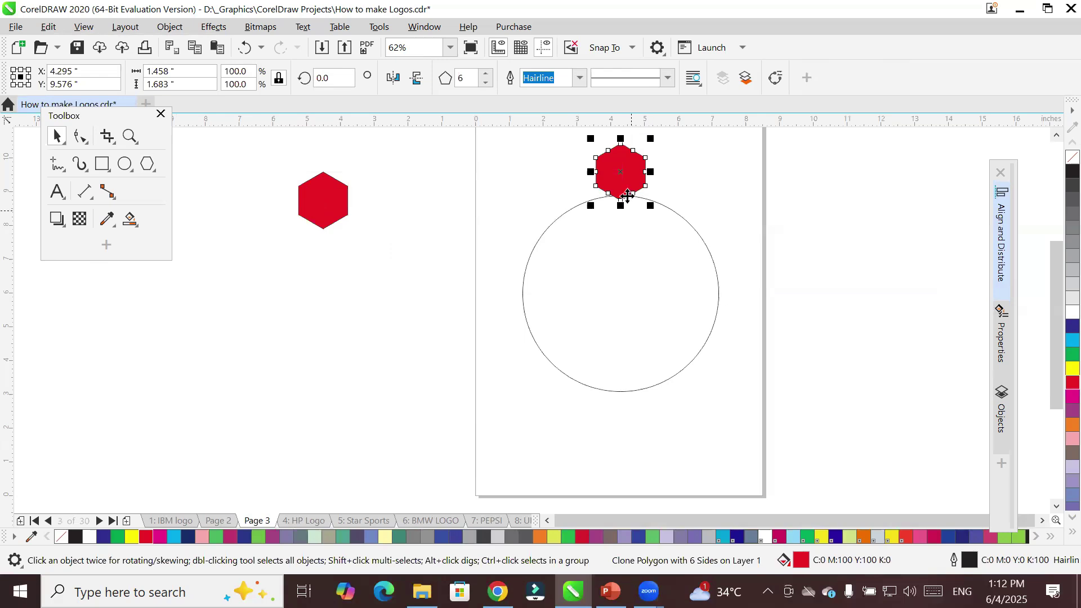
# Move the cloned hexagon's rotation centre to the circle's centre and make a copy rotated 30 degrees clockwise
pyautogui.click(619, 178)
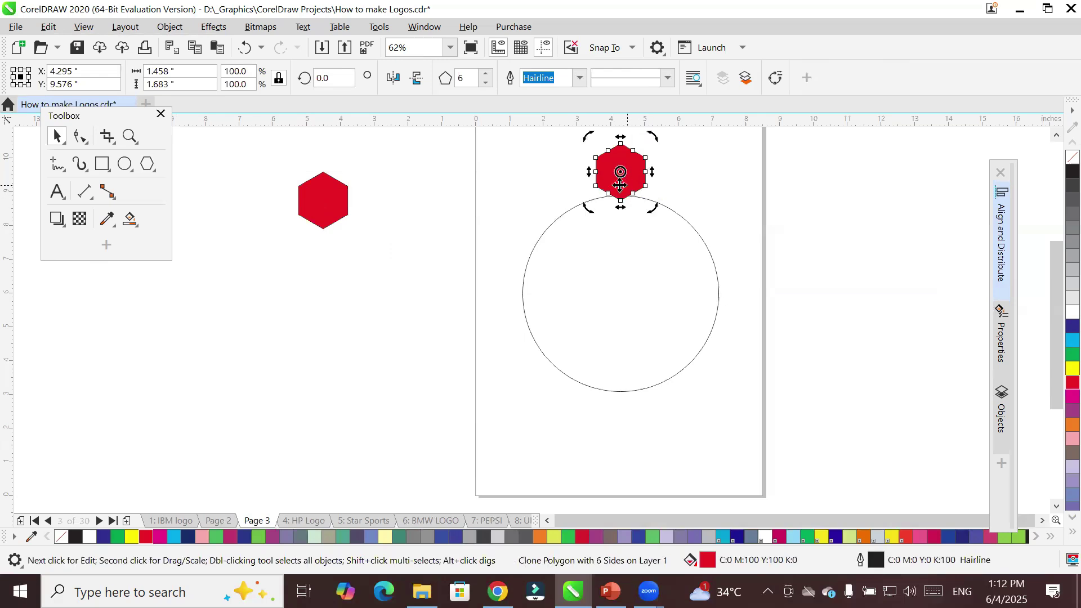
pyautogui.moveTo(620, 173); pyautogui.dragTo(621, 294)
pyautogui.moveTo(654, 138); pyautogui.dragTo(725, 174)
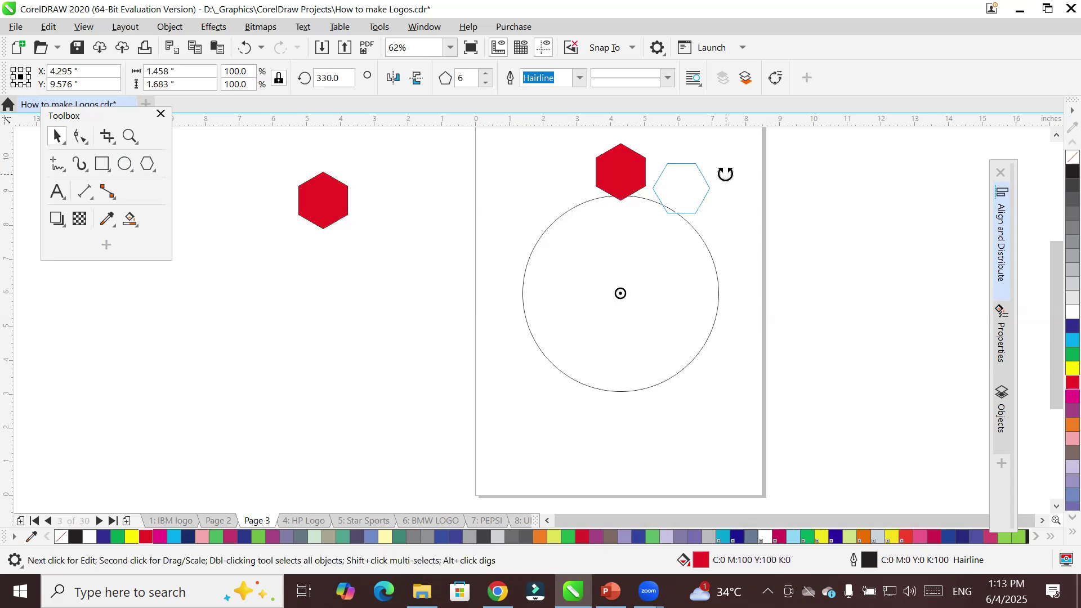
pyautogui.moveTo(725, 174); pyautogui.dragTo(727, 171)
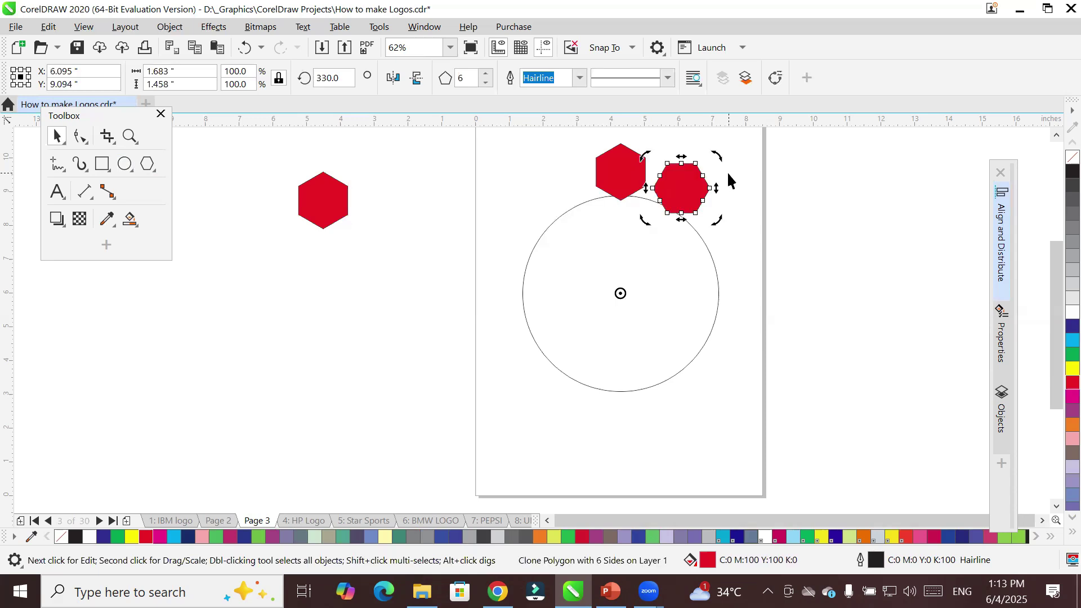
# Repeat the rotated copy ten times to complete a ring of twelve hexagons around the circle
pyautogui.hotkey('ctrl', 'r')
pyautogui.hotkey('ctrl', 'r')
pyautogui.hotkey('ctrl', 'r')
pyautogui.hotkey('ctrl', 'r')
pyautogui.hotkey('ctrl', 'r')
pyautogui.hotkey('ctrl', 'r')
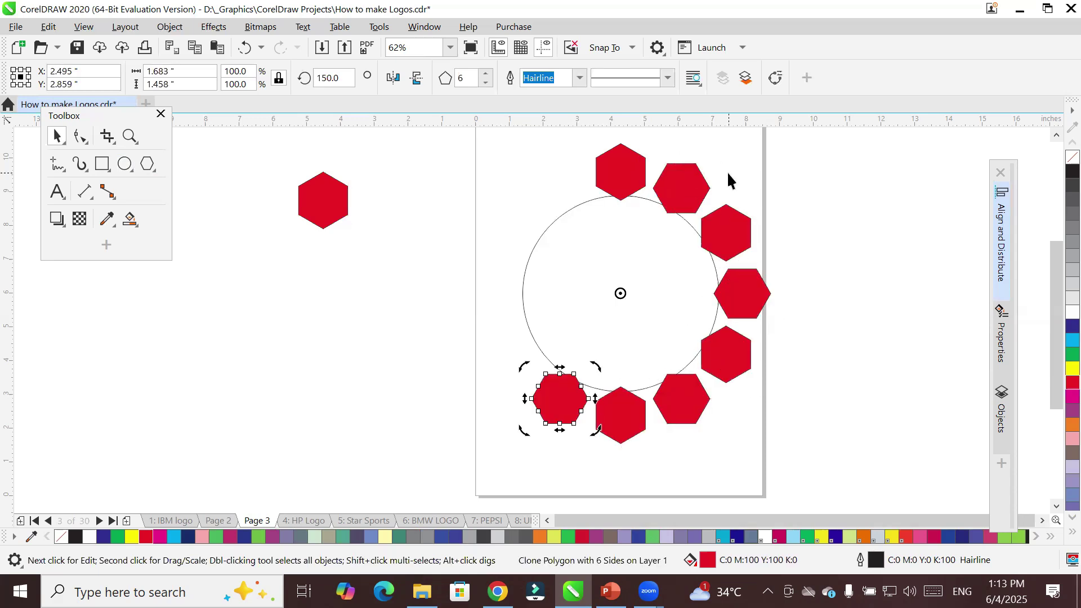
pyautogui.hotkey('ctrl', 'r')
pyautogui.hotkey('ctrl', 'r')
pyautogui.hotkey('ctrl', 'r')
pyautogui.hotkey('ctrl', 'r')
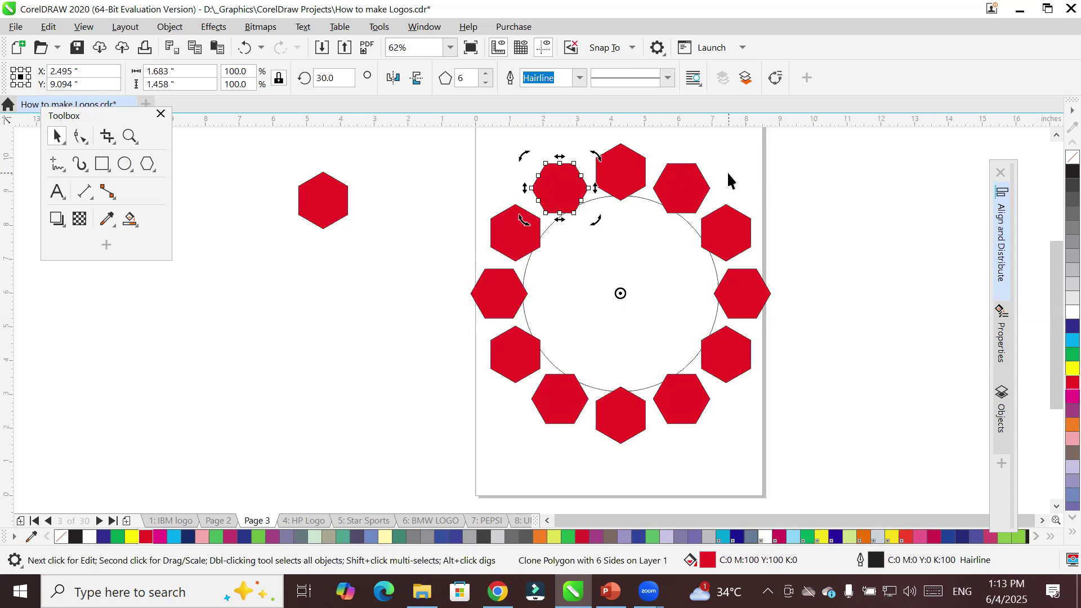
# Recolour the control hexagon left of the page blue and then light pink
pyautogui.click(323, 209)
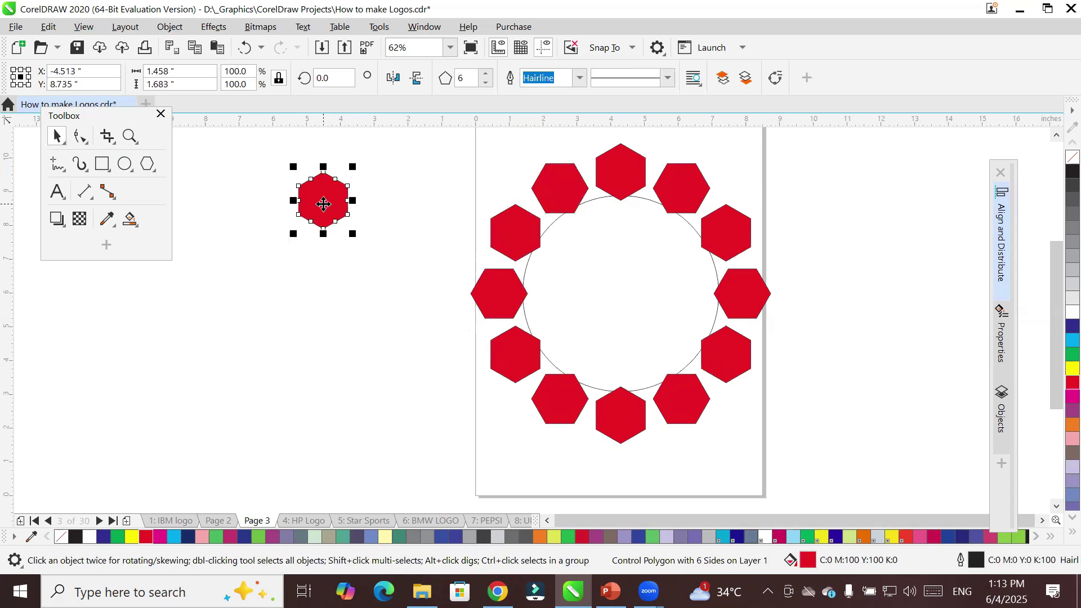
pyautogui.click(1068, 326)
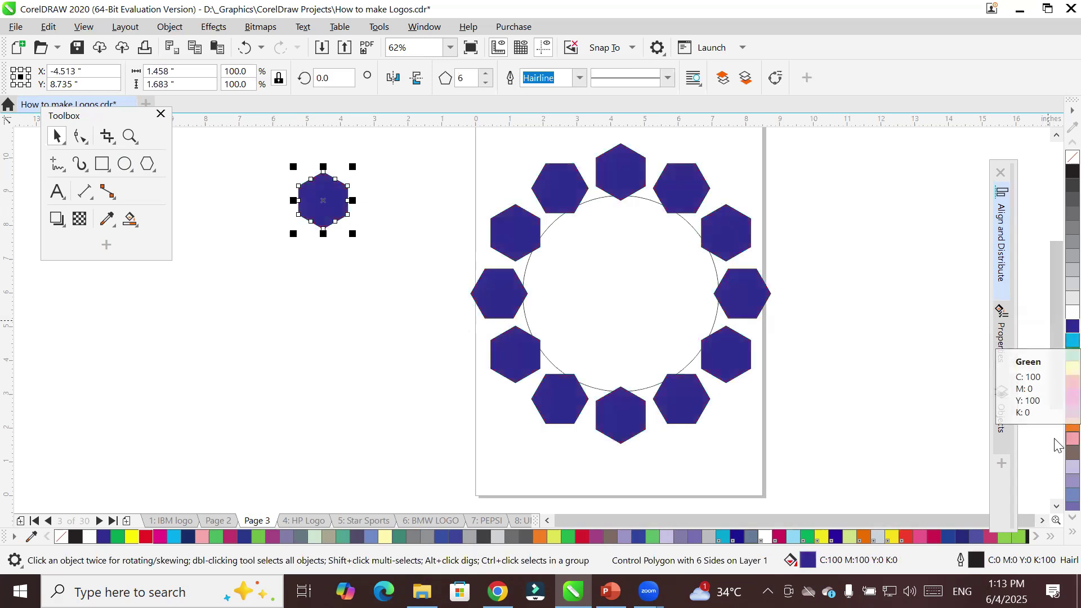
pyautogui.click(1071, 438)
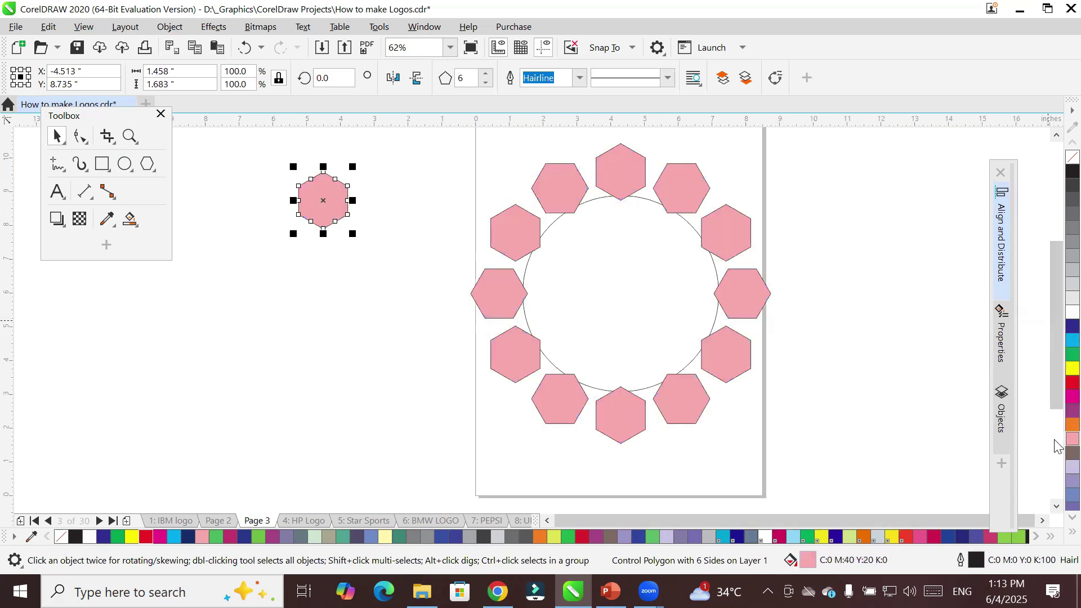
# Recolour the control hexagon cyan and then 40% grey, and reduce its number of sides to 3
pyautogui.click(1058, 341)
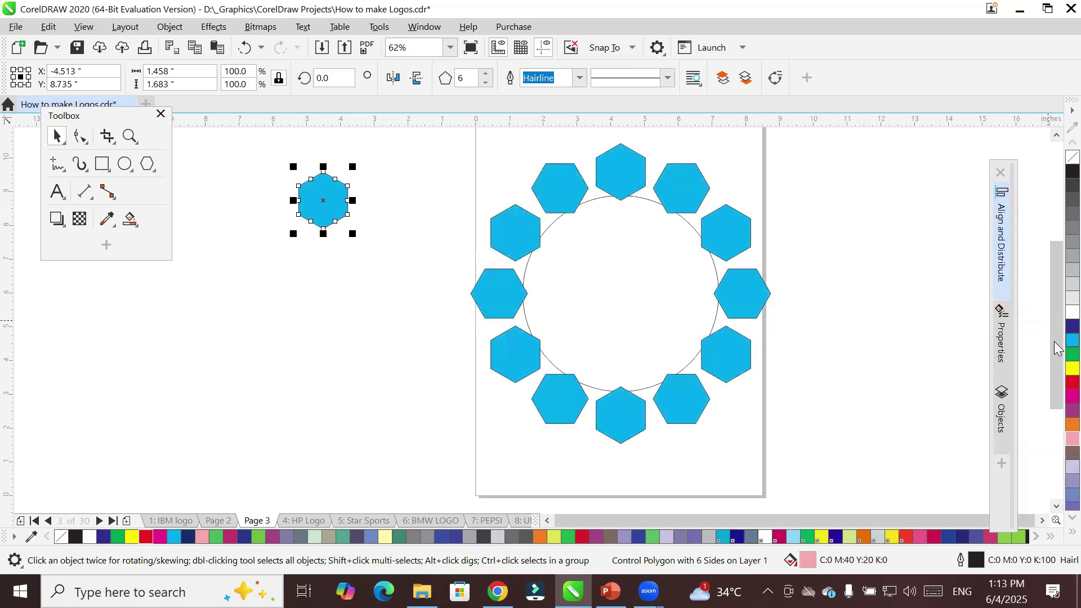
pyautogui.click(1056, 258)
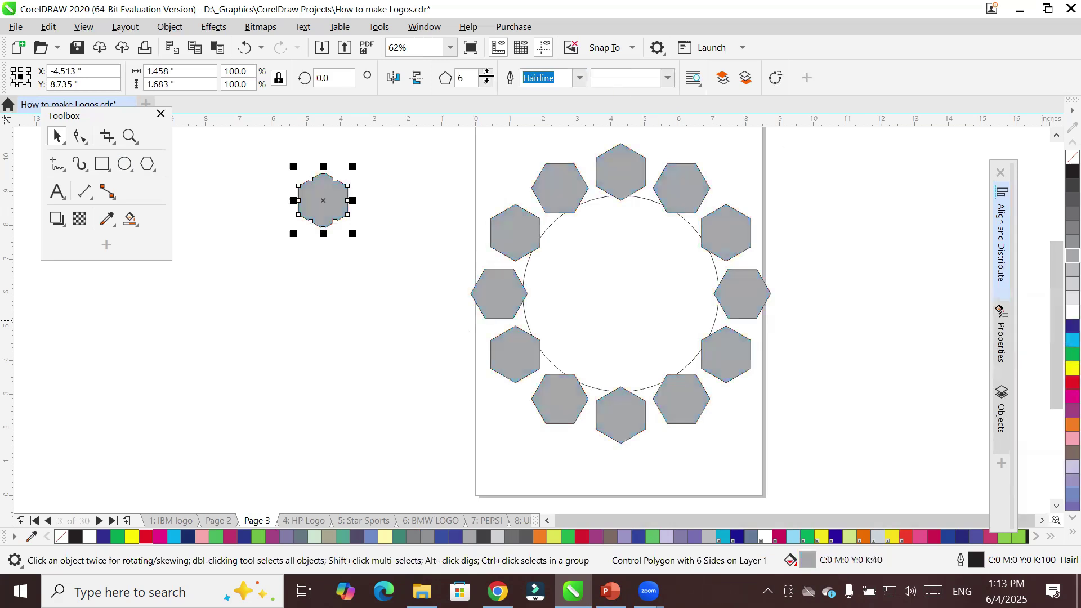
pyautogui.click(486, 84)
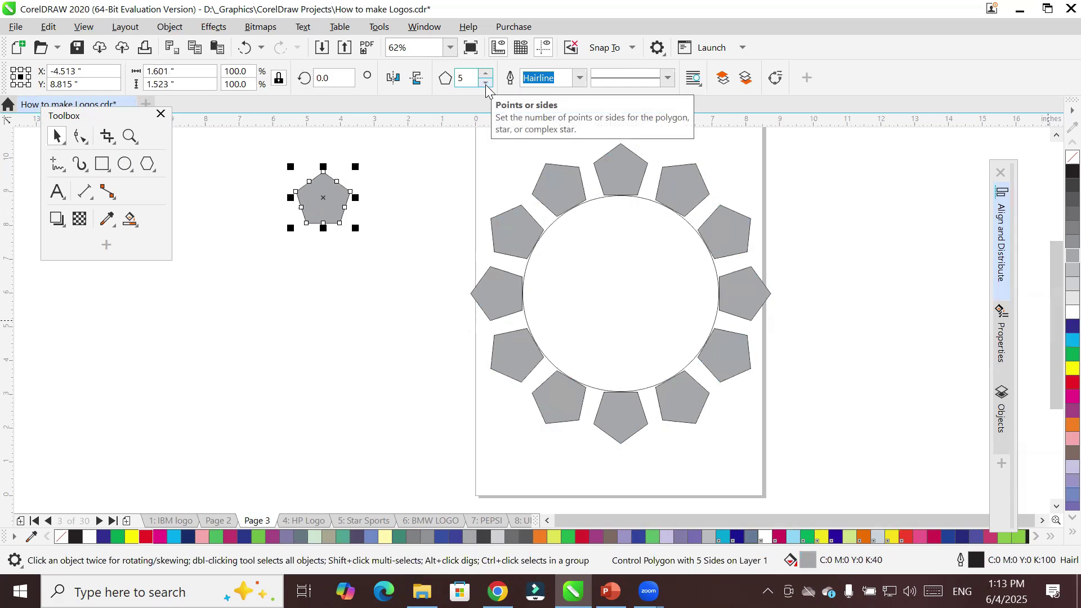
pyautogui.click(486, 83)
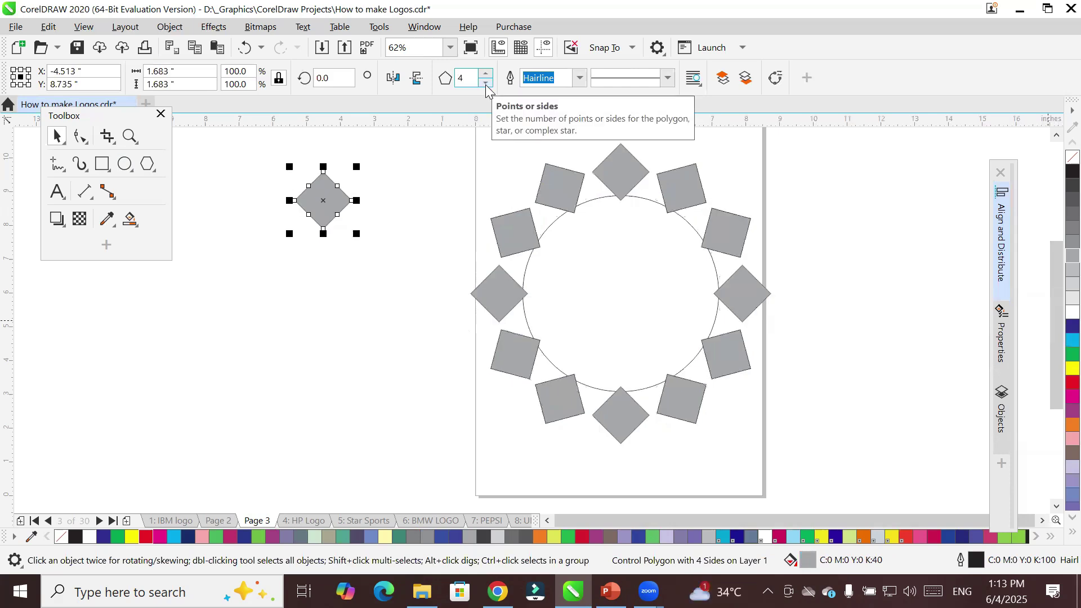
pyautogui.click(486, 83)
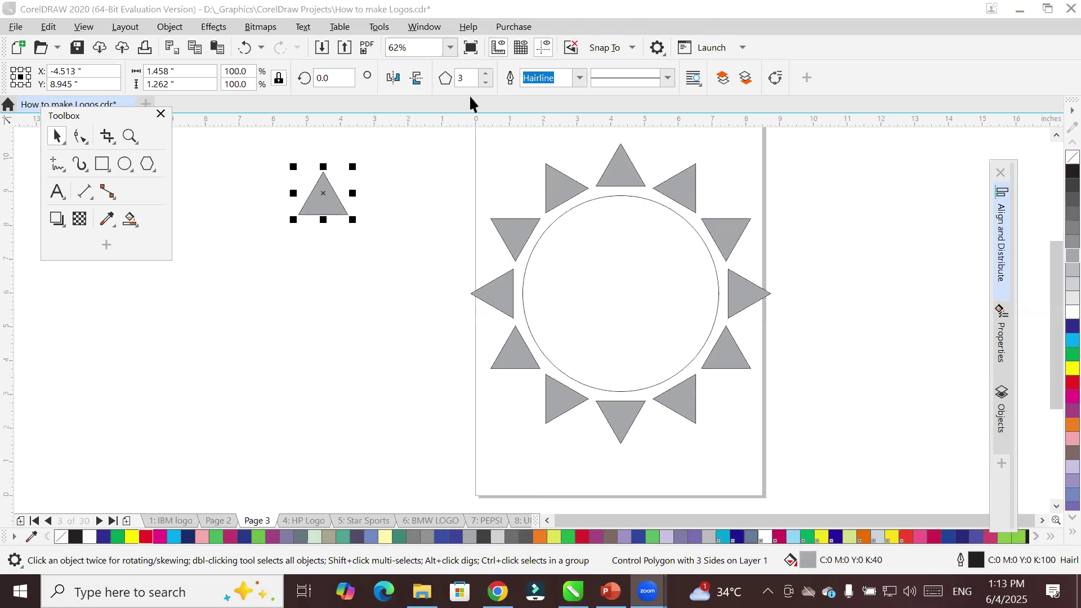
# Increase the grey control polygon's number of sides one by one and bring it back down to 3
pyautogui.click(486, 74)
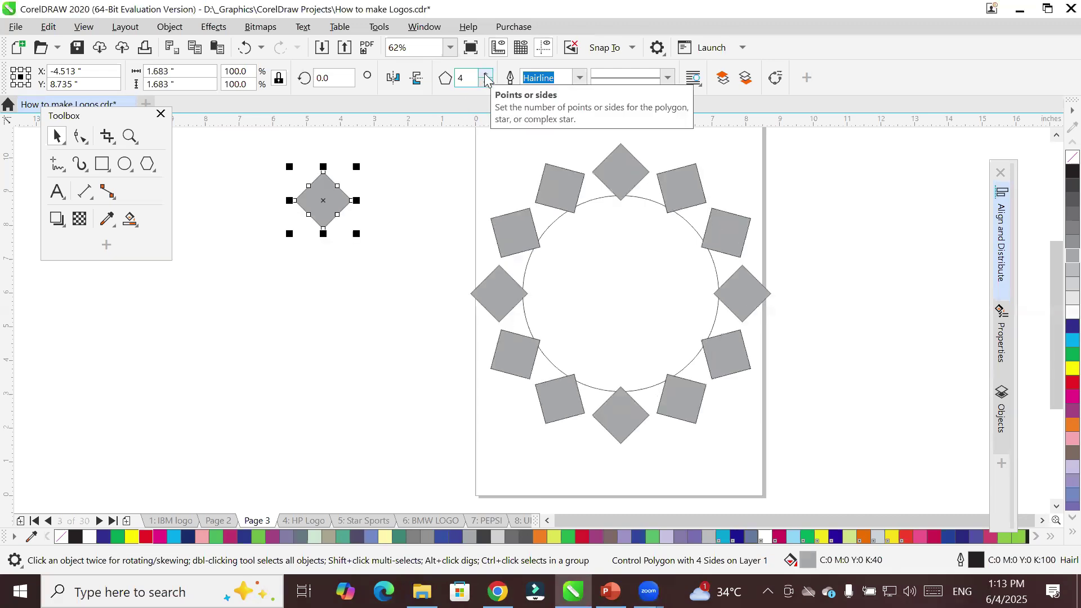
pyautogui.click(487, 75)
pyautogui.click(487, 76)
pyautogui.click(487, 76)
pyautogui.click(486, 75)
pyautogui.click(487, 75)
pyautogui.click(487, 76)
pyautogui.click(486, 75)
pyautogui.click(486, 76)
pyautogui.click(486, 83)
pyautogui.click(486, 84)
pyautogui.click(486, 83)
pyautogui.click(486, 83)
pyautogui.click(487, 84)
pyautogui.click(486, 83)
pyautogui.click(487, 84)
pyautogui.click(486, 83)
pyautogui.click(486, 84)
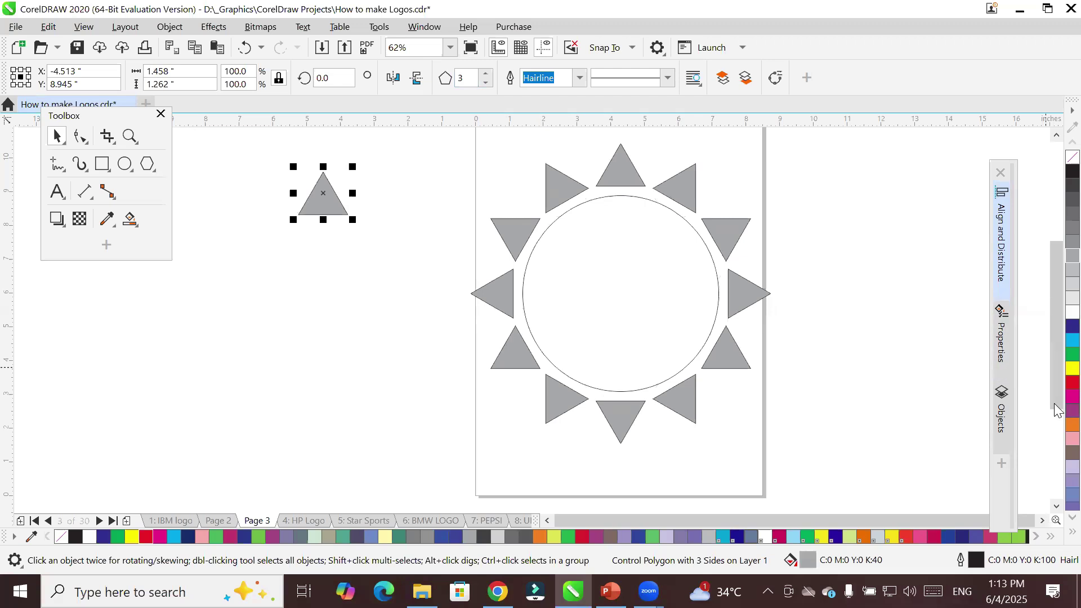
# Recolour the control triangle red and set its number of sides to 5
pyautogui.click(1066, 383)
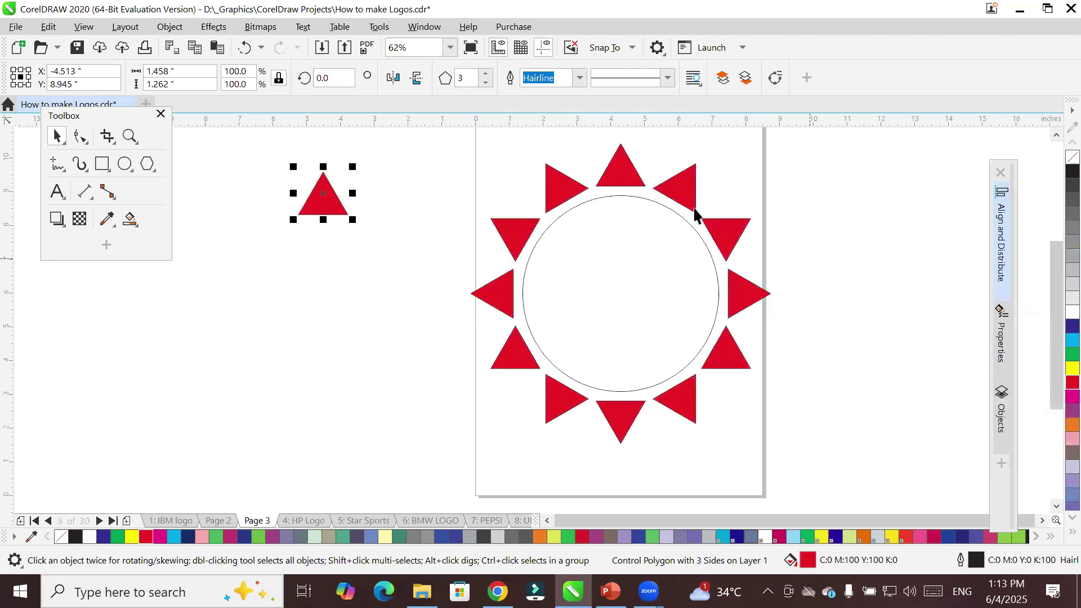
pyautogui.click(487, 73)
pyautogui.click(487, 73)
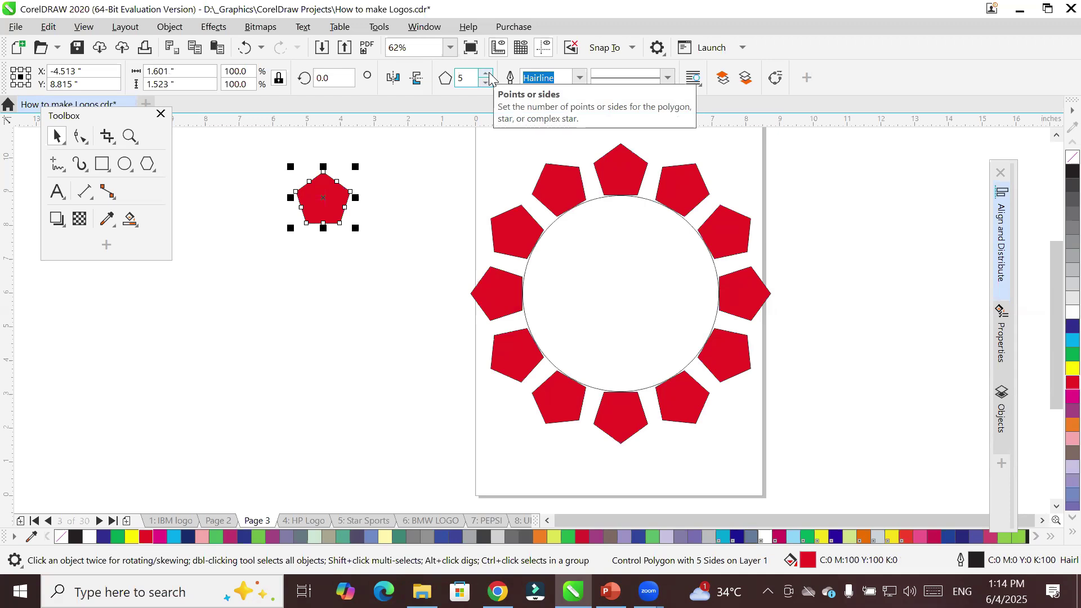
# Add a cyan Arial Black letter S about 0.9 inch tall below the control pentagon
pyautogui.click(57, 191)
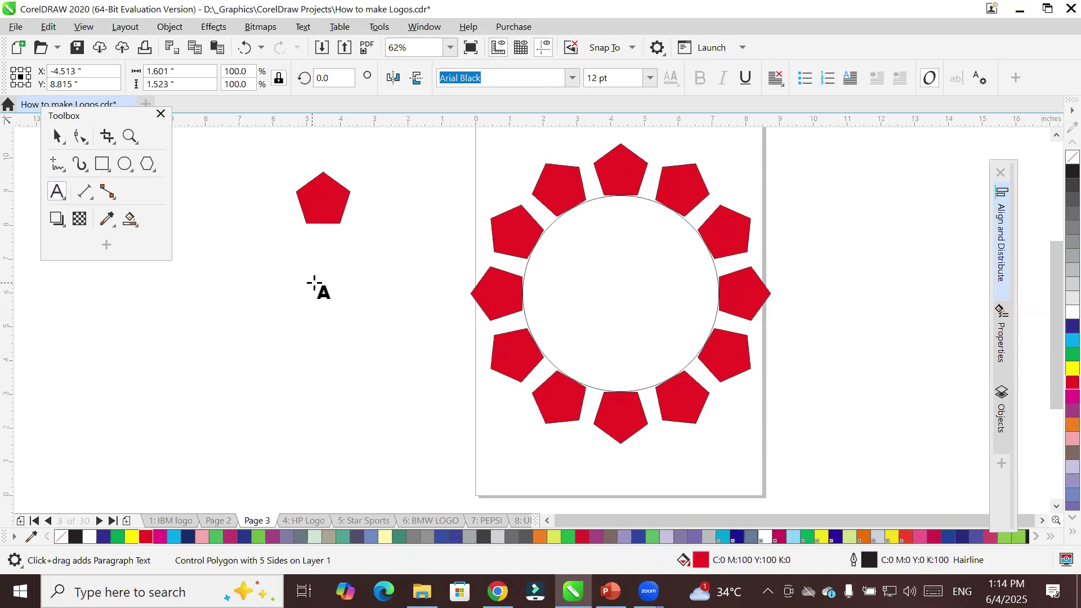
pyautogui.click(315, 281)
pyautogui.write('S')
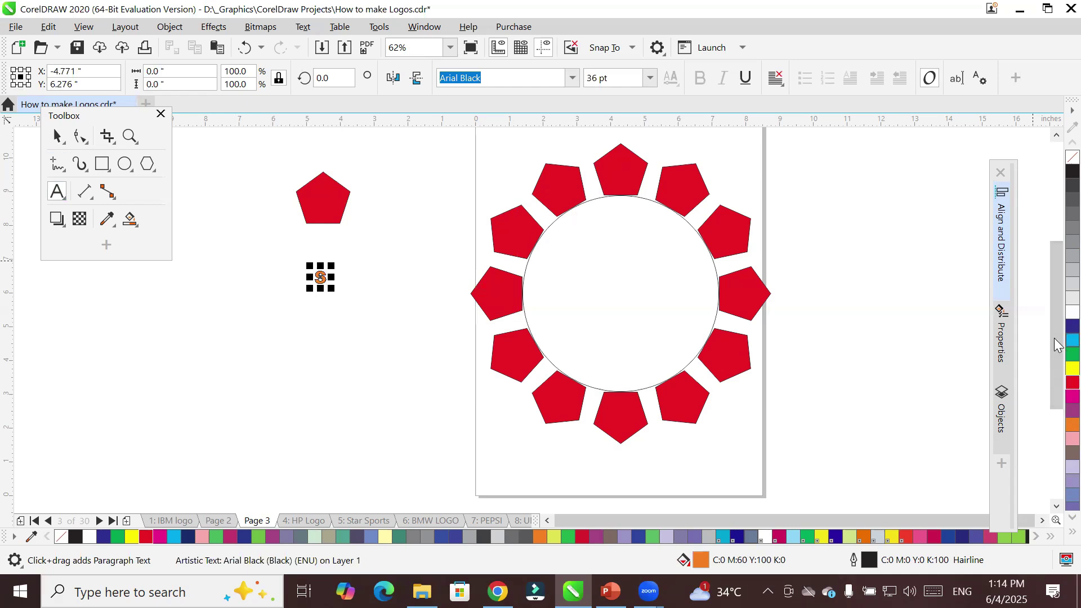
pyautogui.click(1073, 326)
pyautogui.click(57, 136)
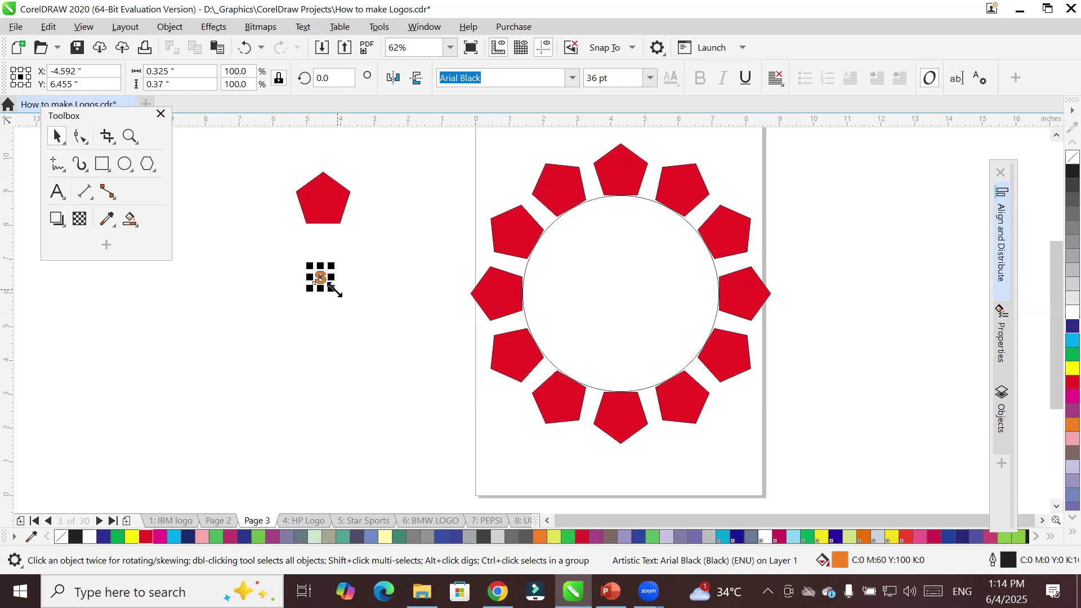
pyautogui.moveTo(335, 288); pyautogui.dragTo(363, 307)
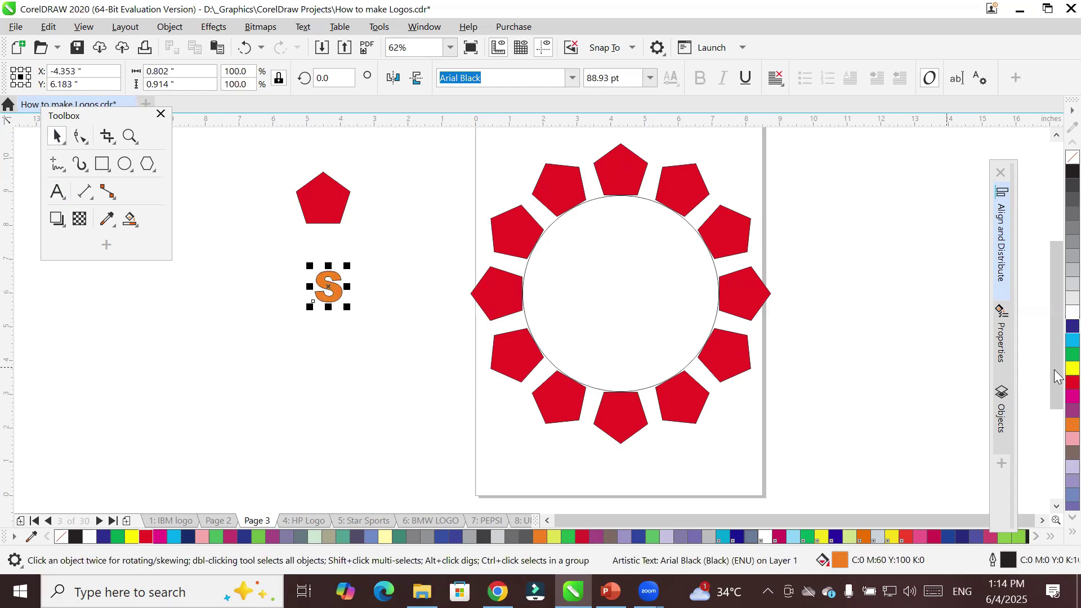
pyautogui.click(1072, 340)
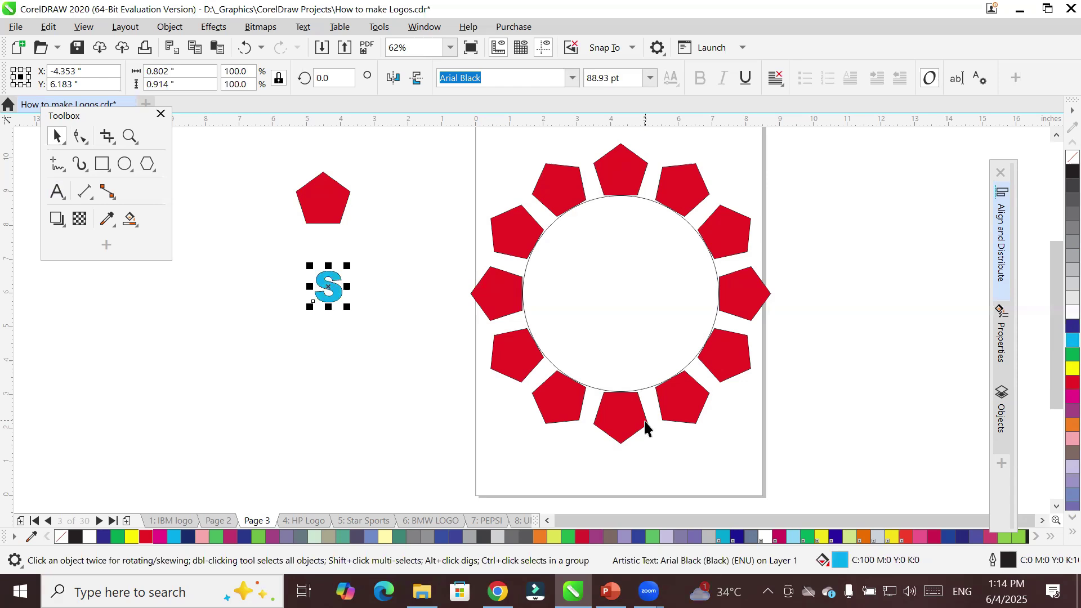
# Clone the letter S and place the clone inside the large circle, just below its topmost point
pyautogui.click(49, 28)
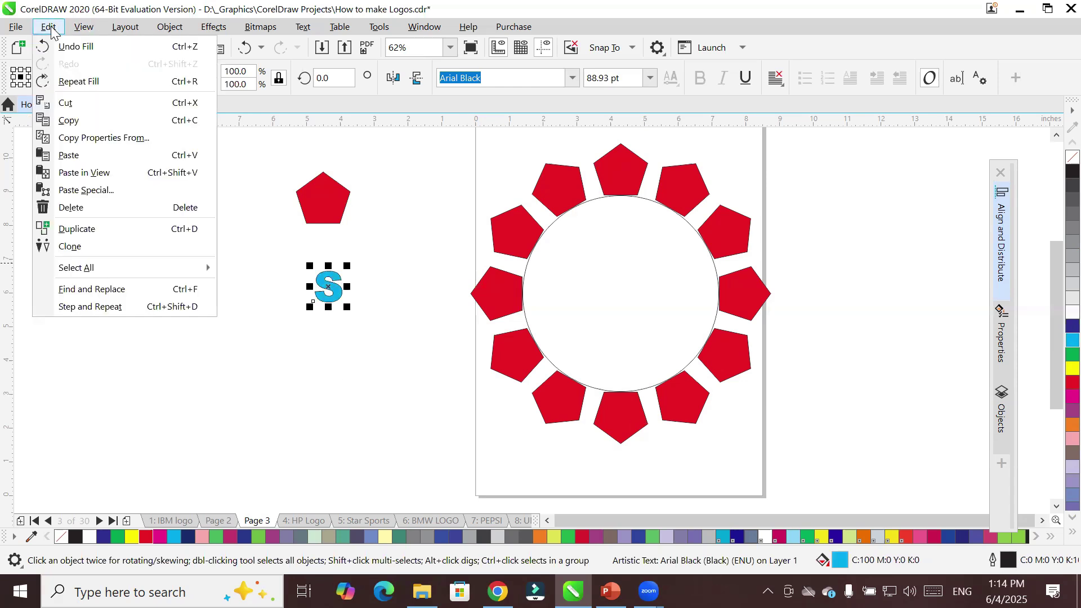
pyautogui.click(102, 249)
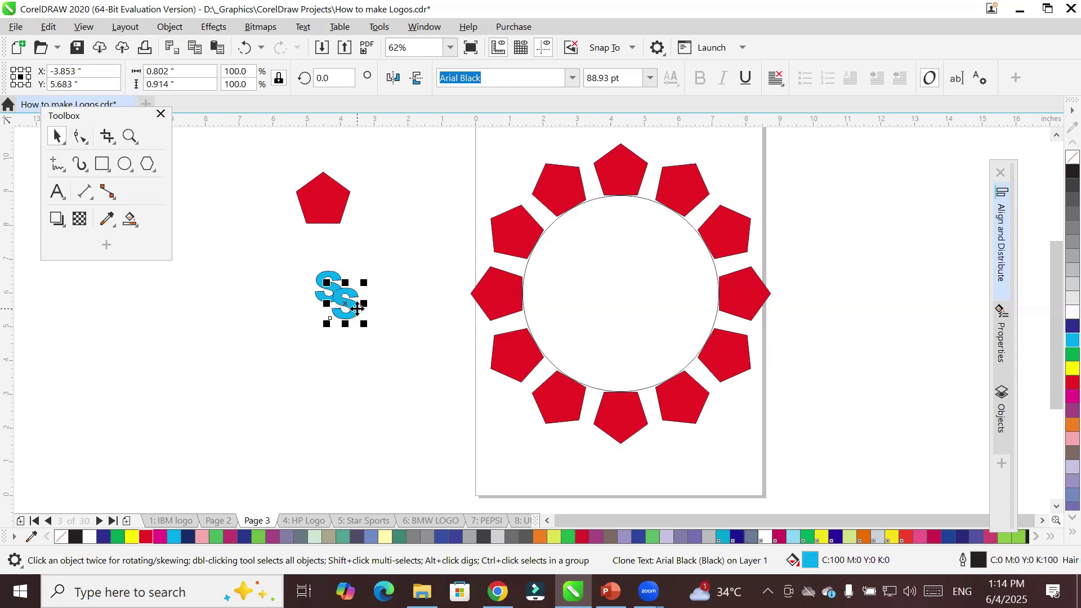
pyautogui.moveTo(357, 308)
pyautogui.mouseDown()
pyautogui.moveTo(618, 240)
pyautogui.moveTo(634, 224)
pyautogui.mouseUp()
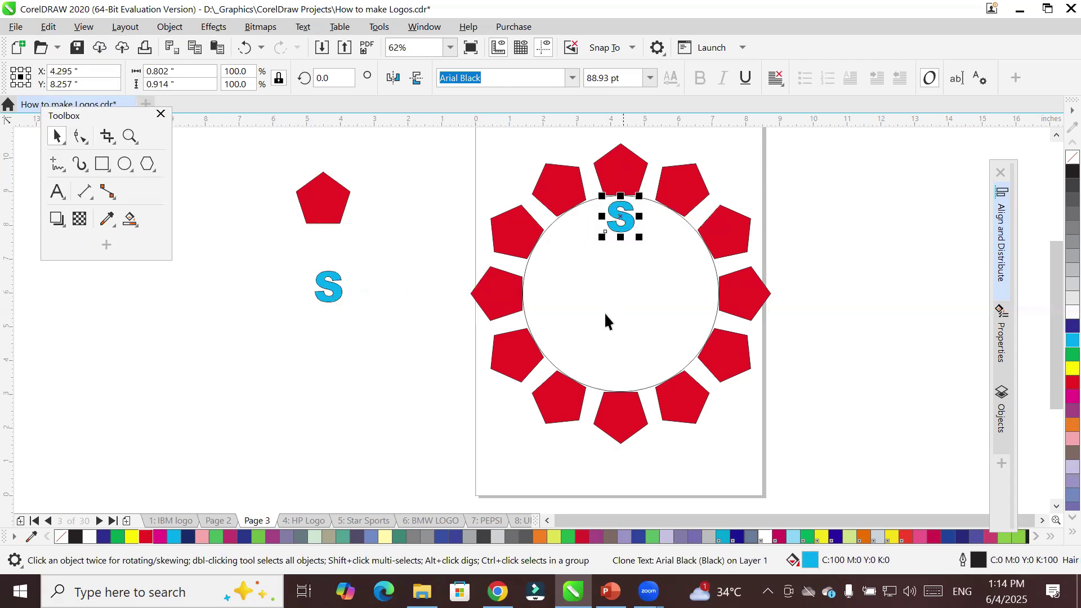
# Move the cloned S's rotation centre to the circle's centre and make a copy rotated 30 degrees clockwise
pyautogui.click(621, 217)
pyautogui.moveTo(621, 217)
pyautogui.mouseDown()
pyautogui.moveTo(632, 272)
pyautogui.moveTo(615, 301)
pyautogui.moveTo(620, 292)
pyautogui.mouseUp()
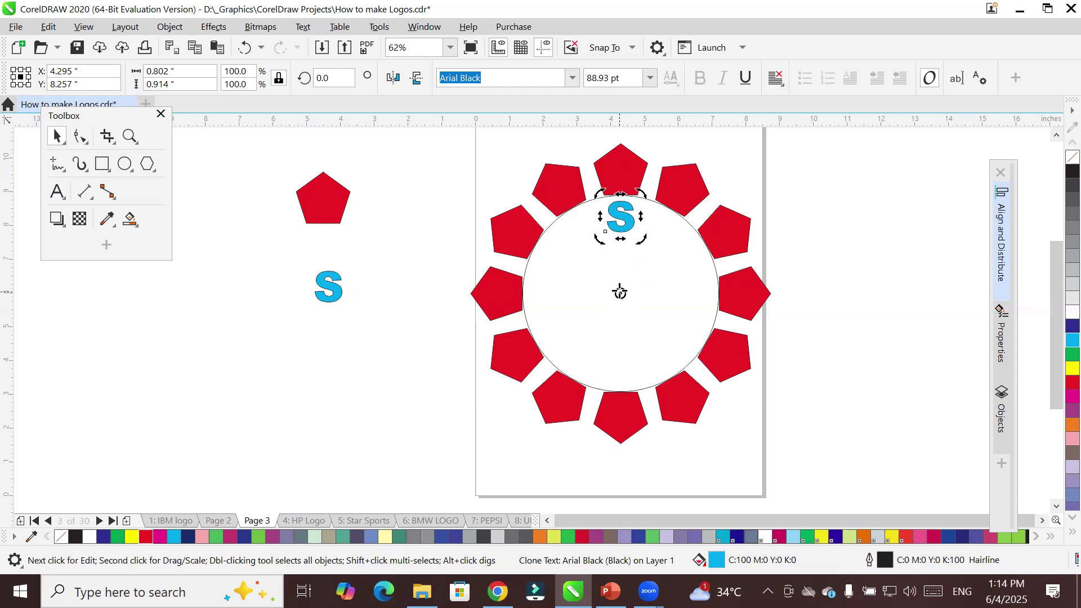
pyautogui.moveTo(640, 195); pyautogui.dragTo(672, 229)
pyautogui.rightClick(672, 230)
# Repeat the rotated S copy ten times to complete a ring of twelve letters inside the circle
pyautogui.hotkey('ctrl', 'r')
pyautogui.hotkey('ctrl', 'r')
pyautogui.hotkey('ctrl', 'r')
pyautogui.hotkey('ctrl', 'r')
pyautogui.hotkey('ctrl', 'r')
pyautogui.hotkey('ctrl', 'r')
pyautogui.hotkey('ctrl', 'r')
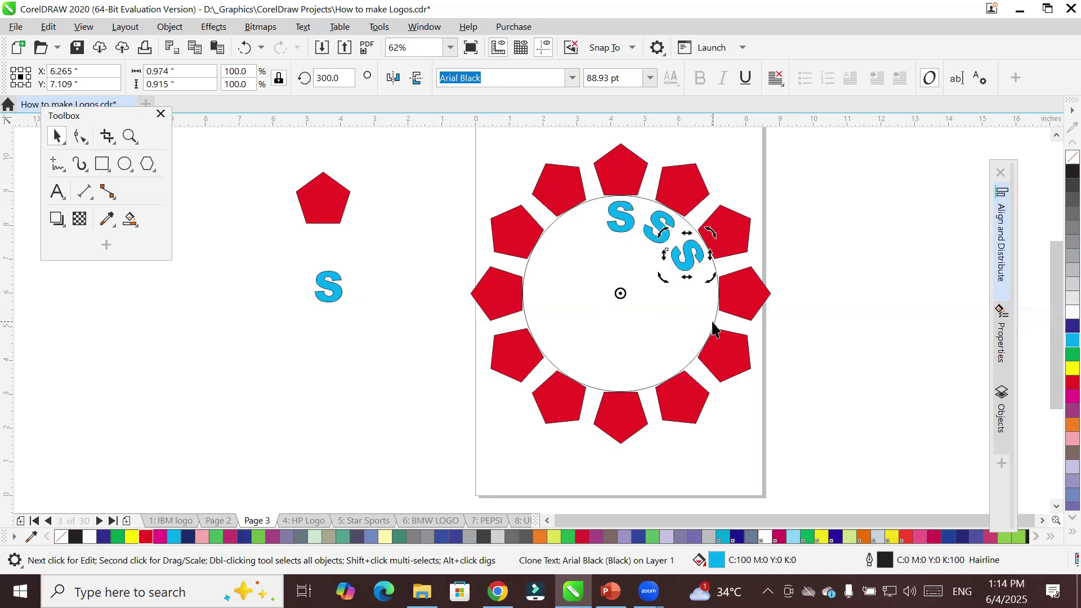
pyautogui.hotkey('ctrl', 'r')
pyautogui.hotkey('ctrl', 'r')
pyautogui.hotkey('ctrl', 'r')
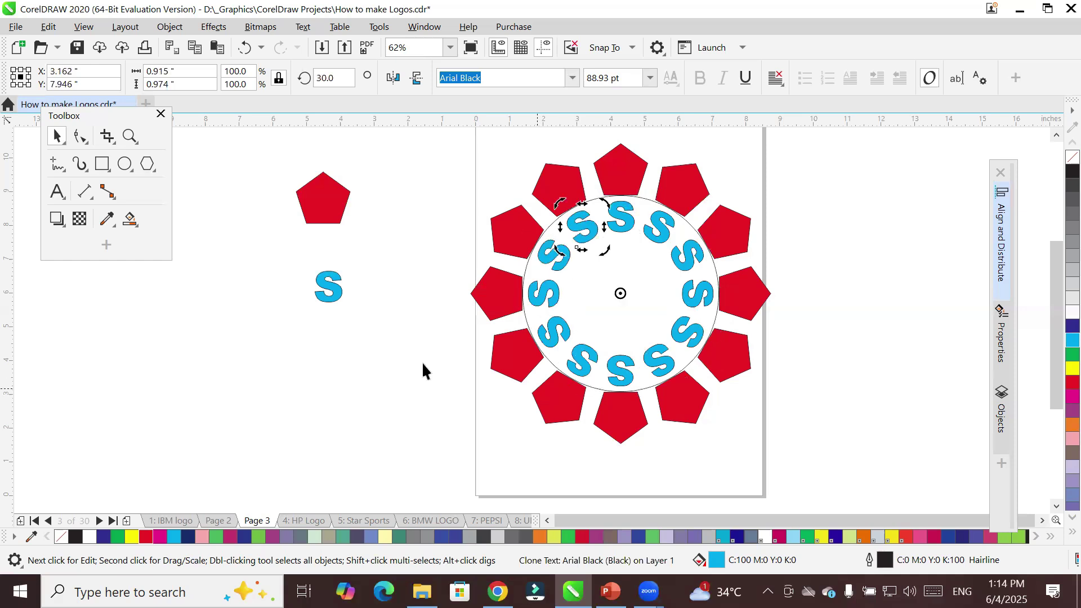
# Fill the control letter S blue and then orange, and give it a blue outline
pyautogui.click(329, 298)
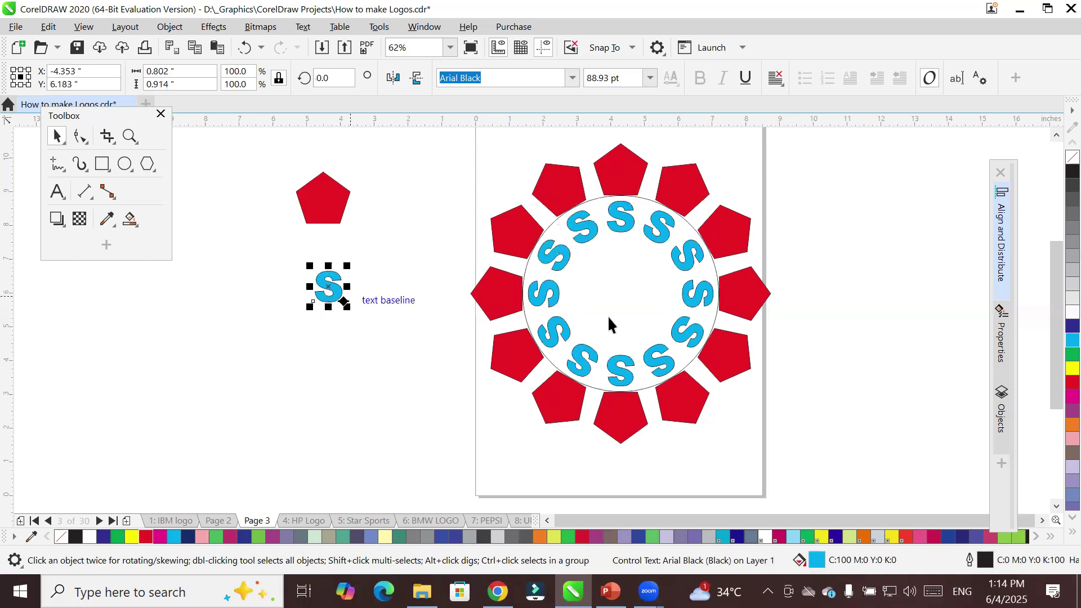
pyautogui.click(1073, 325)
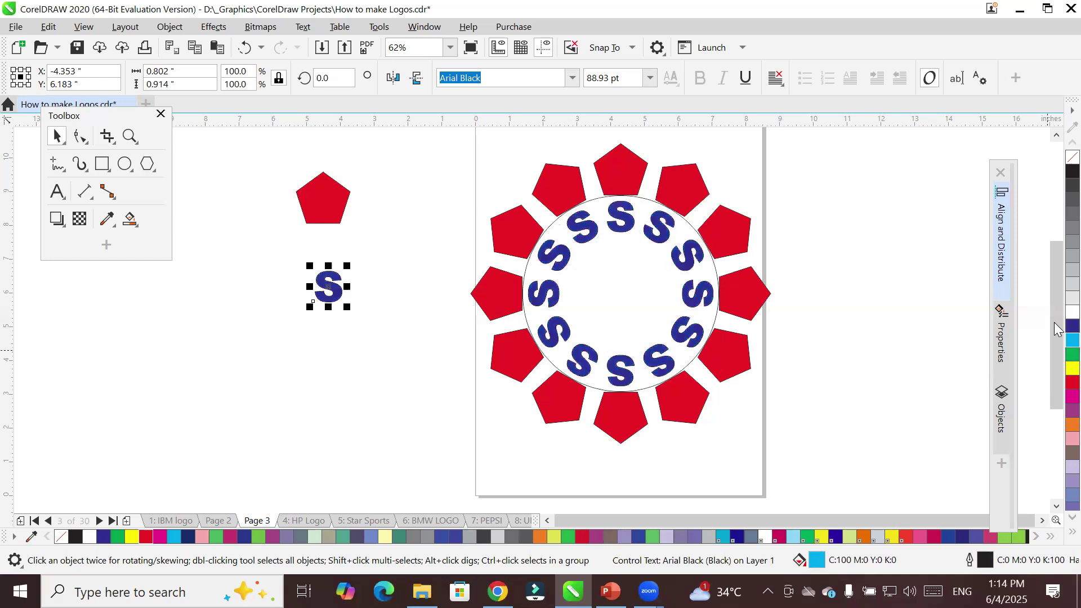
pyautogui.click(1073, 424)
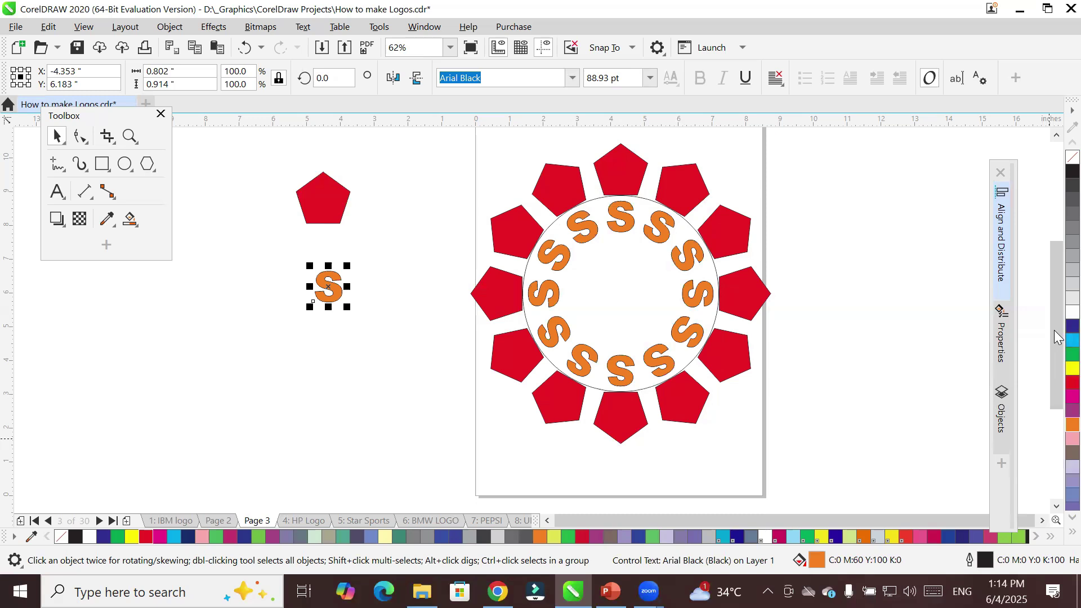
pyautogui.rightClick(1072, 325)
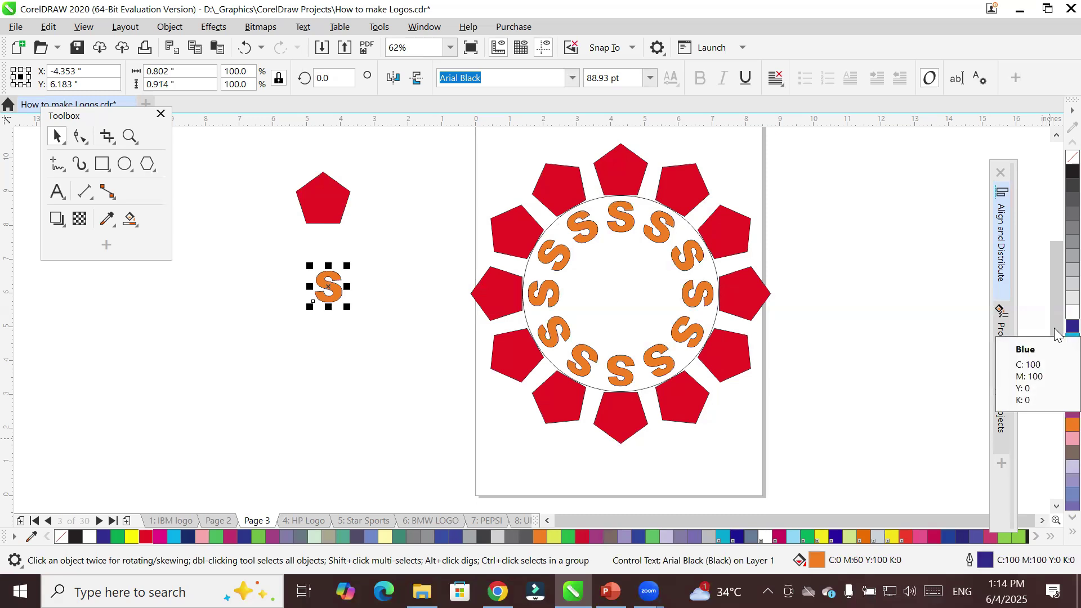
# Set the red control pentagon's number of sides to 3
pyautogui.click(338, 194)
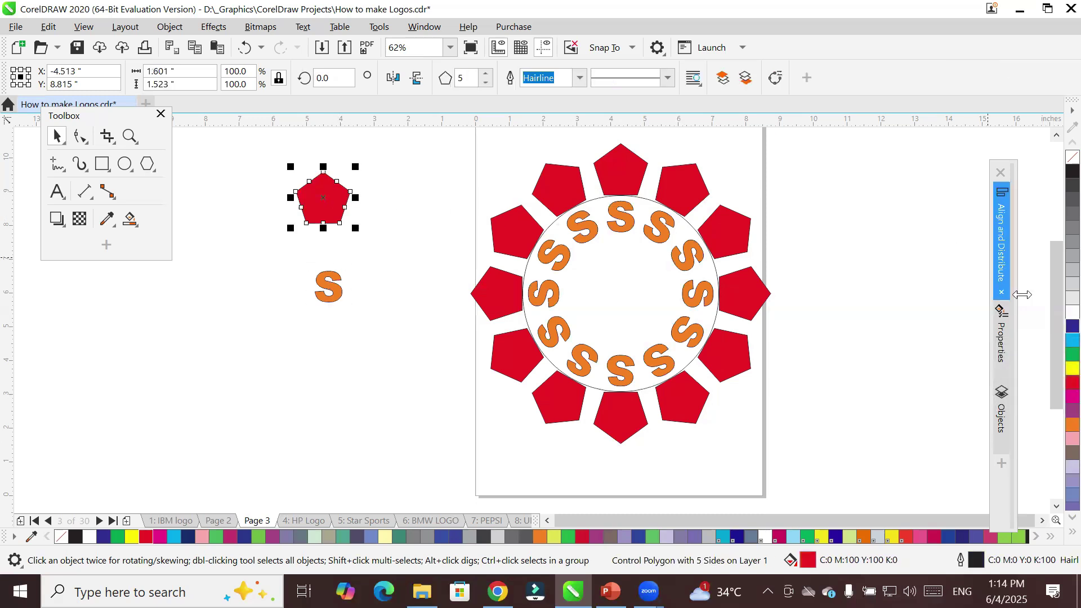
pyautogui.click(485, 83)
pyautogui.click(485, 83)
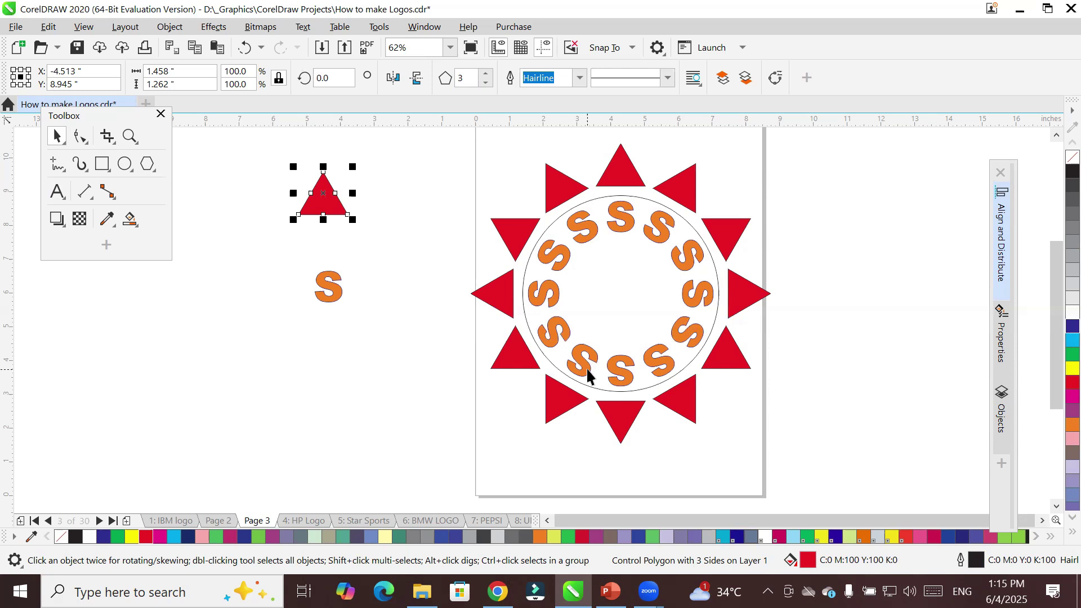
# Draw a black circle about 0.9 inch across above the control triangle and place a clone of it in the page's upper-left corner
pyautogui.scroll(-1, 523, 394)
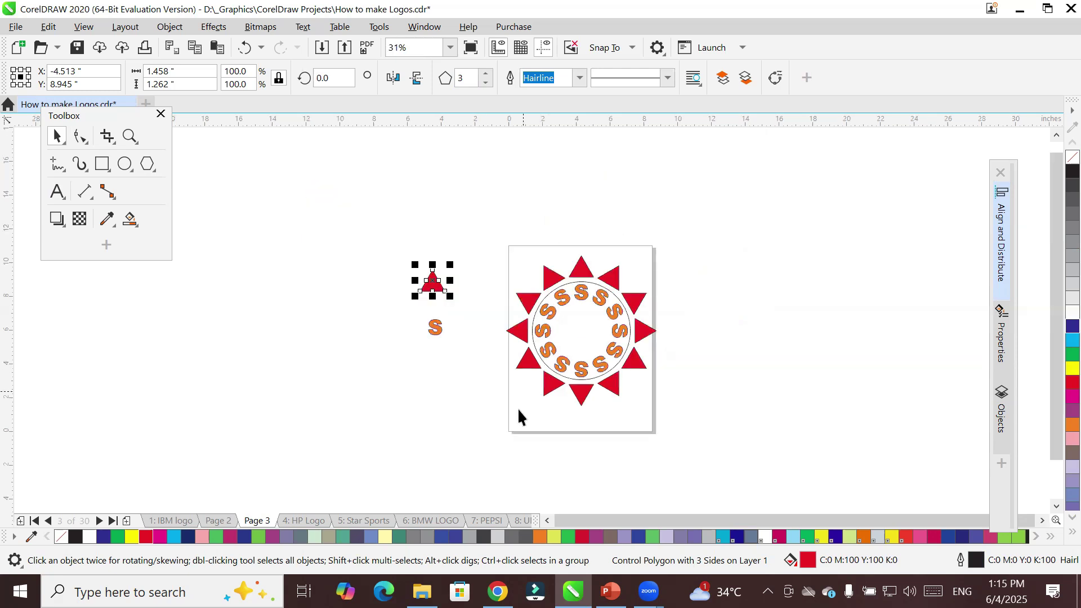
pyautogui.click(125, 164)
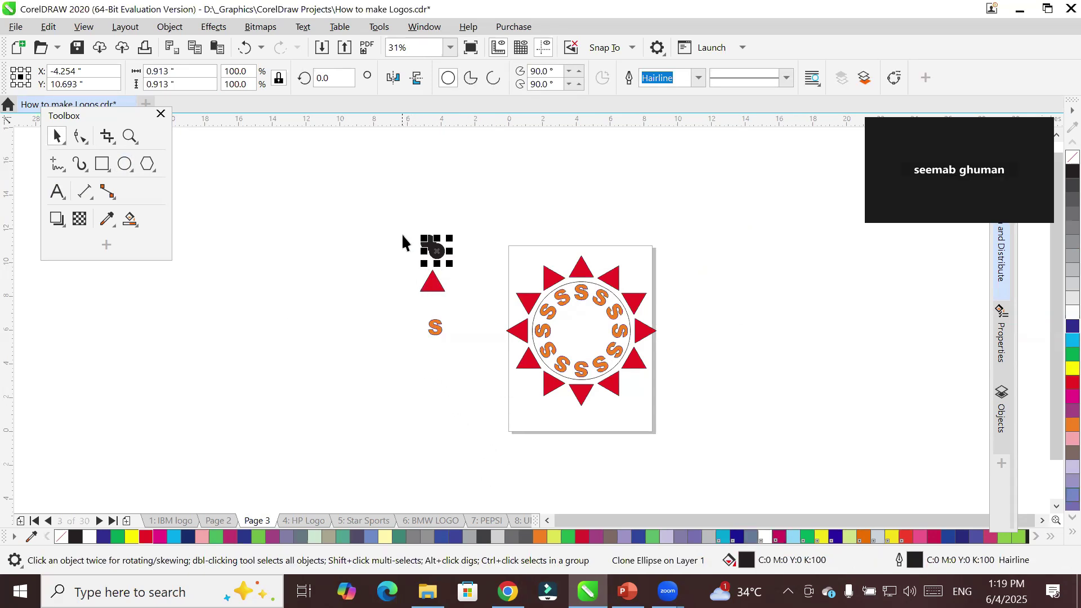
pyautogui.scroll(3, 428, 233)
pyautogui.moveTo(451, 283); pyautogui.dragTo(616, 293)
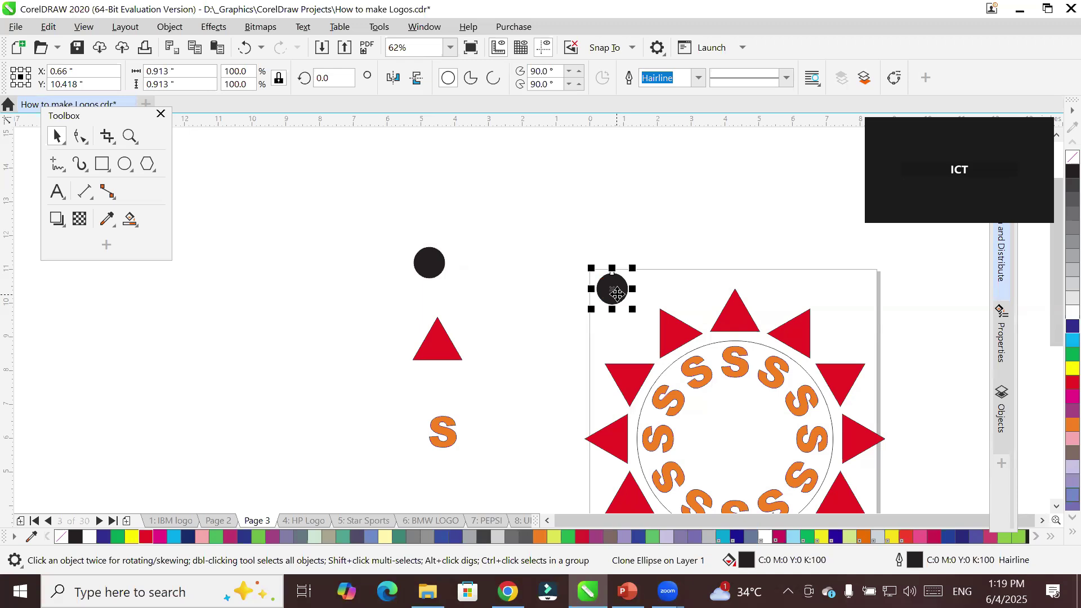
# Copy the cloned circle directly to its right and repeat the copy to form a row of eight along the page's top edge
pyautogui.moveTo(617, 293); pyautogui.dragTo(653, 302)
pyautogui.rightClick(653, 302)
pyautogui.hotkey('ctrl', 'r')
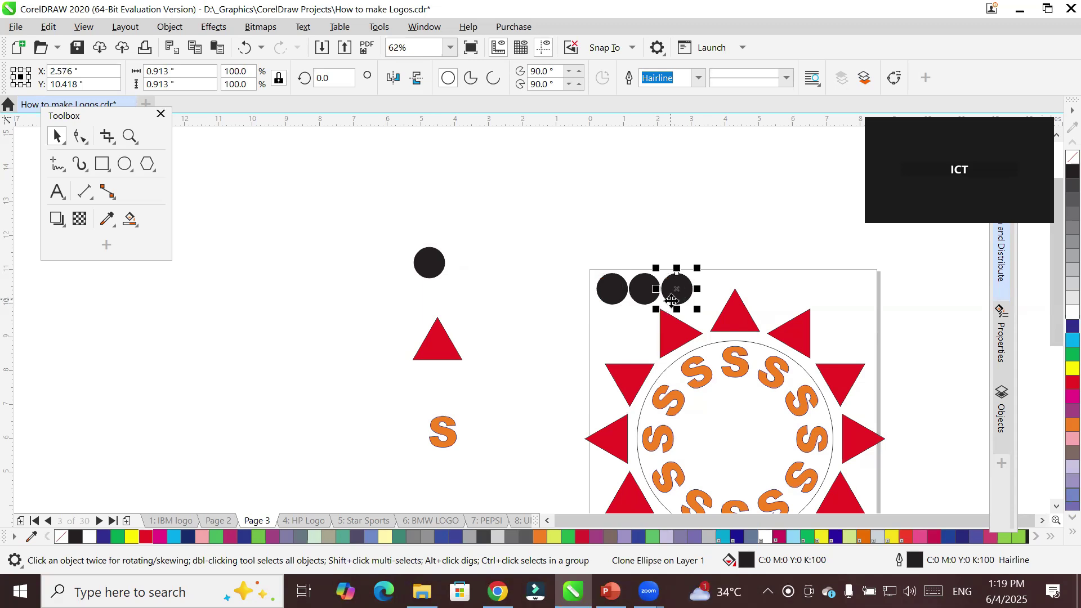
pyautogui.hotkey('ctrl', 'r')
pyautogui.hotkey('ctrl', 'r')
pyautogui.hotkey('ctrl', 'r')
pyautogui.hotkey('ctrl', 'r')
pyautogui.hotkey('ctrl', 'r')
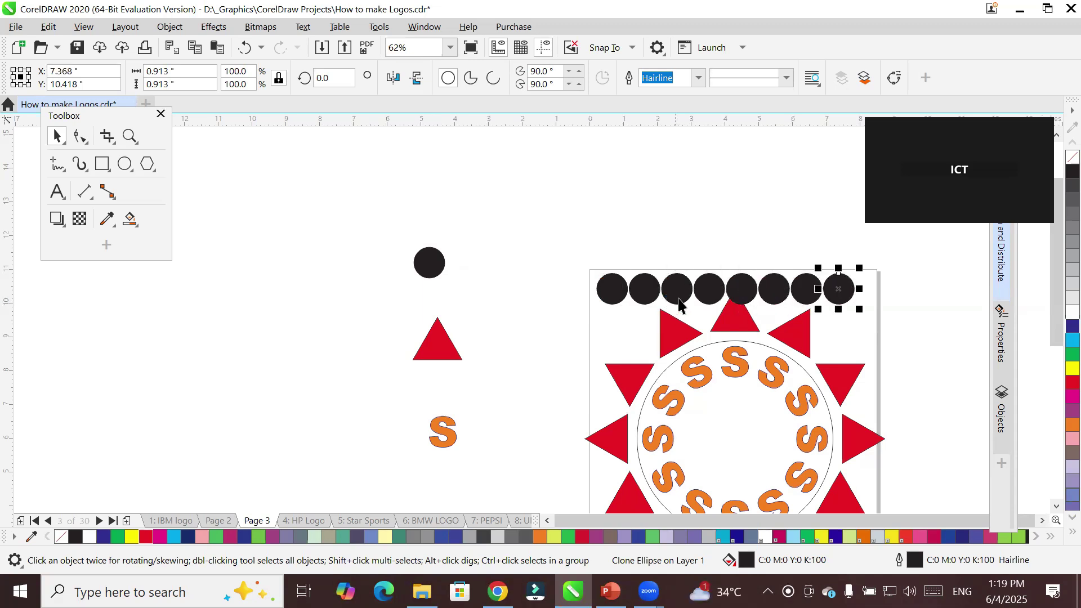
# Copy the row of eight black circles to the bottom of the page, below the ring of triangles
pyautogui.click(1056, 505)
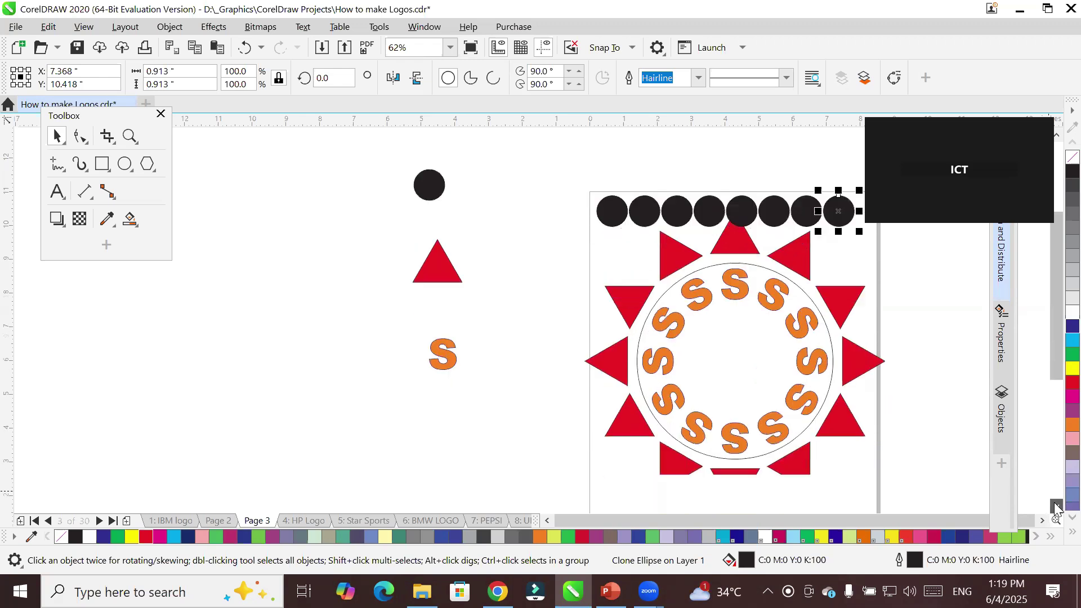
pyautogui.click(1056, 505)
pyautogui.moveTo(579, 143)
pyautogui.mouseDown()
pyautogui.moveTo(651, 191)
pyautogui.moveTo(867, 197)
pyautogui.moveTo(801, 198)
pyautogui.moveTo(803, 482)
pyautogui.moveTo(820, 512)
pyautogui.moveTo(833, 510)
pyautogui.mouseUp()
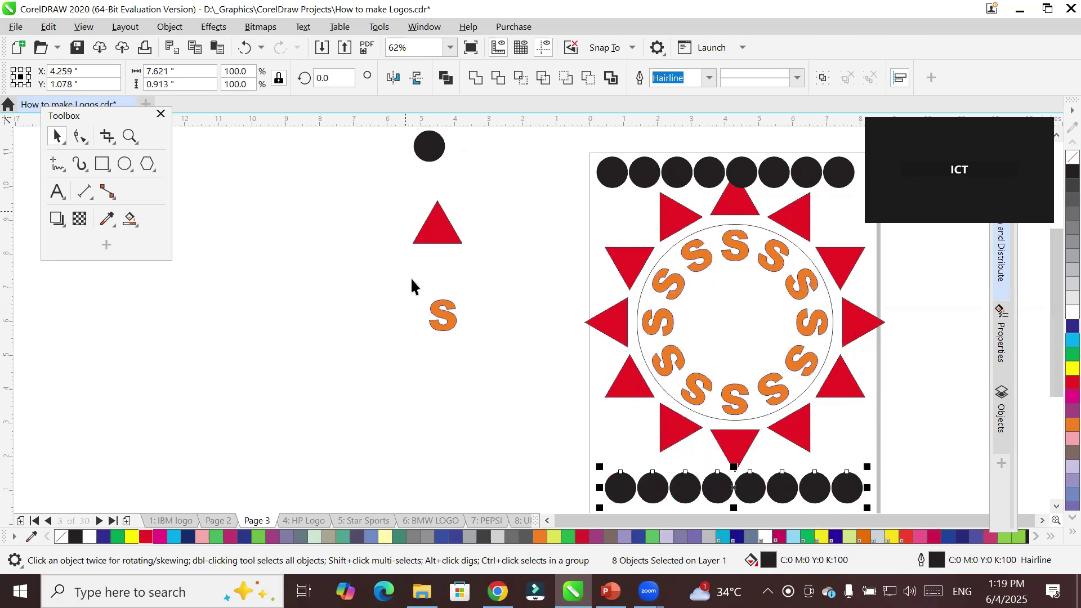
# Change the red control triangle into a pentagon by setting its number of sides to 5
pyautogui.click(436, 233)
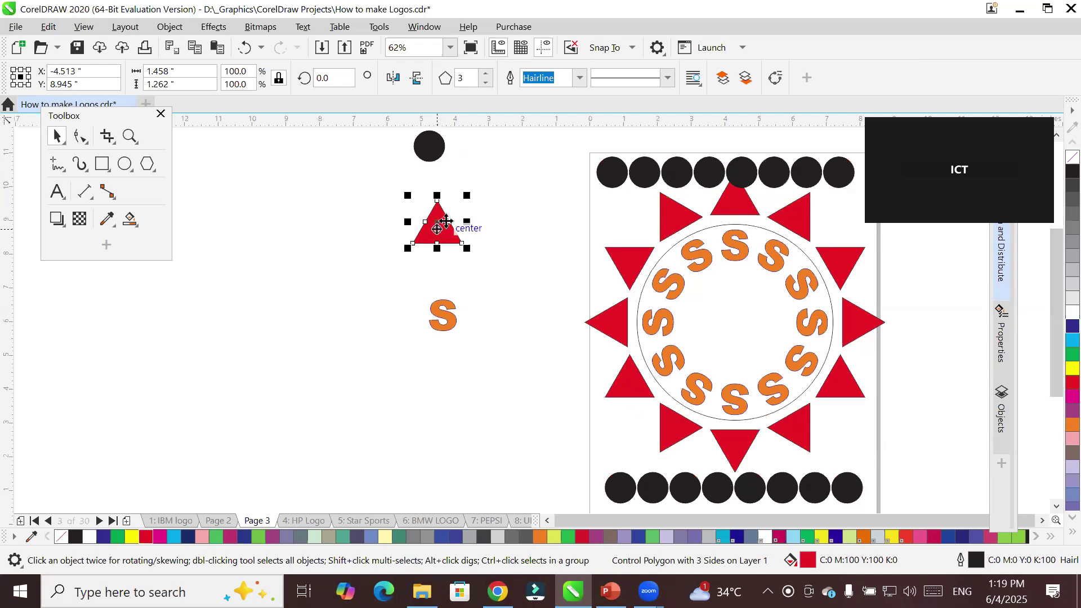
pyautogui.click(486, 74)
pyautogui.click(486, 74)
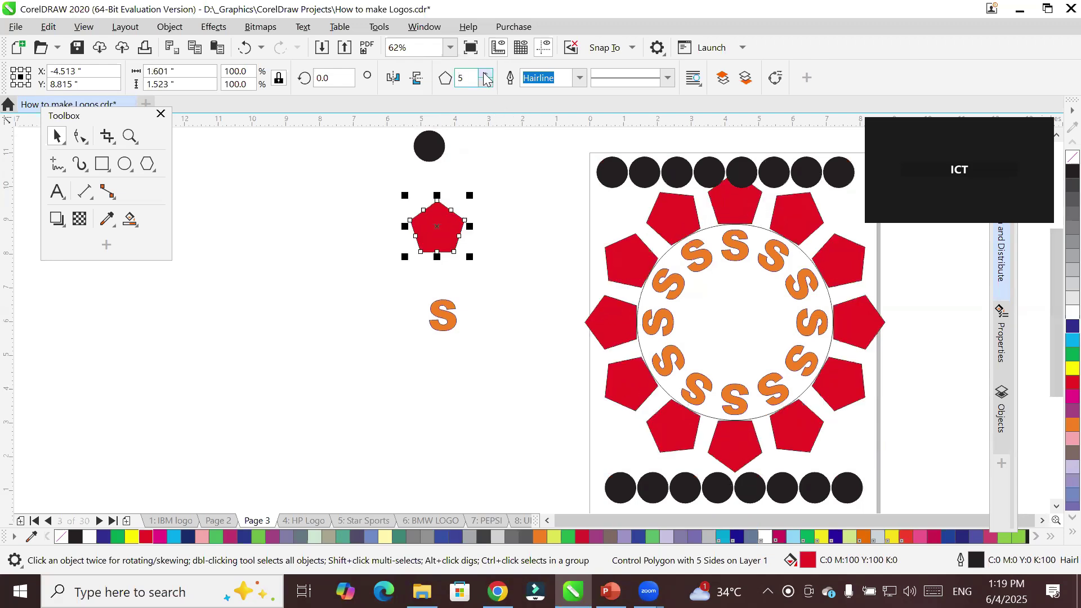
# Set the red control polygon to 7 sides and fill the control circle above it with cyan
pyautogui.click(485, 75)
pyautogui.click(486, 75)
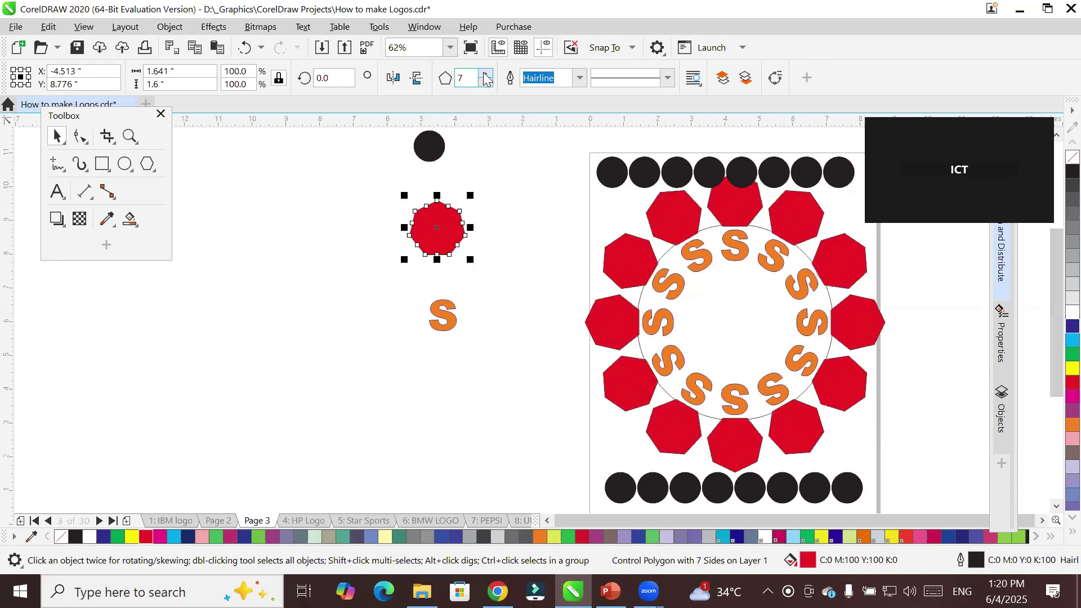
pyautogui.click(433, 153)
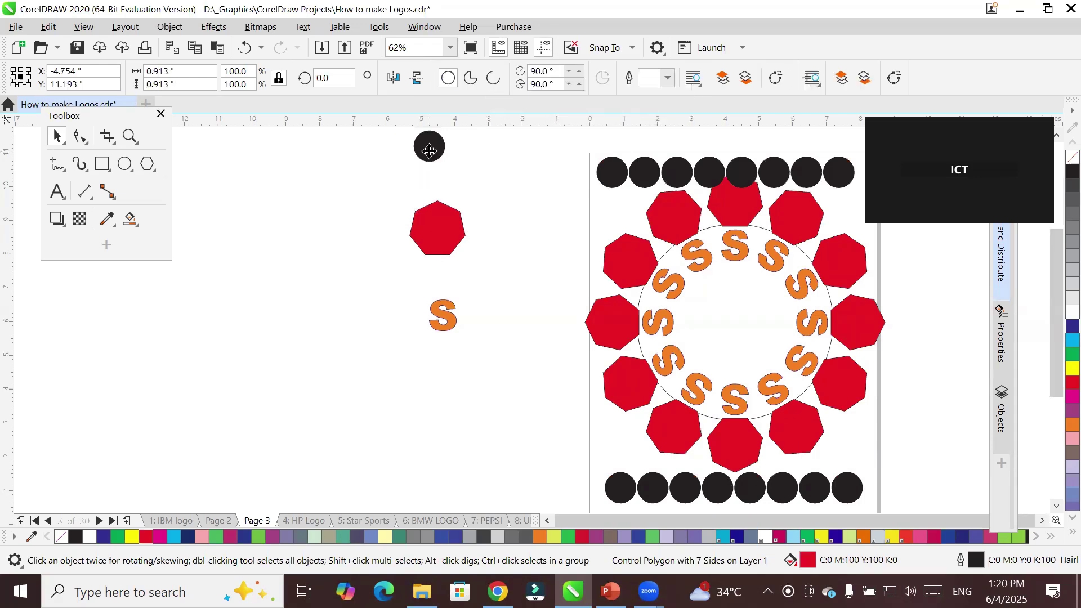
pyautogui.click(1072, 339)
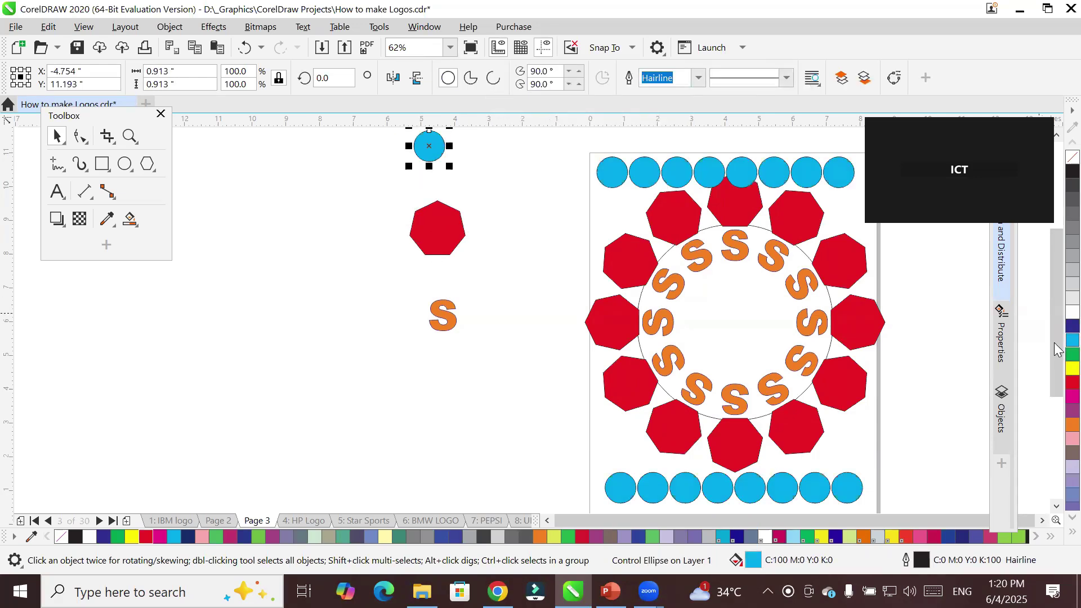
# Try rotating the orange control letter S to 330 degrees, and undo the rotation
pyautogui.click(448, 318)
pyautogui.click(450, 320)
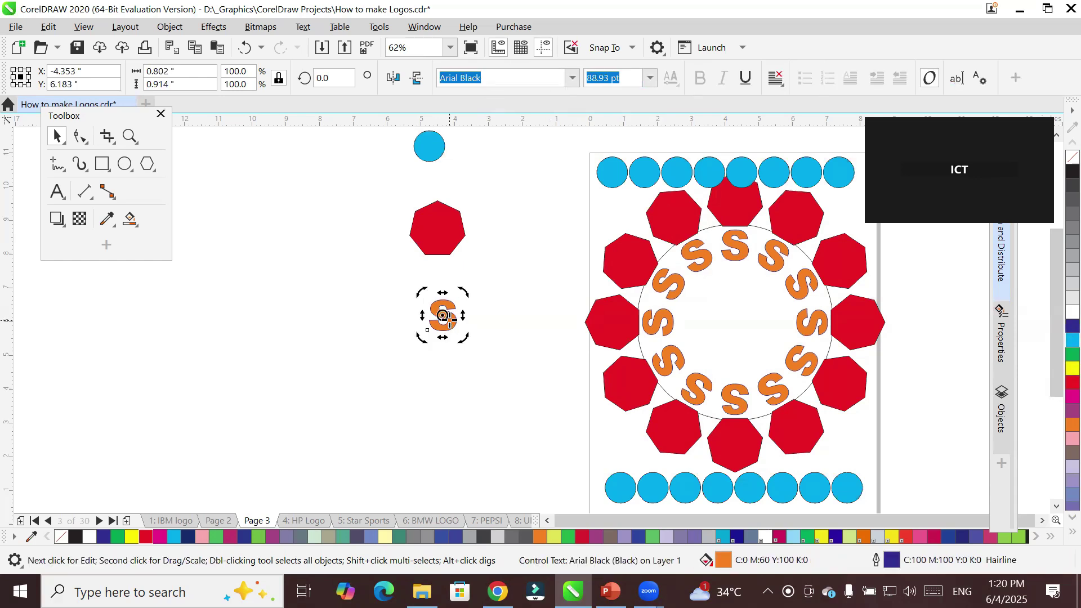
pyautogui.moveTo(461, 294); pyautogui.dragTo(473, 303)
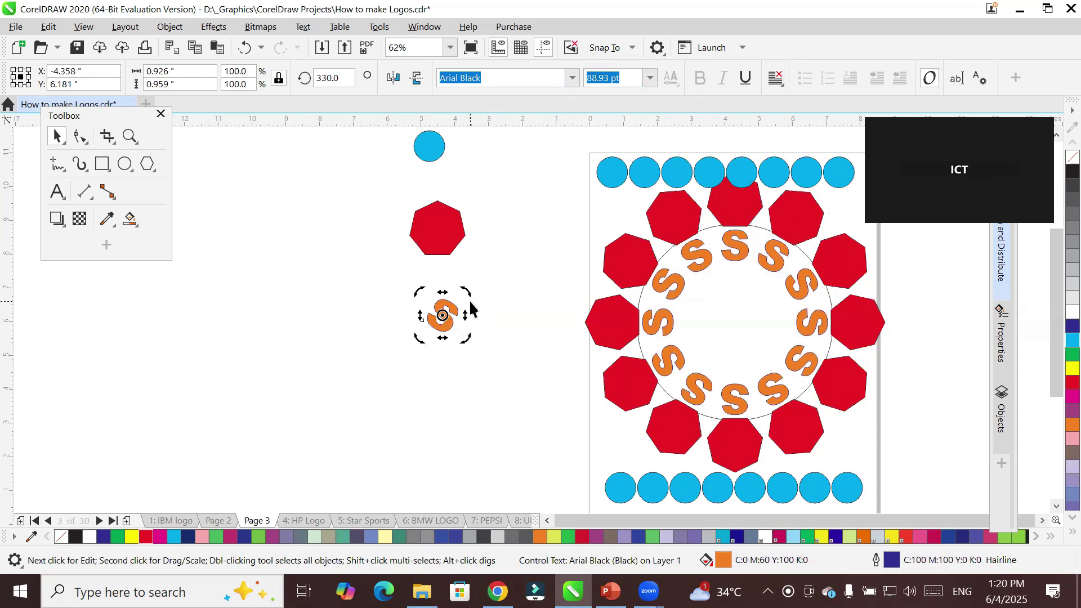
pyautogui.hotkey('ctrl', 'z')
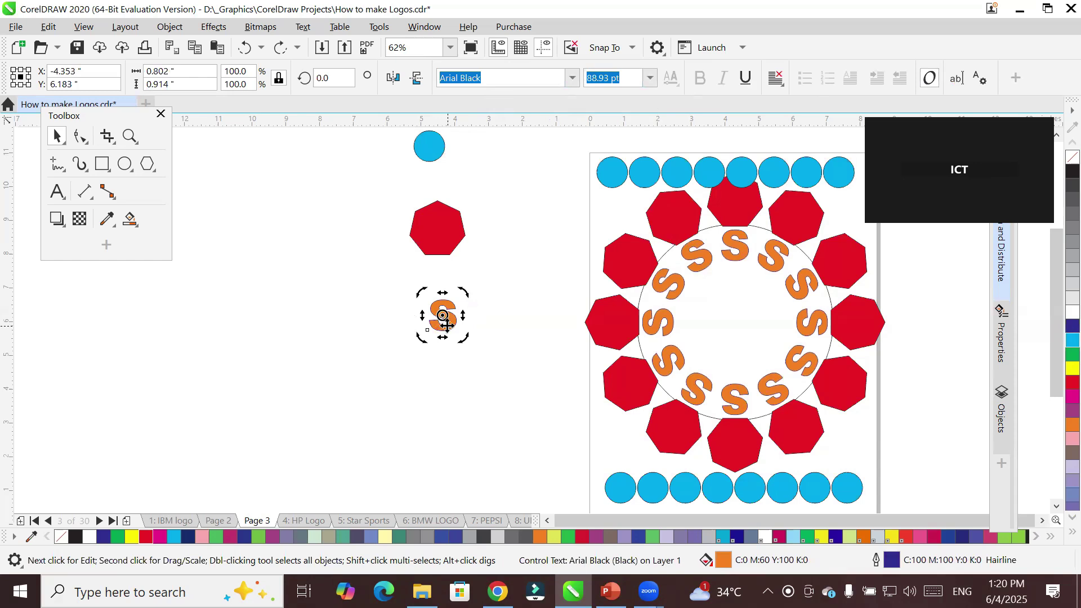
pyautogui.click(64, 138)
pyautogui.click(449, 318)
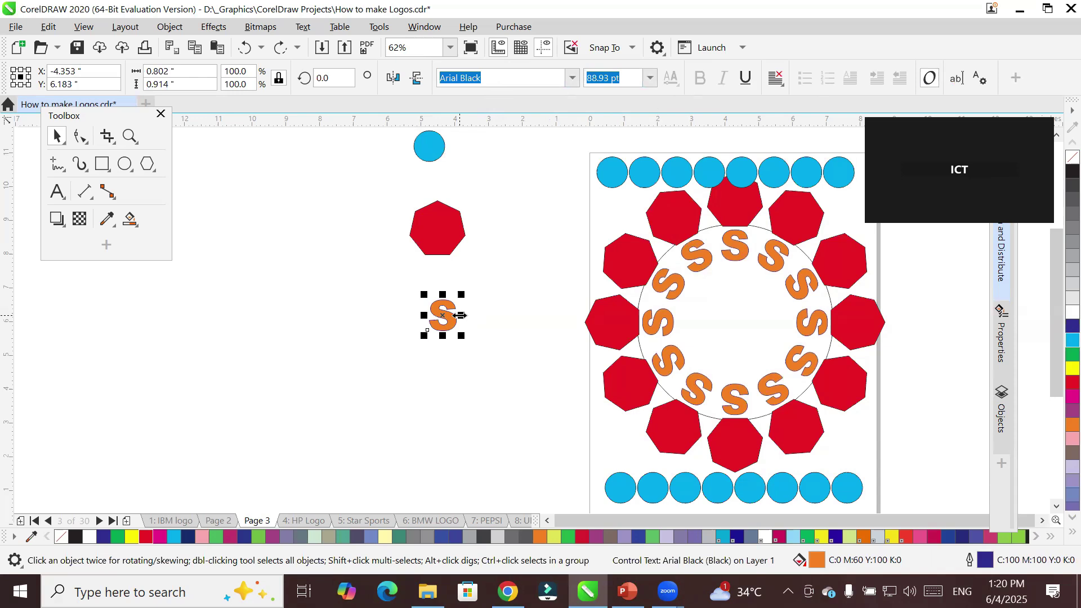
# Turn the red control polygon back into a triangle by setting its number of sides to 3
pyautogui.click(429, 232)
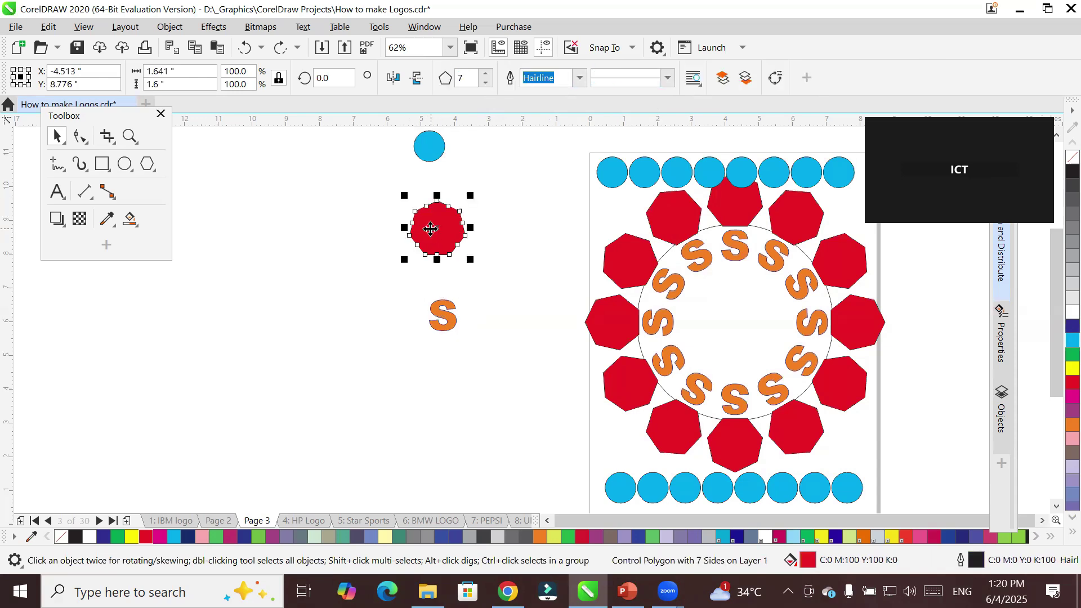
pyautogui.click(486, 83)
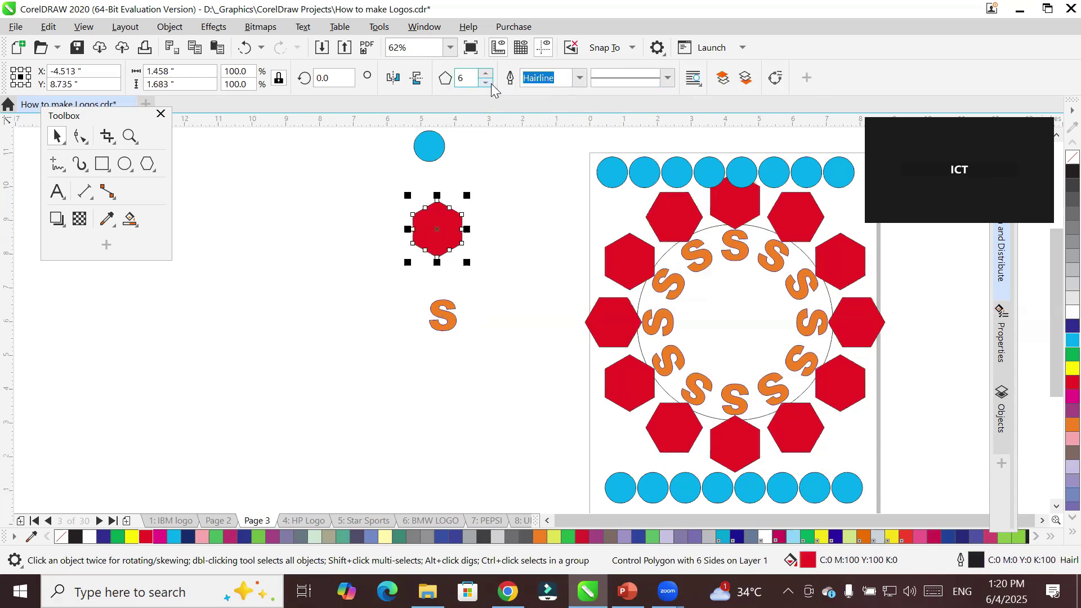
pyautogui.click(486, 83)
pyautogui.click(486, 84)
pyautogui.click(486, 84)
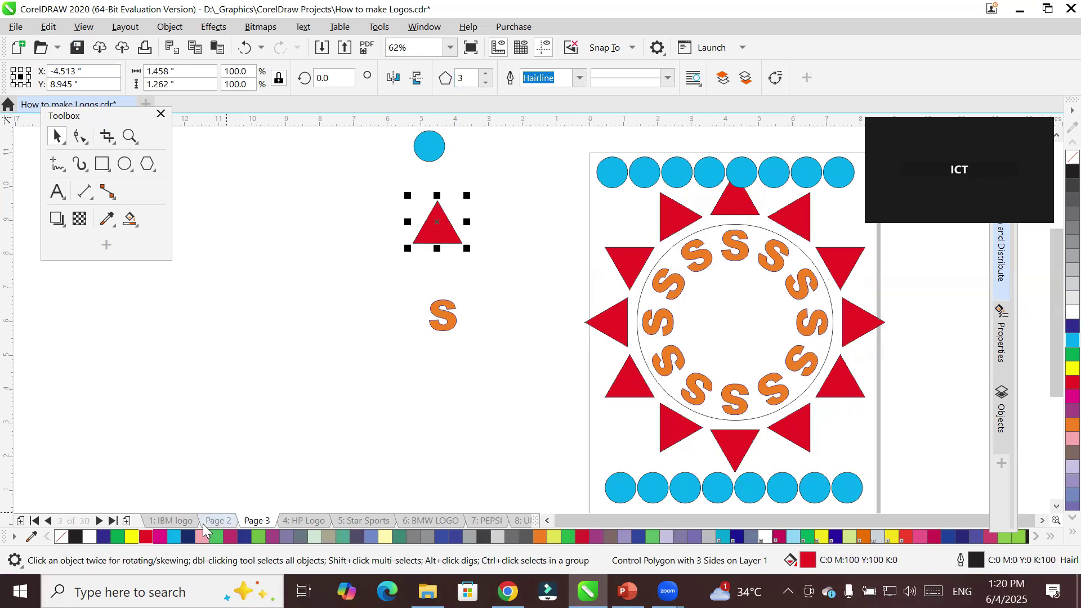
# Insert a new blank page directly after Page 3
pyautogui.click(127, 520)
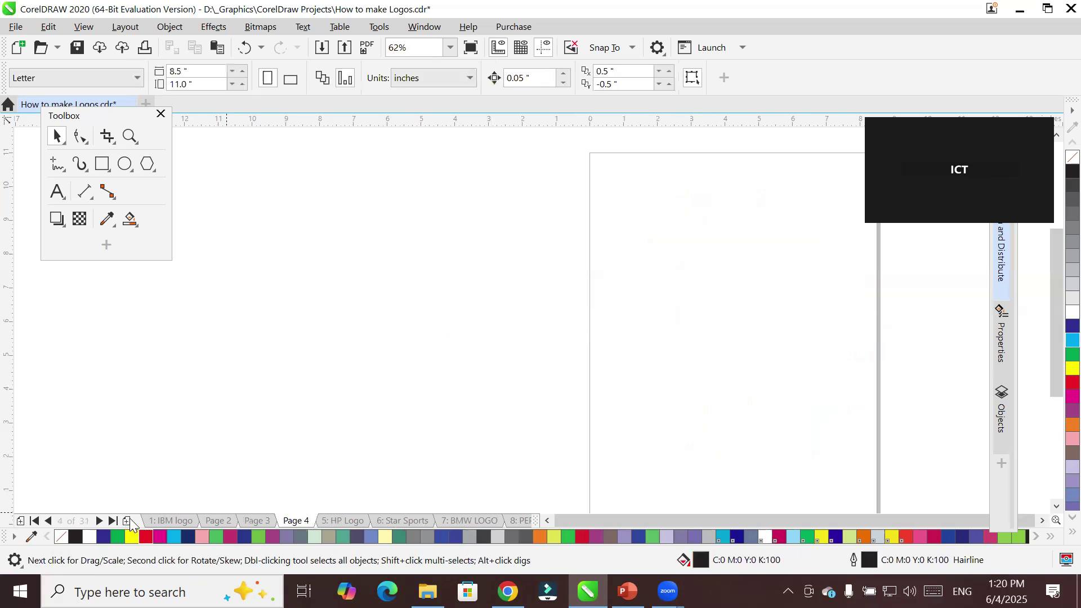
pyautogui.click(54, 29)
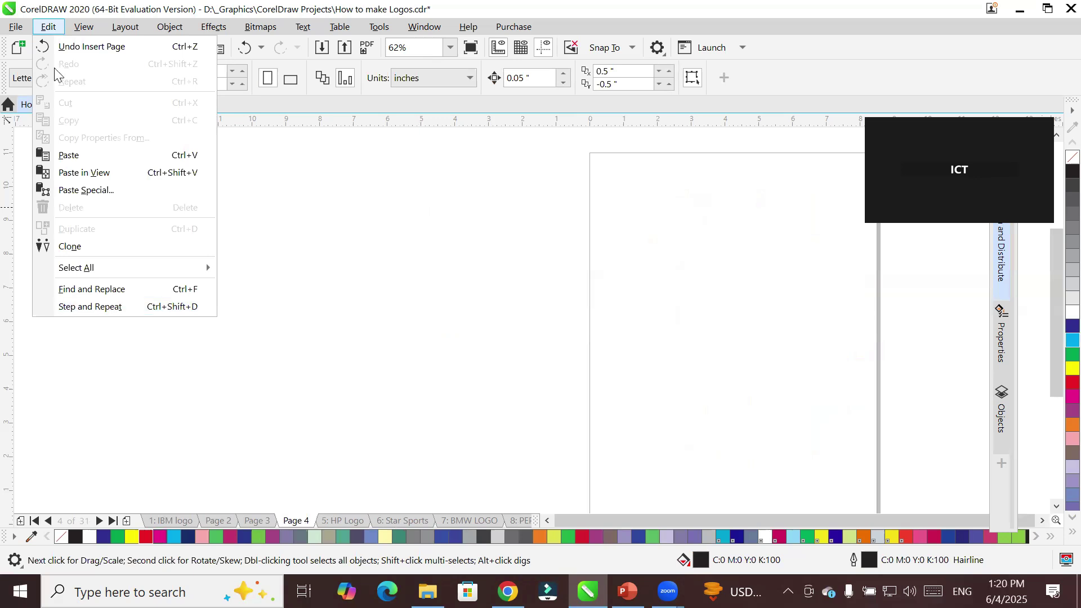
pyautogui.click(3, 162)
# Add the title text "Step and Repeat", enlarge it to about 81 pt and place it along the page's top edge
pyautogui.click(57, 192)
pyautogui.click(477, 161)
pyautogui.write('Step and Repeat')
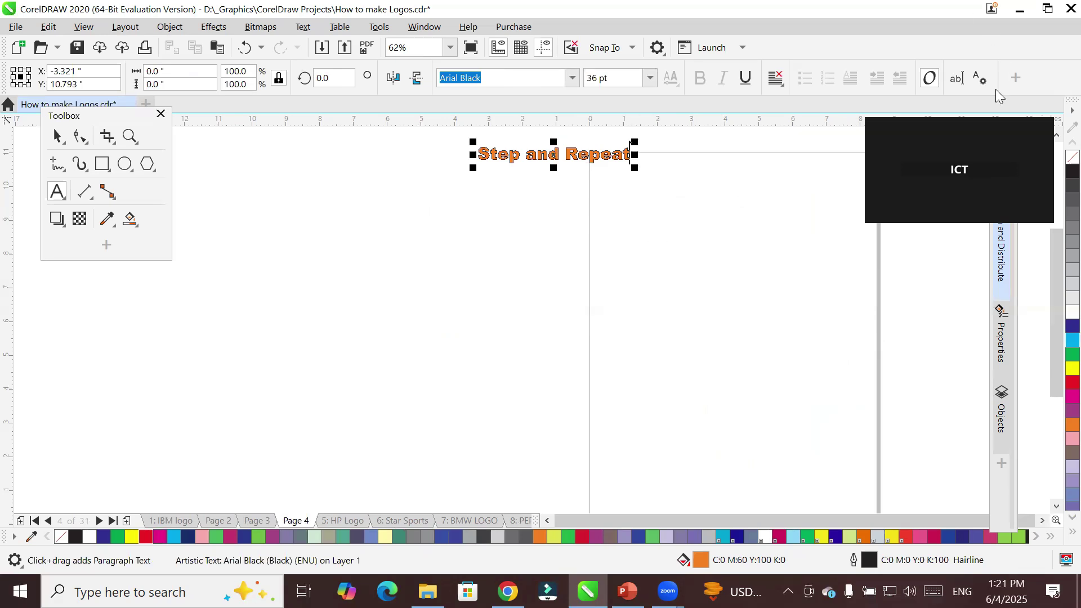
pyautogui.moveTo(634, 168); pyautogui.dragTo(827, 225)
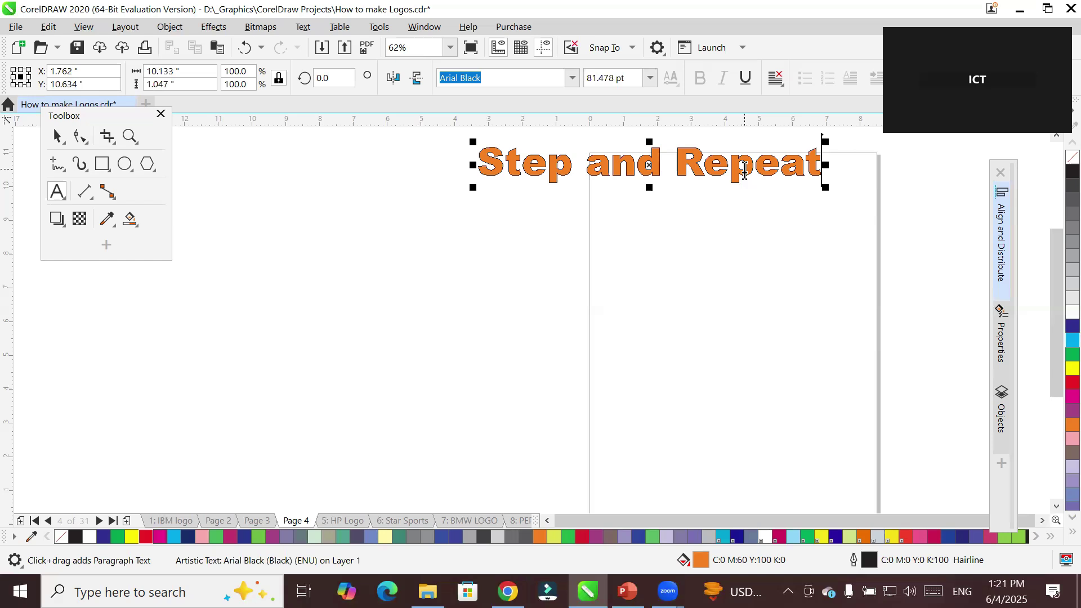
pyautogui.click(58, 136)
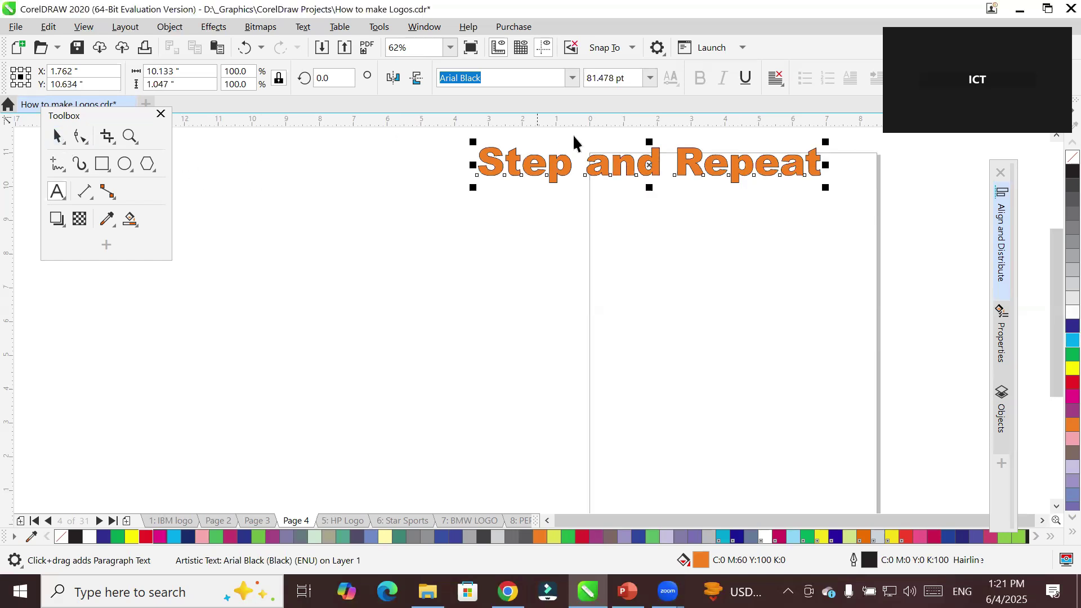
pyautogui.moveTo(651, 169); pyautogui.dragTo(705, 156)
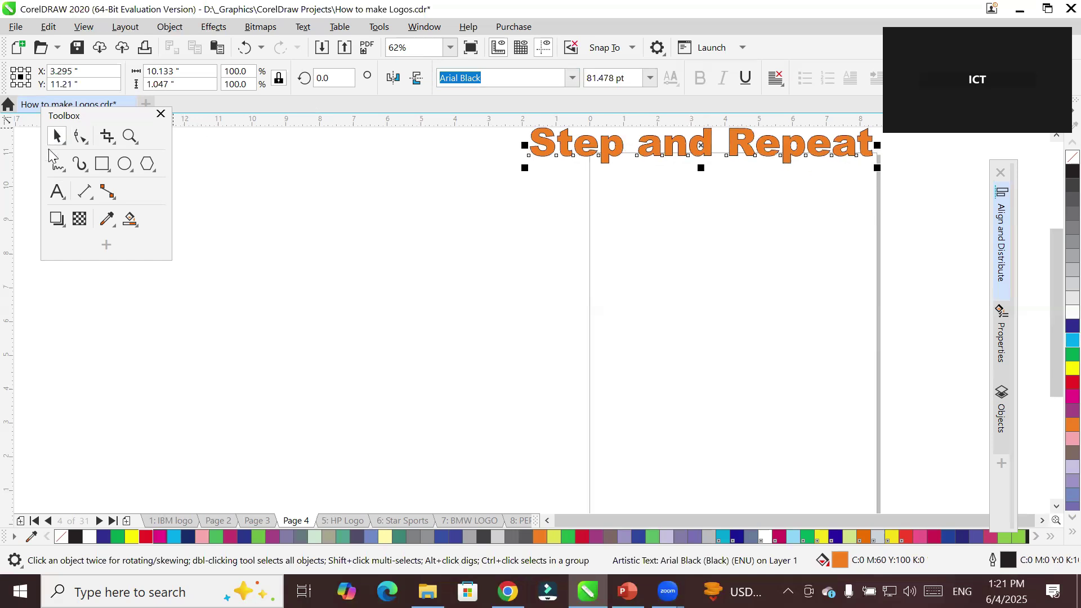
# Draw a circle about 1.25 inches wide in the page's upper-left corner and open the Step and Repeat settings beside the page
pyautogui.click(124, 164)
pyautogui.moveTo(602, 197); pyautogui.dragTo(645, 239)
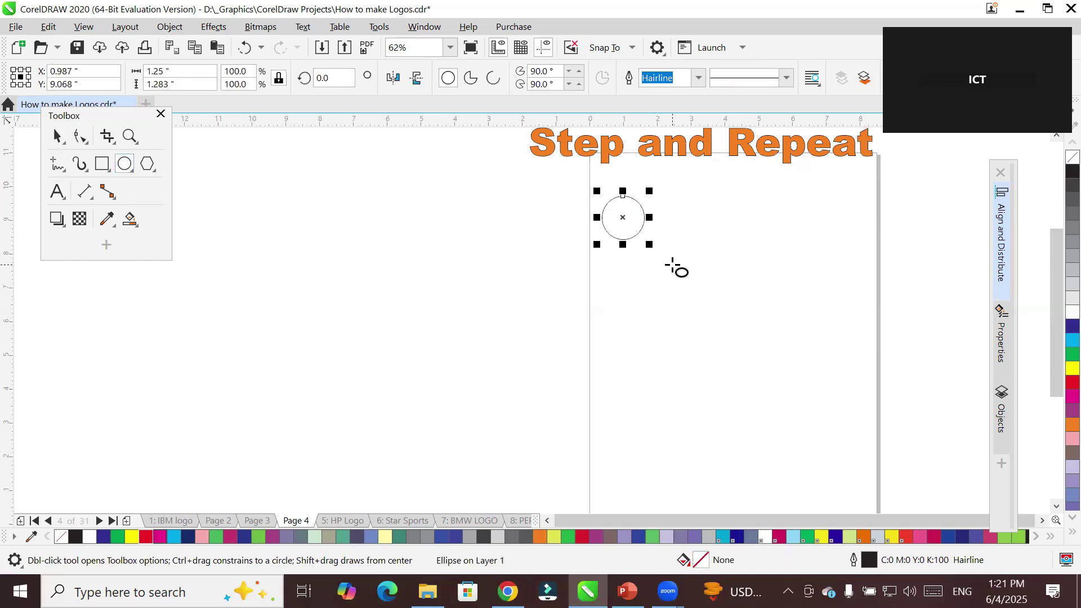
pyautogui.click(48, 27)
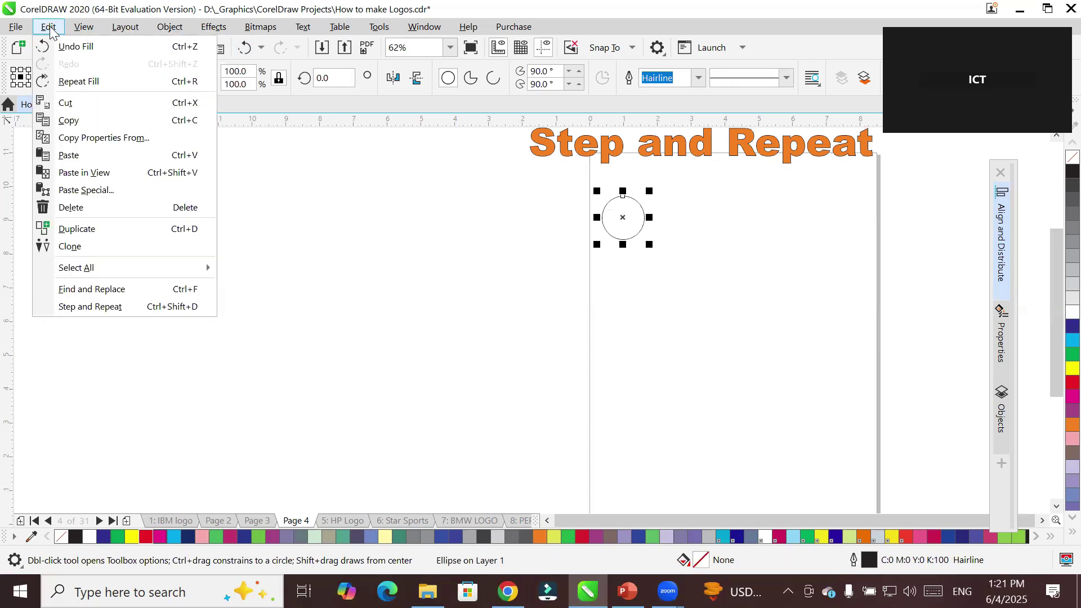
pyautogui.click(163, 307)
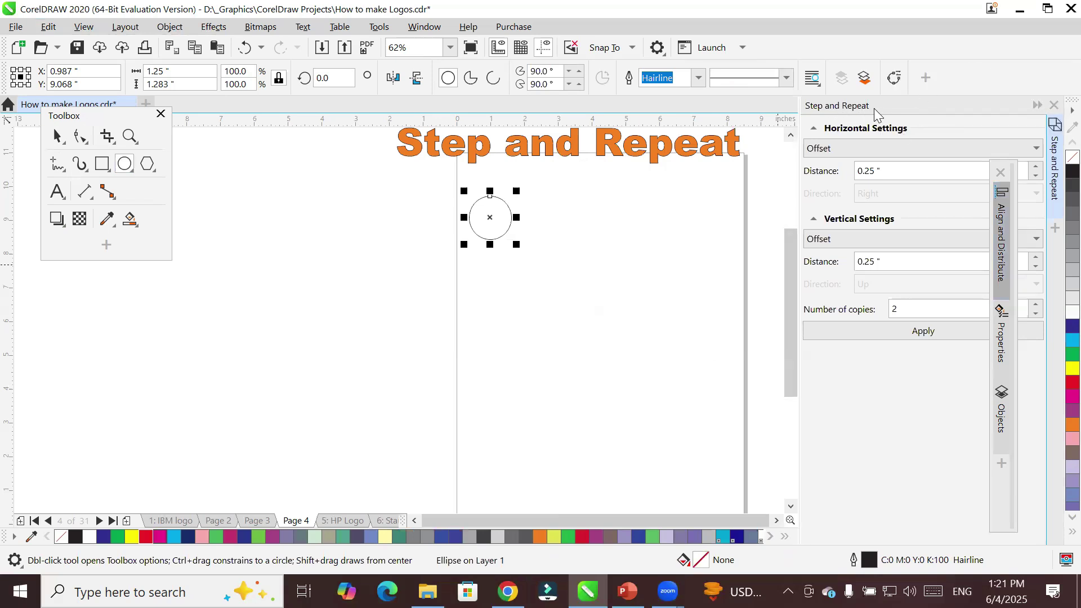
pyautogui.moveTo(886, 108); pyautogui.dragTo(662, 129)
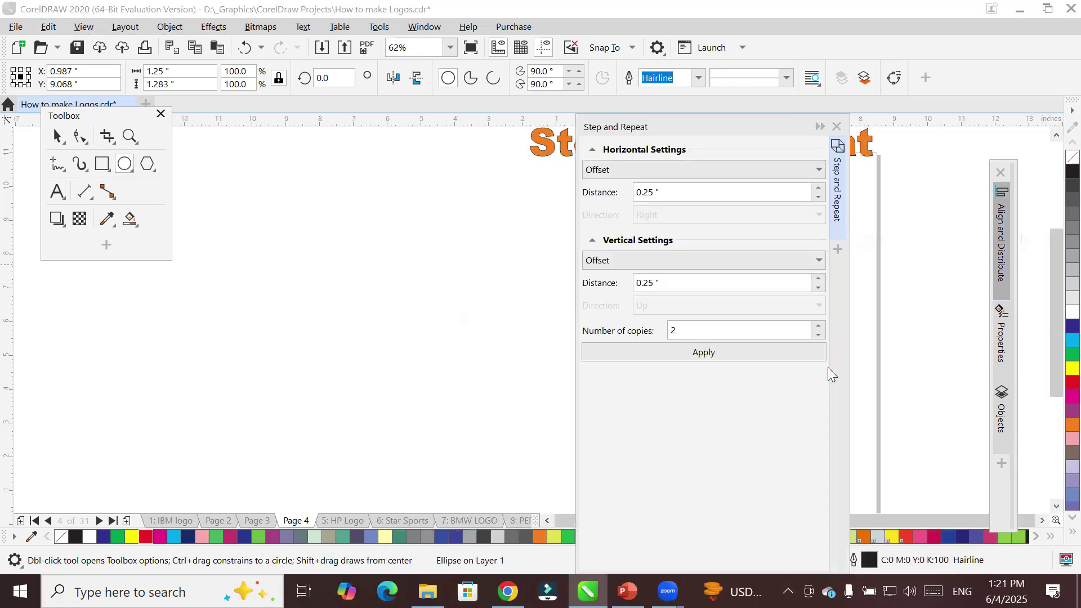
pyautogui.moveTo(670, 131); pyautogui.dragTo(346, 150)
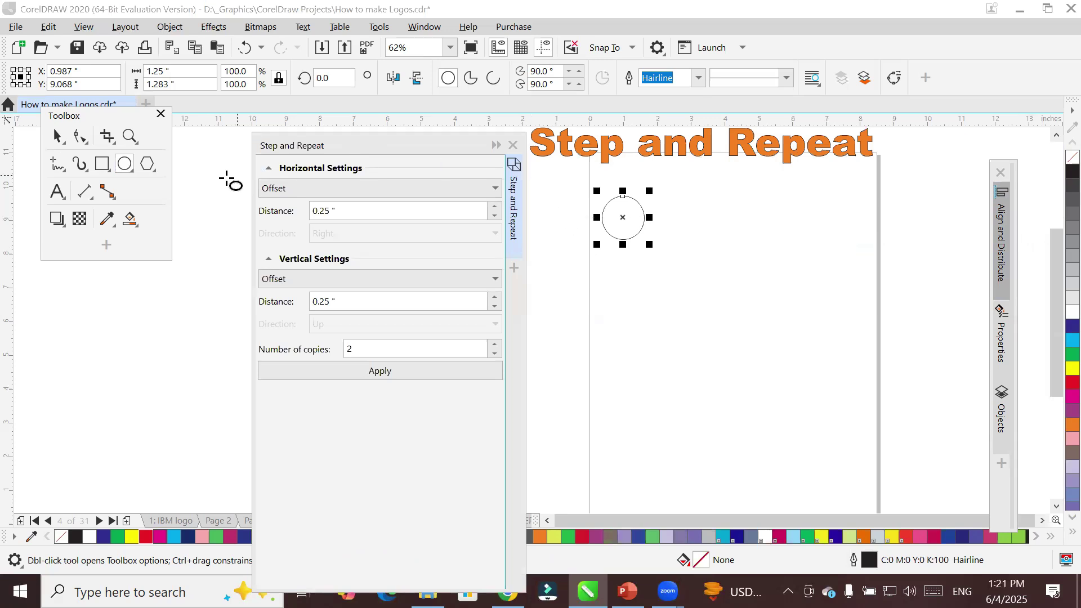
pyautogui.click(268, 168)
pyautogui.click(268, 191)
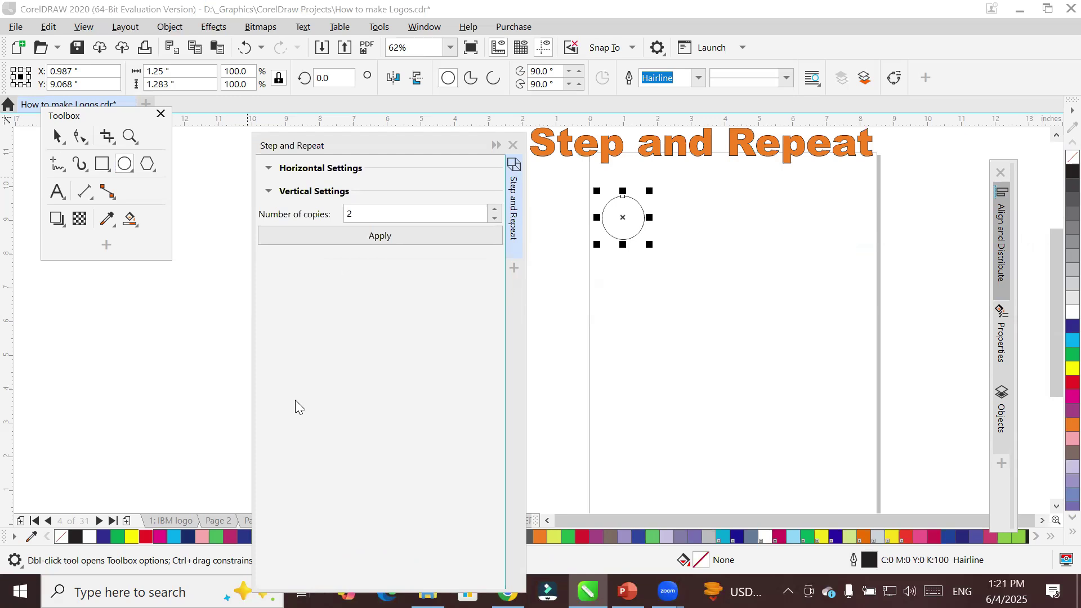
pyautogui.click(370, 213)
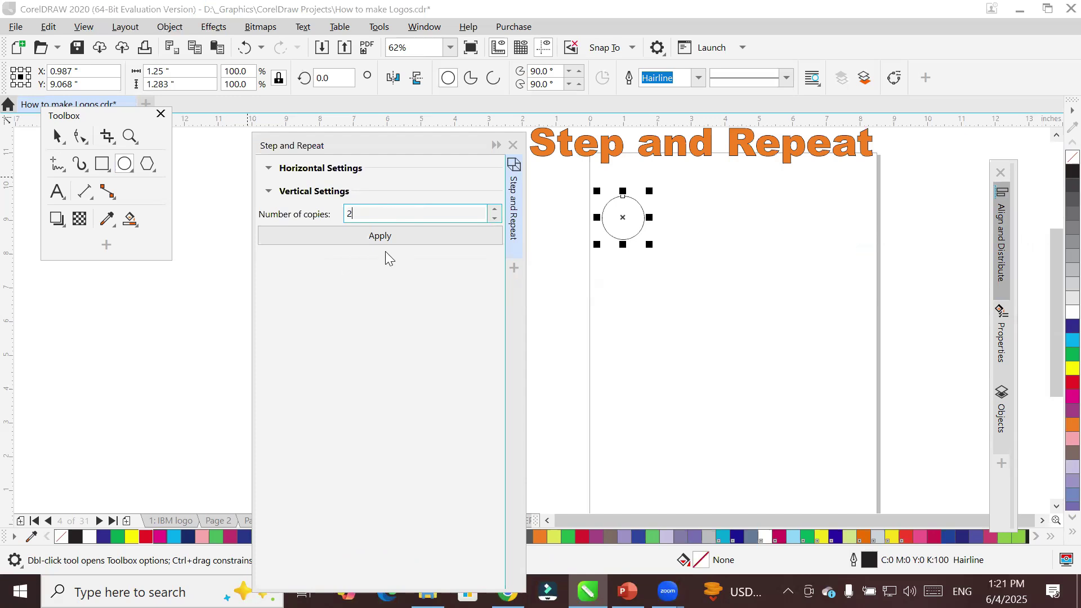
# Set the horizontal offset distance for Step and Repeat to 0.5 inches
pyautogui.click(268, 169)
pyautogui.click(460, 211)
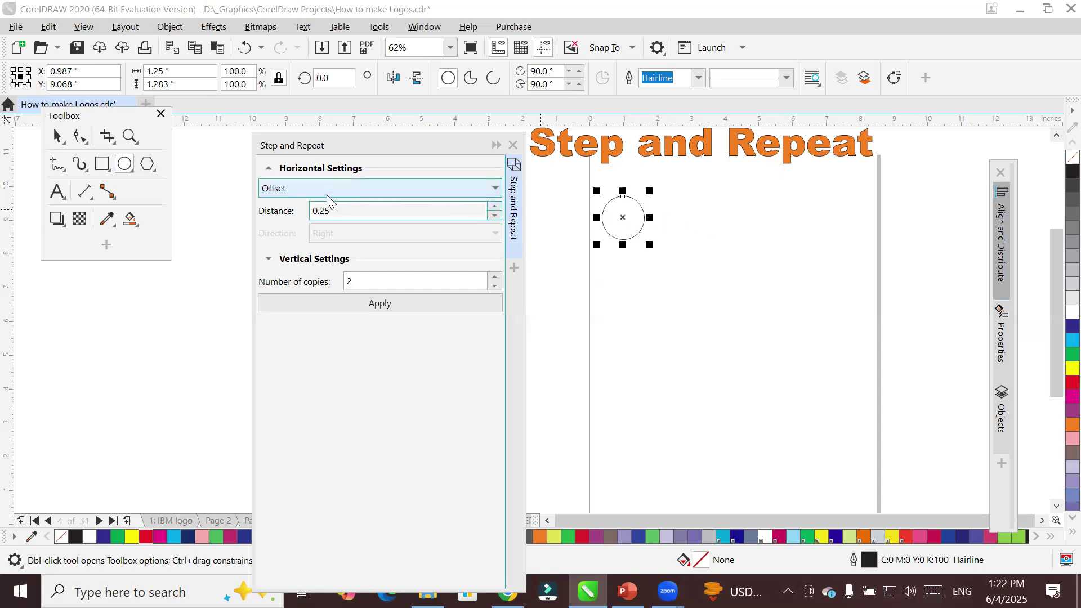
pyautogui.click(346, 211)
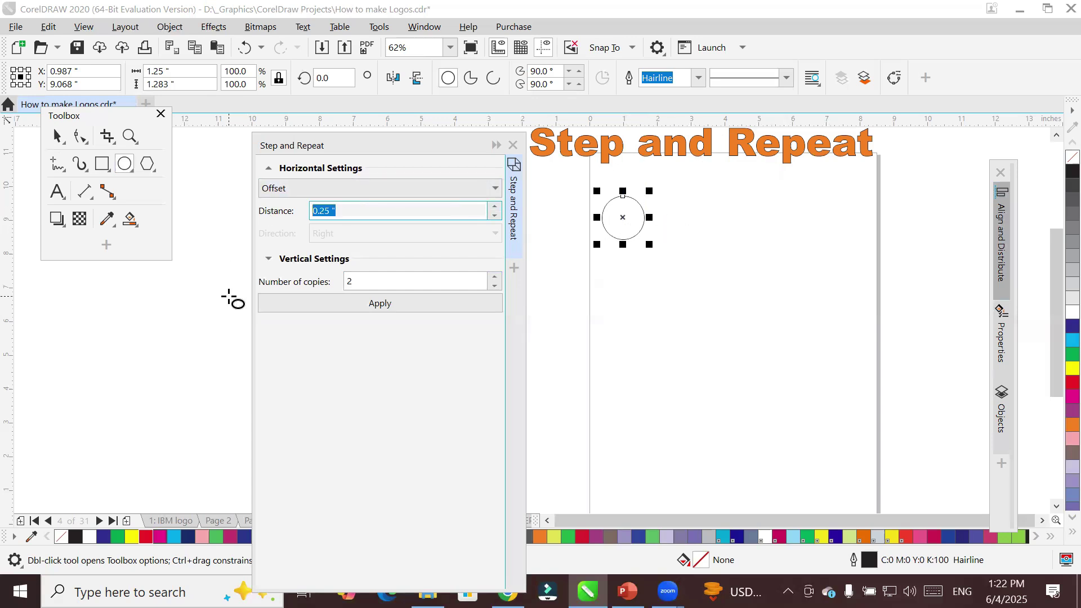
pyautogui.click(495, 207)
pyautogui.click(496, 207)
pyautogui.click(495, 206)
pyautogui.click(495, 207)
pyautogui.click(495, 206)
pyautogui.click(495, 207)
pyautogui.click(495, 206)
pyautogui.click(496, 206)
pyautogui.click(496, 207)
pyautogui.click(496, 207)
pyautogui.click(496, 206)
pyautogui.click(496, 206)
pyautogui.click(496, 207)
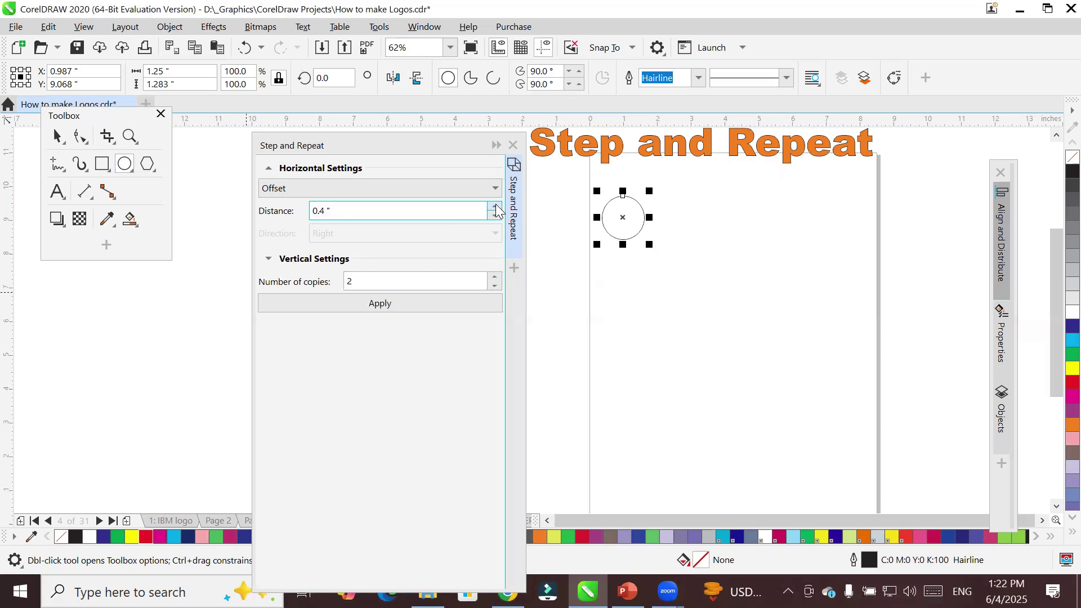
pyautogui.click(496, 206)
pyautogui.click(496, 207)
pyautogui.click(496, 206)
pyautogui.click(496, 207)
pyautogui.click(496, 206)
pyautogui.click(496, 207)
pyautogui.click(496, 206)
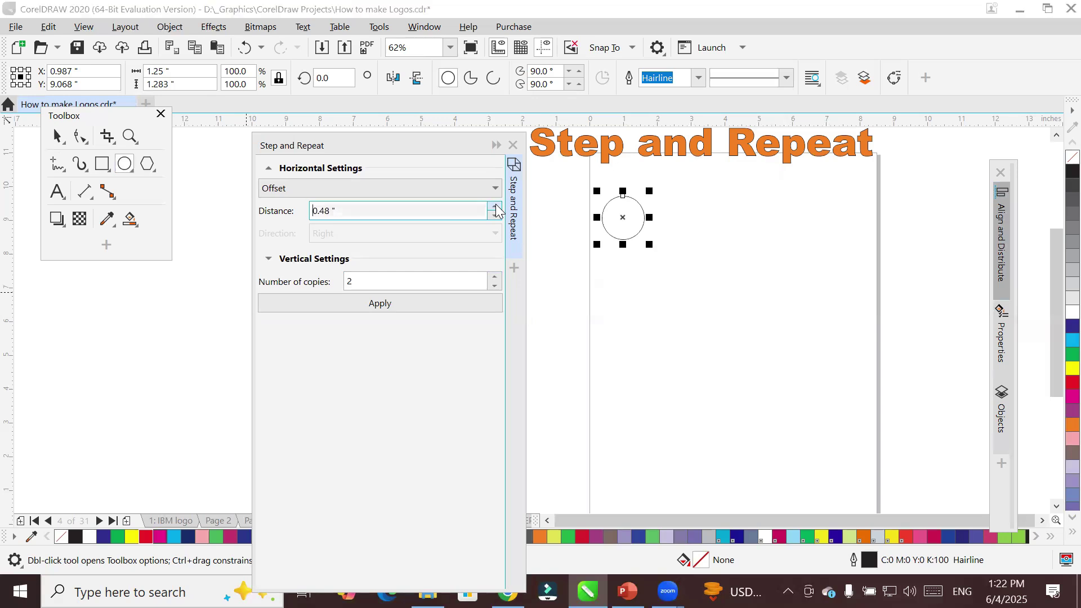
pyautogui.click(496, 206)
pyautogui.click(496, 206)
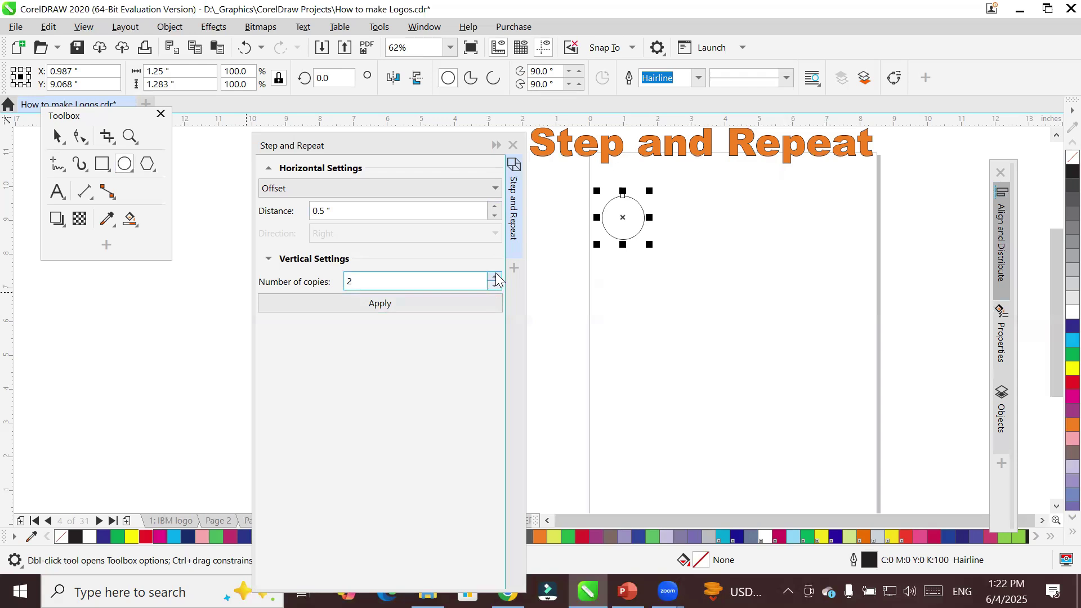
# Expand the vertical settings of Step and Repeat and set the vertical offset distance to 1.0 inch
pyautogui.click(268, 259)
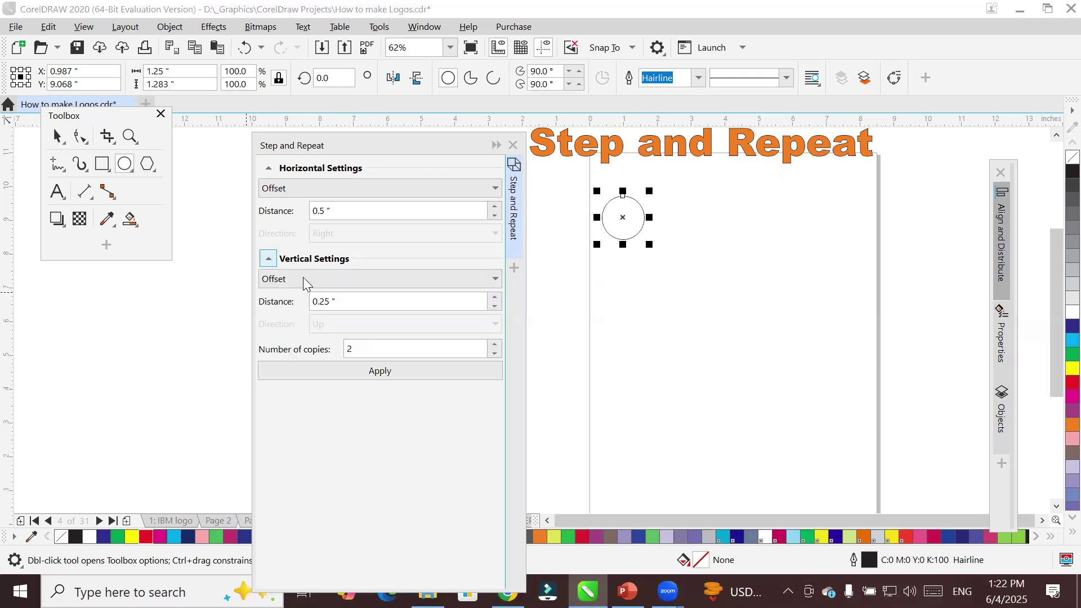
pyautogui.click(381, 302)
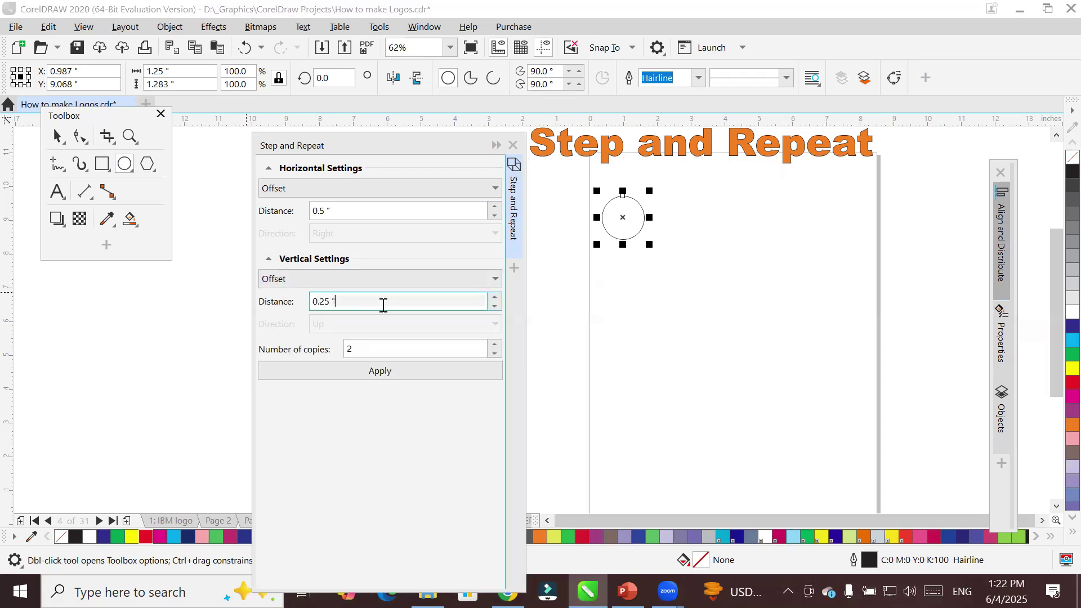
pyautogui.click(494, 298)
pyautogui.click(495, 298)
pyautogui.click(495, 298)
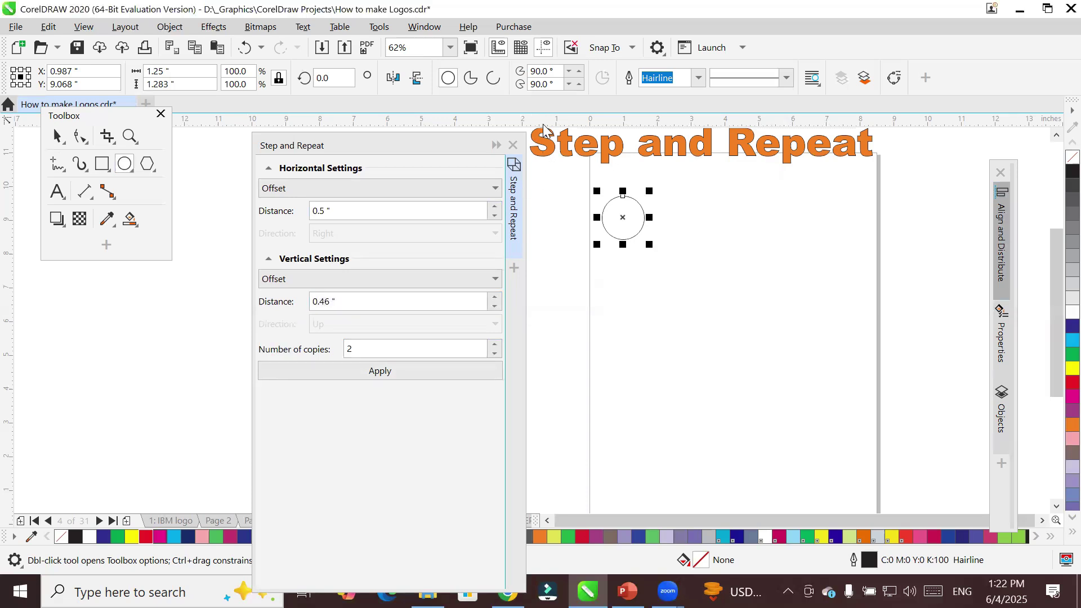
pyautogui.click(495, 297)
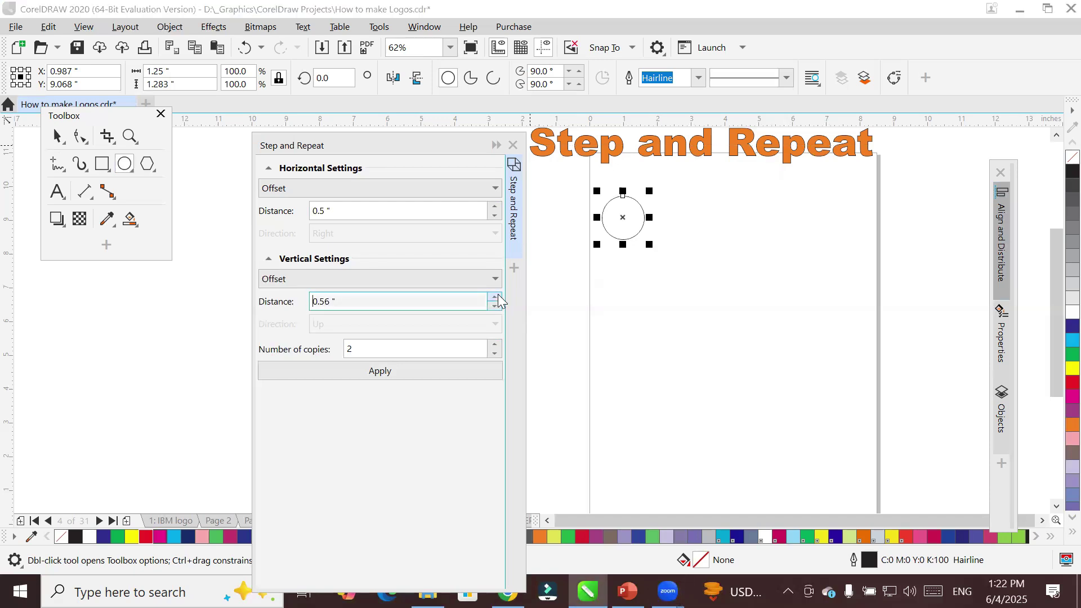
pyautogui.click(495, 298)
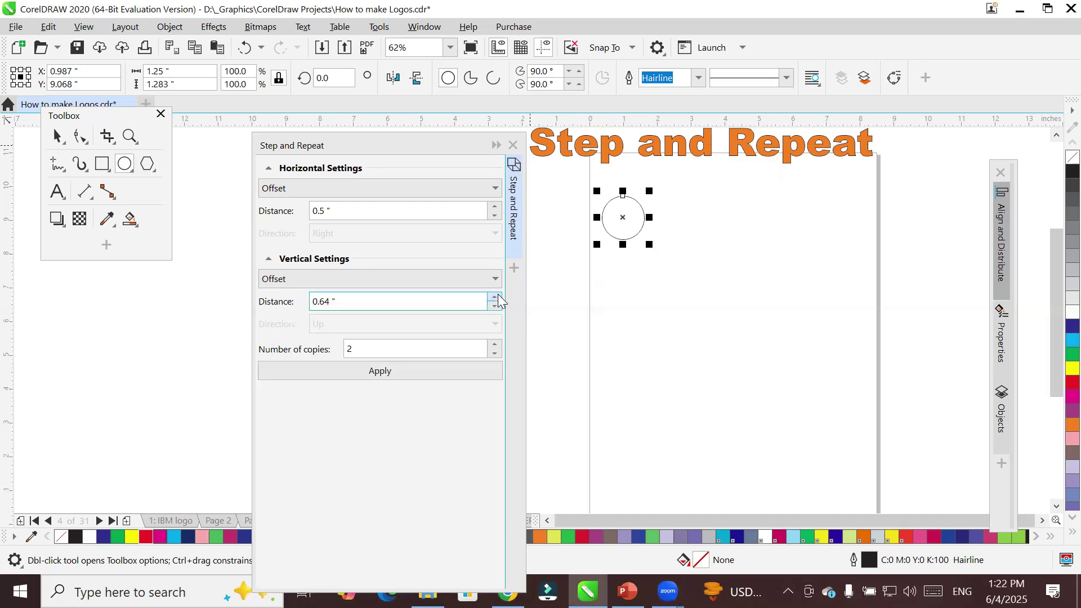
pyautogui.click(495, 298)
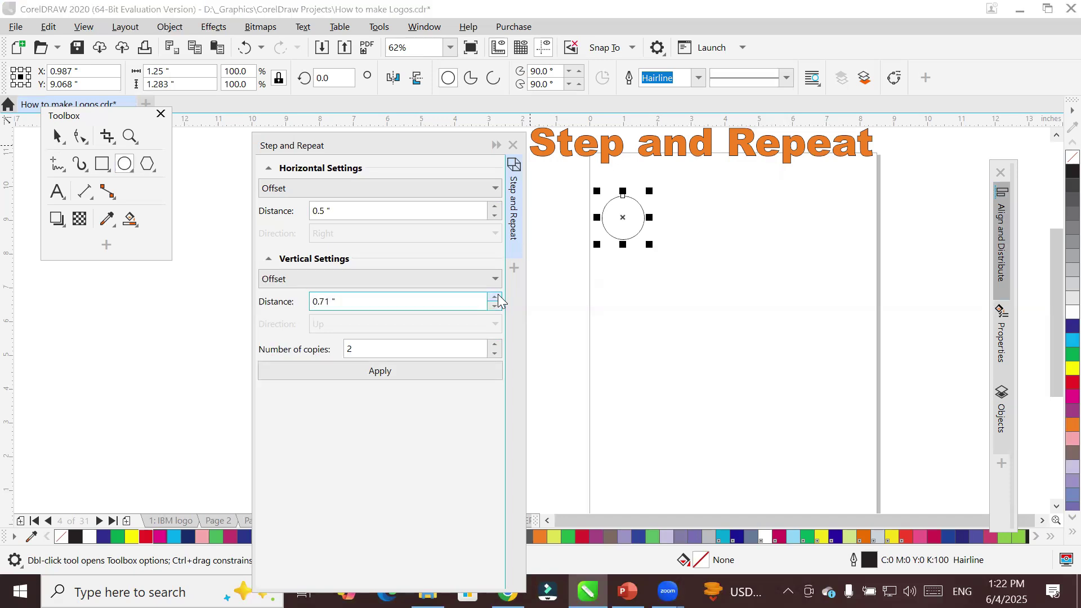
pyautogui.click(495, 298)
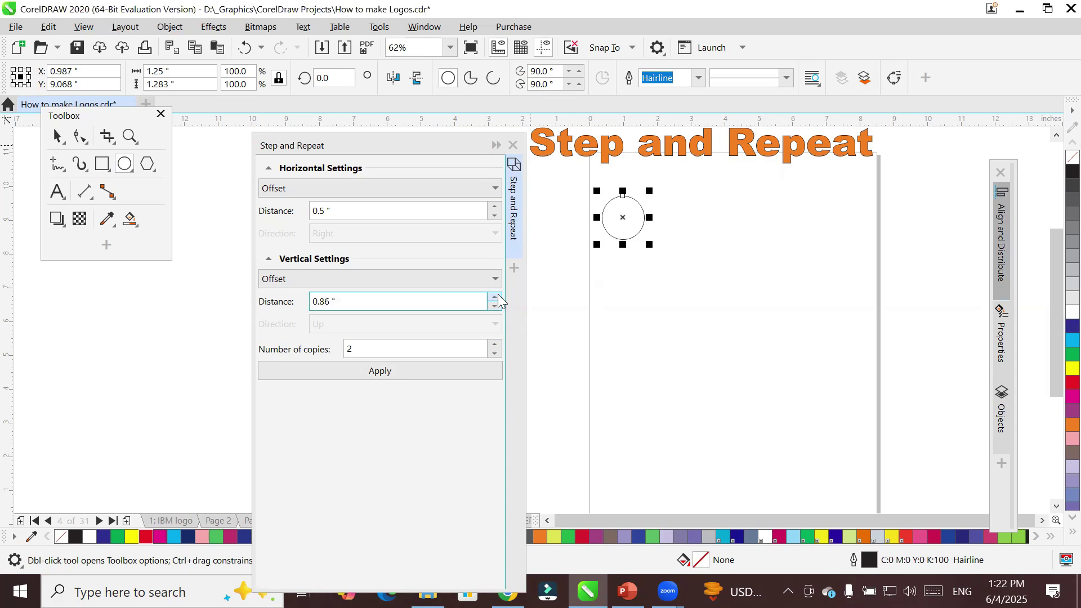
pyautogui.click(498, 296)
pyautogui.click(495, 297)
pyautogui.click(495, 297)
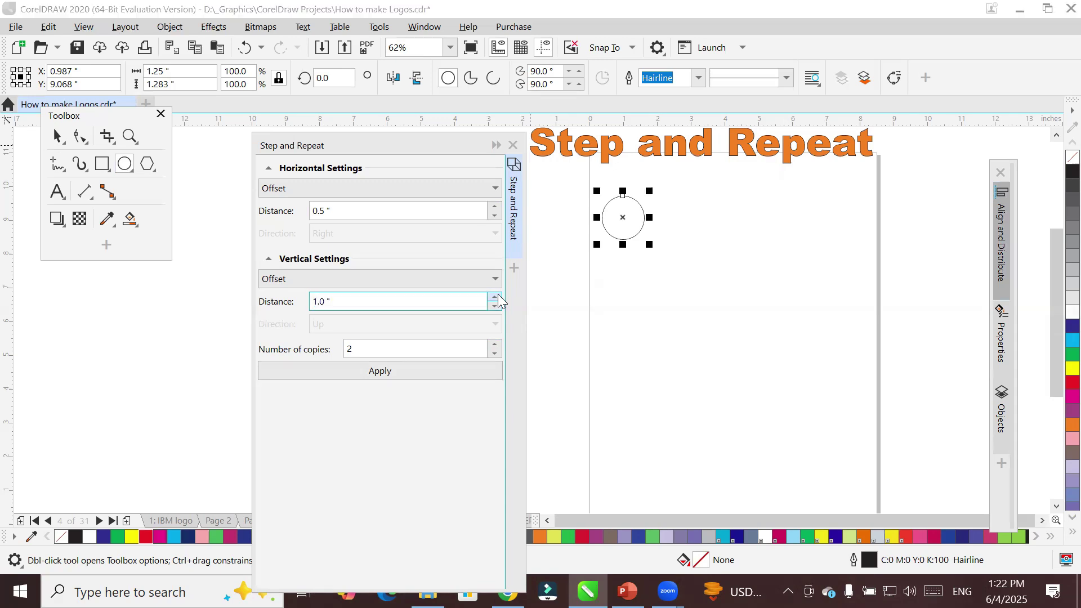
pyautogui.click(498, 296)
pyautogui.click(496, 305)
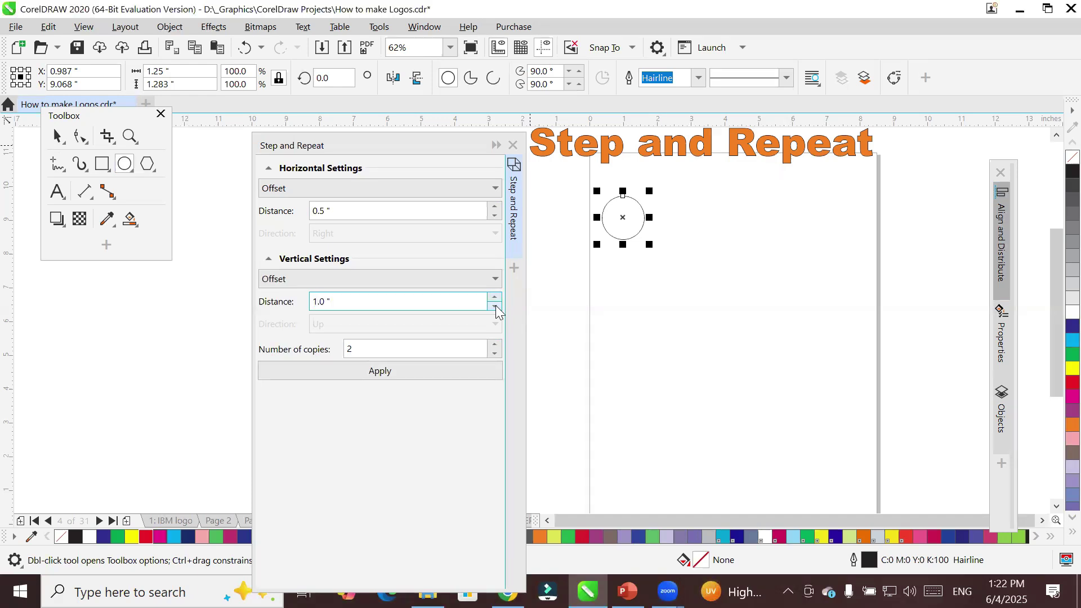
# Set the number of copies for Step and Repeat to 10
pyautogui.click(495, 345)
pyautogui.click(494, 345)
pyautogui.click(495, 345)
pyautogui.click(495, 345)
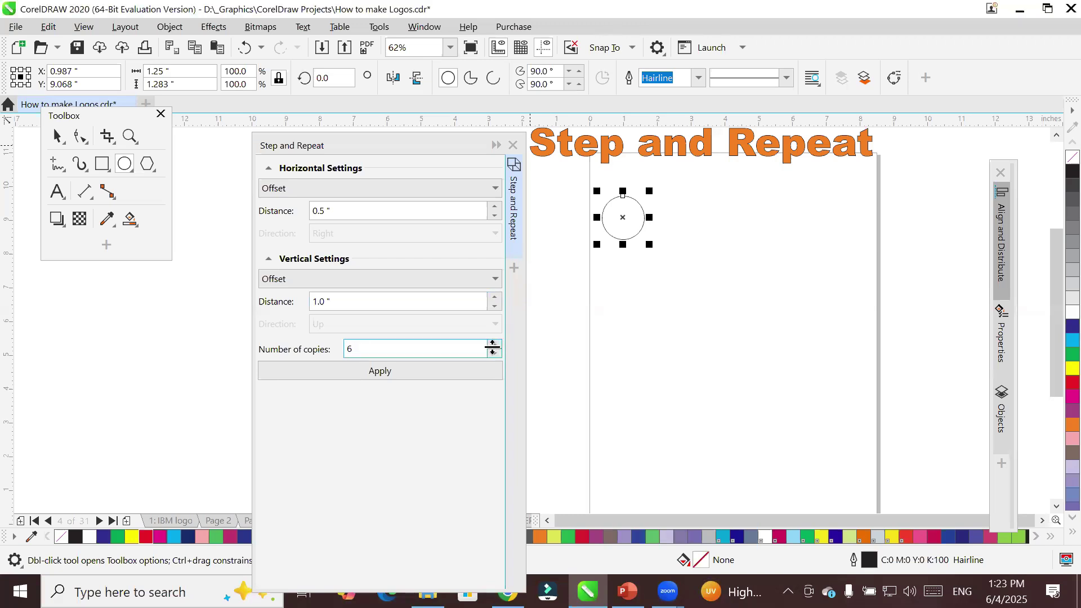
pyautogui.click(494, 344)
pyautogui.click(495, 346)
pyautogui.click(495, 345)
pyautogui.click(495, 345)
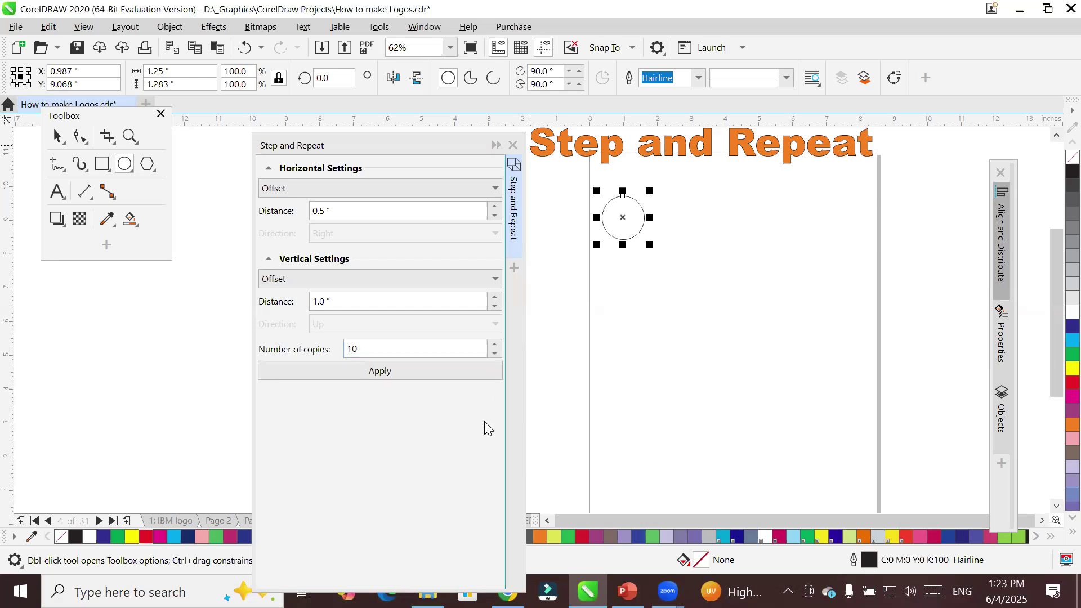
# Apply Step and Repeat to the circle, inspect the diagonal chain of copies, and delete those copies
pyautogui.click(403, 371)
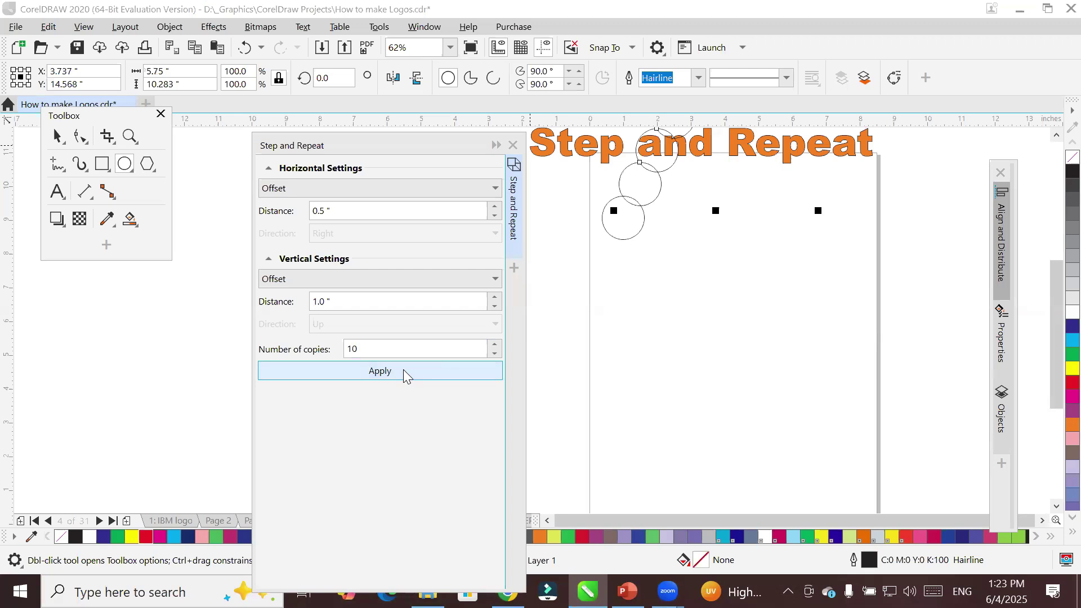
pyautogui.scroll(-3, 706, 328)
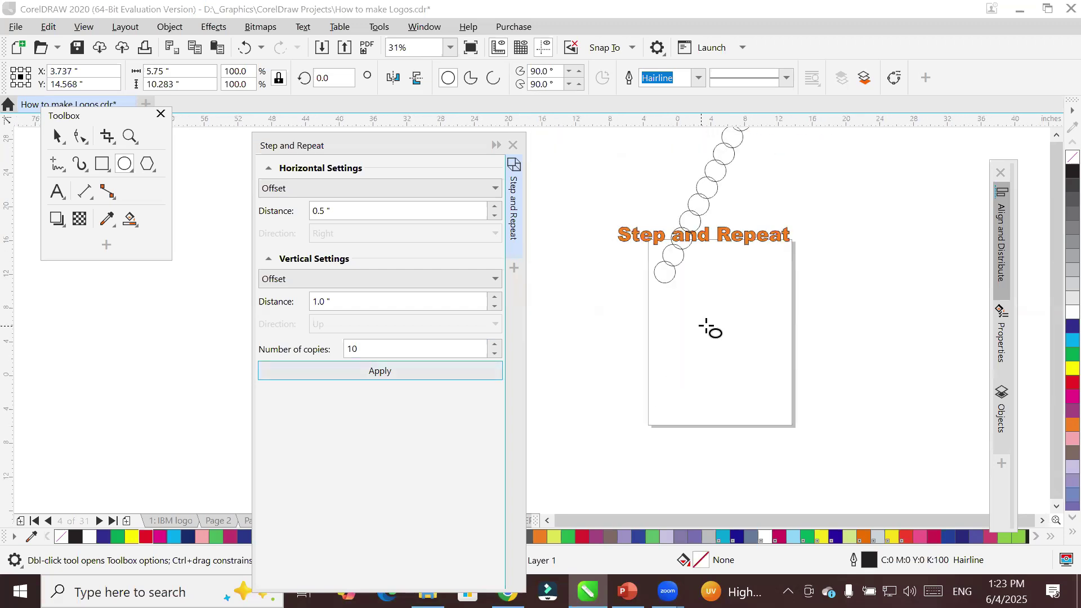
pyautogui.scroll(1, 758, 210)
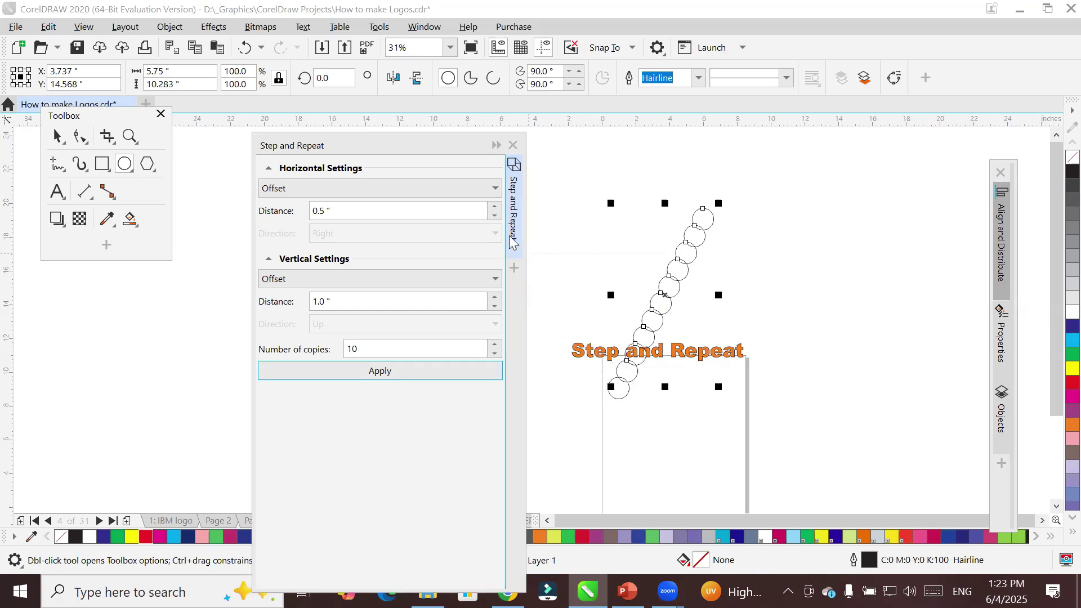
pyautogui.press('Delete')
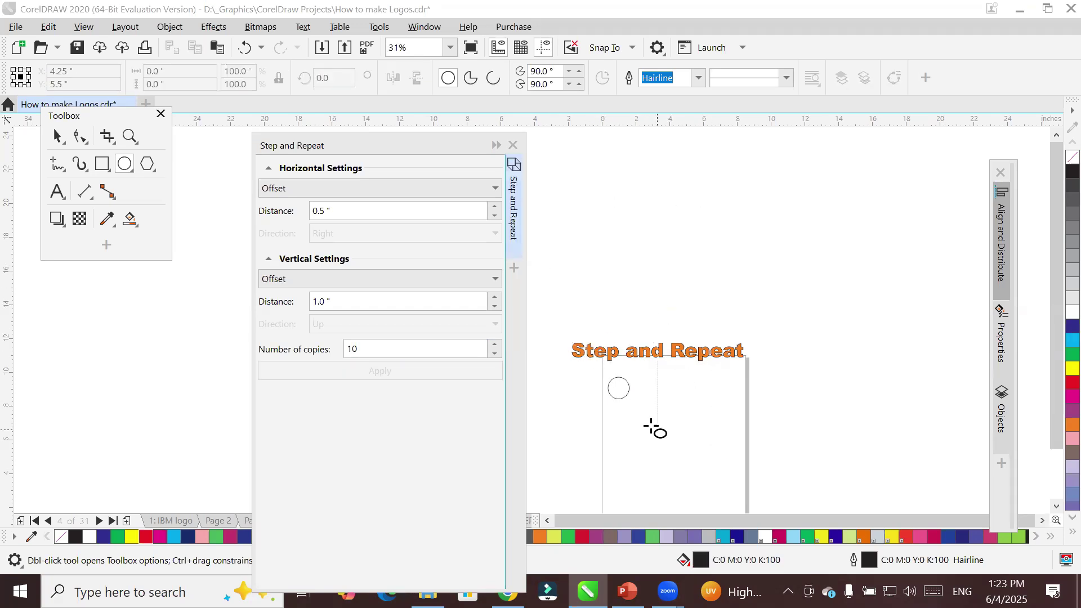
# Move the circle straight down into the page's lower-left corner
pyautogui.click(1056, 505)
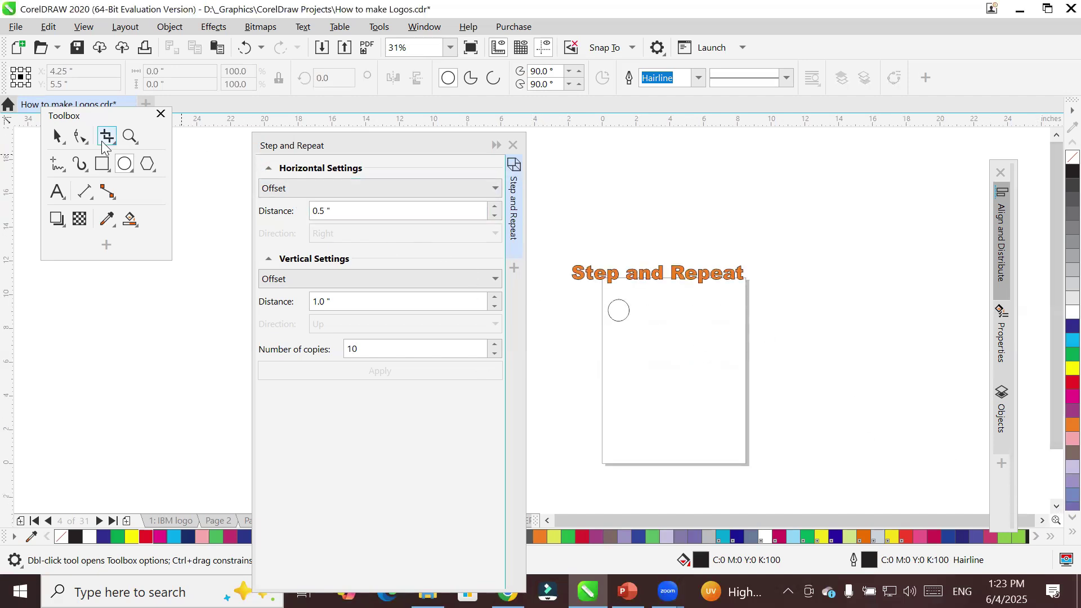
pyautogui.click(57, 137)
pyautogui.moveTo(617, 320); pyautogui.dragTo(615, 459)
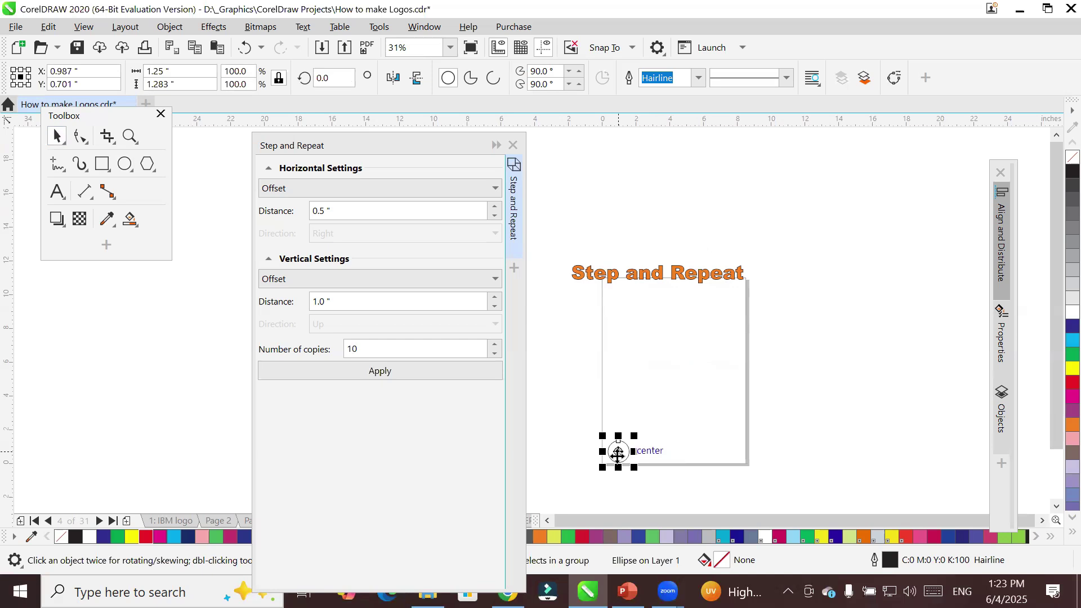
# Resize the circle proportionally to a height of 1 inch and fill it with red
pyautogui.click(197, 72)
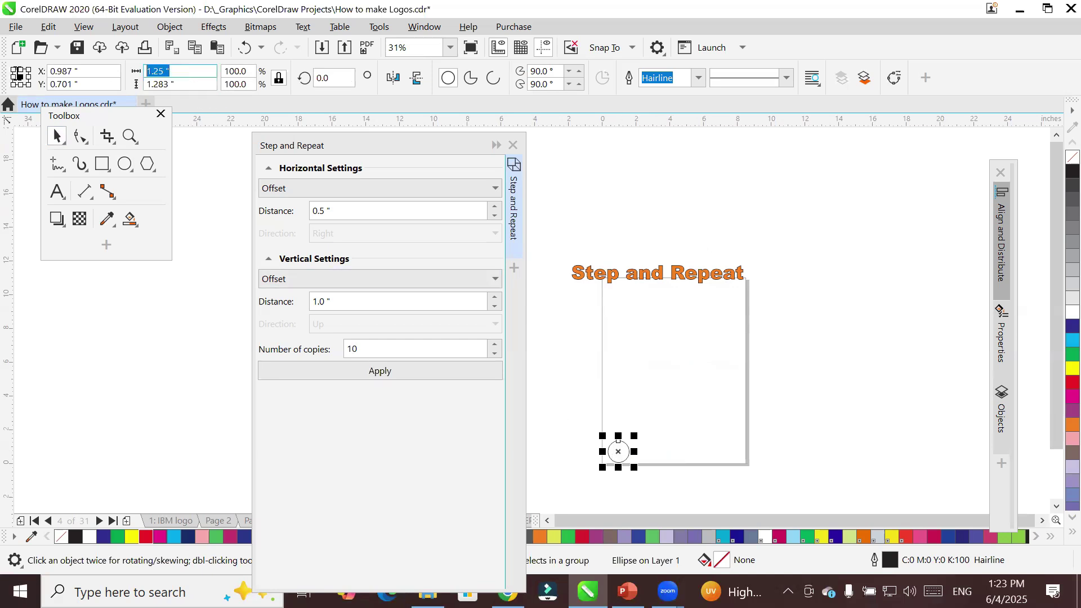
pyautogui.write('1')
pyautogui.press('Tab')
pyautogui.write('1')
pyautogui.press('Return')
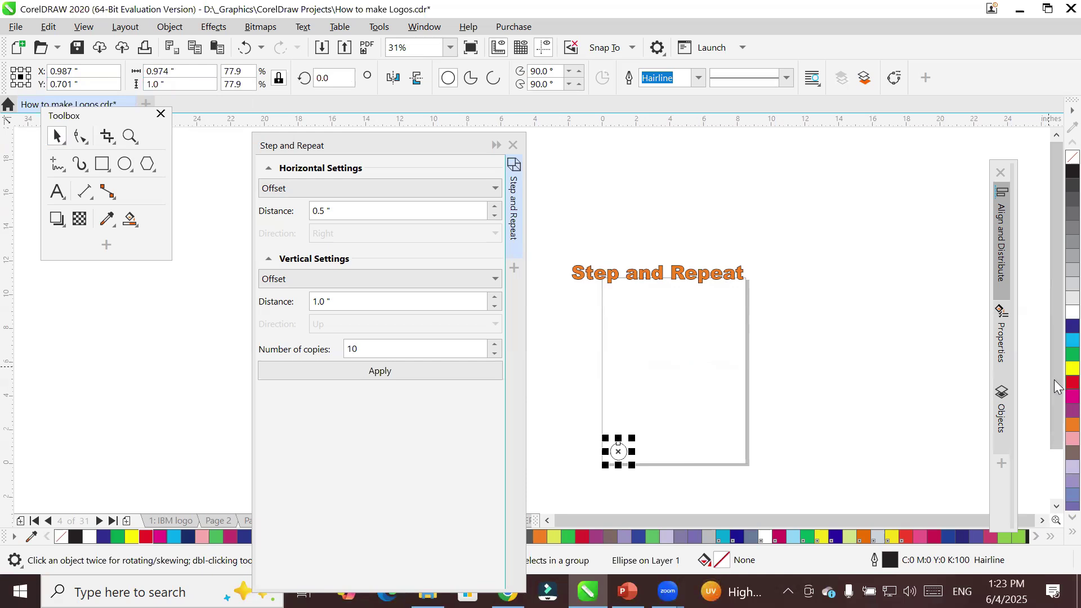
pyautogui.click(1072, 382)
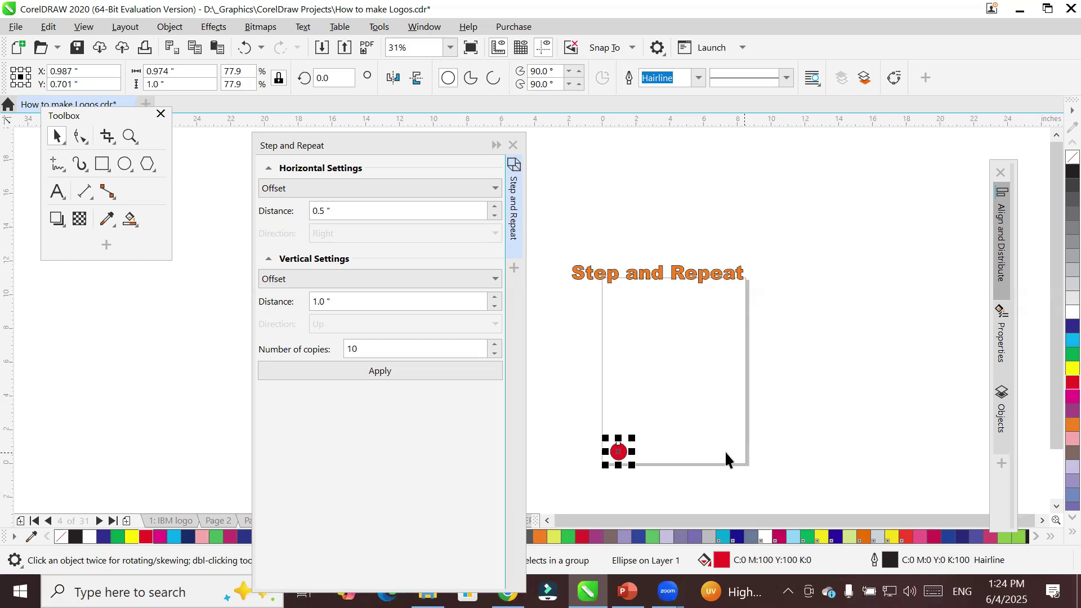
# Place a copy of the red circle directly above the original so that the two circles touch
pyautogui.moveTo(621, 457); pyautogui.dragTo(620, 443)
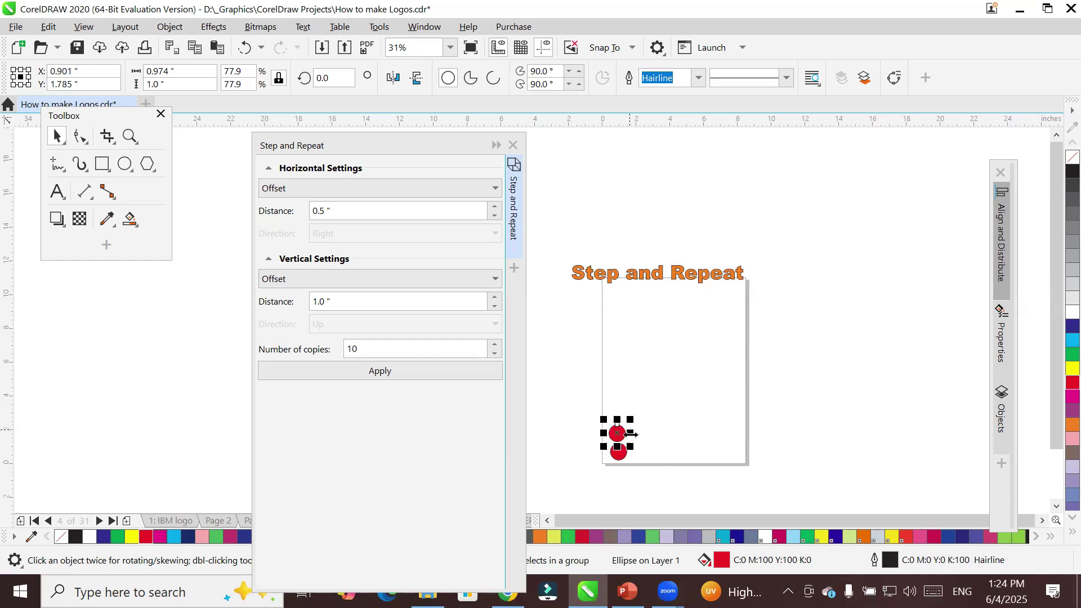
pyautogui.hotkey('ctrl', 'z')
pyautogui.scroll(2, 640, 449)
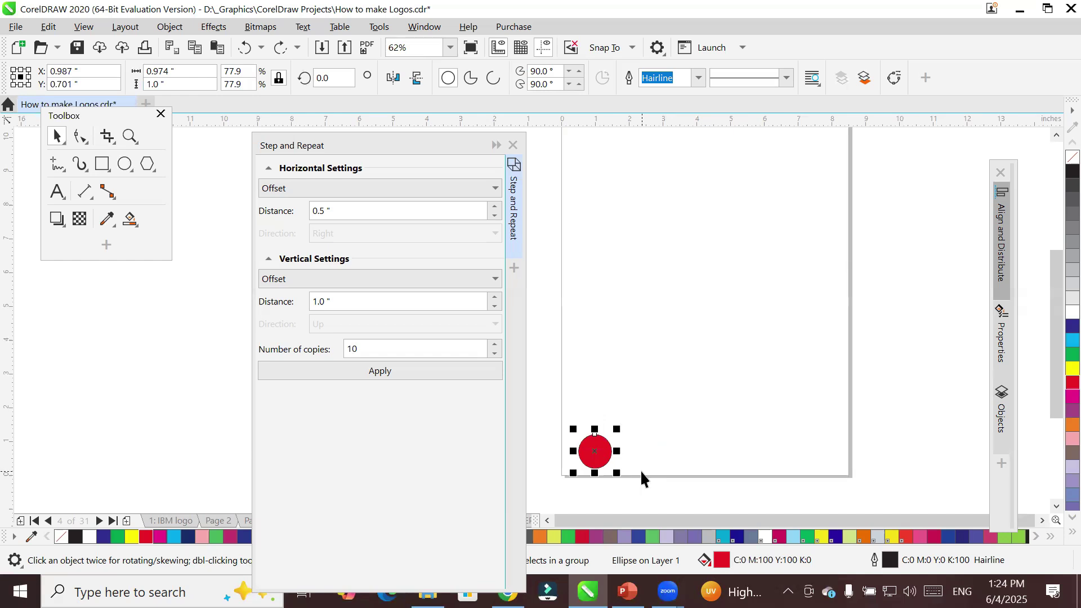
pyautogui.moveTo(408, 152); pyautogui.dragTo(292, 180)
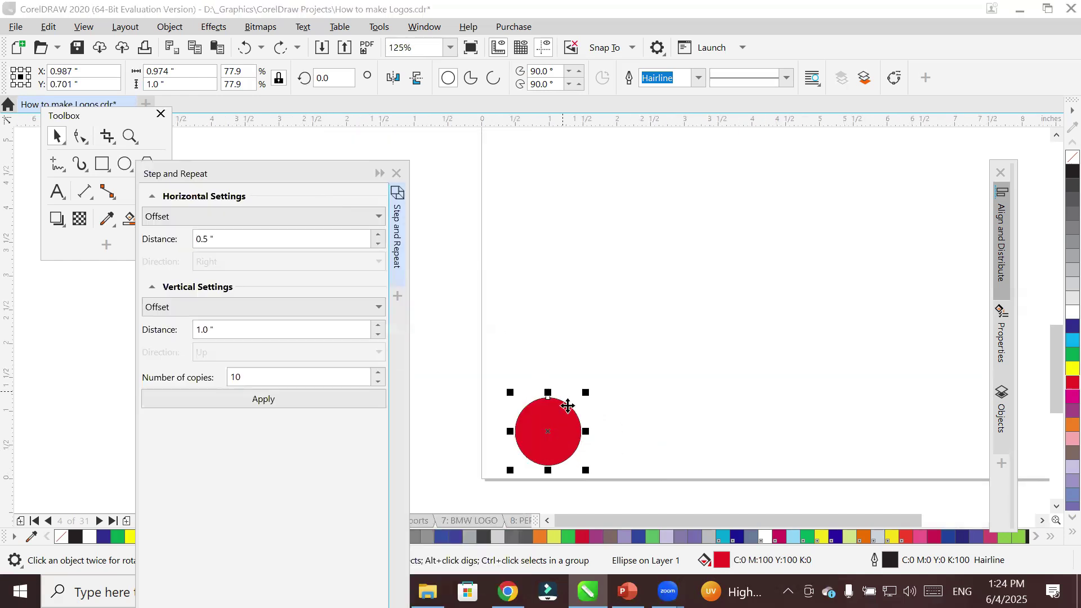
pyautogui.moveTo(560, 438); pyautogui.dragTo(560, 369)
pyautogui.scroll(-1, 893, 388)
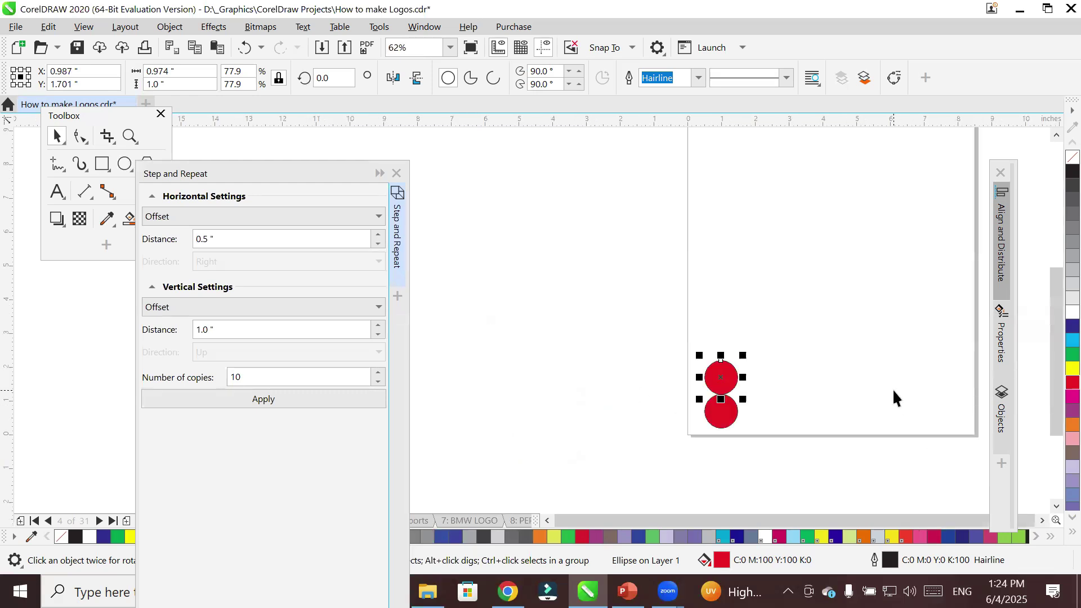
# Repeat the upward duplication nine more times to build a column of circles reaching the page's top edge
pyautogui.click(1056, 135)
pyautogui.hotkey('ctrl', 'r')
pyautogui.hotkey('ctrl', 'r')
pyautogui.hotkey('ctrl', 'r')
pyautogui.hotkey('ctrl', 'r')
pyautogui.hotkey('ctrl', 'r')
pyautogui.hotkey('ctrl', 'r')
pyautogui.hotkey('ctrl', 'r')
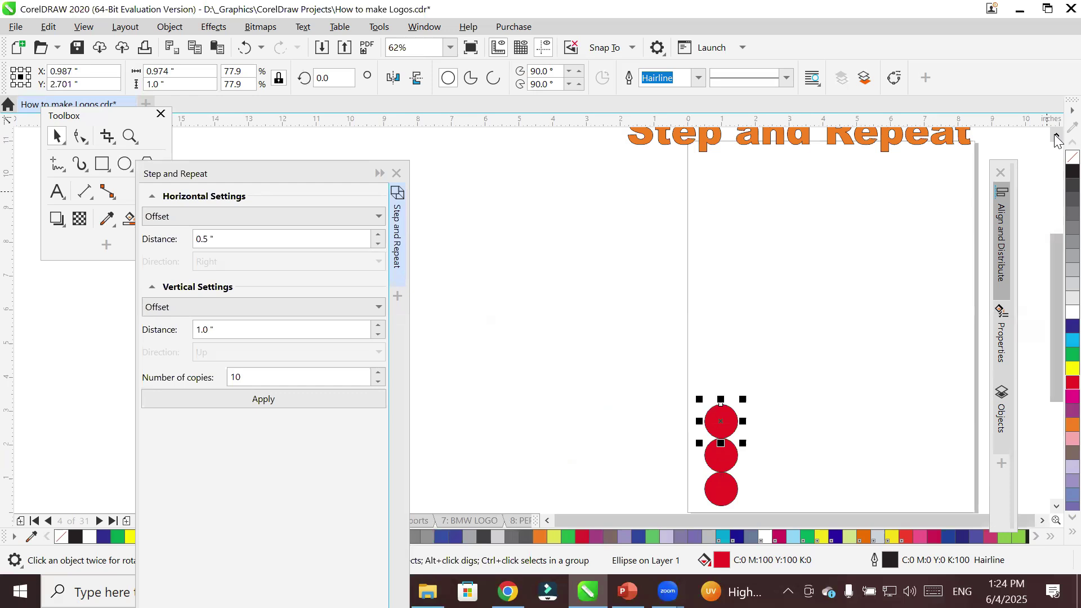
pyautogui.hotkey('ctrl', 'r')
pyautogui.hotkey('ctrl', 'r')
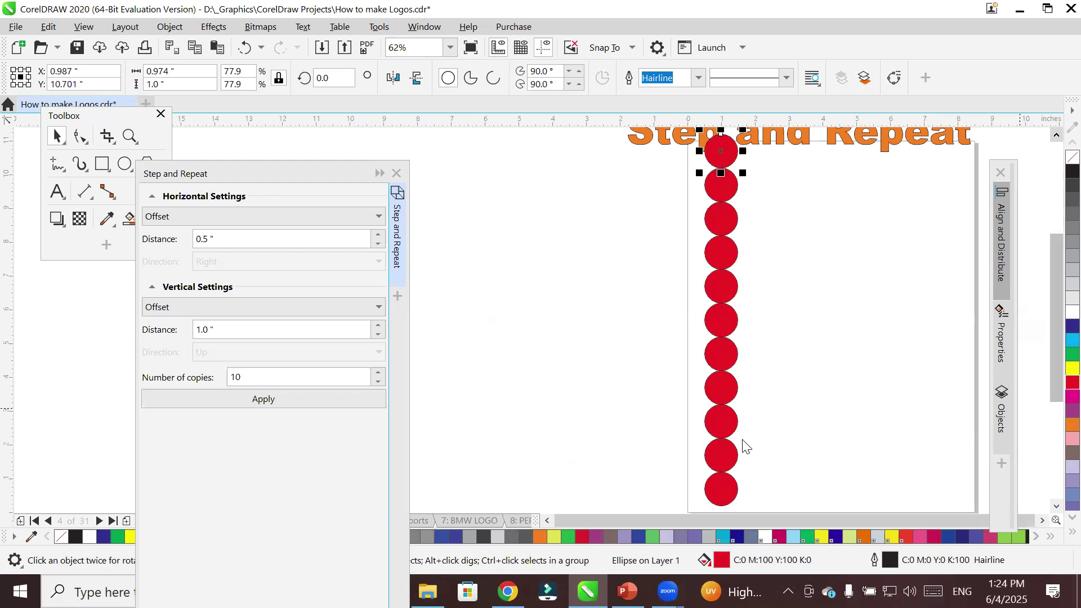
# Copy the column's bottom circle to its right side and repeat that duplication six times to form a row along the page bottom
pyautogui.click(713, 493)
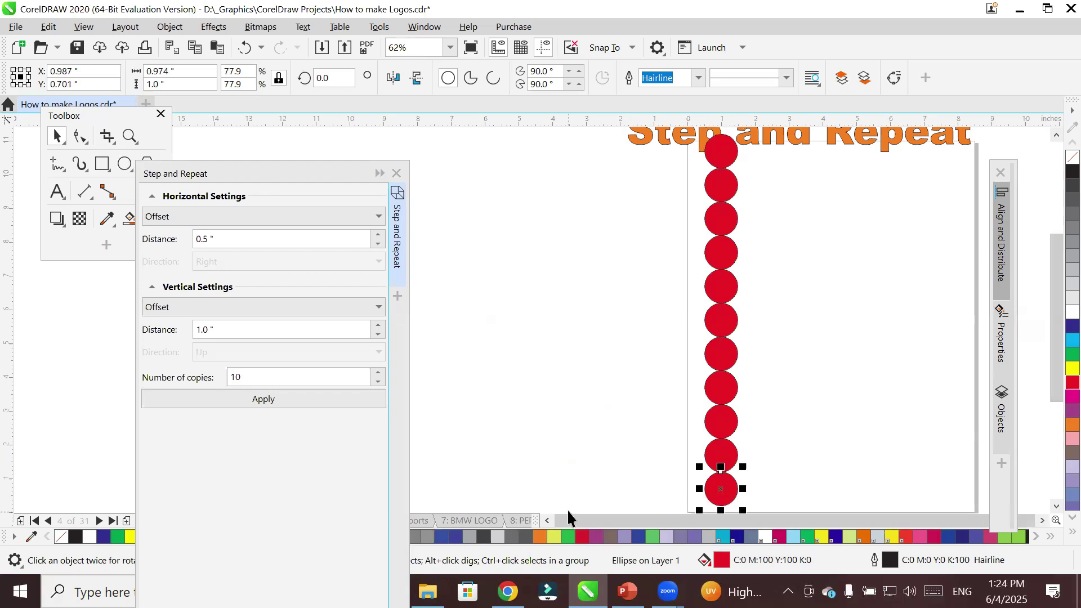
pyautogui.moveTo(725, 488); pyautogui.dragTo(753, 488)
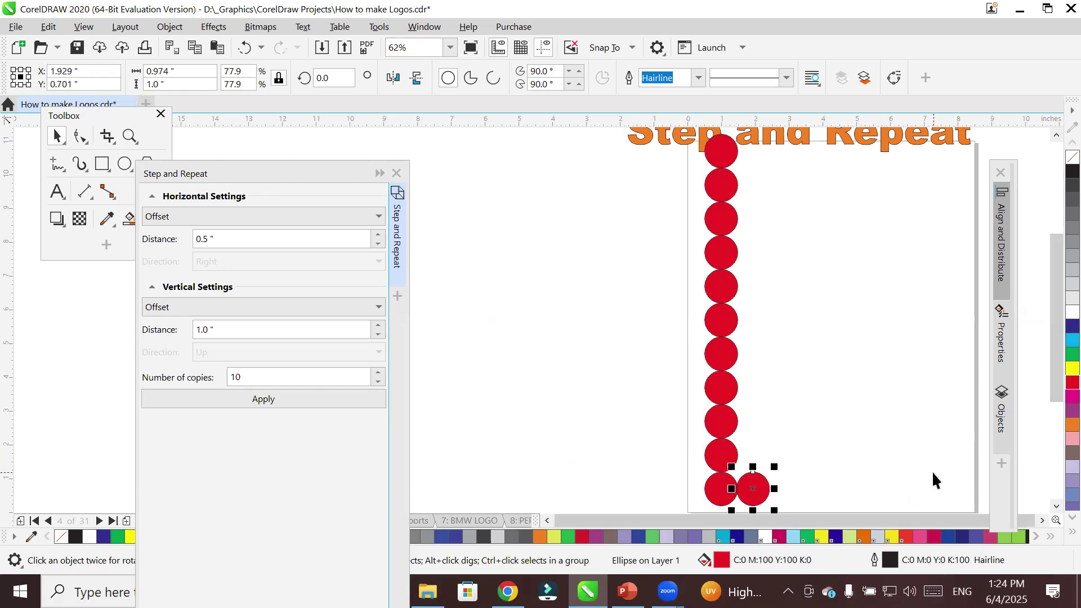
pyautogui.hotkey('ctrl', 'r')
pyautogui.hotkey('ctrl', 'r')
pyautogui.hotkey('ctrl', 'r')
pyautogui.hotkey('ctrl', 'r')
pyautogui.hotkey('ctrl', 'r')
pyautogui.hotkey('ctrl', 'r')
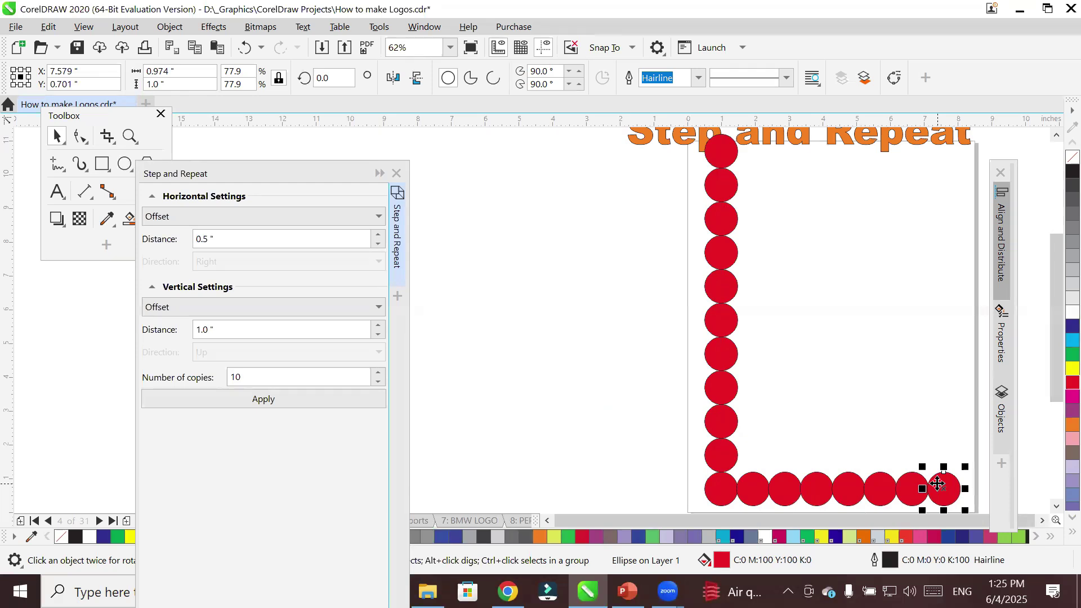
# Undo all the duplications of the row and the column, leaving only the original red circle
pyautogui.hotkey('ctrl', 'z')
pyautogui.hotkey('ctrl', 'z')
pyautogui.hotkey('ctrl', 'z')
pyautogui.hotkey('ctrl', 'z')
pyautogui.hotkey('ctrl', 'z')
pyautogui.hotkey('ctrl', 'z')
pyautogui.hotkey('ctrl', 'z')
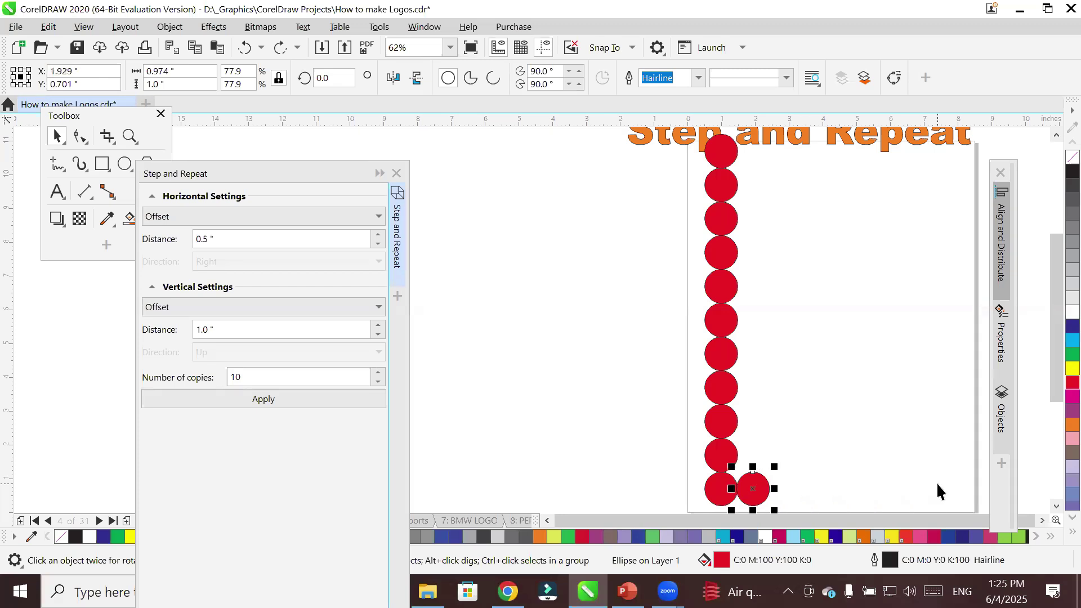
pyautogui.hotkey('ctrl', 'z')
pyautogui.hotkey('ctrl', 'z')
pyautogui.hotkey('ctrl', 'z')
pyautogui.hotkey('ctrl', 'z')
pyautogui.hotkey('ctrl', 'z')
pyautogui.hotkey('ctrl', 'z')
pyautogui.hotkey('ctrl', 'z')
pyautogui.hotkey('ctrl', 'z')
pyautogui.hotkey('ctrl', 'z')
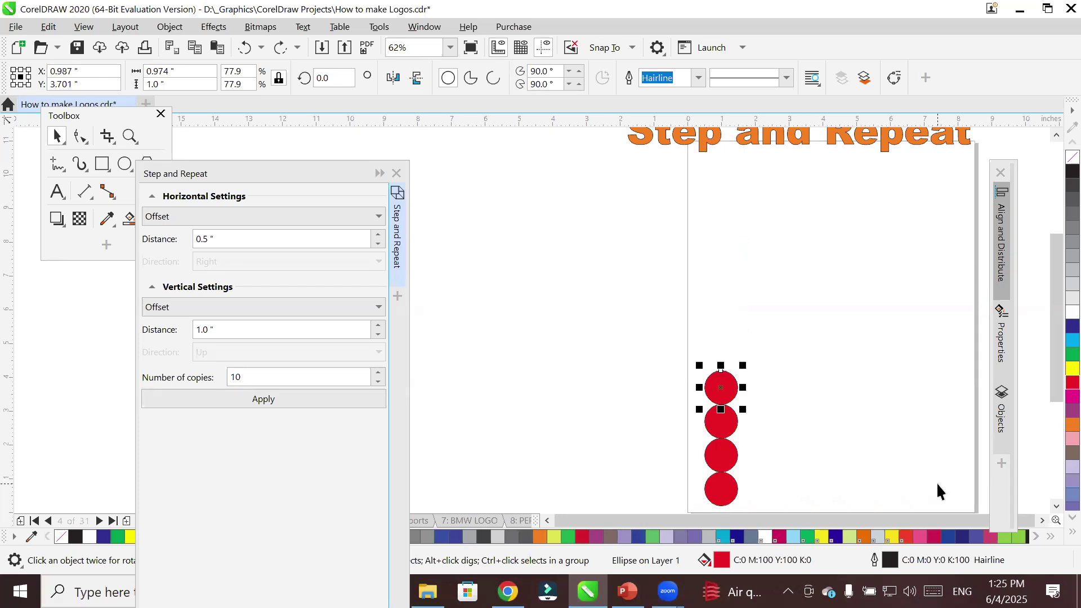
pyautogui.hotkey('ctrl', 'z')
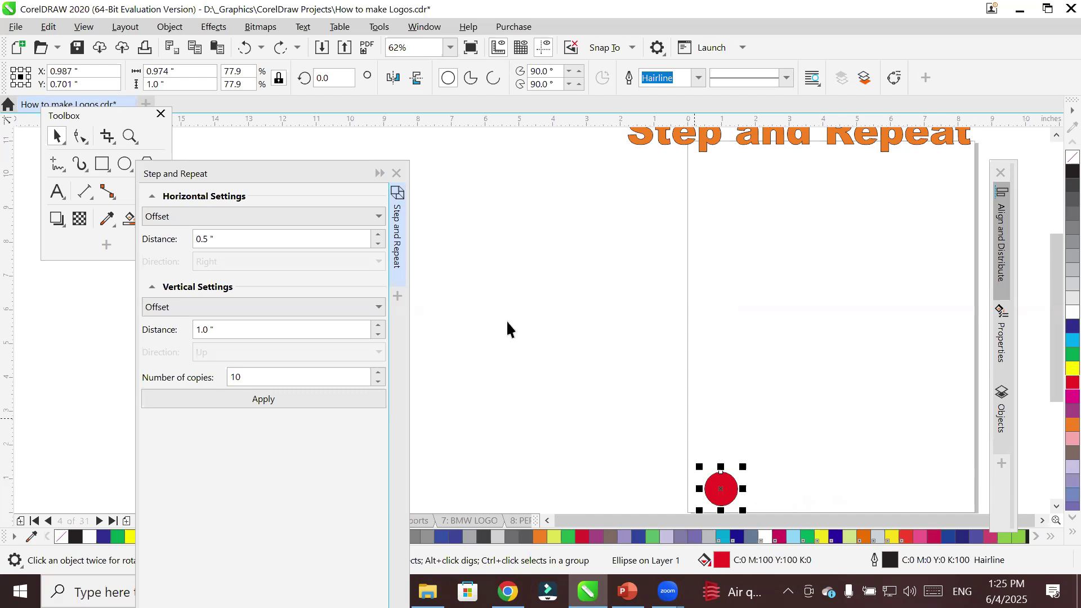
# Set the Step and Repeat horizontal offset distance to 1 inch and the vertical offset distance to 0
pyautogui.click(227, 241)
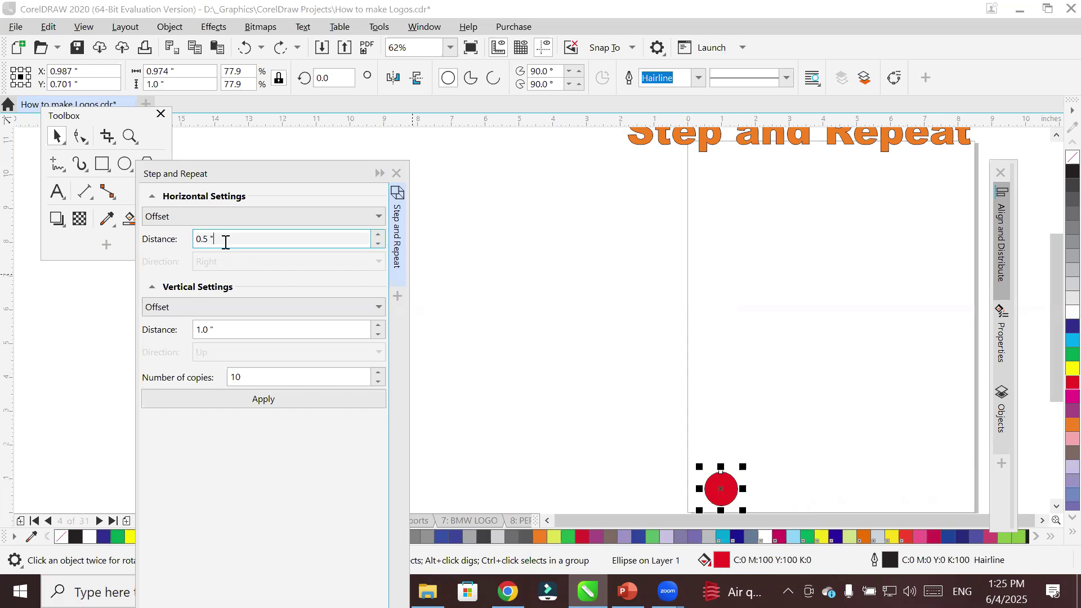
pyautogui.moveTo(225, 242); pyautogui.dragTo(128, 230)
pyautogui.write('1')
pyautogui.click(217, 331)
pyautogui.moveTo(217, 331); pyautogui.dragTo(112, 329)
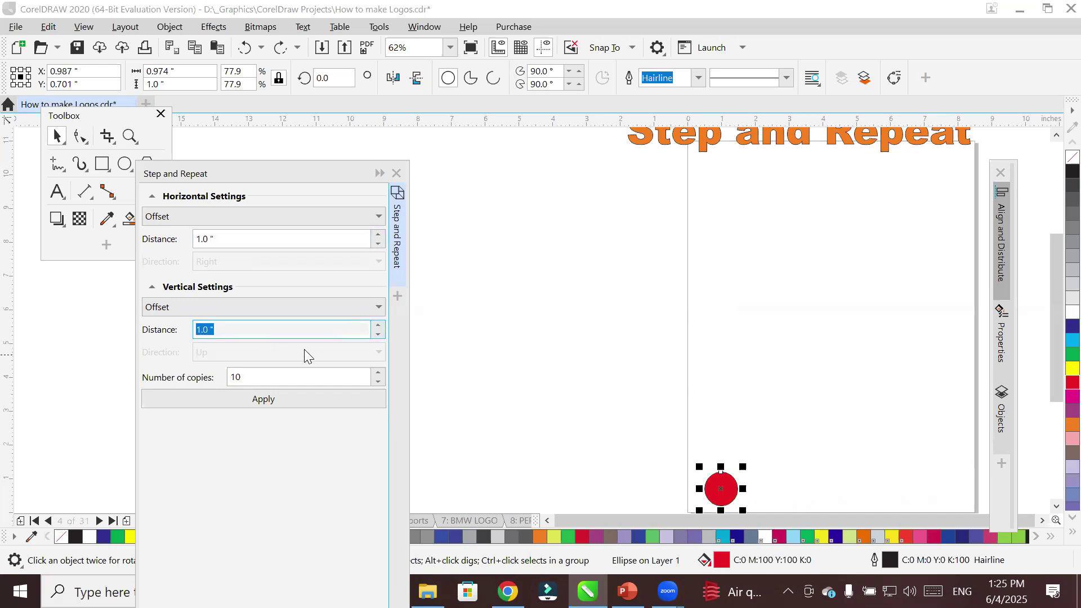
pyautogui.write('0')
# Apply Step and Repeat with 10 copies to lay out a horizontal row of red circles from the original
pyautogui.click(270, 377)
pyautogui.doubleClick(258, 376)
pyautogui.click(266, 408)
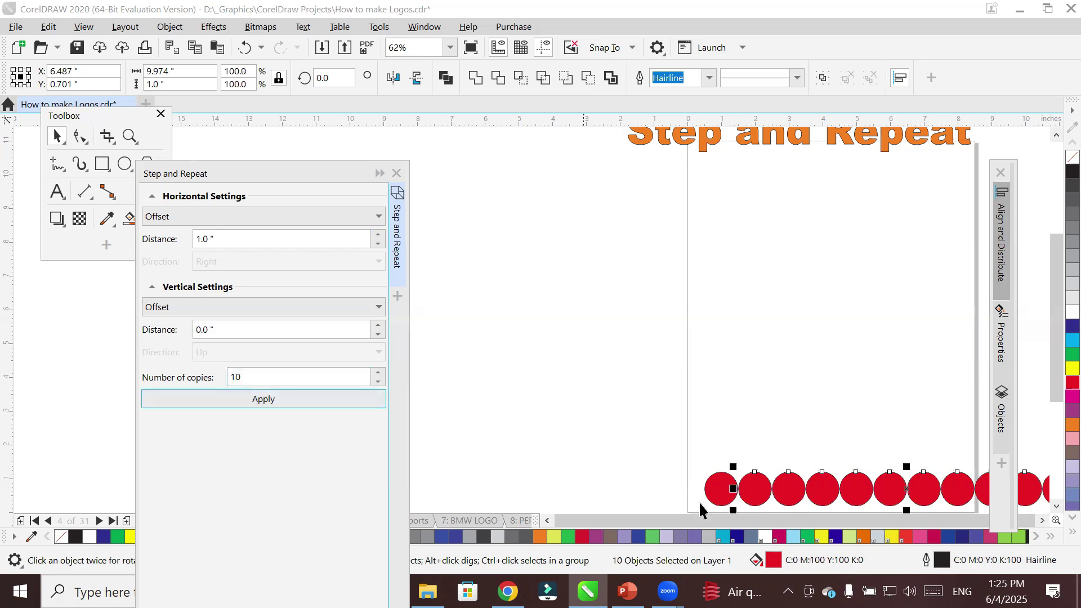
# Apply Step and Repeat to the original red circle with 0 horizontal offset, 1 inch vertical offset and 10 copies to build a column
pyautogui.click(1043, 522)
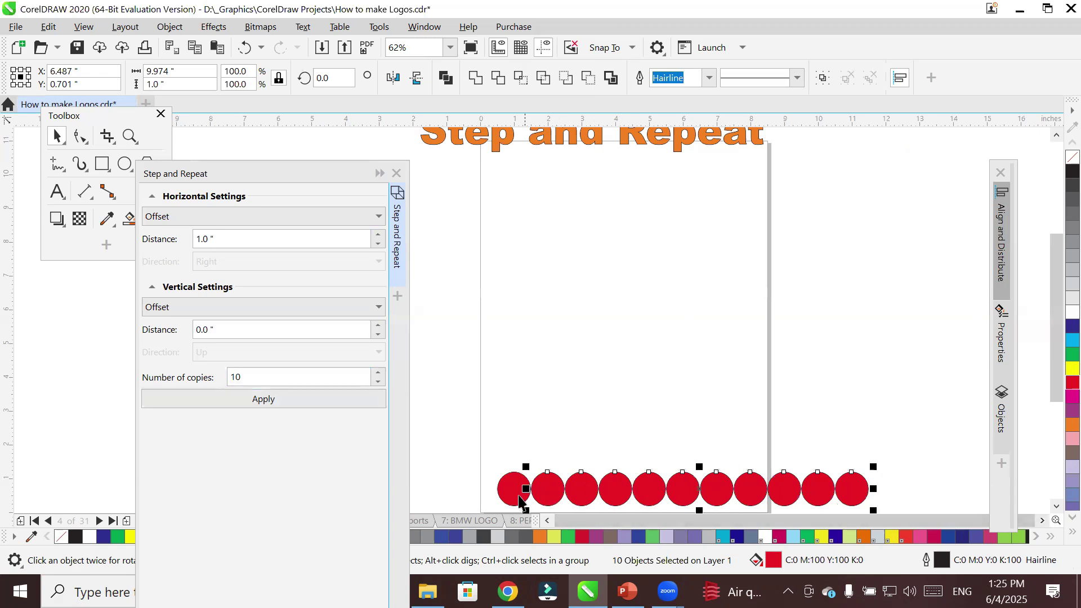
pyautogui.click(516, 488)
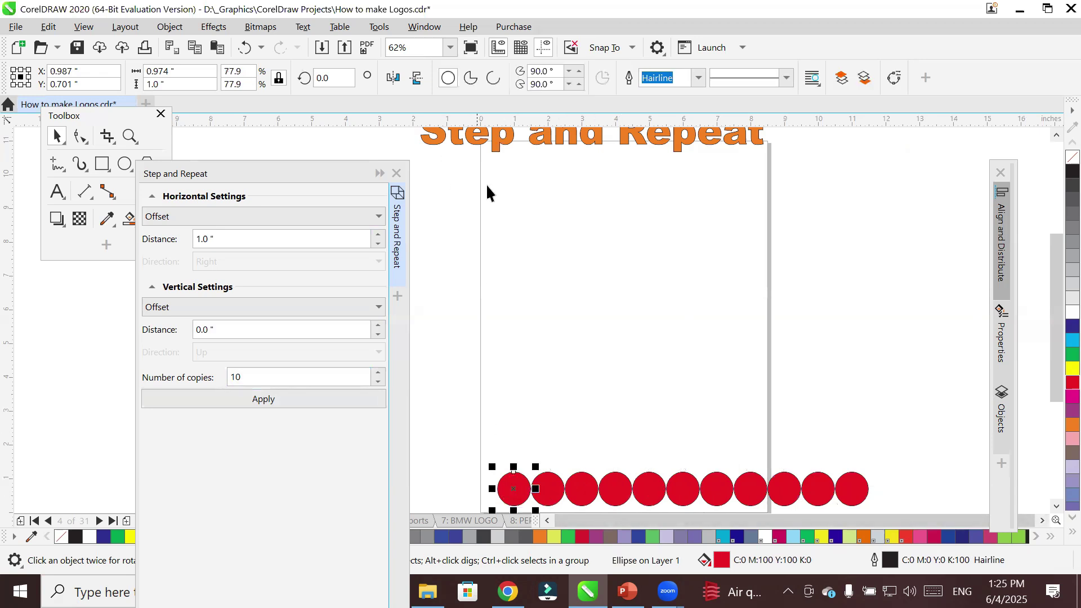
pyautogui.doubleClick(222, 239)
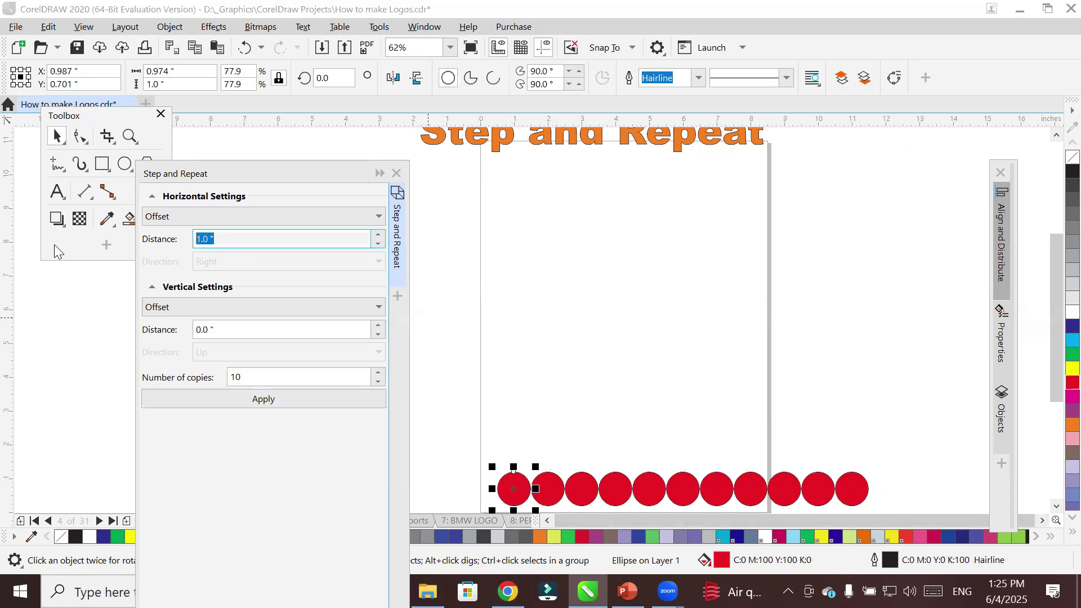
pyautogui.write('0')
pyautogui.doubleClick(220, 330)
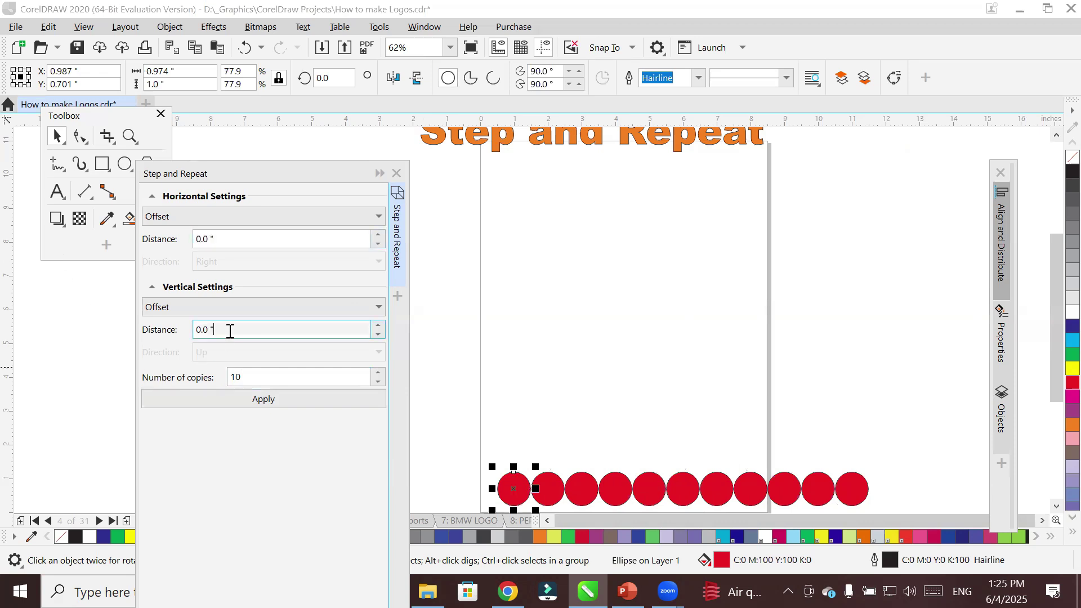
pyautogui.write('1')
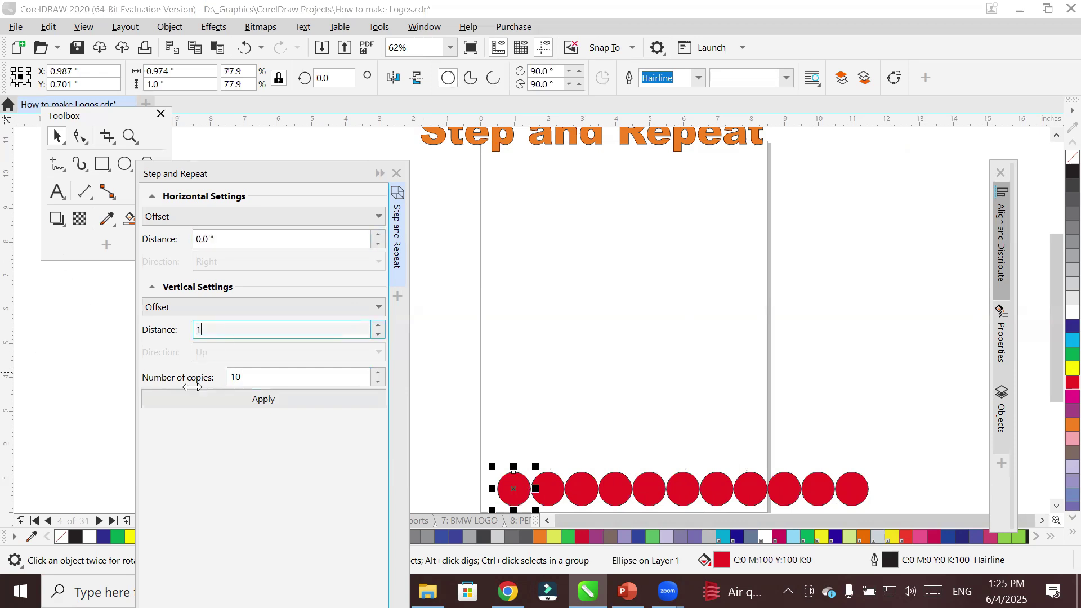
pyautogui.click(280, 392)
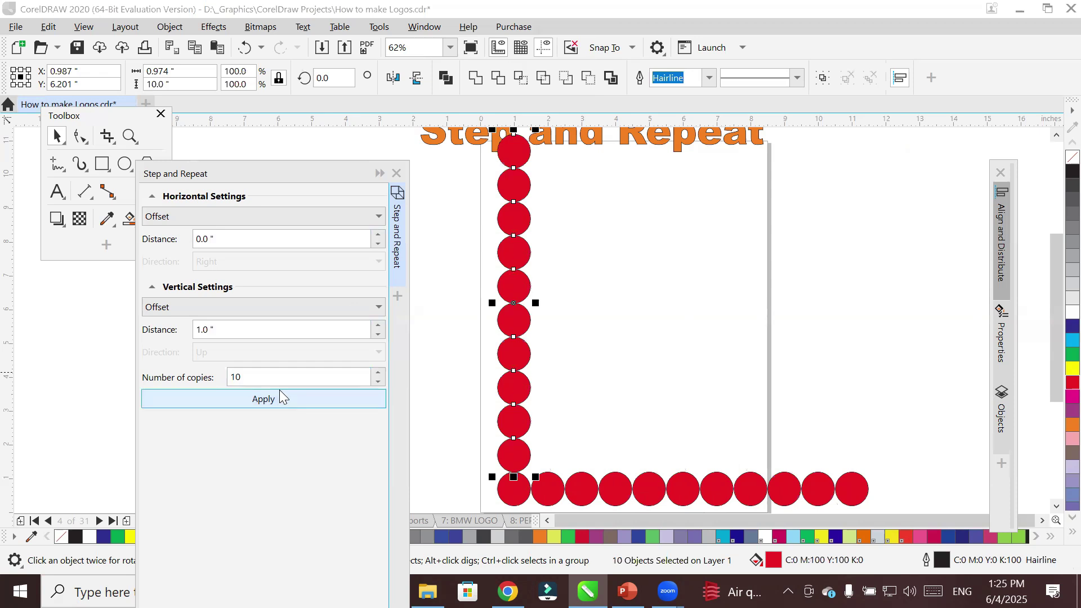
# Undo the column and row of circle copies and delete the remaining original red circle
pyautogui.hotkey('ctrl', 'z')
pyautogui.hotkey('ctrl', 'z')
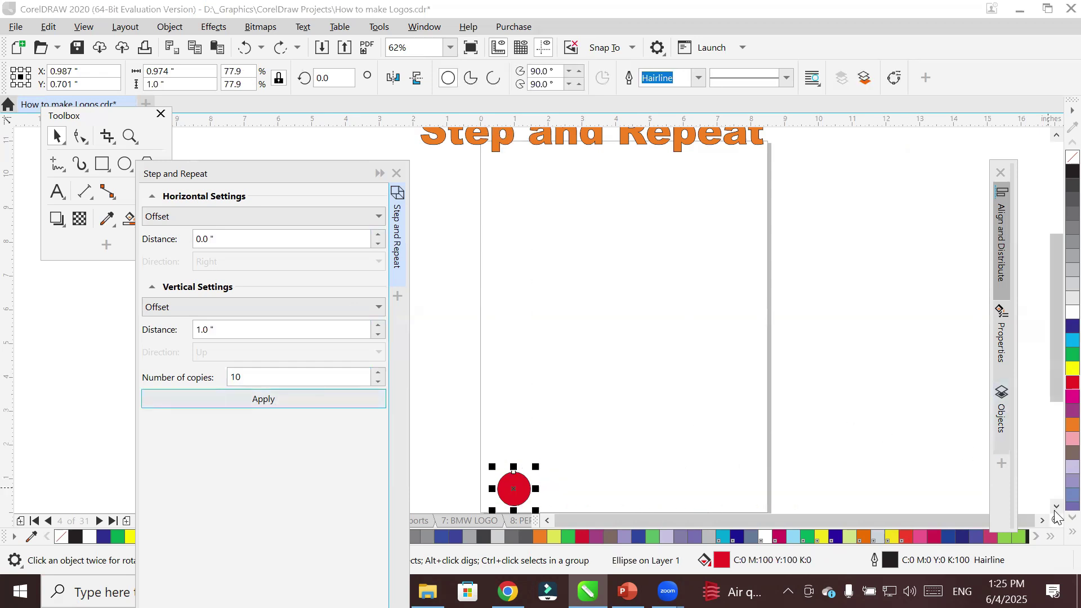
pyautogui.click(1042, 521)
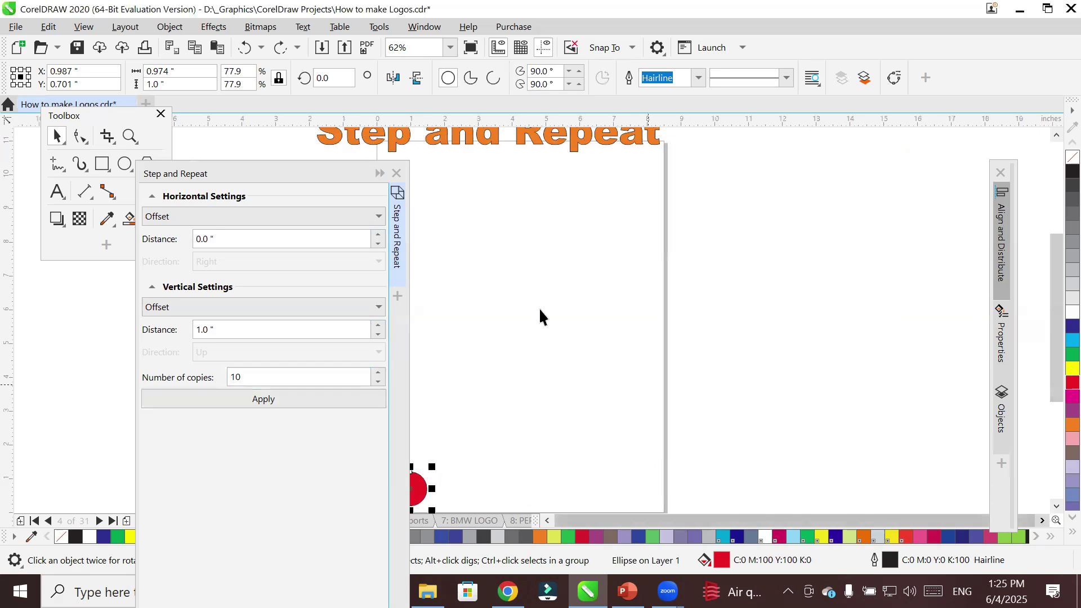
pyautogui.moveTo(241, 173); pyautogui.dragTo(125, 176)
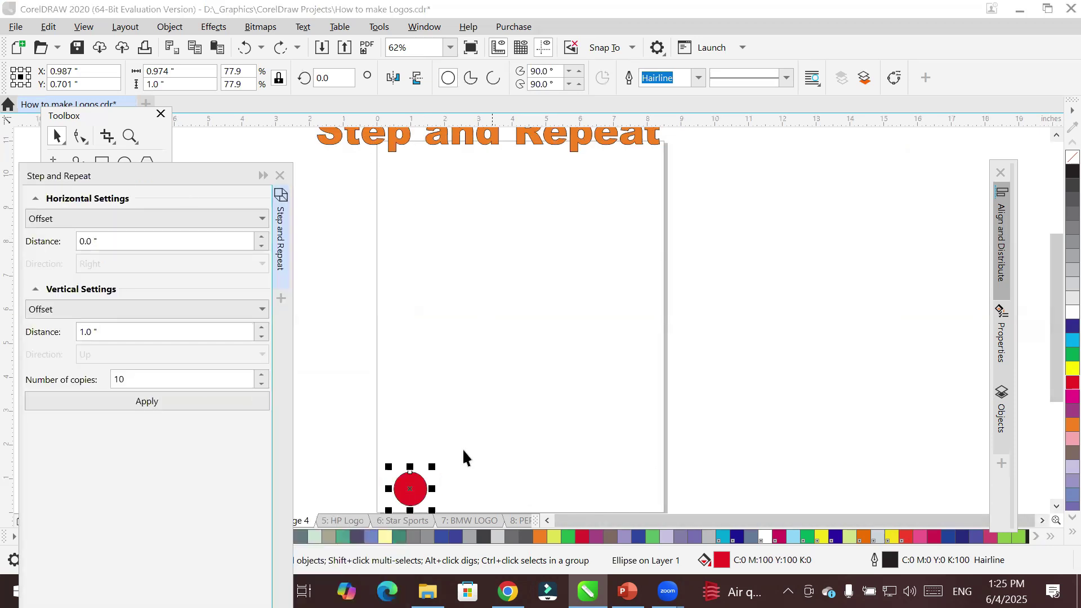
pyautogui.press('Delete')
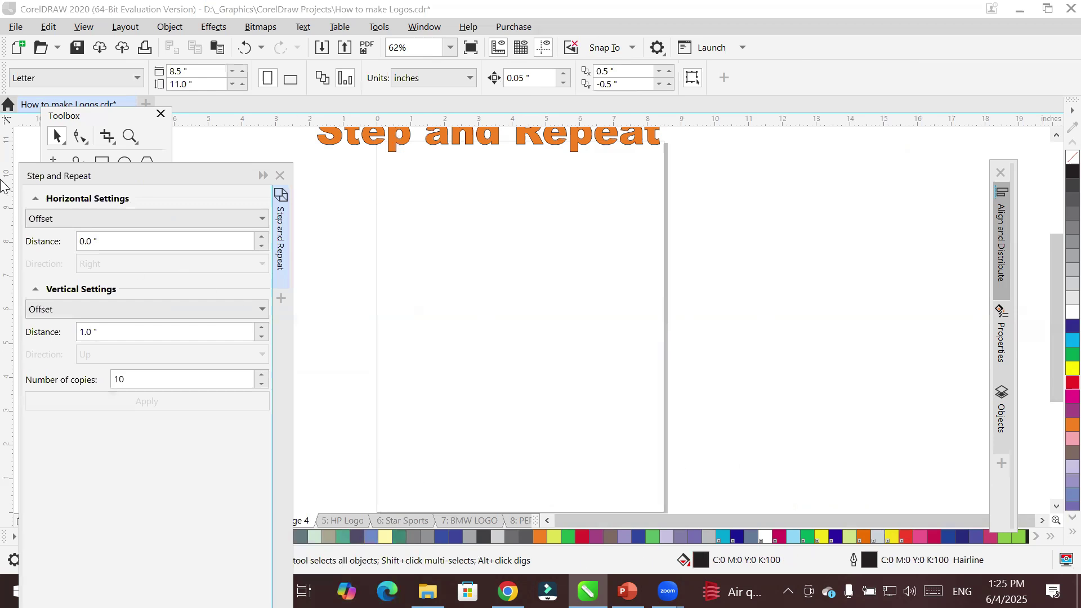
# Draw a black-filled rectangle about 1.85 by 0.55 inches in the page's bottom-left corner
pyautogui.doubleClick(84, 178)
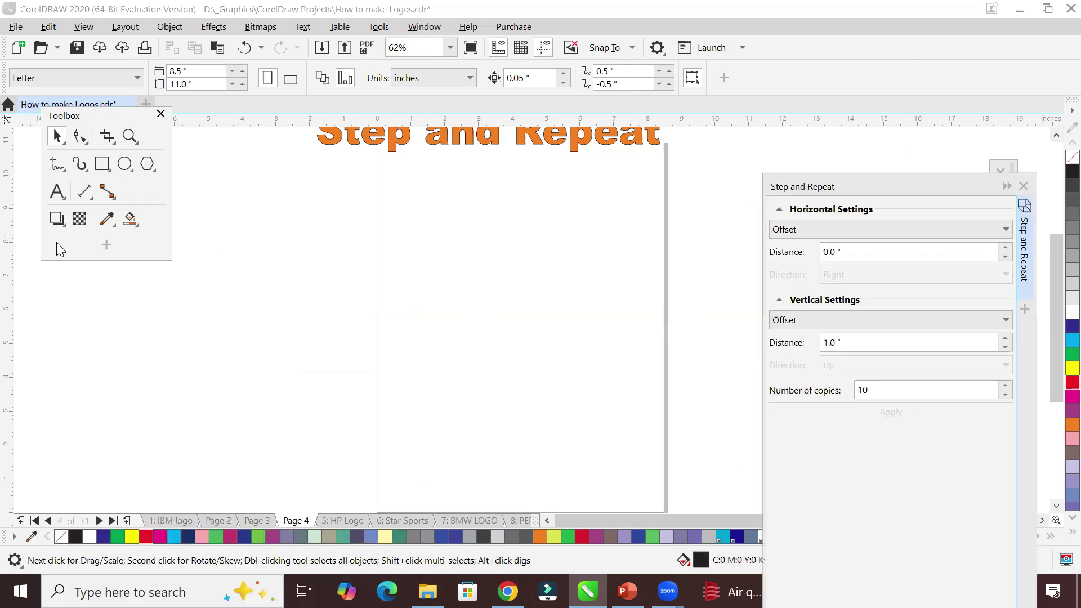
pyautogui.press('F6')
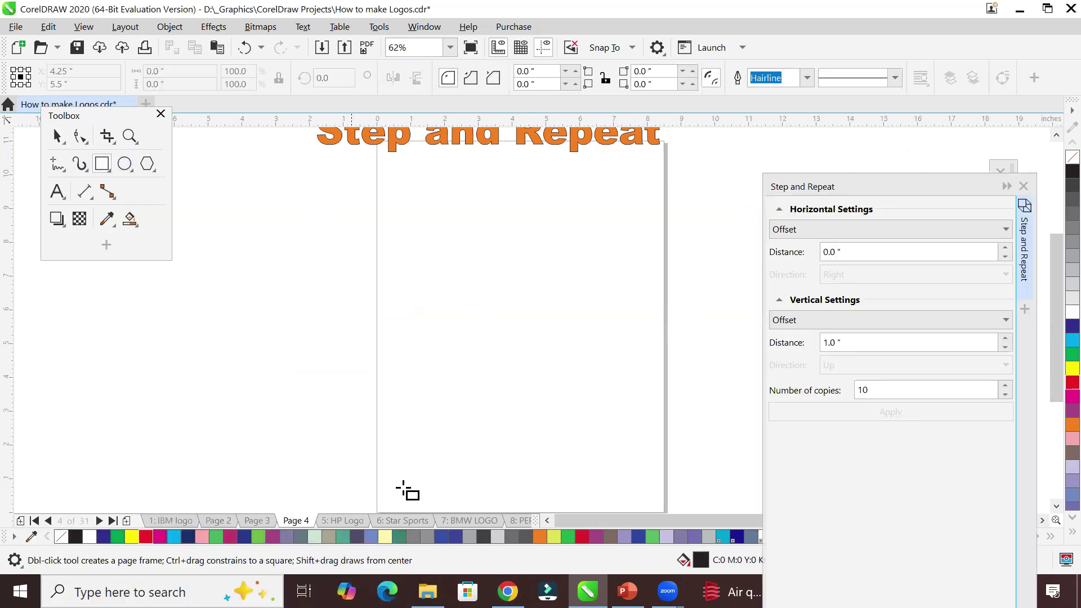
pyautogui.moveTo(382, 481); pyautogui.dragTo(402, 501)
pyautogui.click(56, 136)
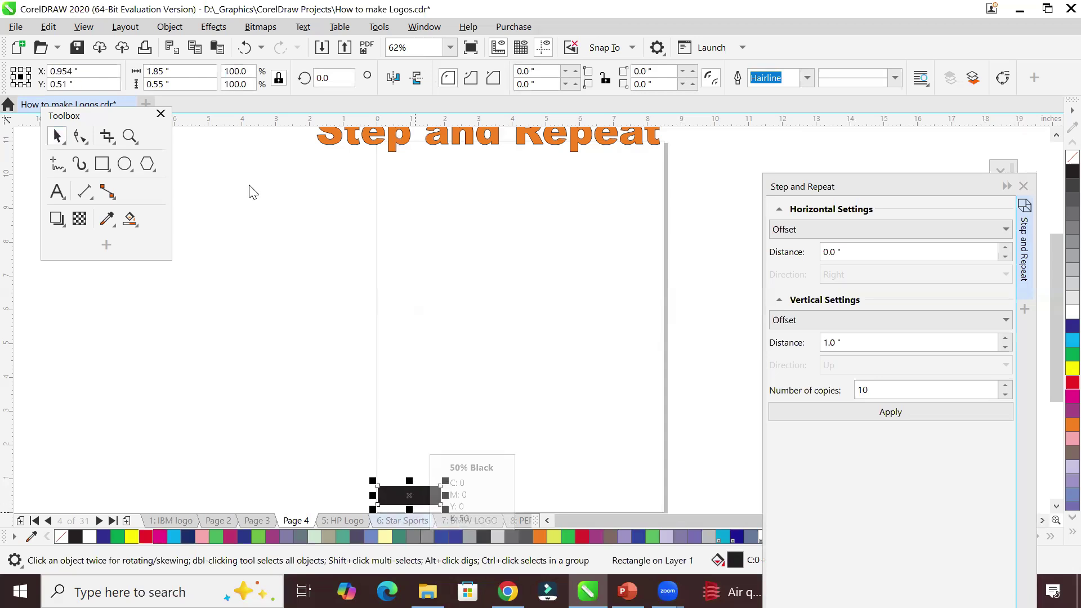
# Set the black rectangle's width to 2 inches with its proportions locked
pyautogui.click(163, 71)
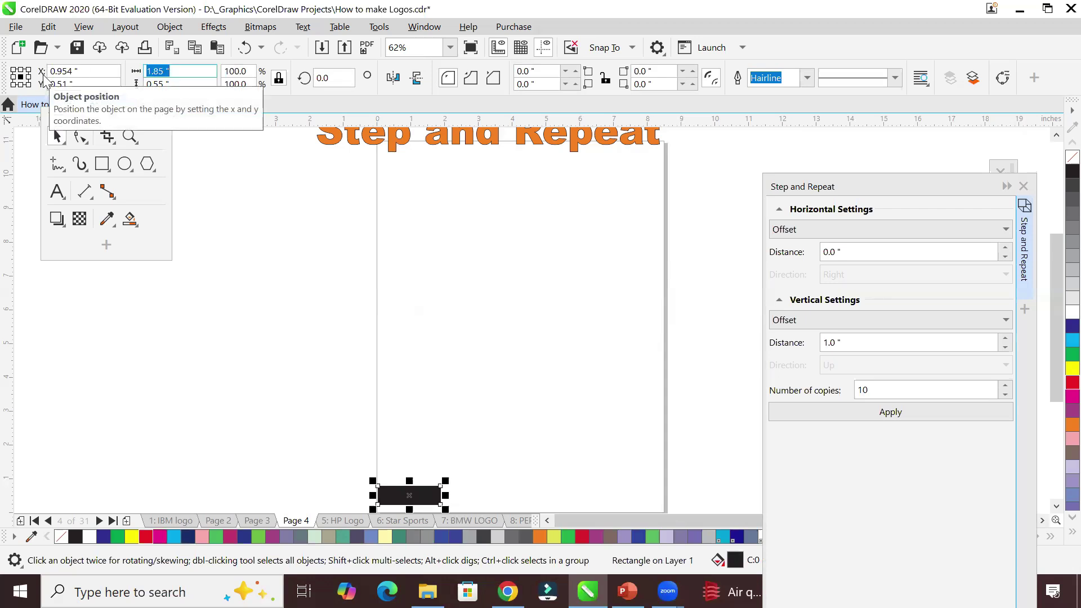
pyautogui.write('2')
pyautogui.press('Tab')
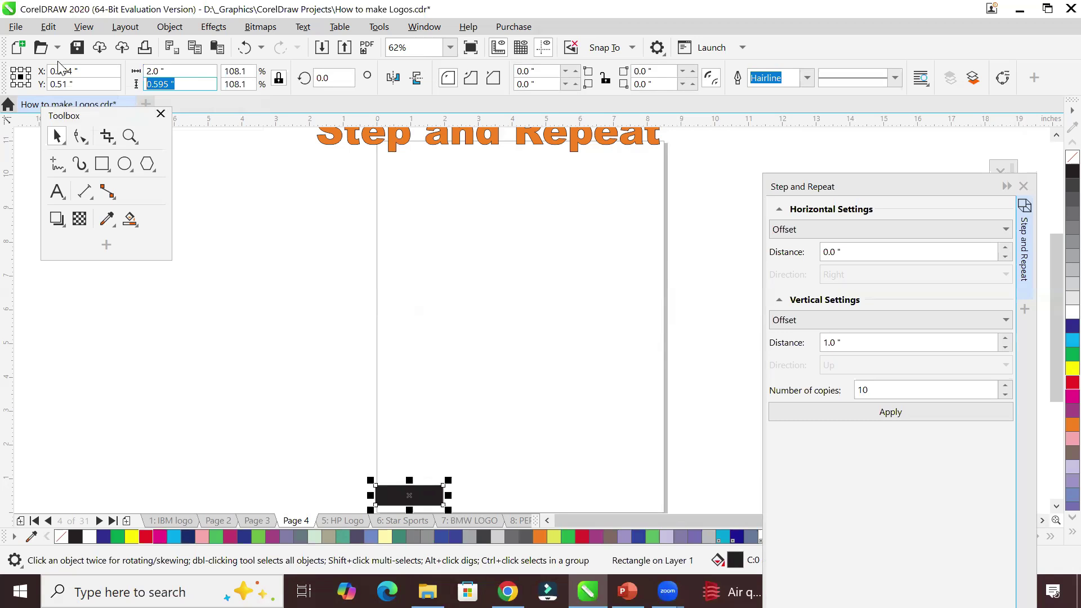
# Try to set the rectangle's height to 1 inch and undo the resulting resize
pyautogui.write('1')
pyautogui.press('Return')
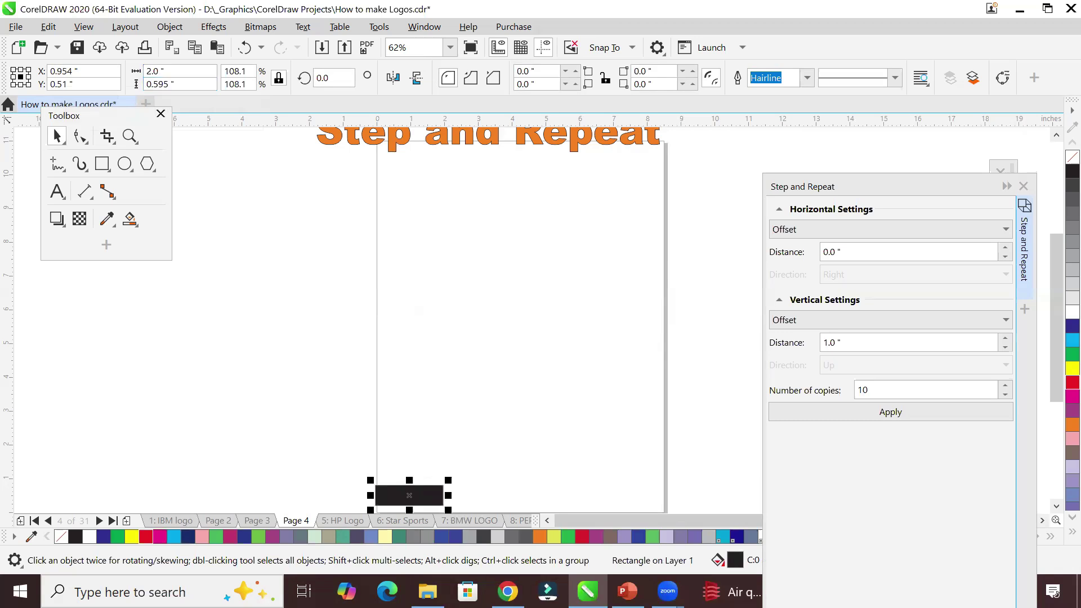
pyautogui.click(176, 80)
pyautogui.write('1')
pyautogui.press('Return')
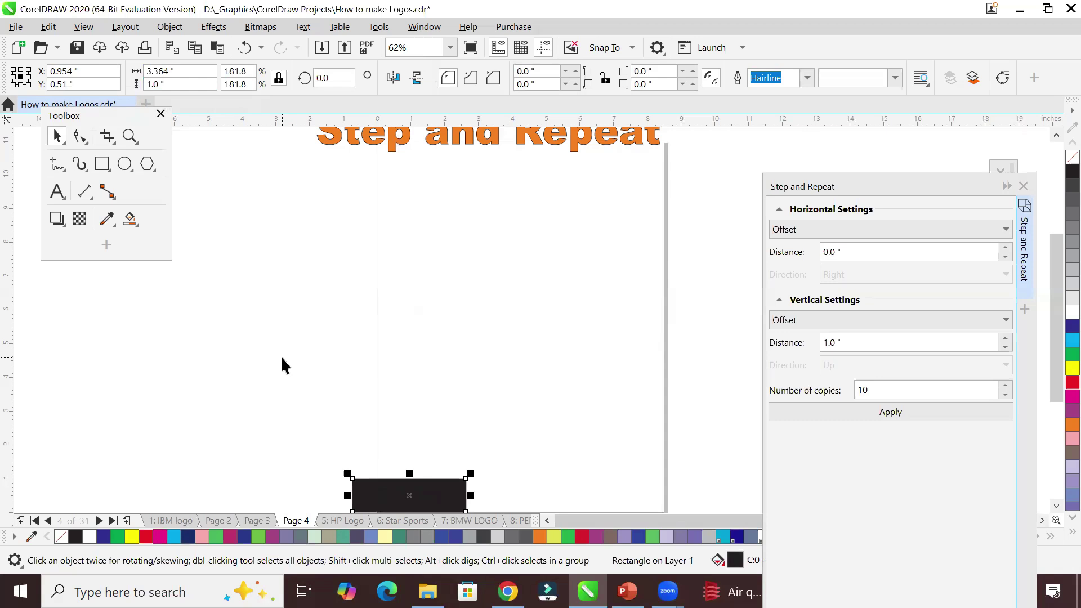
pyautogui.hotkey('ctrl', 'z')
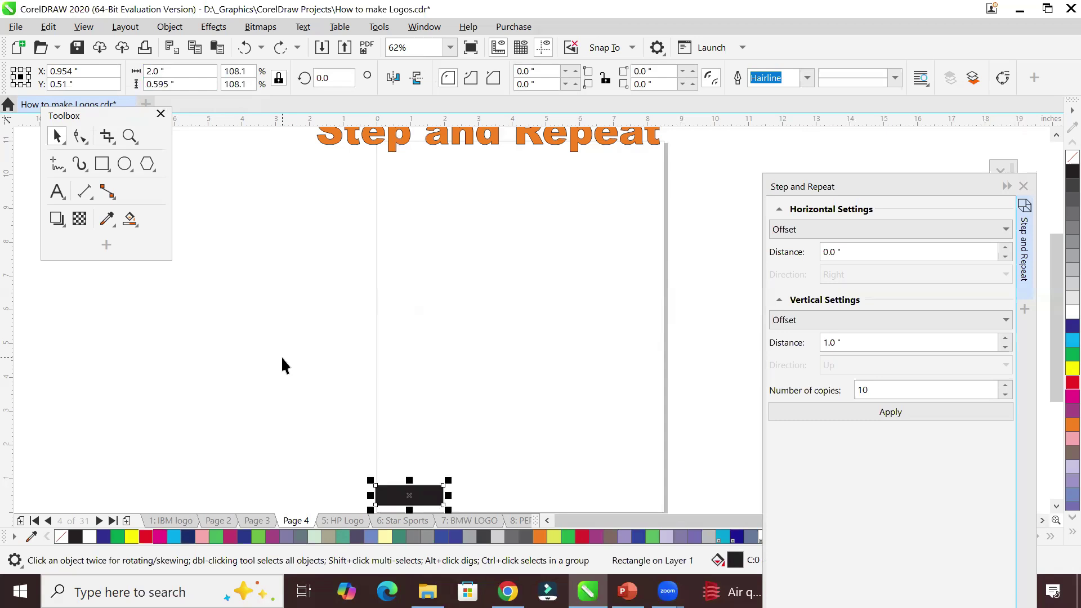
# Set the rectangle's reference point to its bottom-left corner and its height to 0.5 inch
pyautogui.click(12, 84)
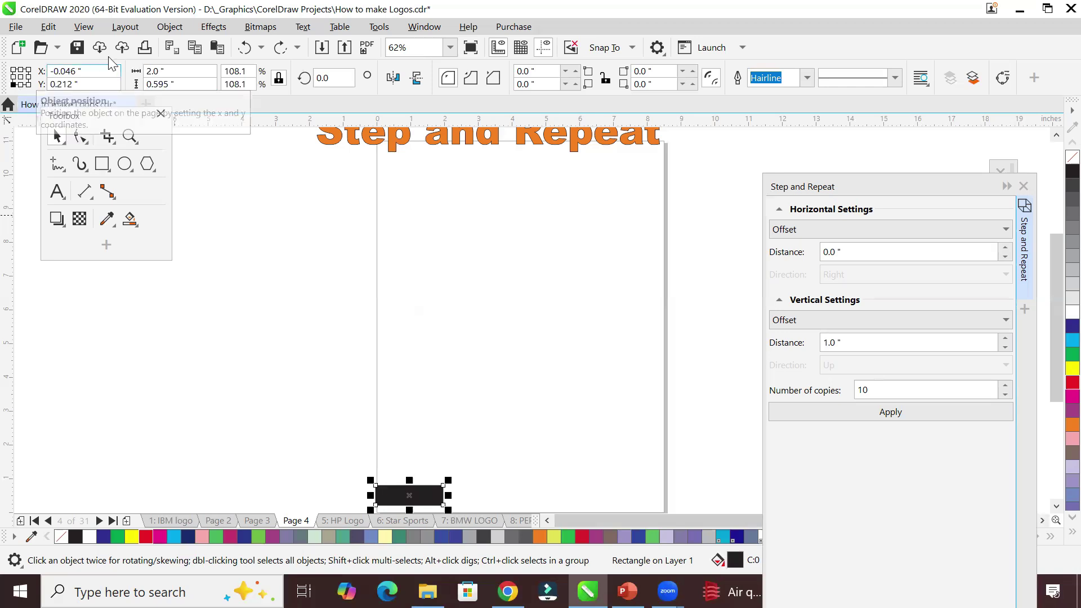
pyautogui.click(180, 71)
pyautogui.click(186, 84)
pyautogui.press('BackSpace')
pyautogui.write('0.5')
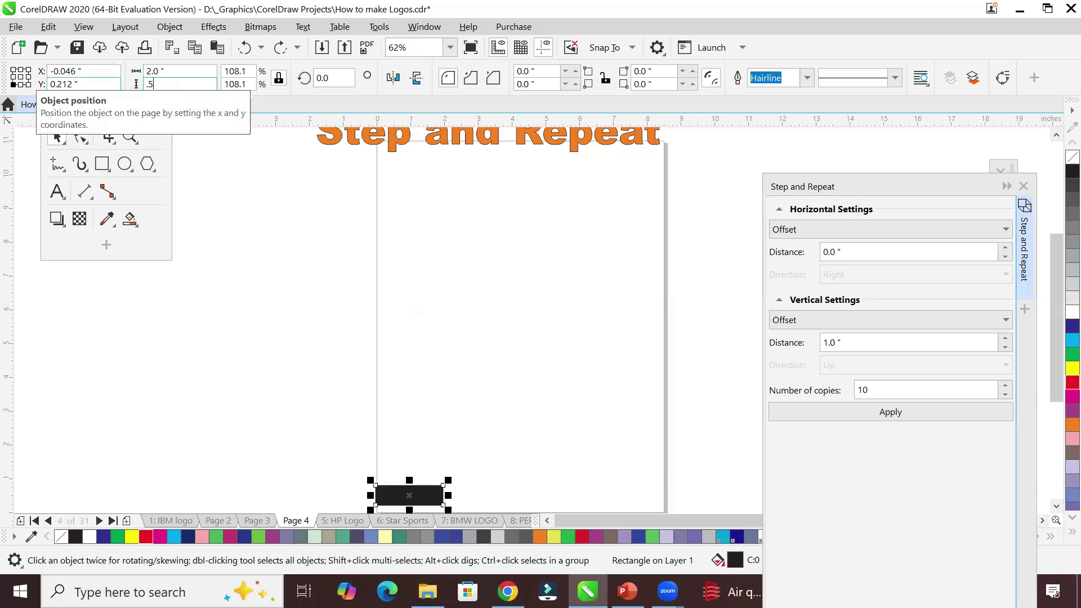
pyautogui.press('Return')
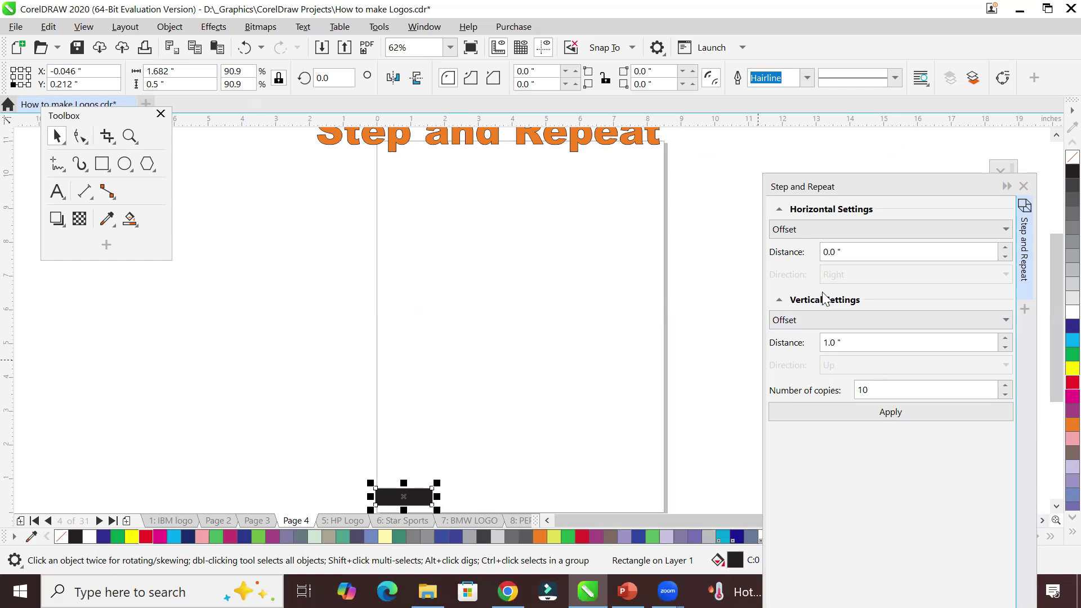
pyautogui.click(855, 252)
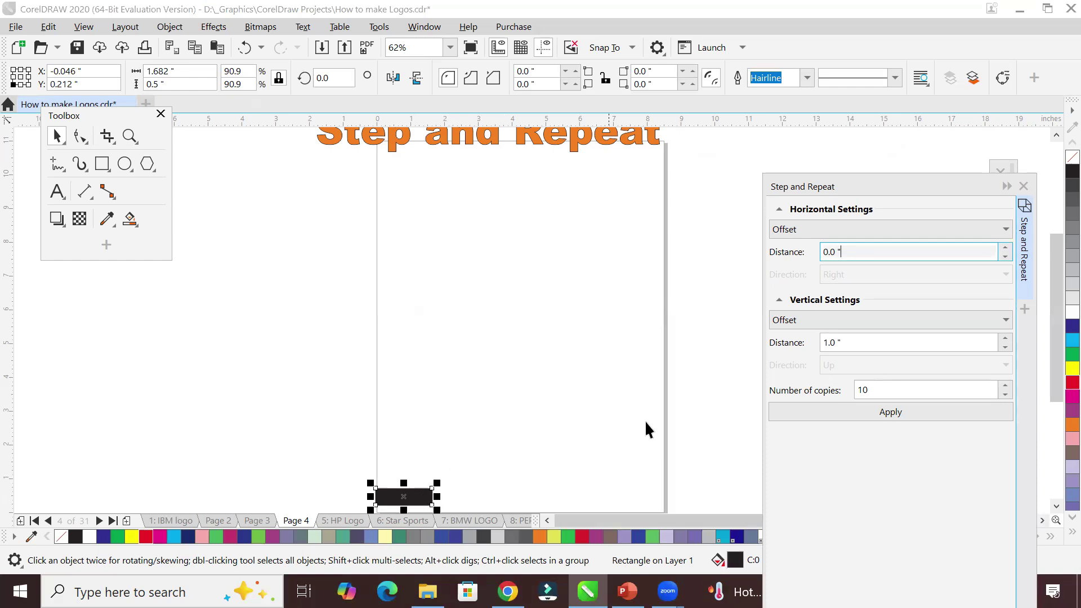
pyautogui.moveTo(856, 252); pyautogui.dragTo(758, 253)
pyautogui.moveTo(865, 345); pyautogui.dragTo(755, 350)
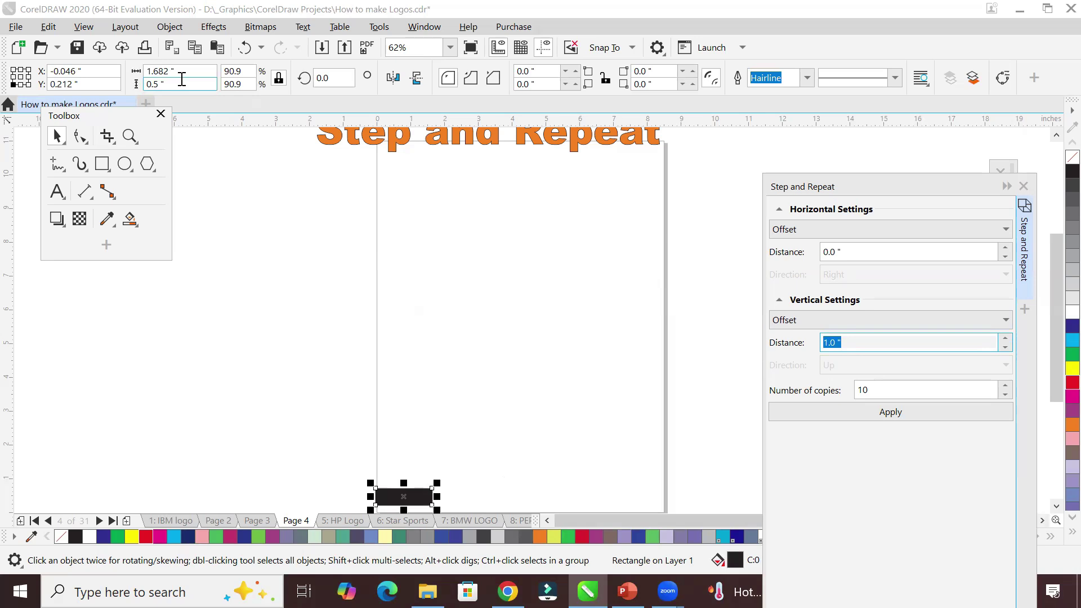
pyautogui.click(417, 493)
pyautogui.click(417, 496)
pyautogui.click(335, 425)
pyautogui.click(402, 498)
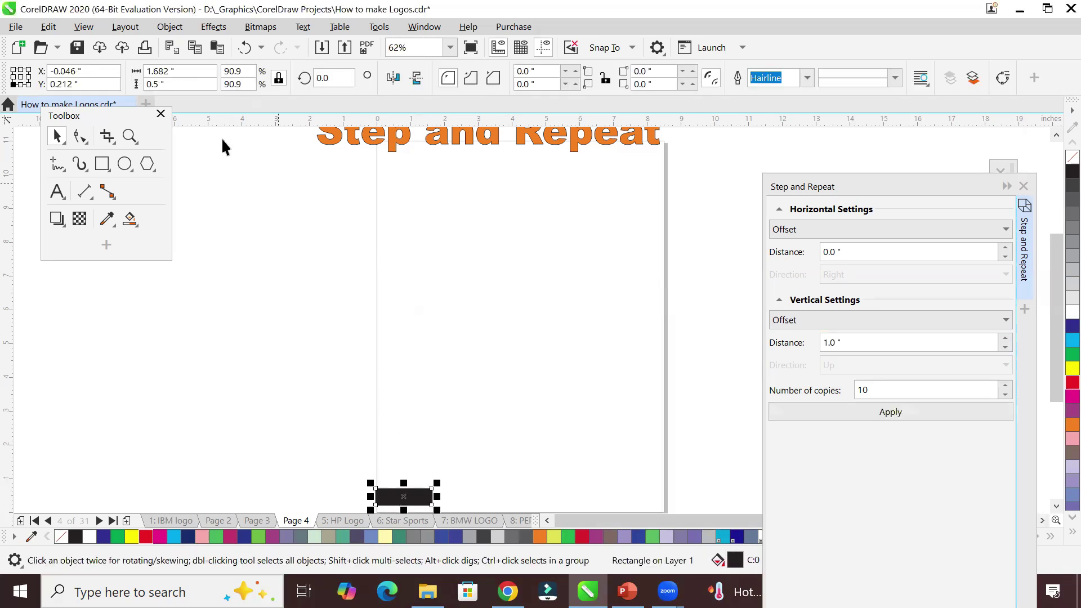
# Unlock the rectangle's proportions and set its width to 2 inches
pyautogui.click(180, 72)
pyautogui.click(278, 78)
pyautogui.click(150, 72)
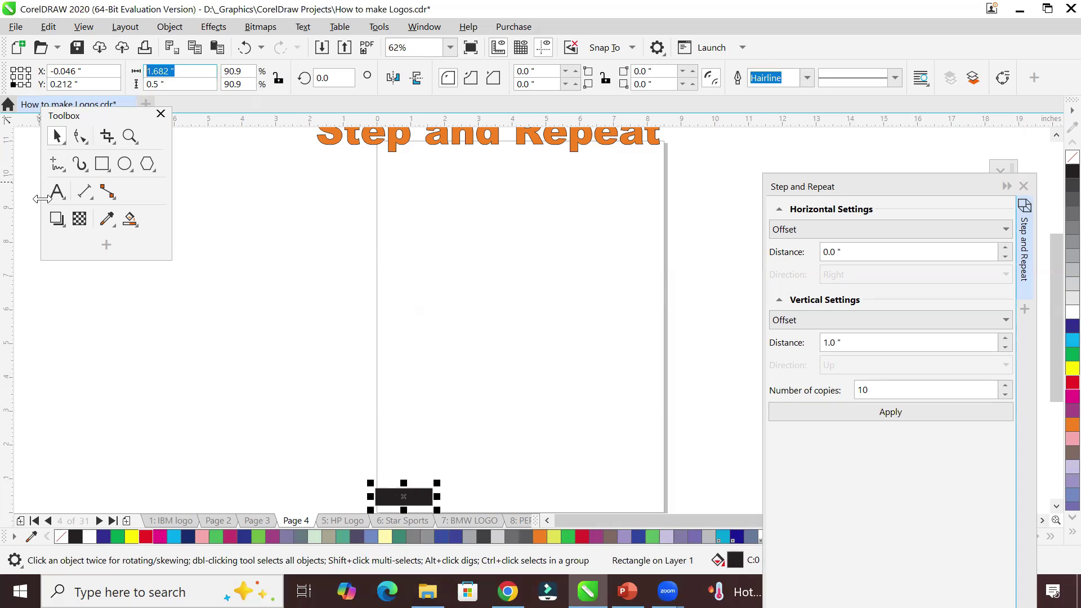
pyautogui.write('2')
pyautogui.press('Return')
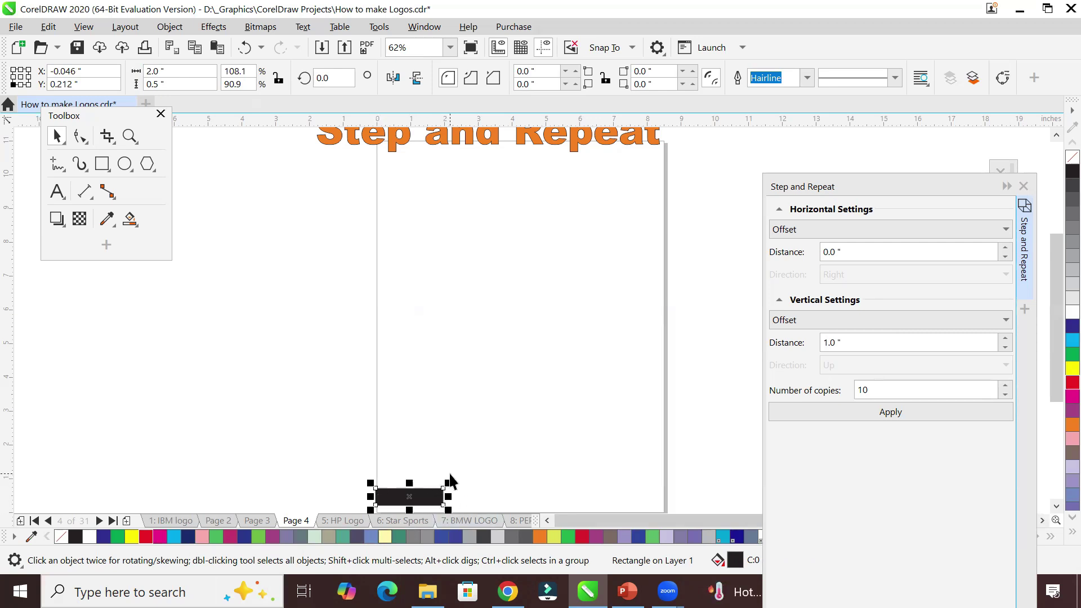
# Apply Step and Repeat to the rectangle with a 2 inch horizontal offset, 0.5 inch vertical offset and 7 copies to form a staircase
pyautogui.click(863, 249)
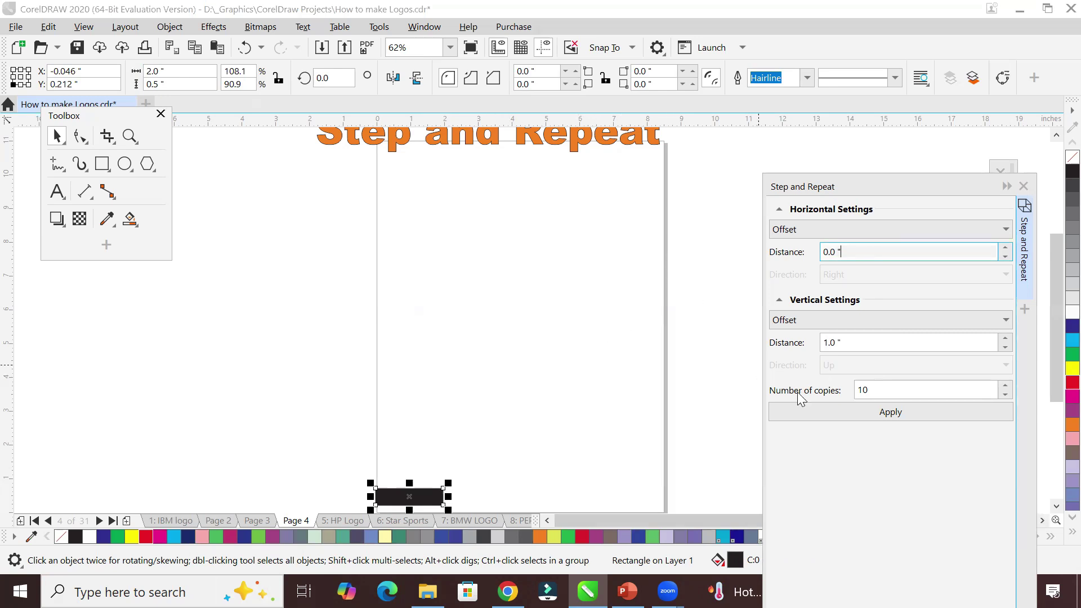
pyautogui.moveTo(852, 250); pyautogui.dragTo(742, 263)
pyautogui.write('2')
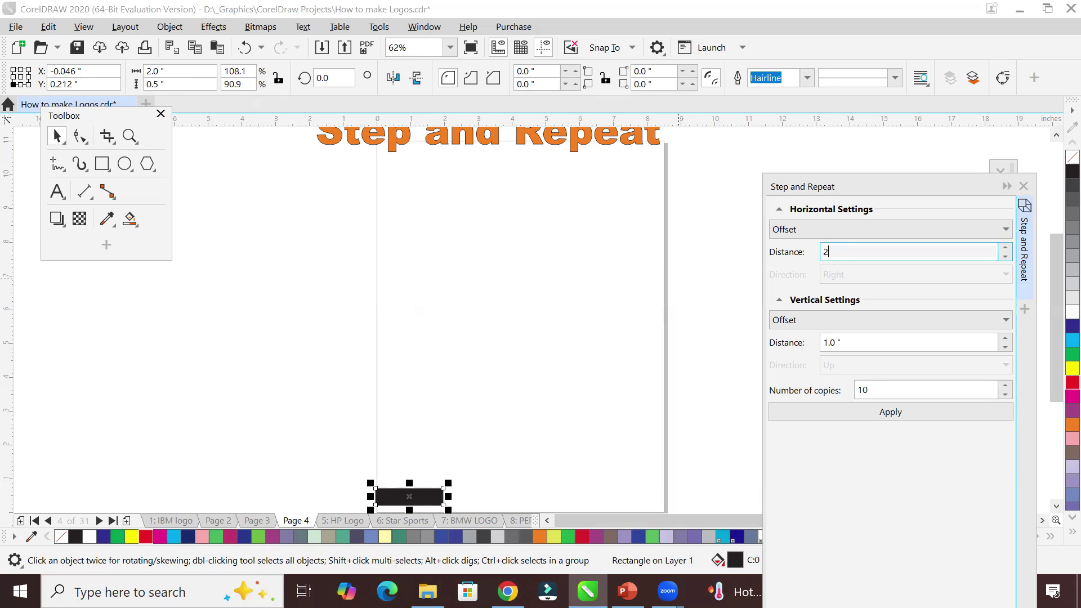
pyautogui.click(853, 343)
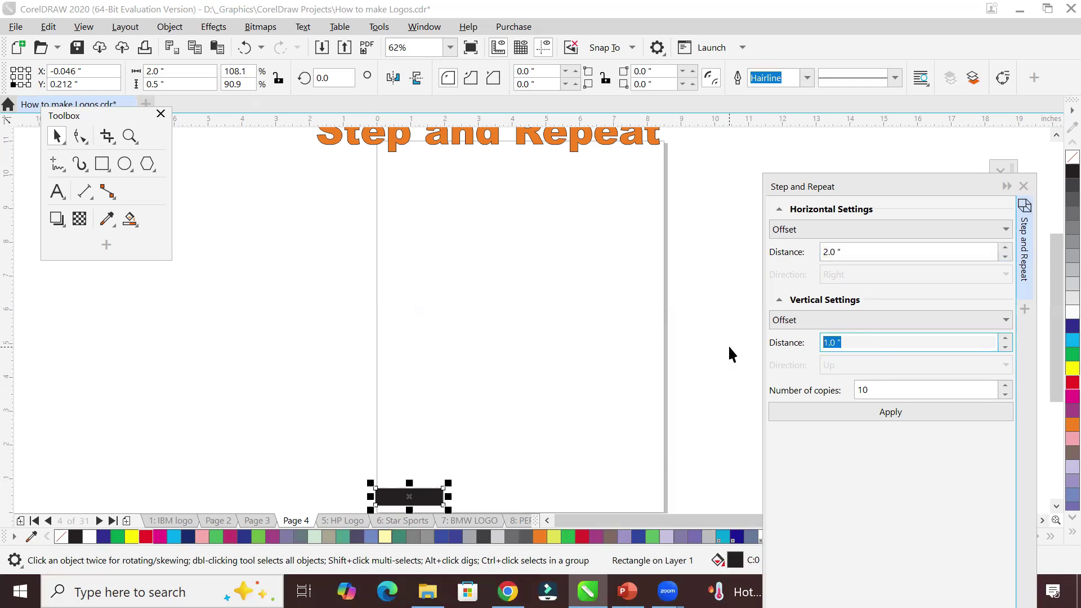
pyautogui.write('.5')
pyautogui.click(884, 390)
pyautogui.write('7')
pyautogui.click(916, 416)
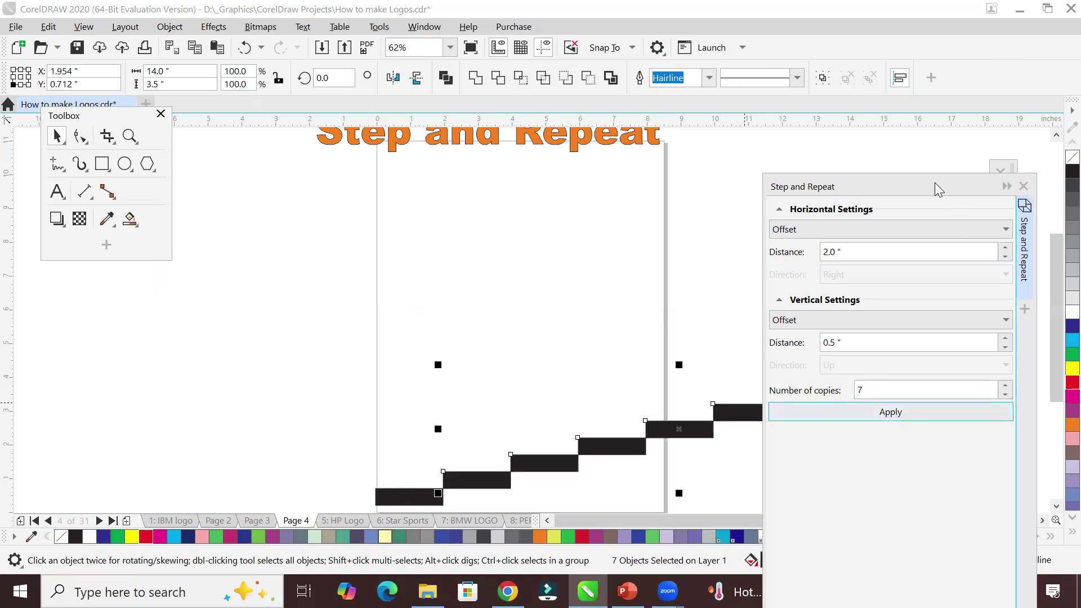
# Compress the seven copied steps horizontally to about 6.6 inches overall so the staircase ends at the page's right edge
pyautogui.moveTo(934, 182); pyautogui.dragTo(707, 423)
pyautogui.moveTo(672, 429); pyautogui.dragTo(670, 428)
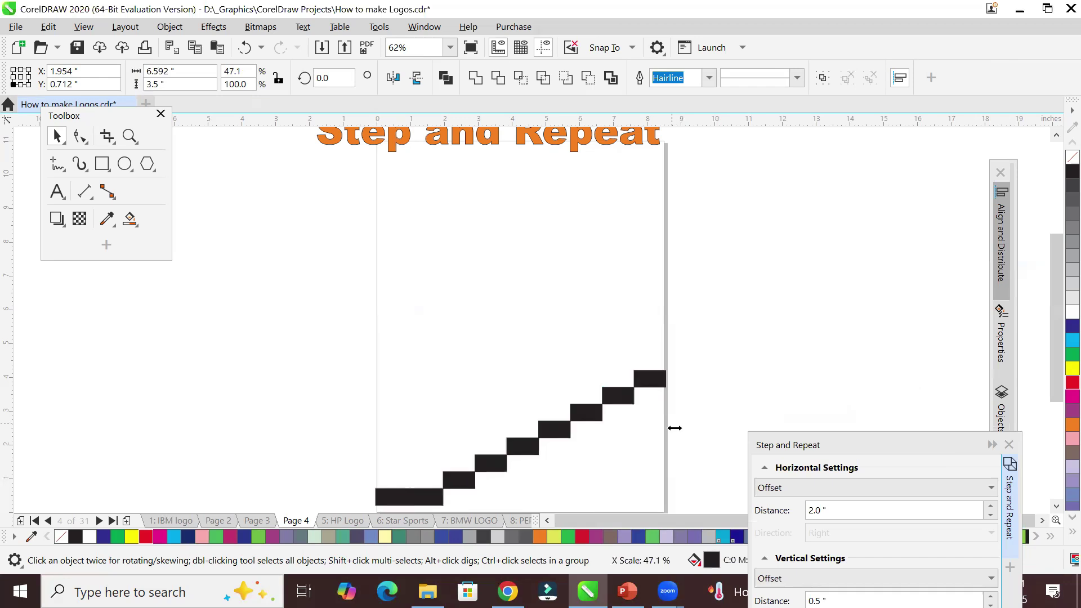
pyautogui.click(720, 416)
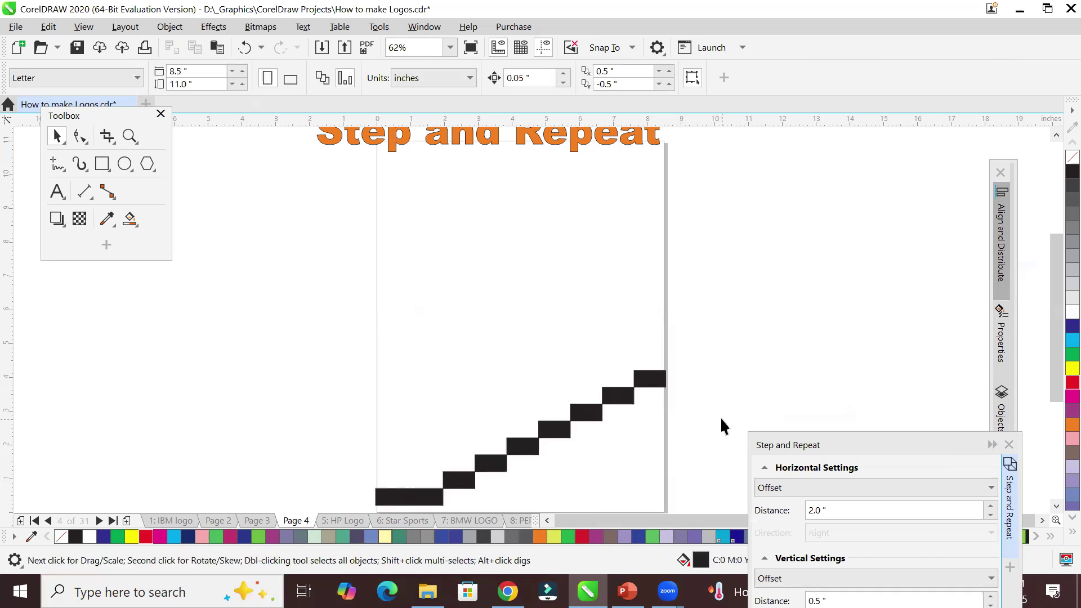
# Set the width of the staircase's topmost step to 1 inch
pyautogui.click(644, 383)
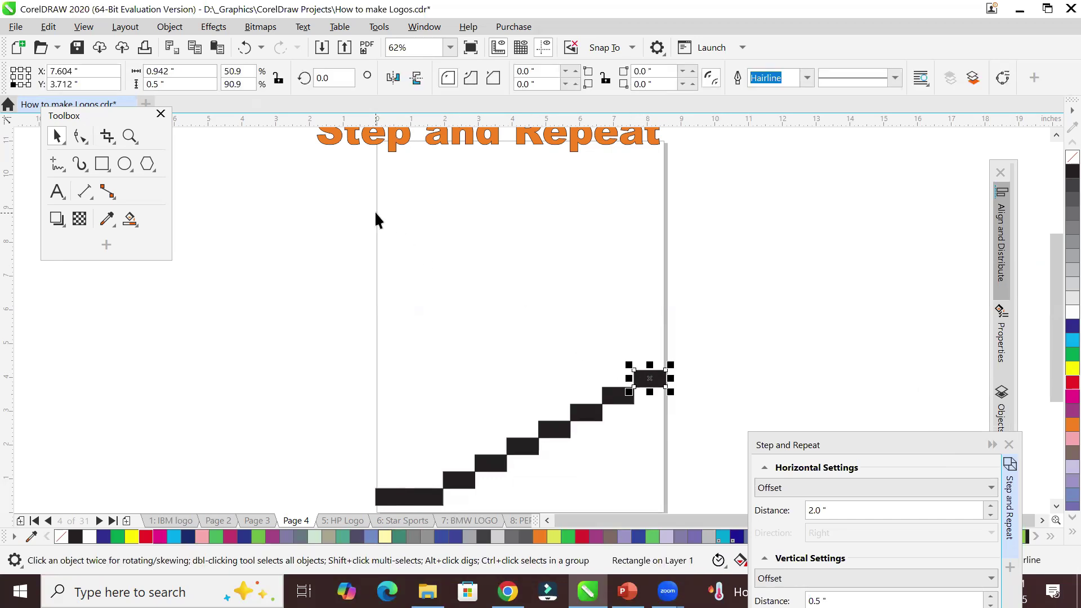
pyautogui.click(847, 448)
pyautogui.moveTo(847, 448); pyautogui.dragTo(822, 150)
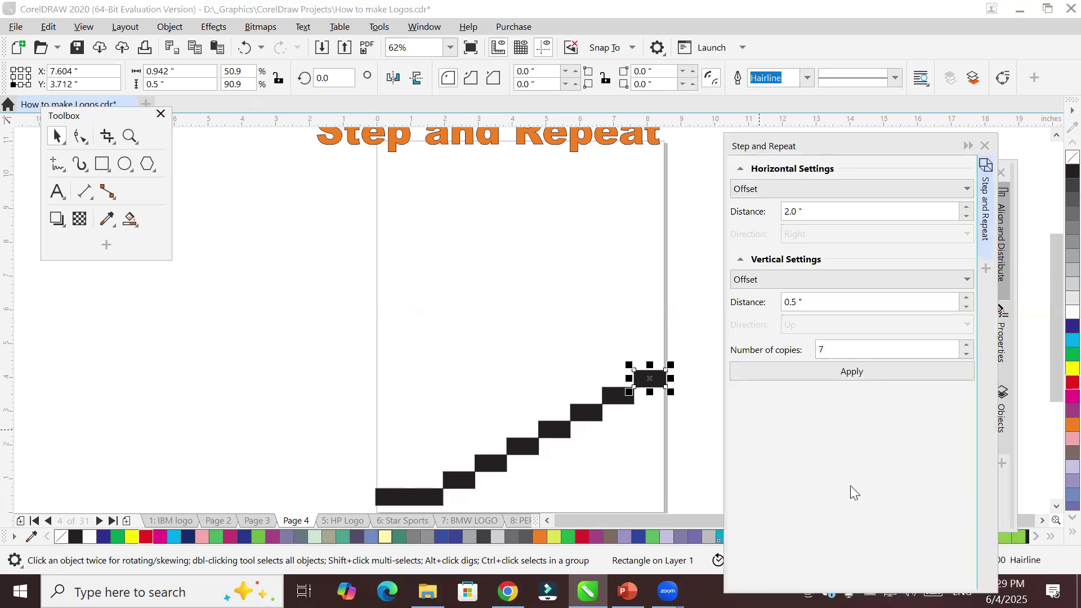
pyautogui.click(195, 72)
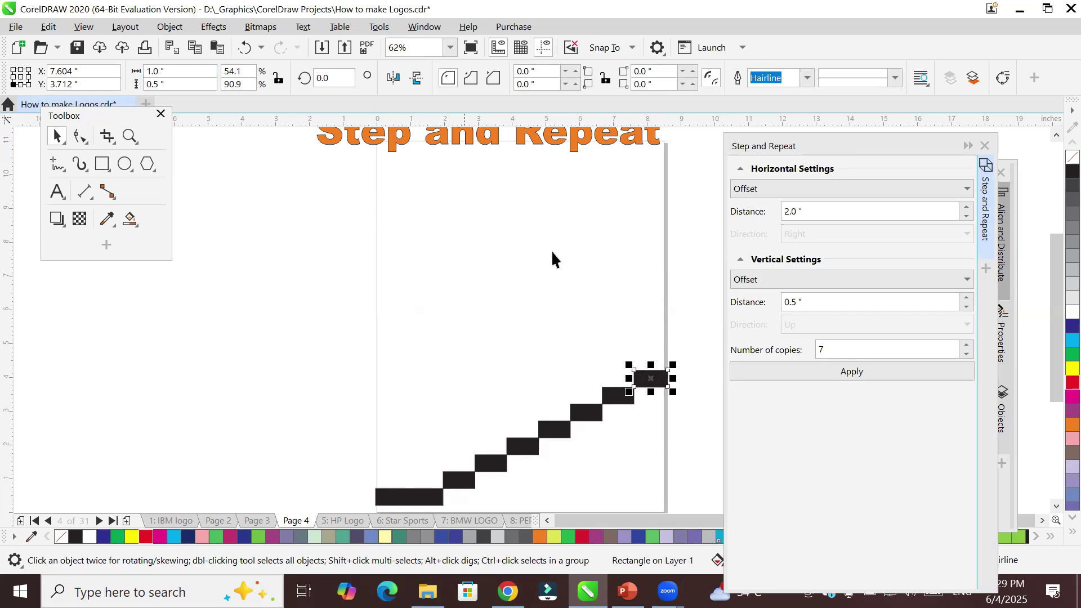
# Apply Step and Repeat to the staircase's topmost step with a -1 inch horizontal offset, 0.5 inch vertical offset and 7 copies
pyautogui.moveTo(802, 146); pyautogui.dragTo(804, 135)
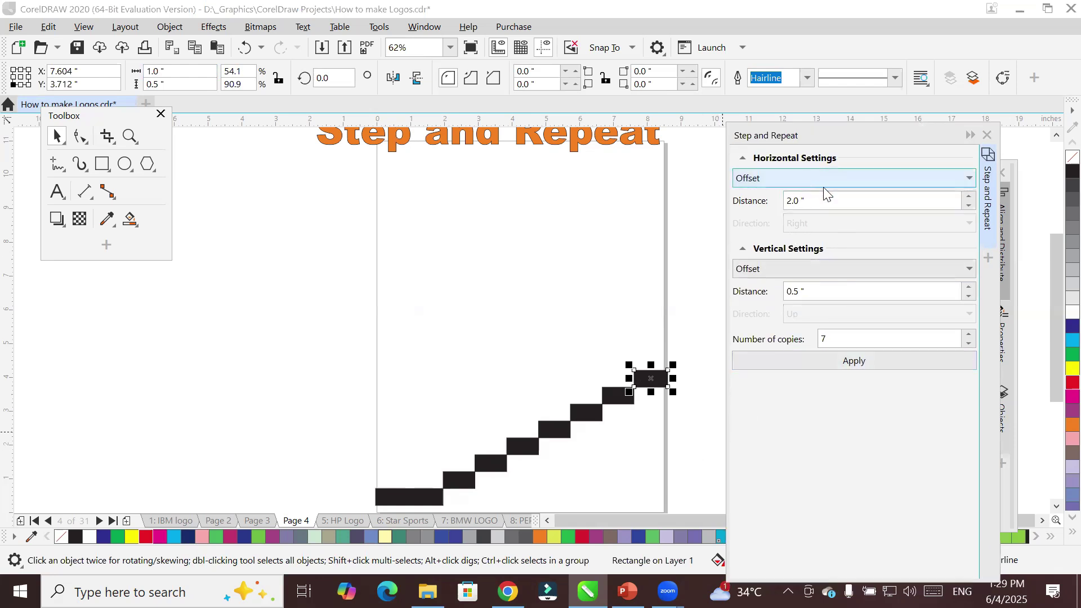
pyautogui.click(823, 203)
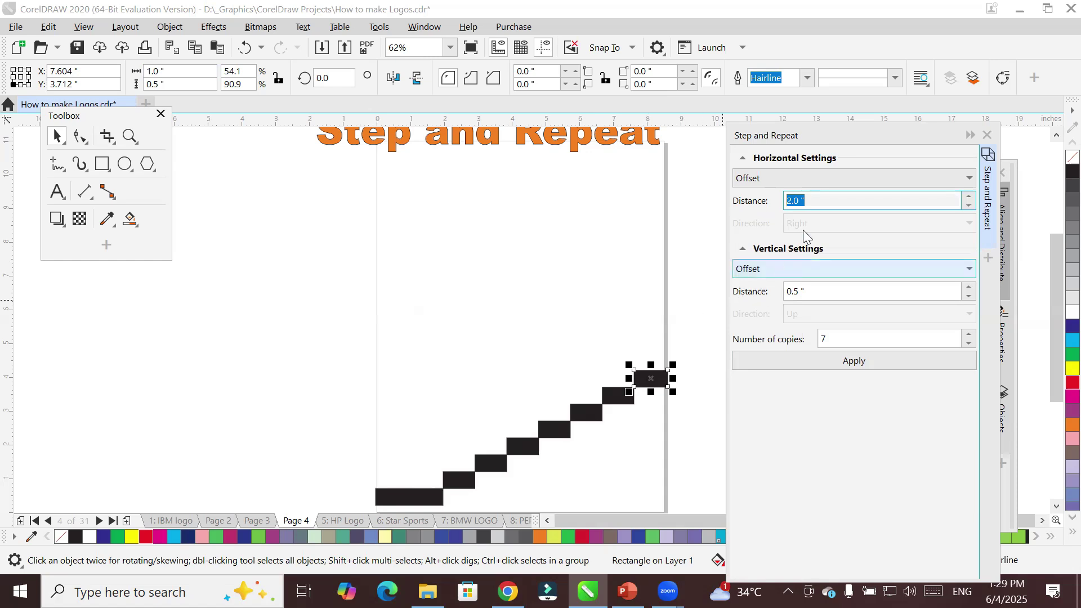
pyautogui.click(817, 201)
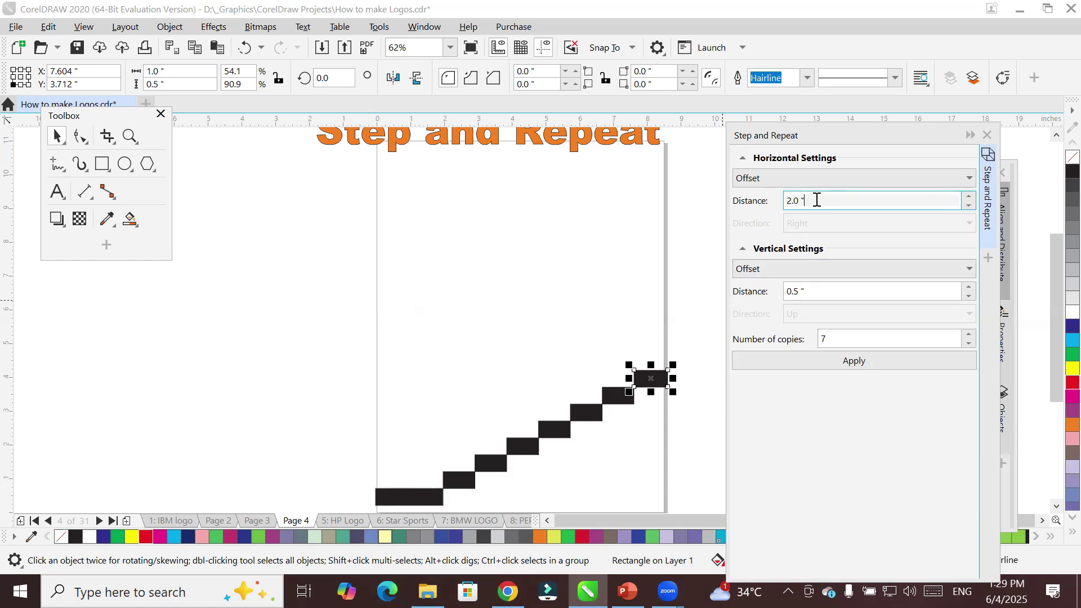
pyautogui.moveTo(817, 201); pyautogui.dragTo(704, 200)
pyautogui.write('-1')
pyautogui.click(28, 85)
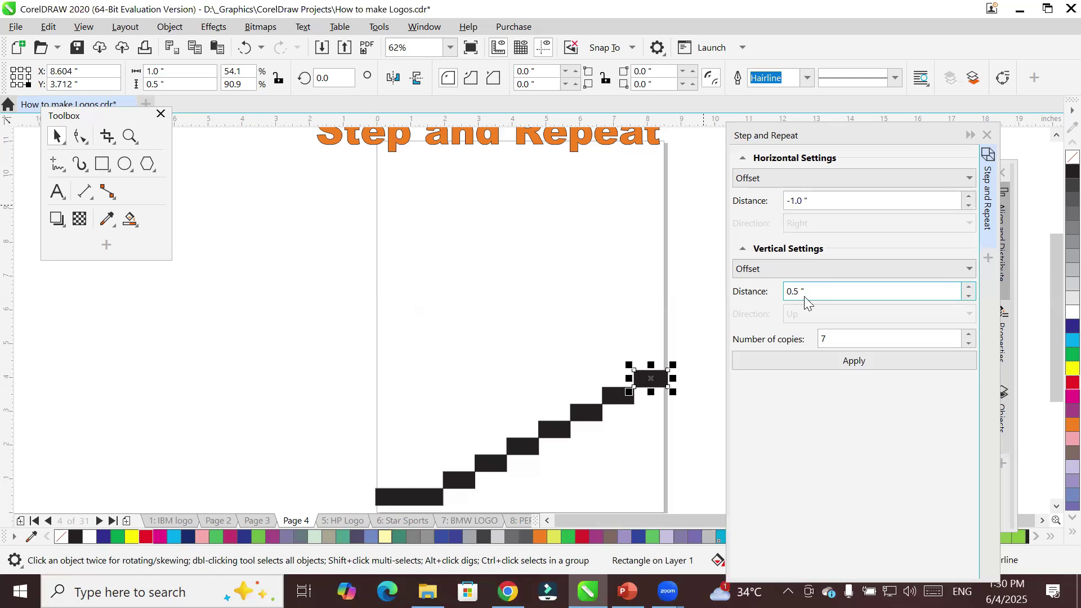
pyautogui.moveTo(828, 293); pyautogui.dragTo(727, 293)
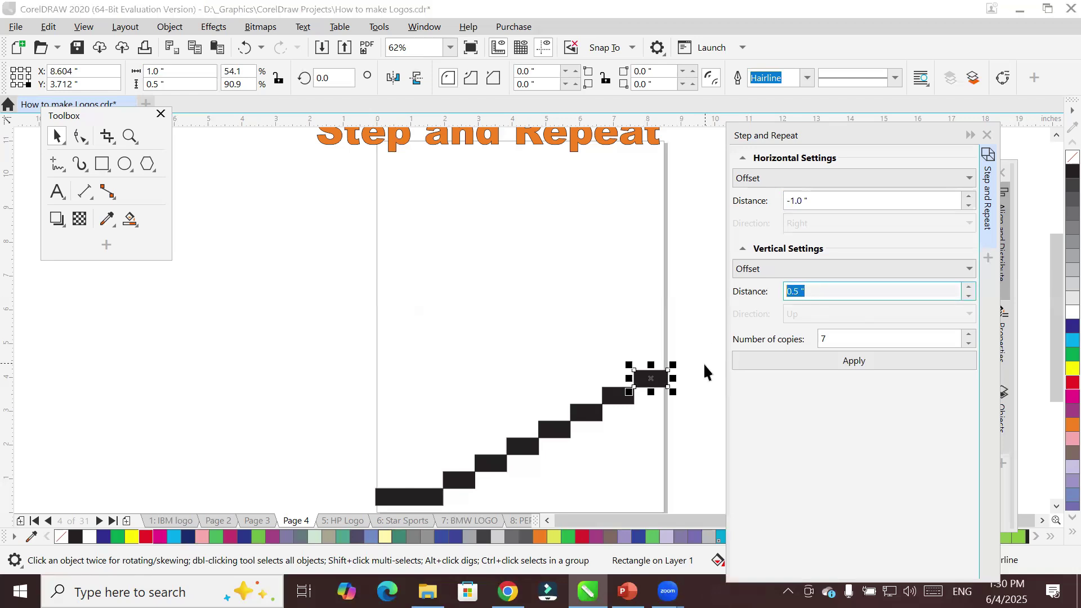
pyautogui.click(863, 362)
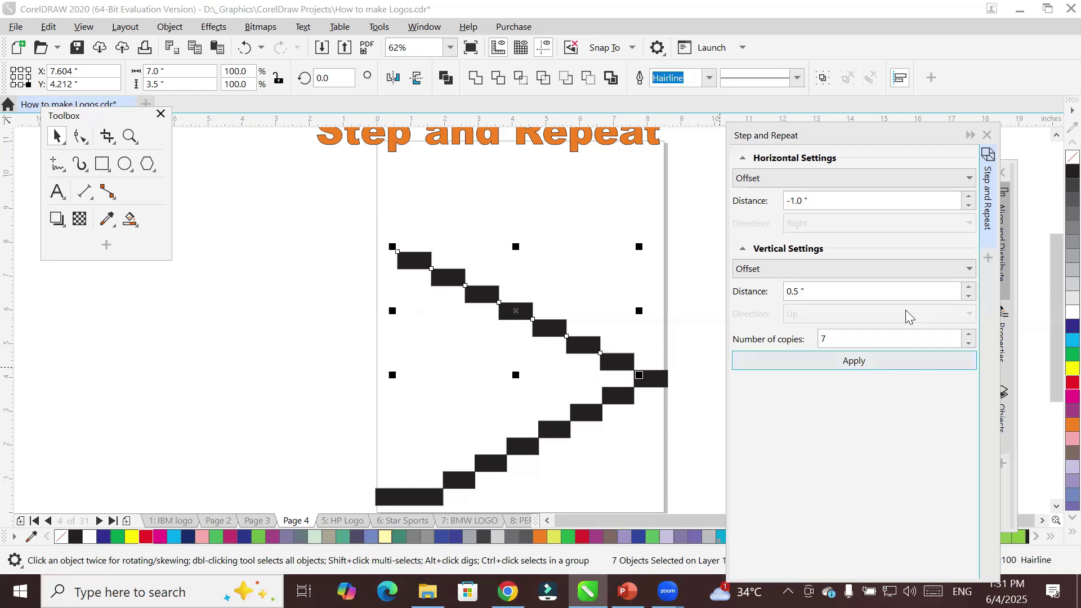
# Move the whole two-way staircase of black rectangles up and to the right, clear of the page, and deselect it
pyautogui.click(775, 182)
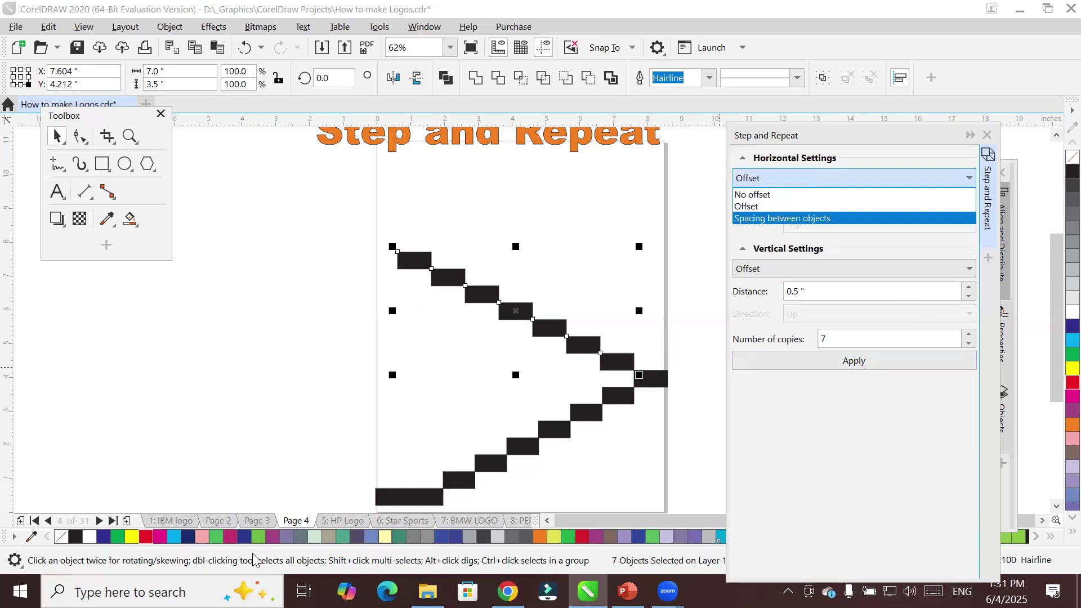
pyautogui.scroll(-2, 245, 386)
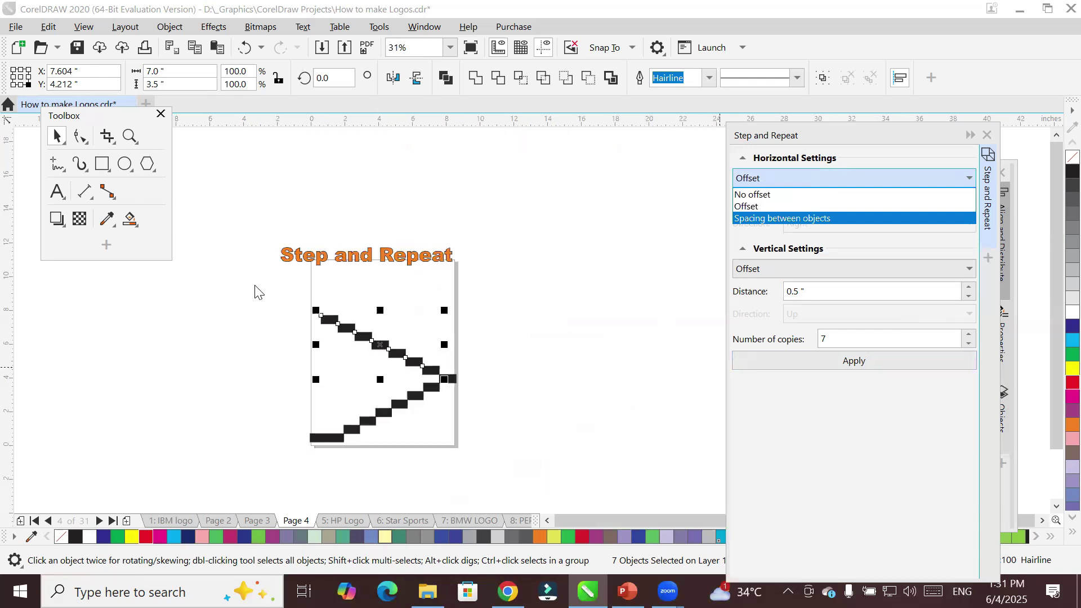
pyautogui.press('Escape')
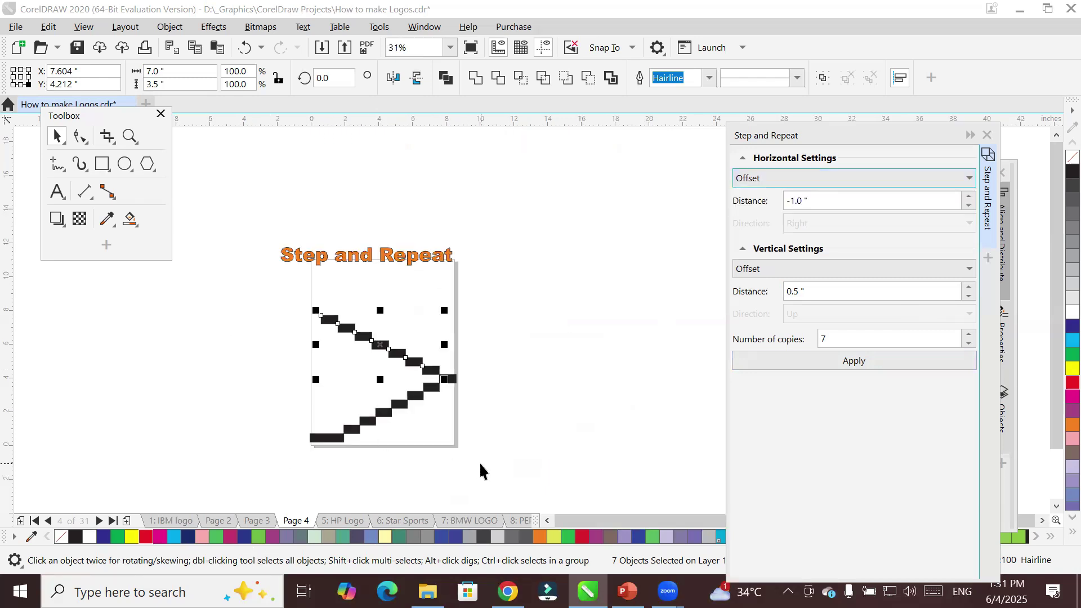
pyautogui.click(58, 140)
pyautogui.moveTo(277, 297); pyautogui.dragTo(496, 483)
pyautogui.moveTo(402, 403); pyautogui.dragTo(537, 280)
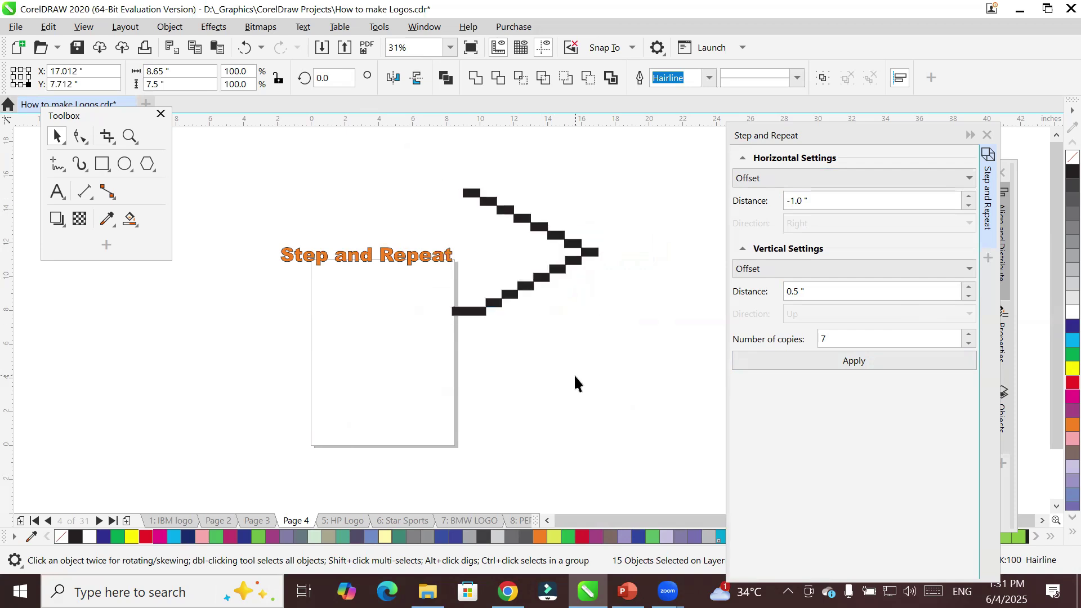
pyautogui.click(574, 376)
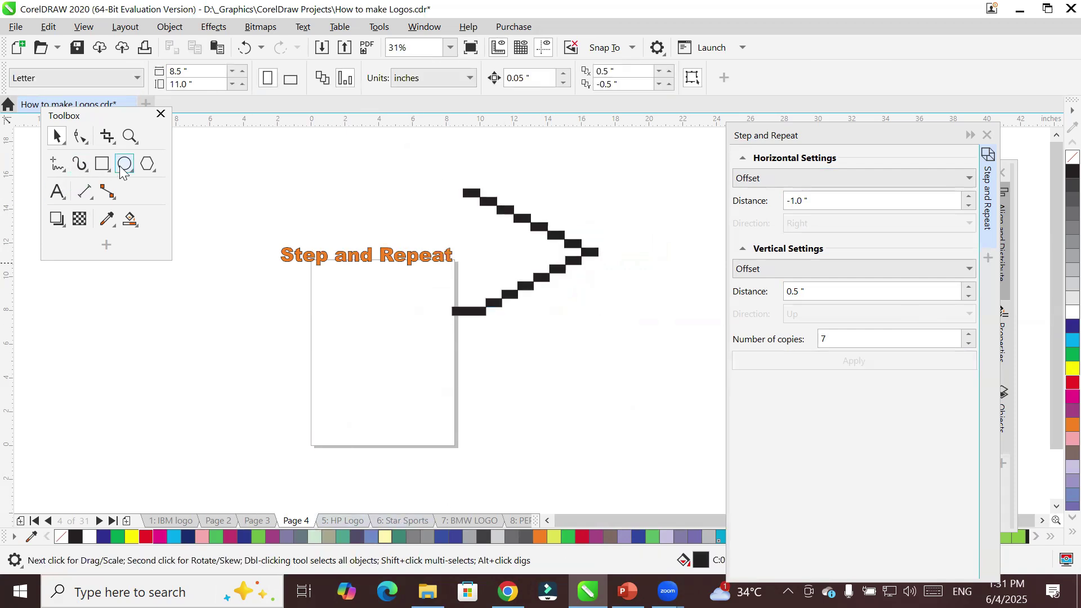
# Draw a rectangle about 8.35 by 1.05 inches across the bottom of the page
pyautogui.click(101, 163)
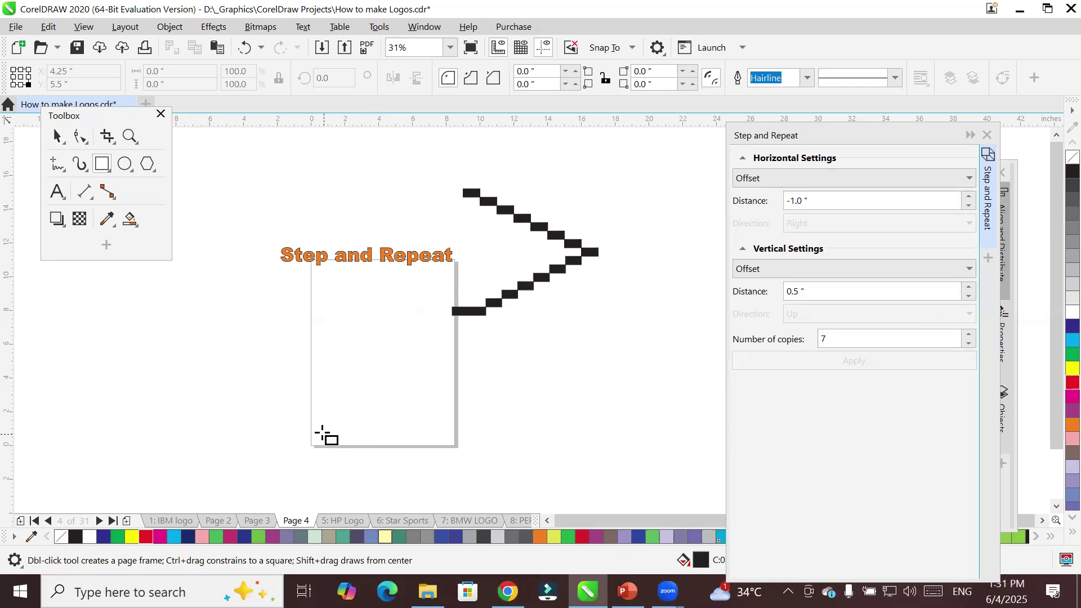
pyautogui.moveTo(311, 430); pyautogui.dragTo(408, 441)
pyautogui.press('space')
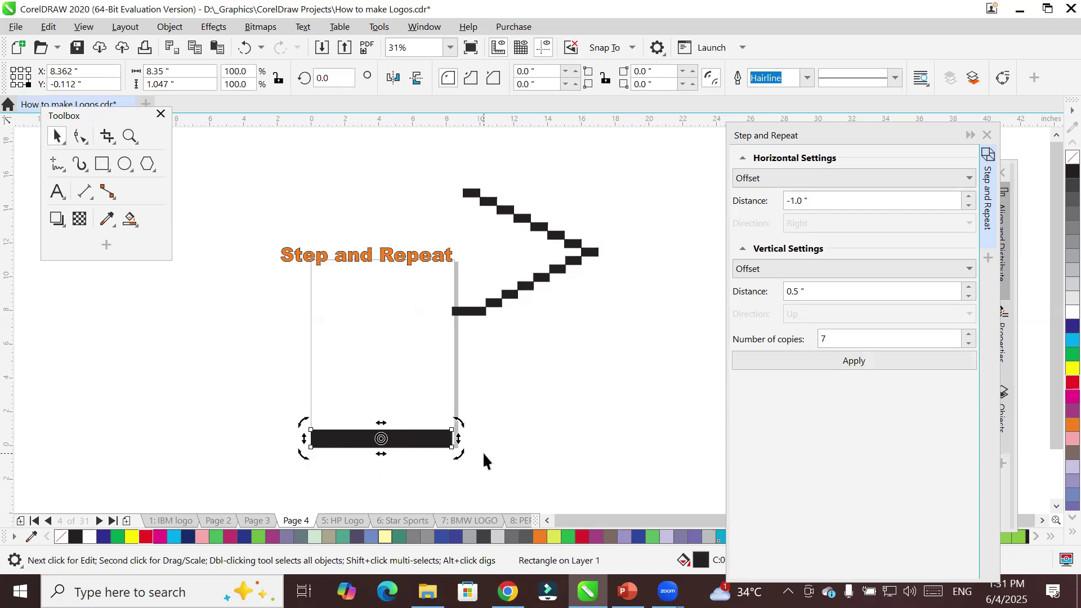
# Resize the bottom rectangle to 8.5 inches wide by 1 inch high and fill it with red
pyautogui.click(480, 451)
pyautogui.click(385, 448)
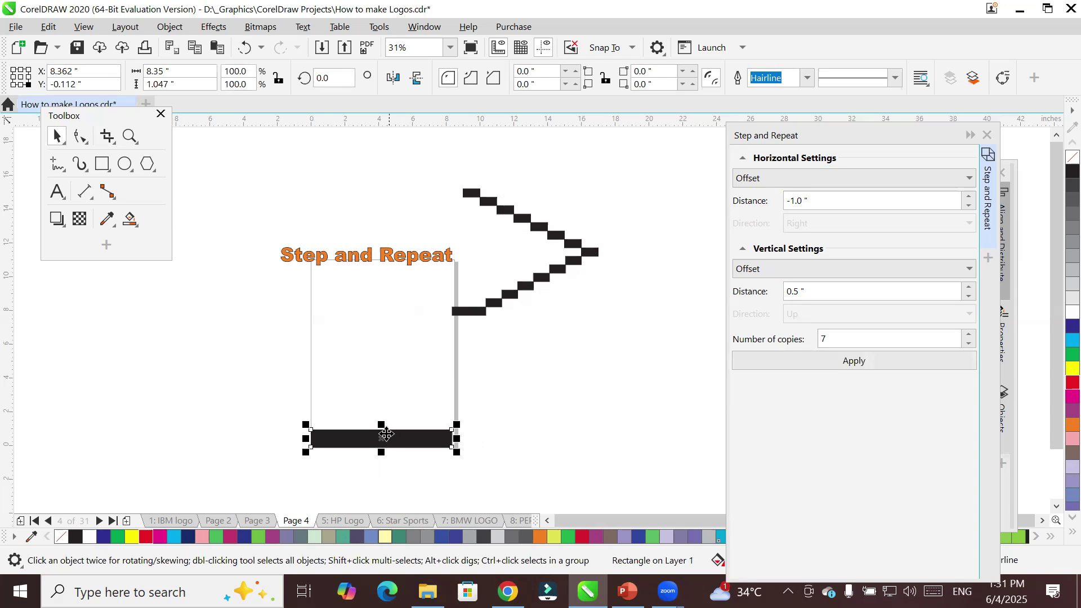
pyautogui.click(182, 73)
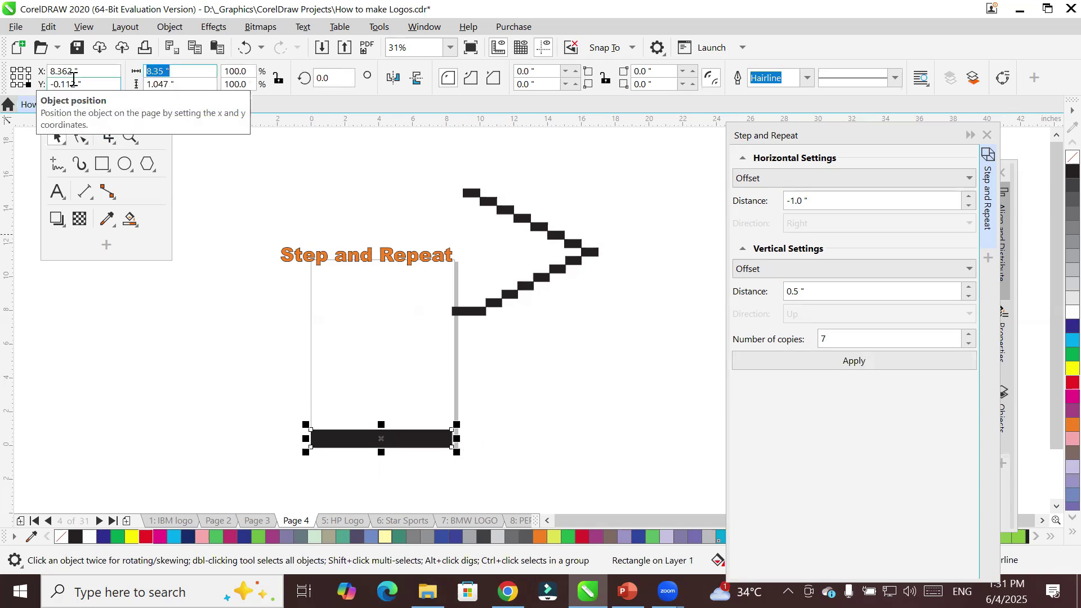
pyautogui.write('8.5')
pyautogui.press('Tab')
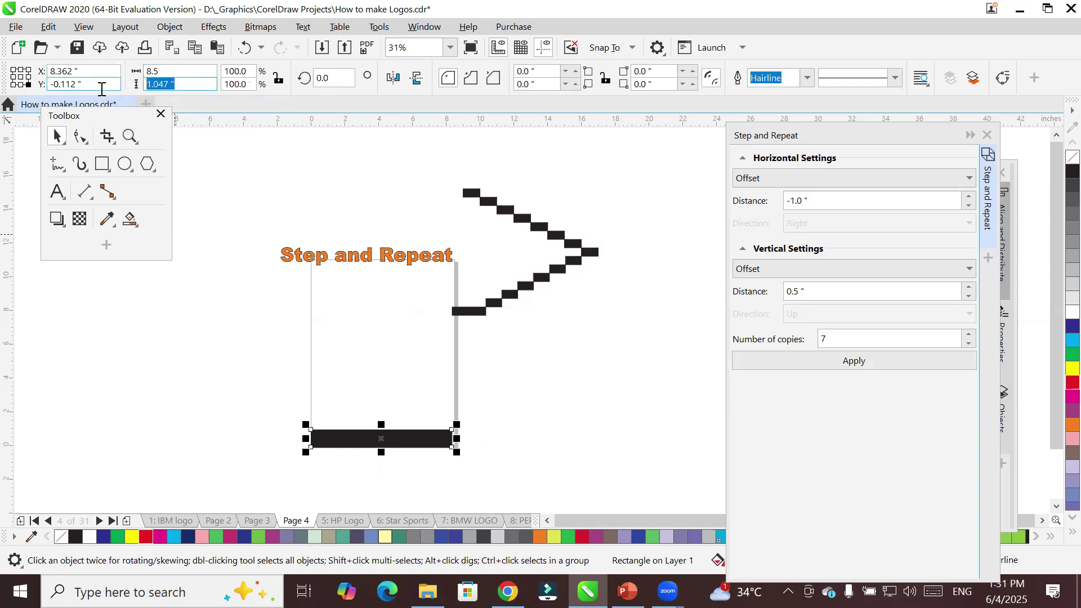
pyautogui.write('1')
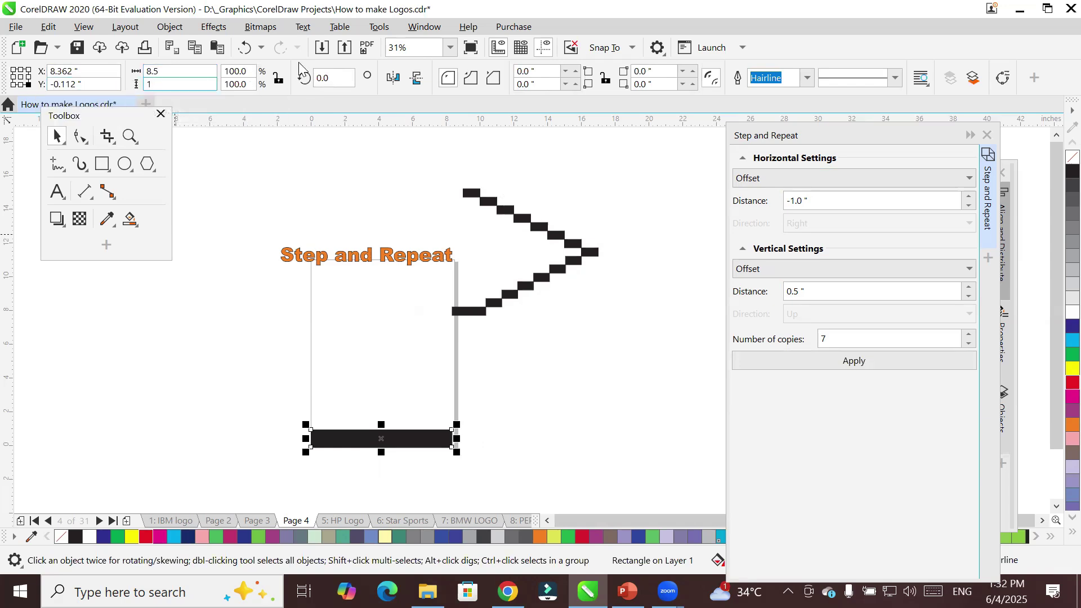
pyautogui.press('Return')
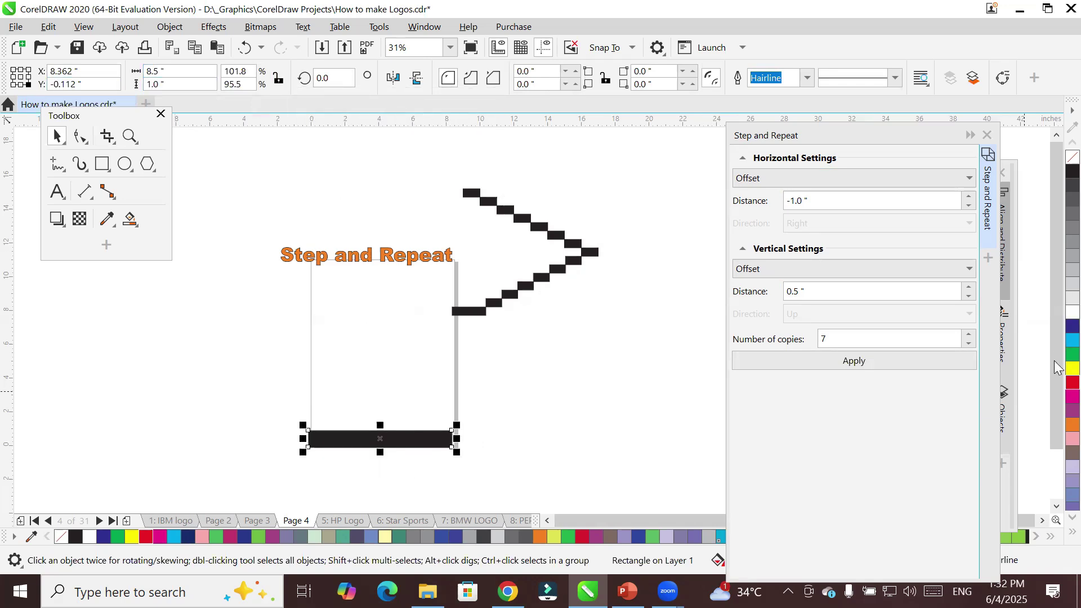
pyautogui.click(1071, 383)
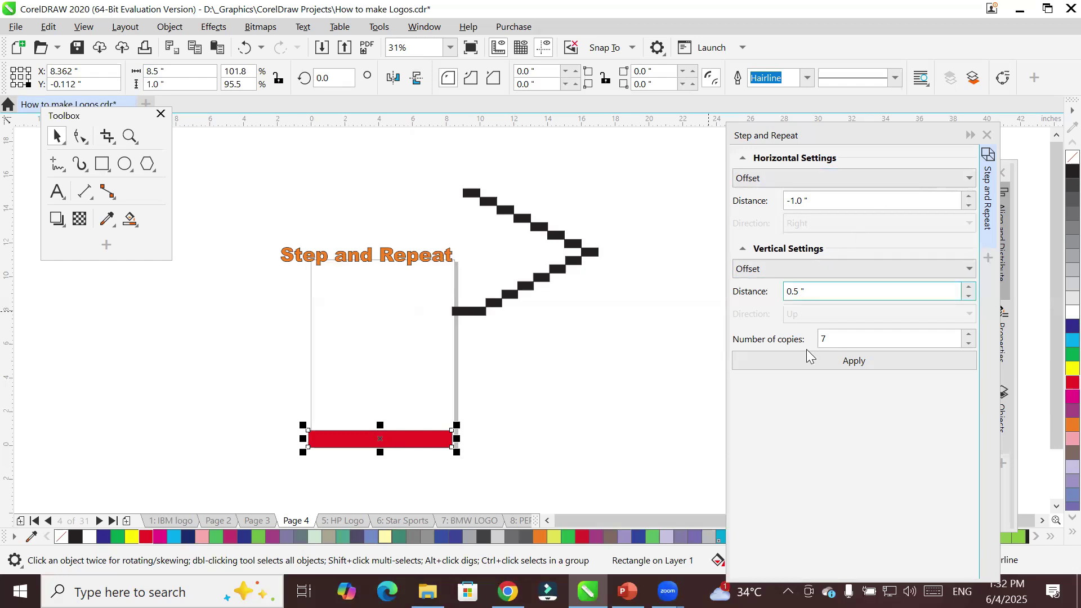
# Apply Step and Repeat to the red rectangle with a 0 inch horizontal offset, 1 inch vertical offset and 8 copies
pyautogui.doubleClick(853, 340)
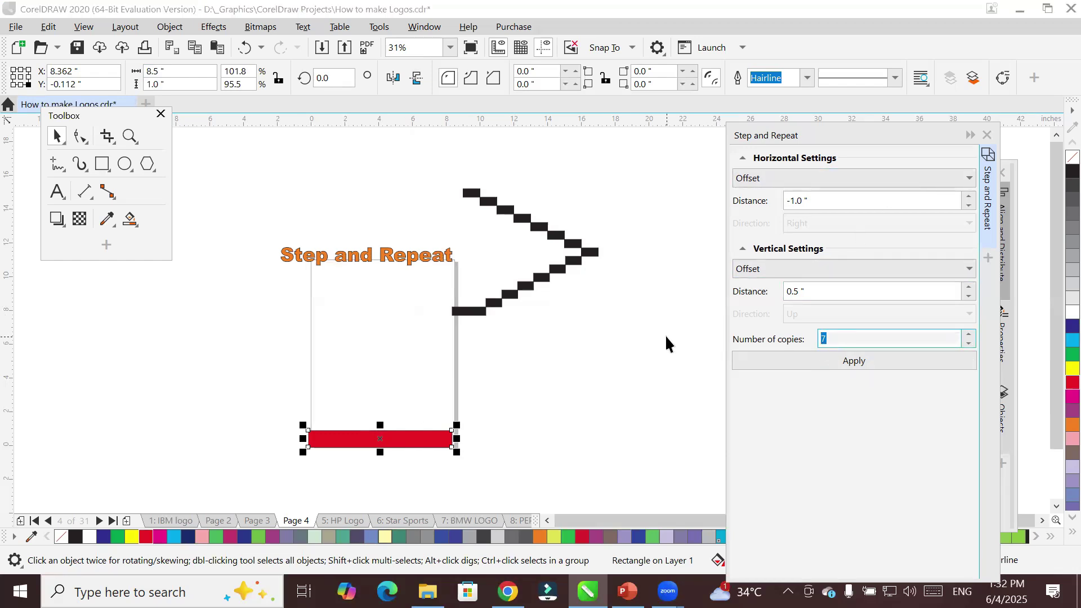
pyautogui.write('8')
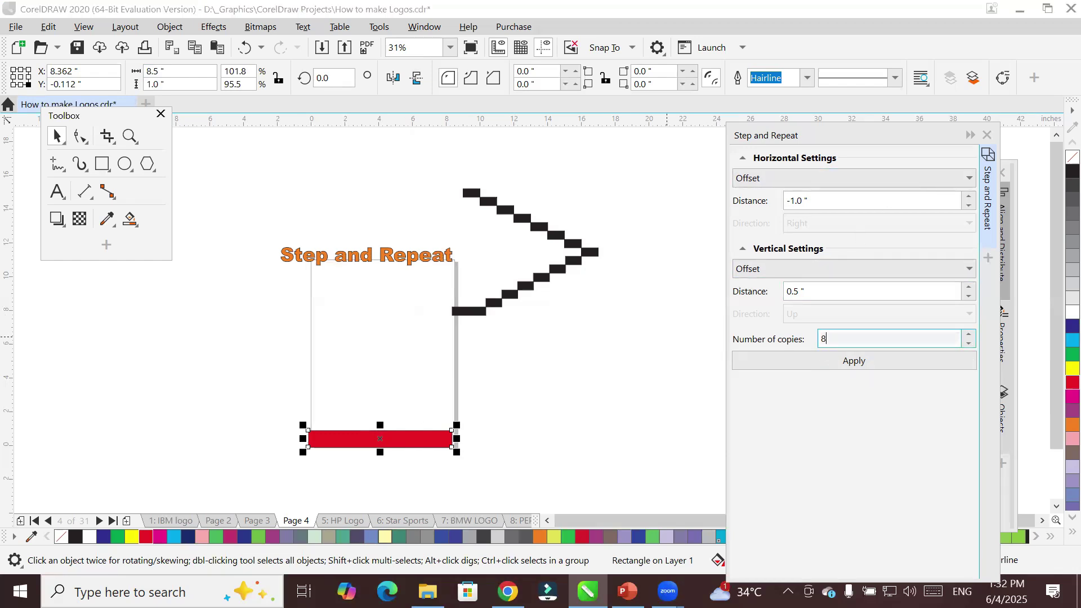
pyautogui.click(834, 201)
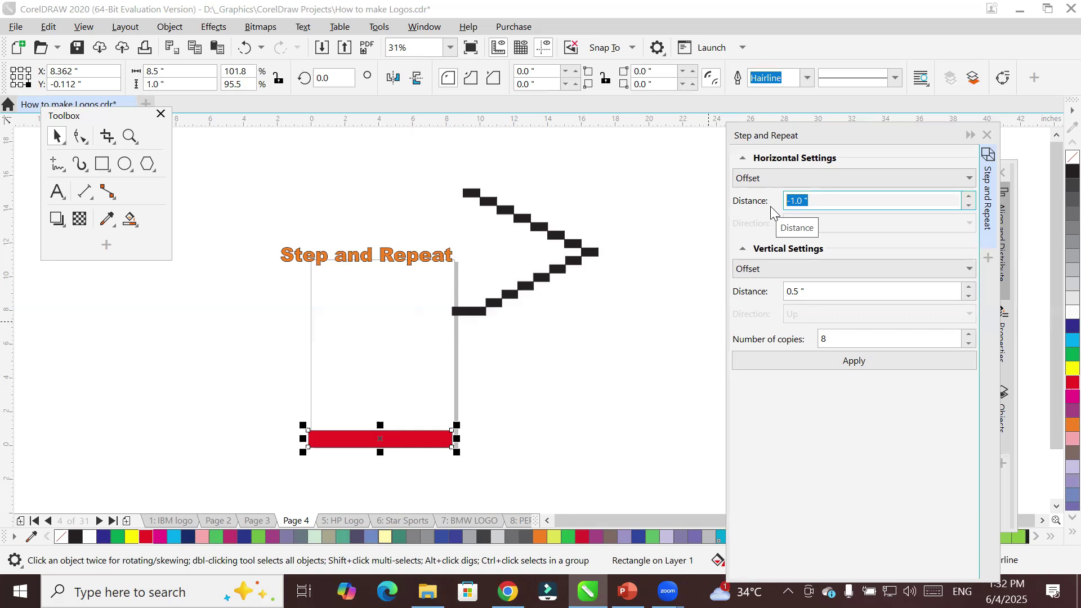
pyautogui.write('0')
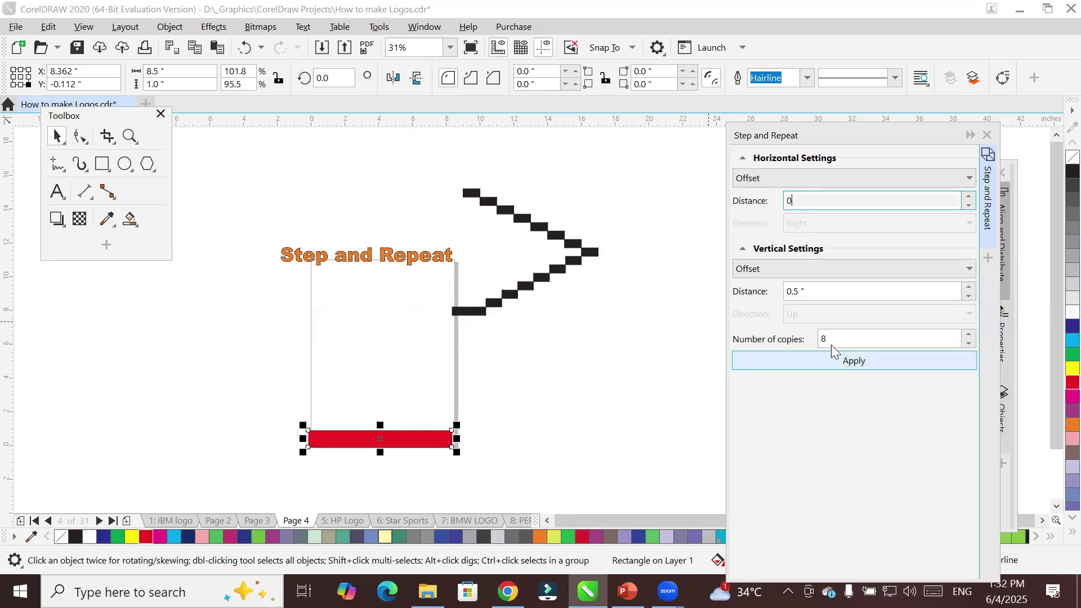
pyautogui.click(809, 291)
pyautogui.moveTo(809, 293); pyautogui.dragTo(707, 303)
pyautogui.write('1')
pyautogui.moveTo(842, 338); pyautogui.dragTo(512, 507)
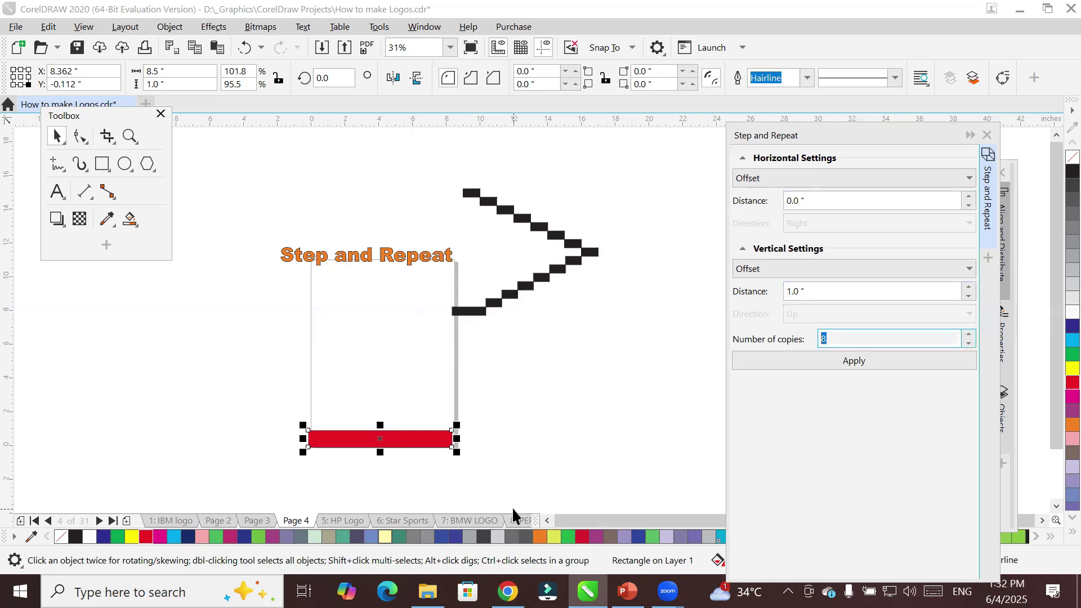
pyautogui.click(860, 362)
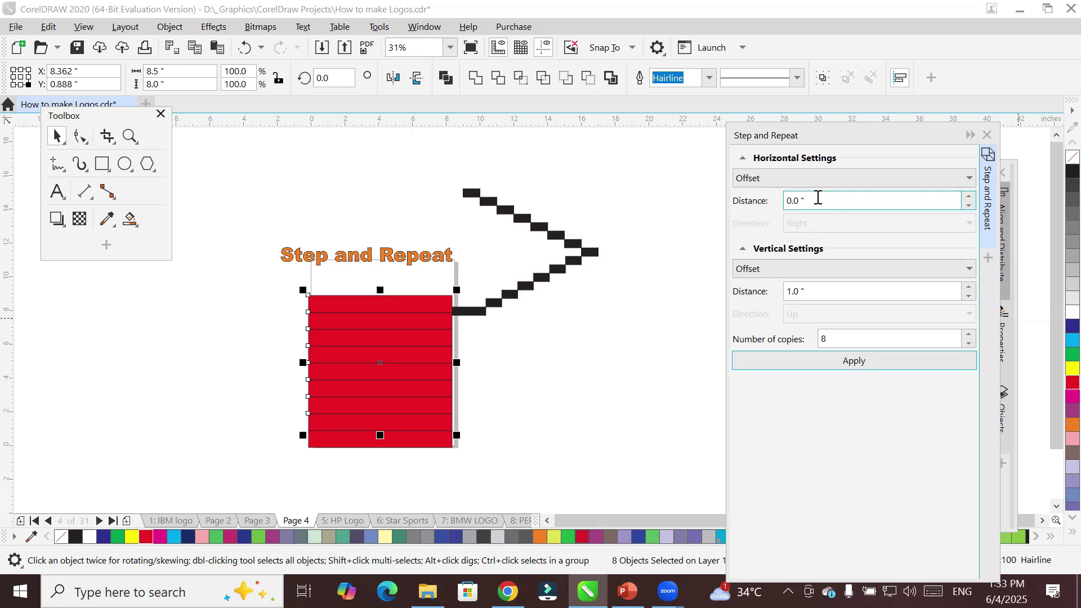
# Undo the last Step and Repeat applied to the red bar
pyautogui.hotkey('ctrl', 'z')
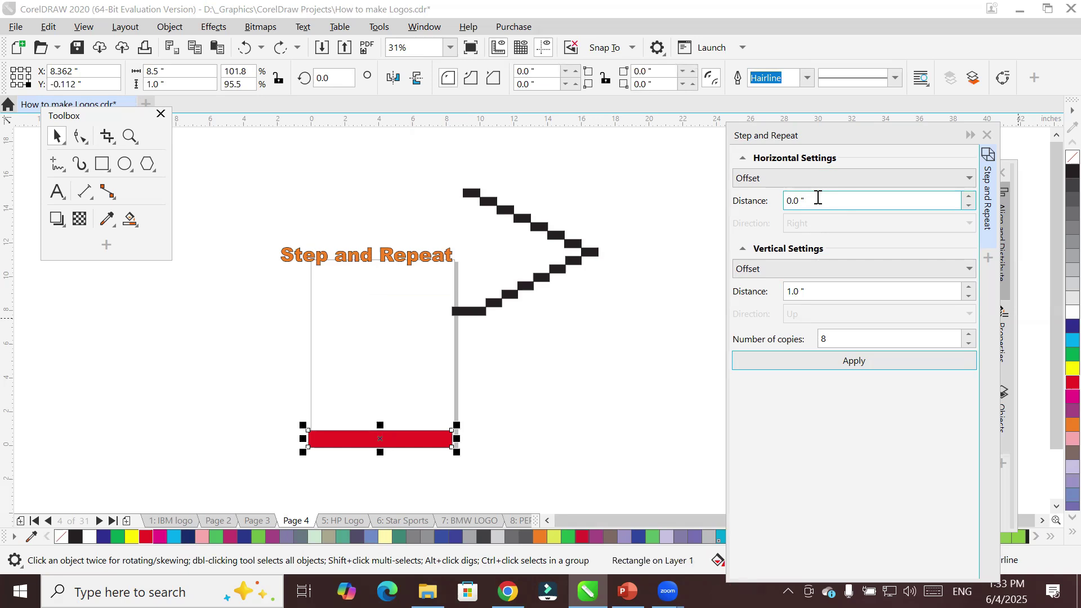
# Repeat the red bar 8 times with a horizontal offset of 0.2" and a vertical offset of 1.0"
pyautogui.click(818, 201)
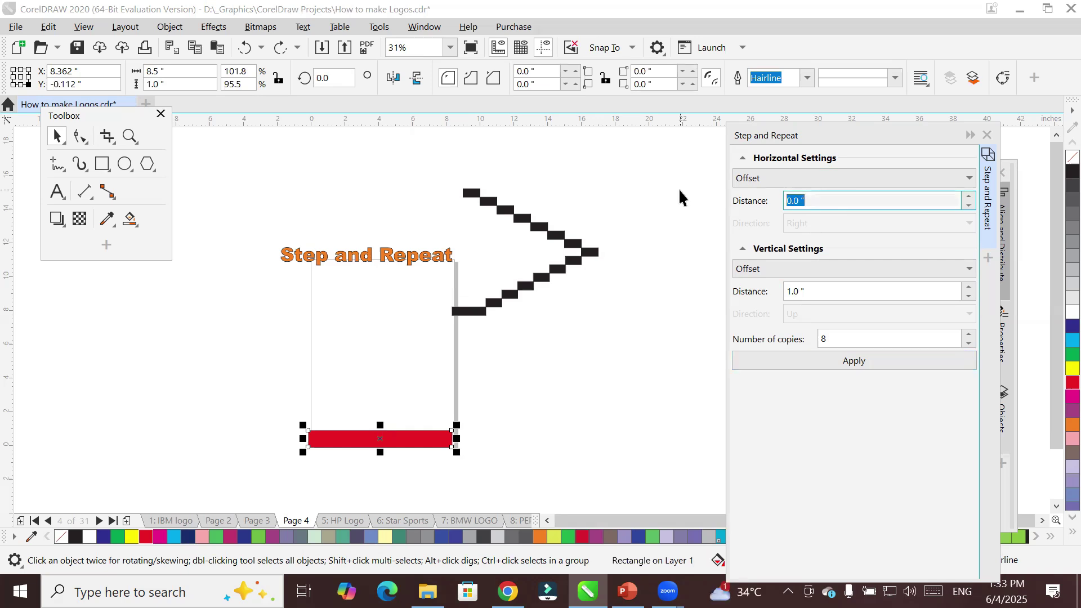
pyautogui.write('.2')
pyautogui.click(821, 291)
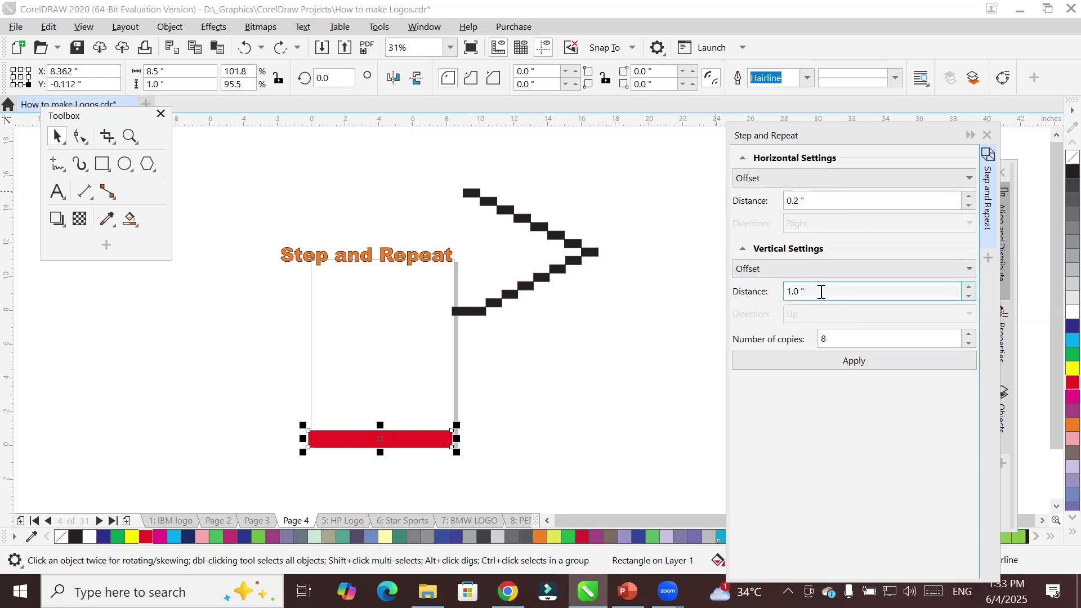
pyautogui.click(854, 361)
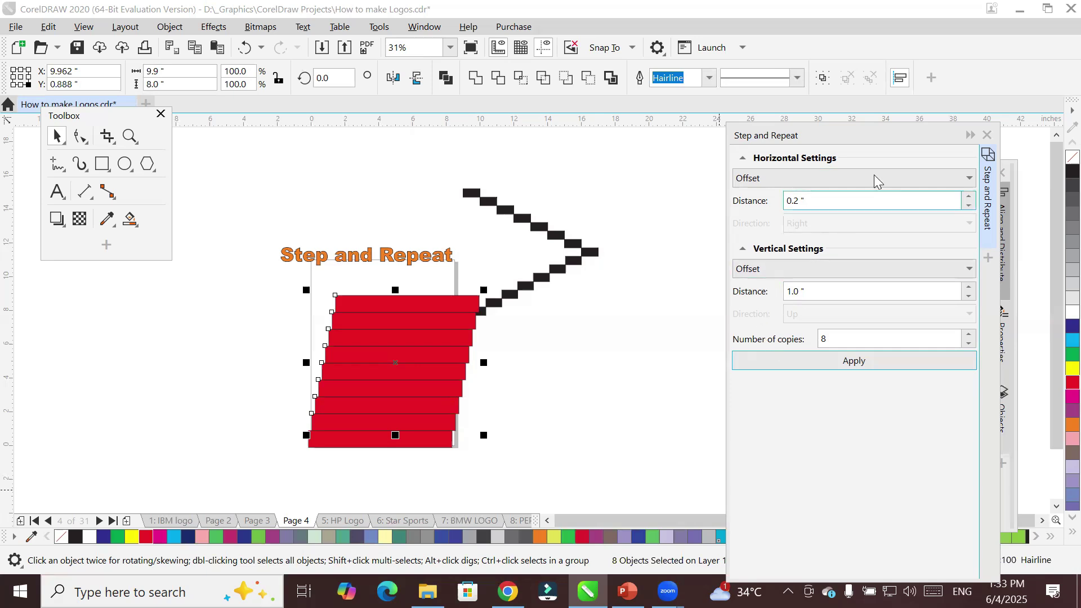
# Deselect the staggered copies of the red bar and undo the Step and Repeat that made them
pyautogui.click(837, 178)
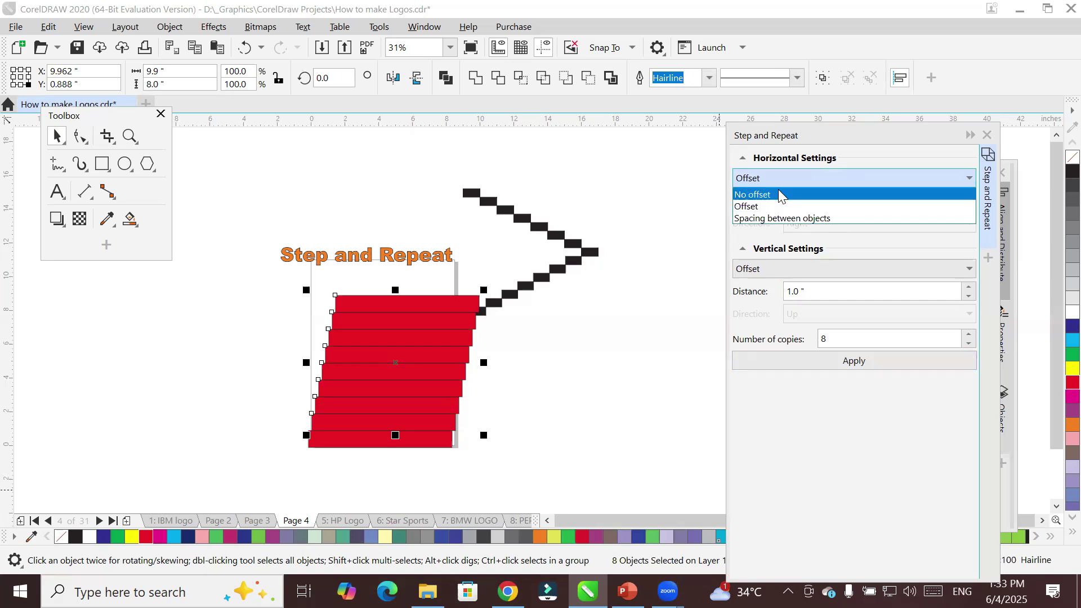
pyautogui.click(511, 488)
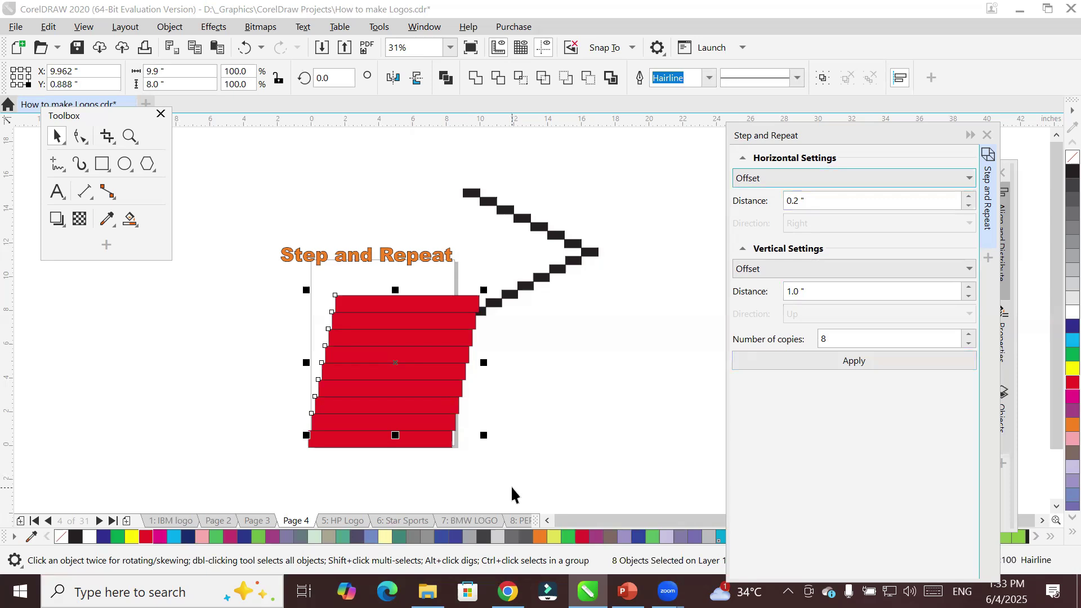
pyautogui.press('F4')
pyautogui.click(521, 477)
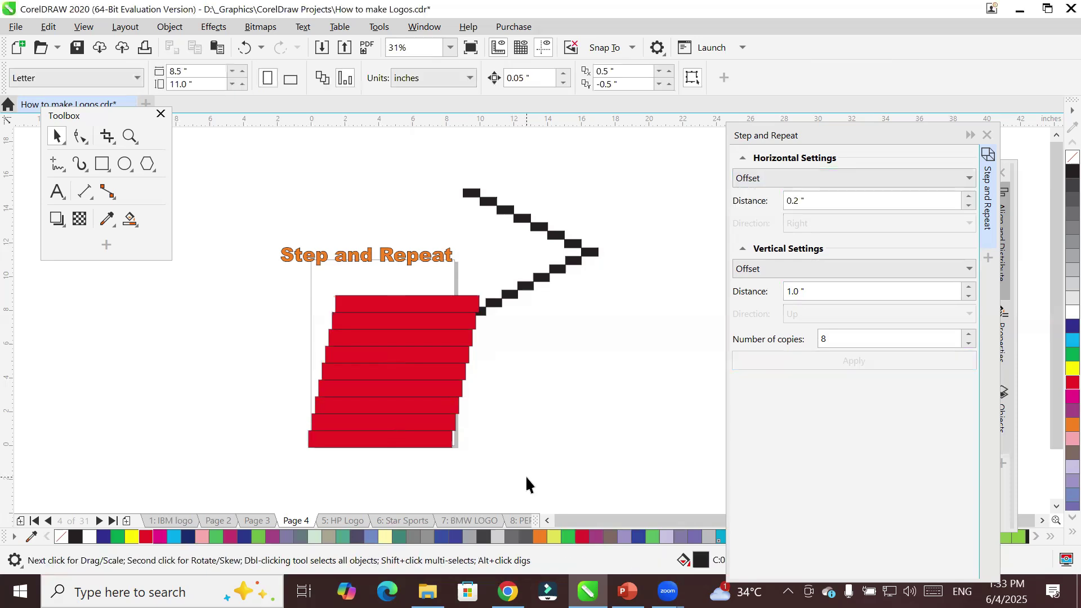
pyautogui.hotkey('ctrl', 'z')
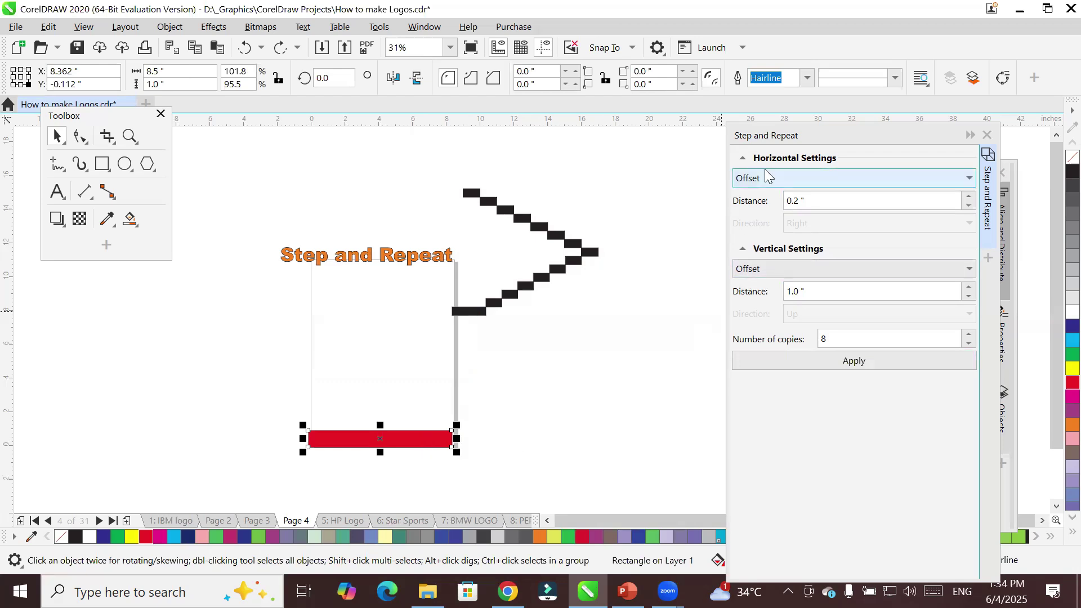
# Repeat the red bar 5 times with No offset horizontally and a vertical offset of 2.0"
pyautogui.click(822, 179)
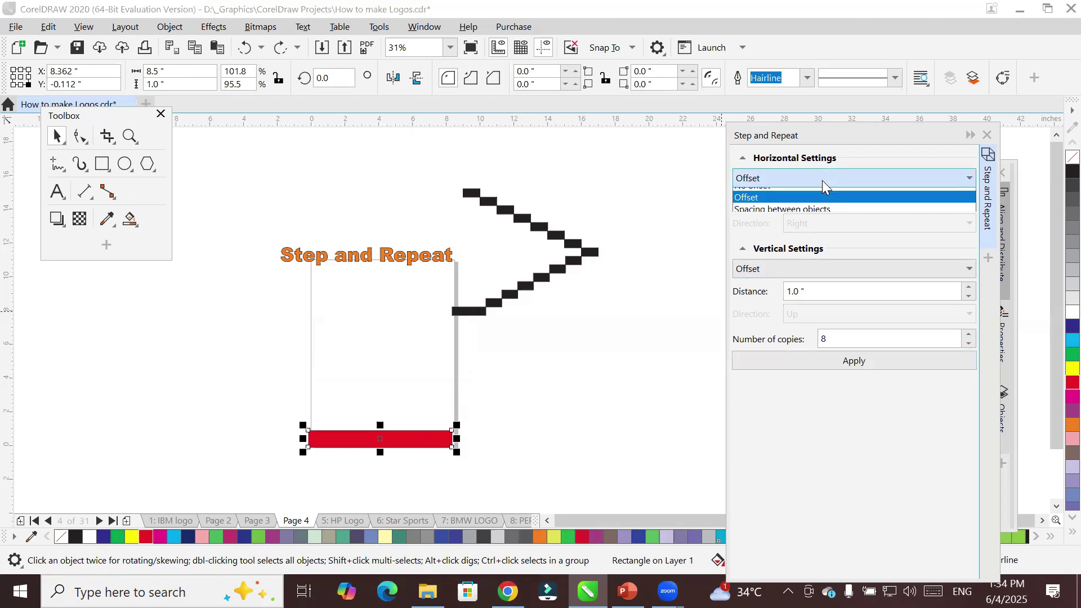
pyautogui.click(805, 194)
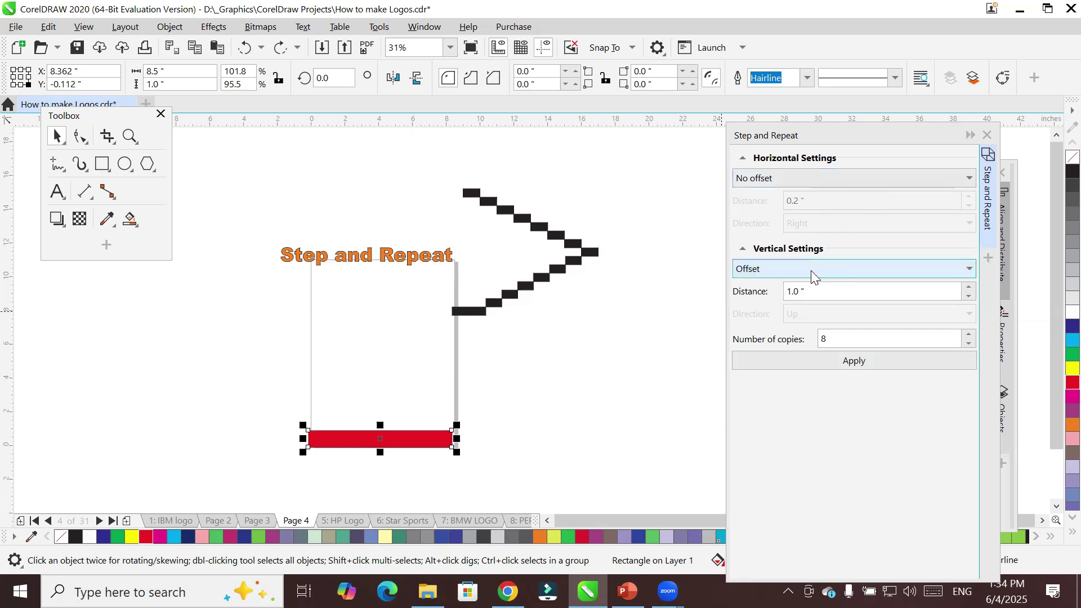
pyautogui.click(812, 294)
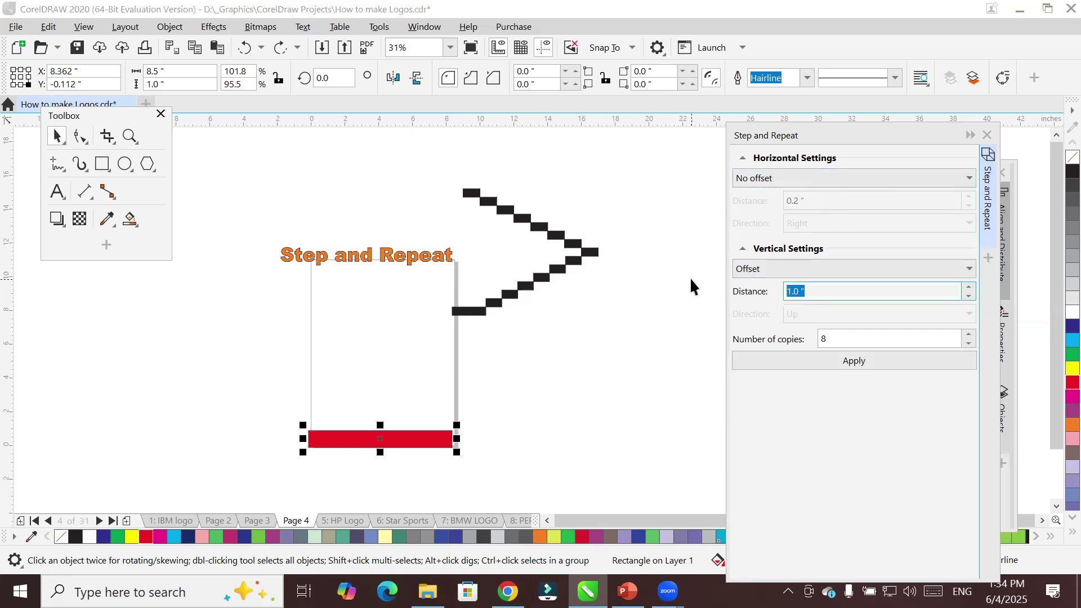
pyautogui.write('2')
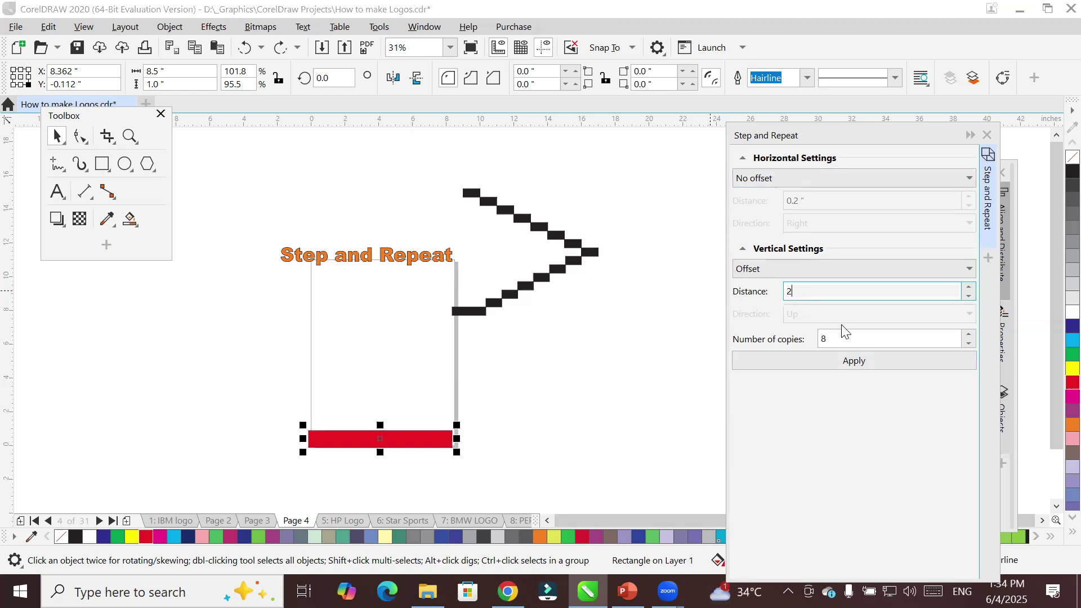
pyautogui.click(839, 340)
pyautogui.write('5')
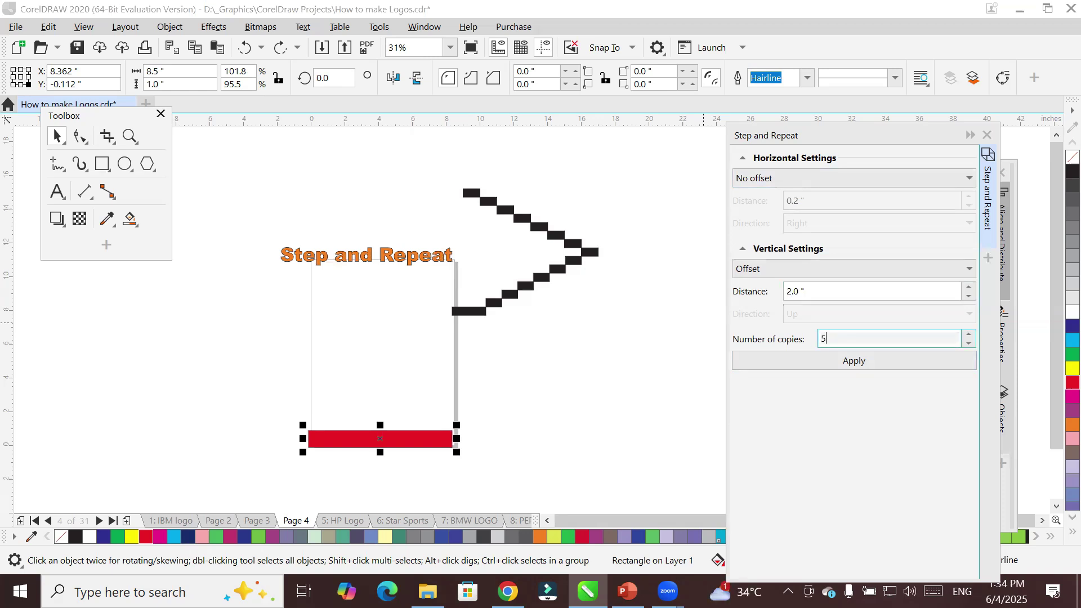
pyautogui.click(851, 361)
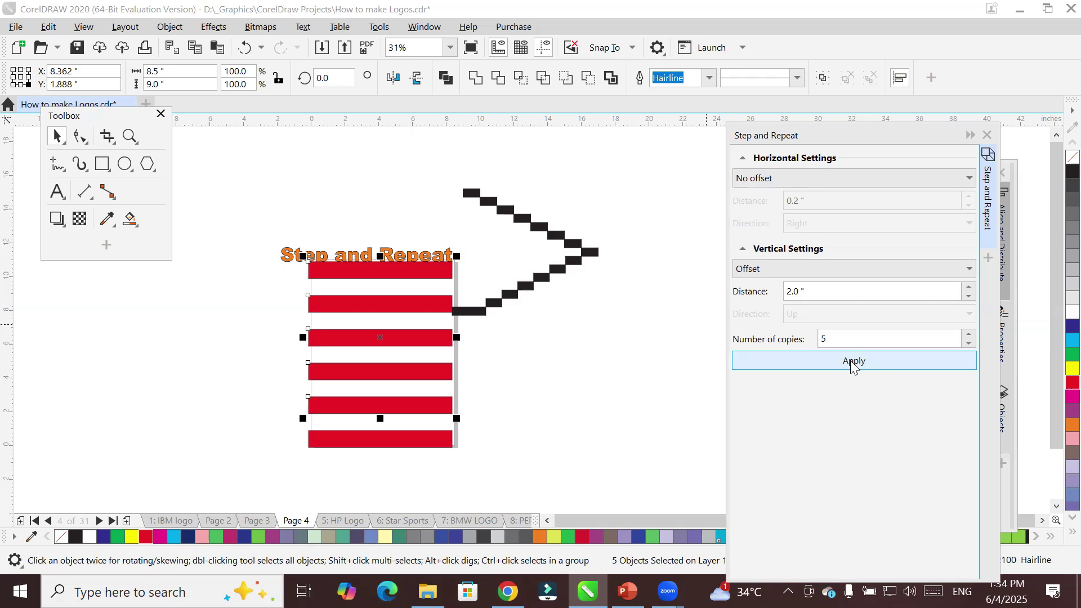
# Undo the vertically spaced copies and reselect the red bar on Page 4
pyautogui.hotkey('ctrl', 'z')
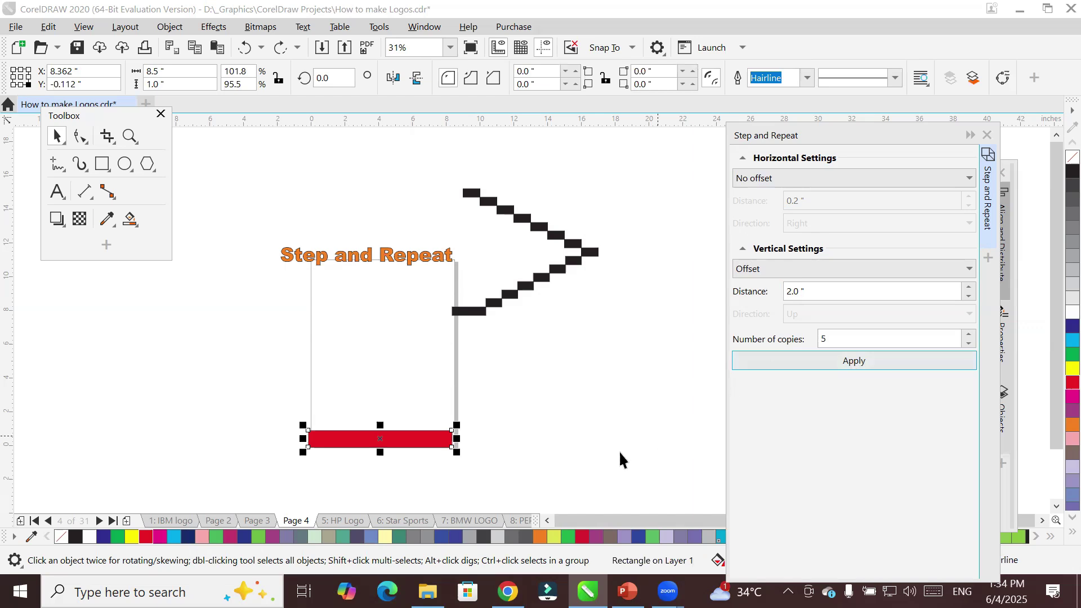
pyautogui.click(415, 441)
pyautogui.click(521, 520)
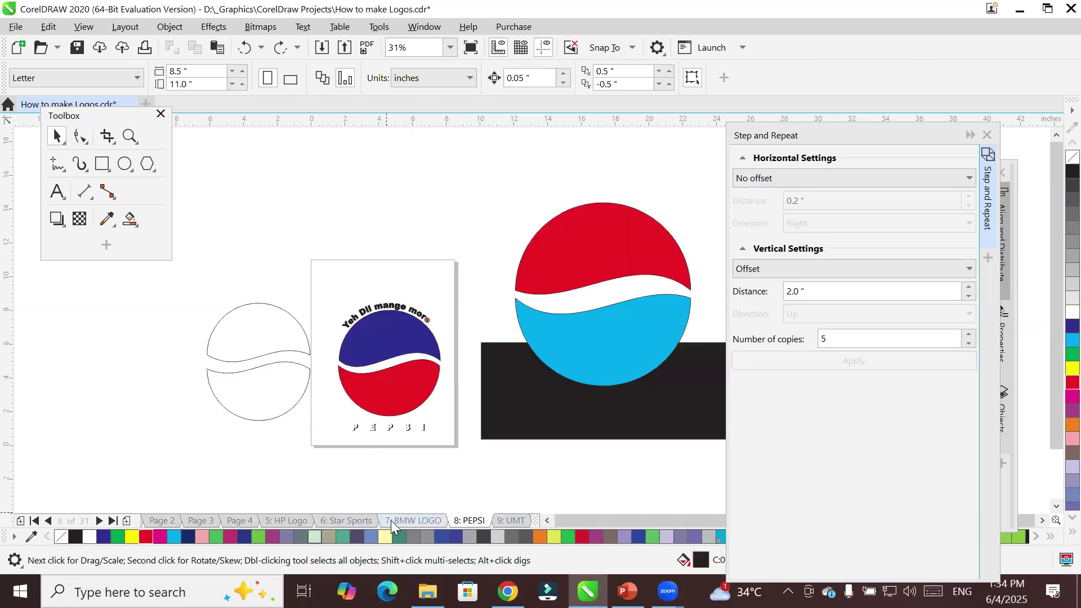
pyautogui.click(195, 523)
pyautogui.click(236, 521)
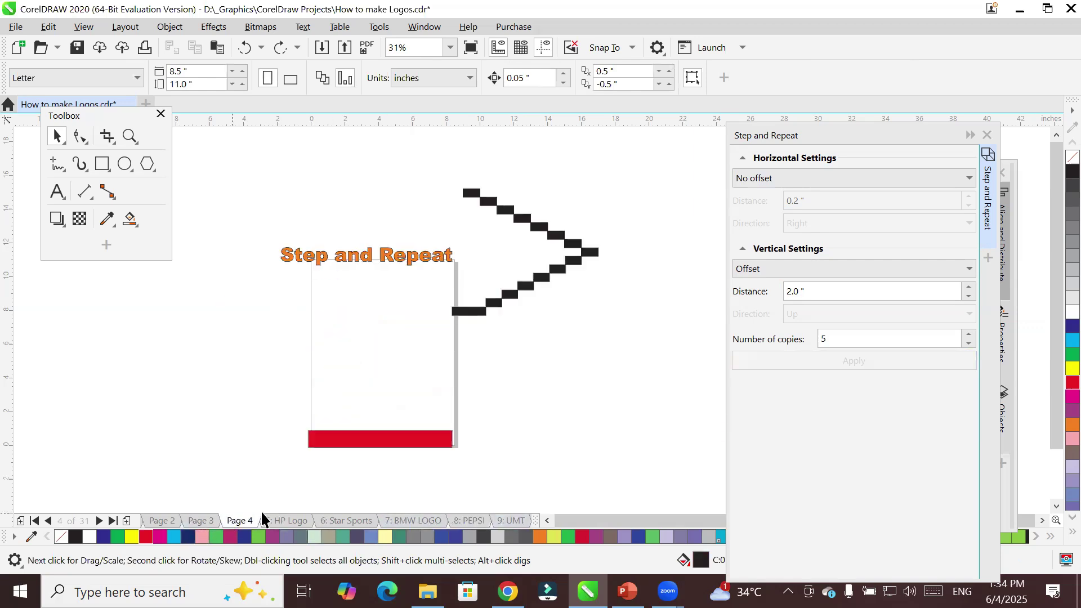
pyautogui.click(362, 442)
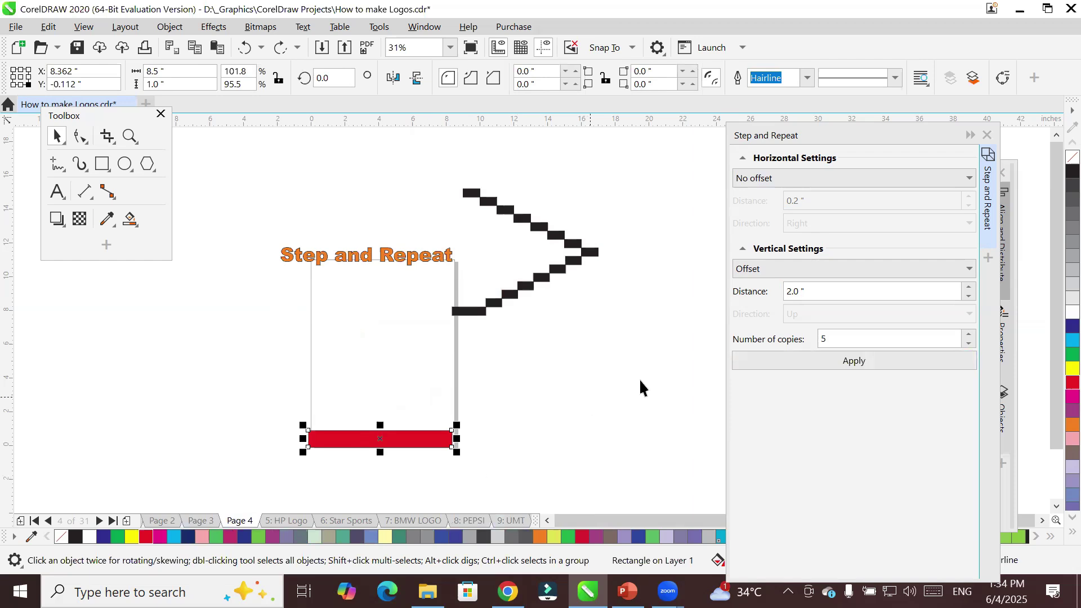
# Set the horizontal repeat mode to Spacing between objects and reshape the red bar into a 1.0" square near the page's centre
pyautogui.click(768, 182)
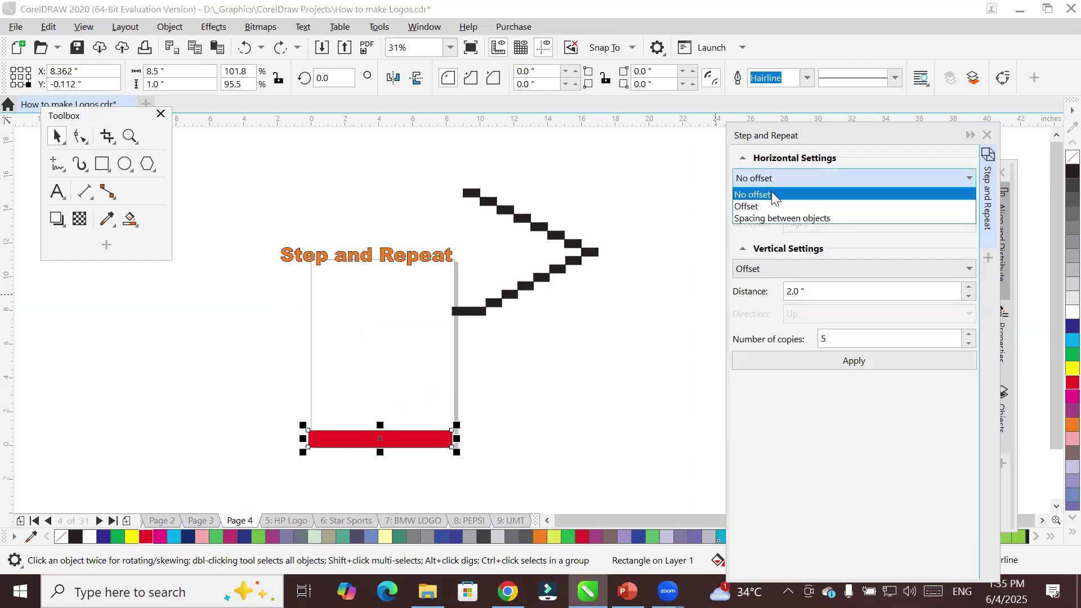
pyautogui.click(806, 219)
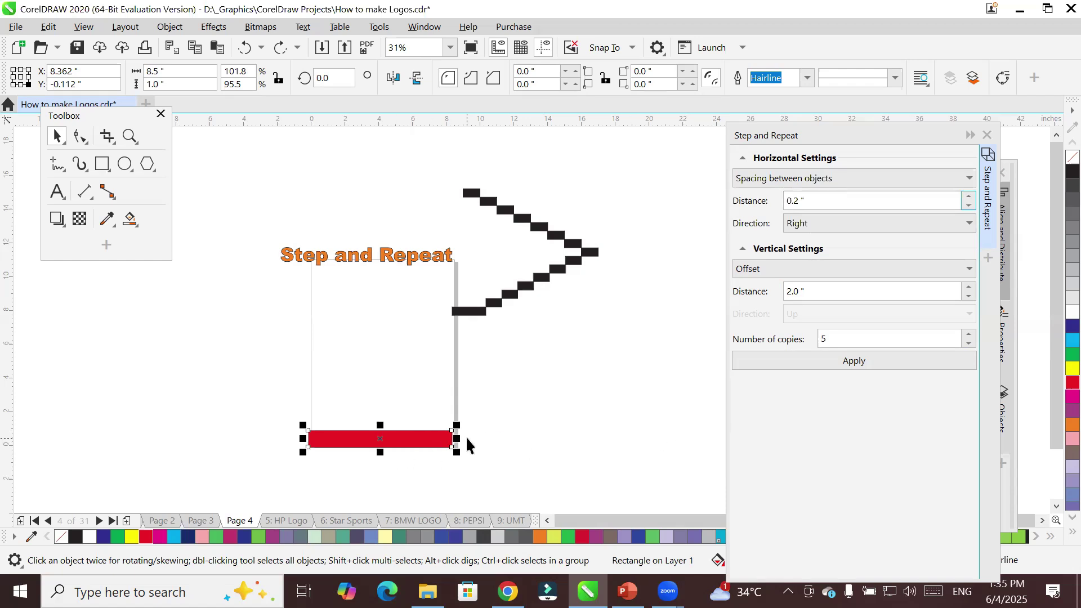
pyautogui.moveTo(456, 439); pyautogui.dragTo(325, 337)
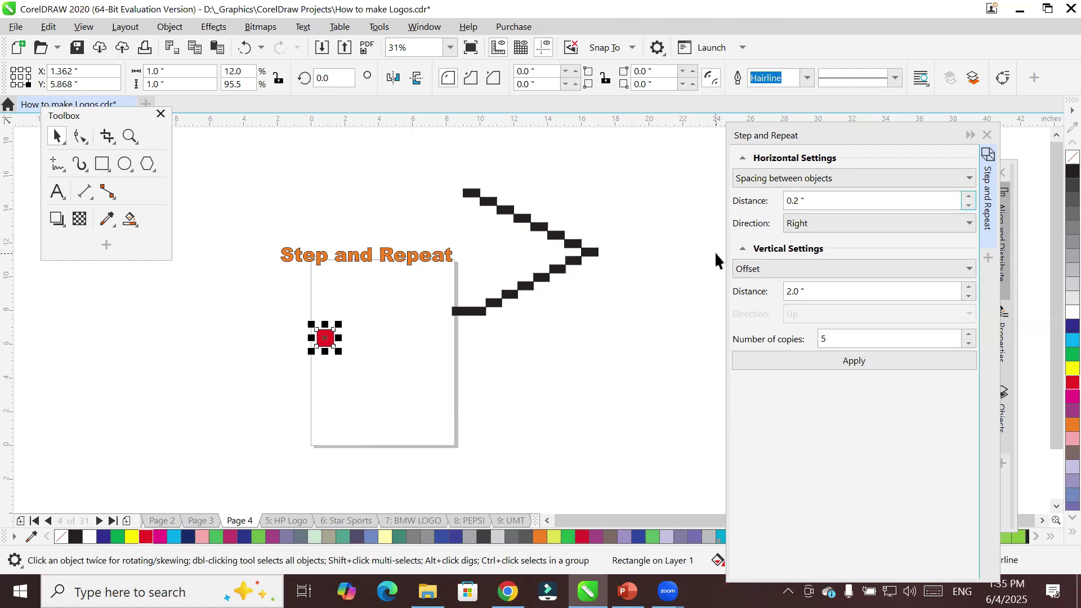
pyautogui.moveTo(319, 344); pyautogui.dragTo(386, 349)
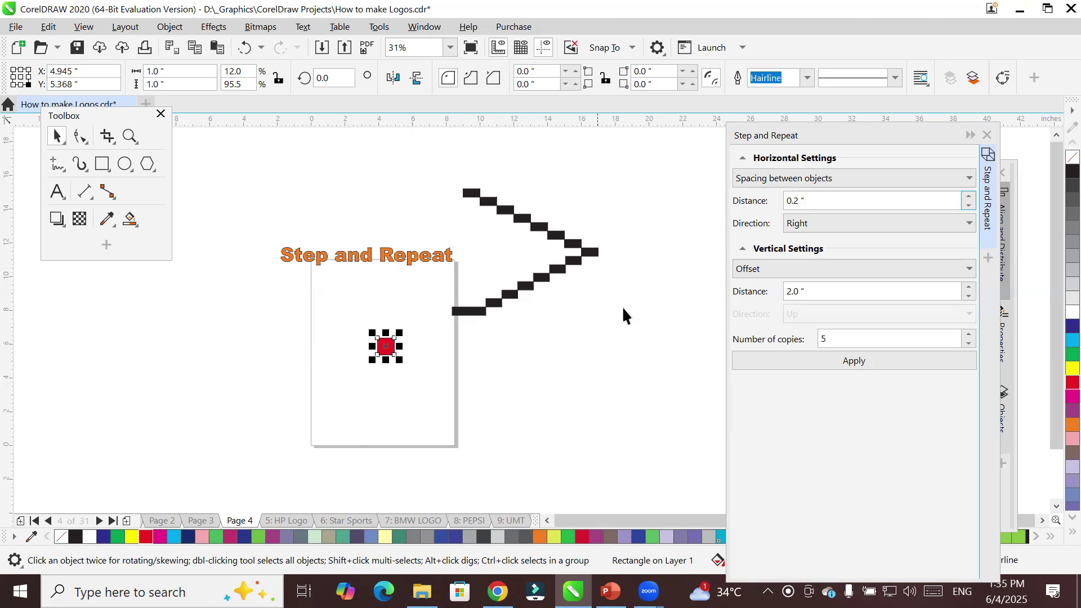
# Choose Spacing between objects as the horizontal mode with Right as the repeat direction
pyautogui.click(833, 223)
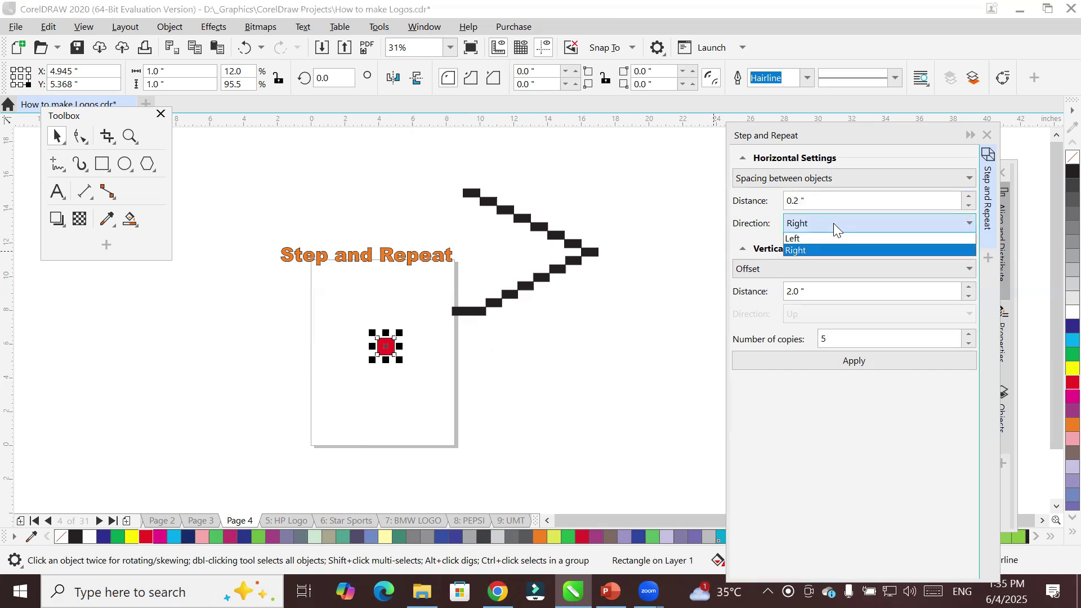
pyautogui.click(834, 223)
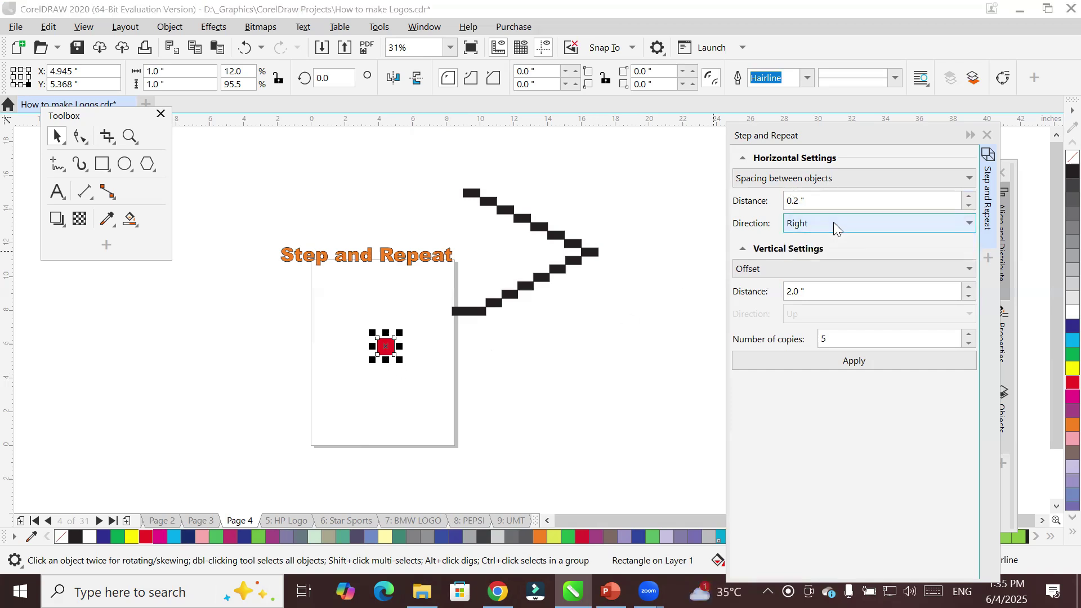
pyautogui.click(828, 176)
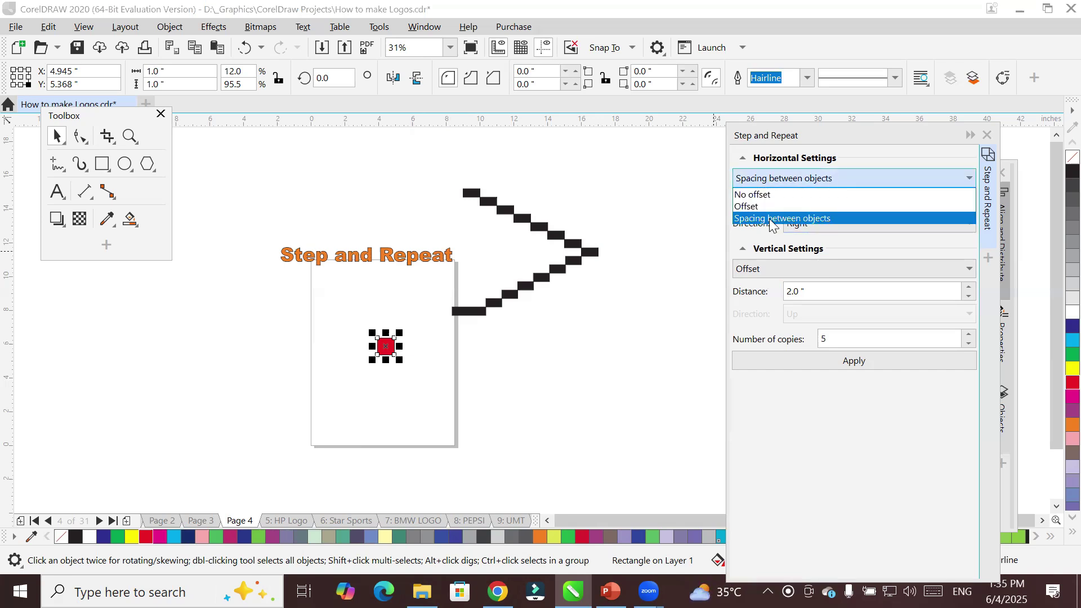
pyautogui.click(769, 218)
pyautogui.click(824, 224)
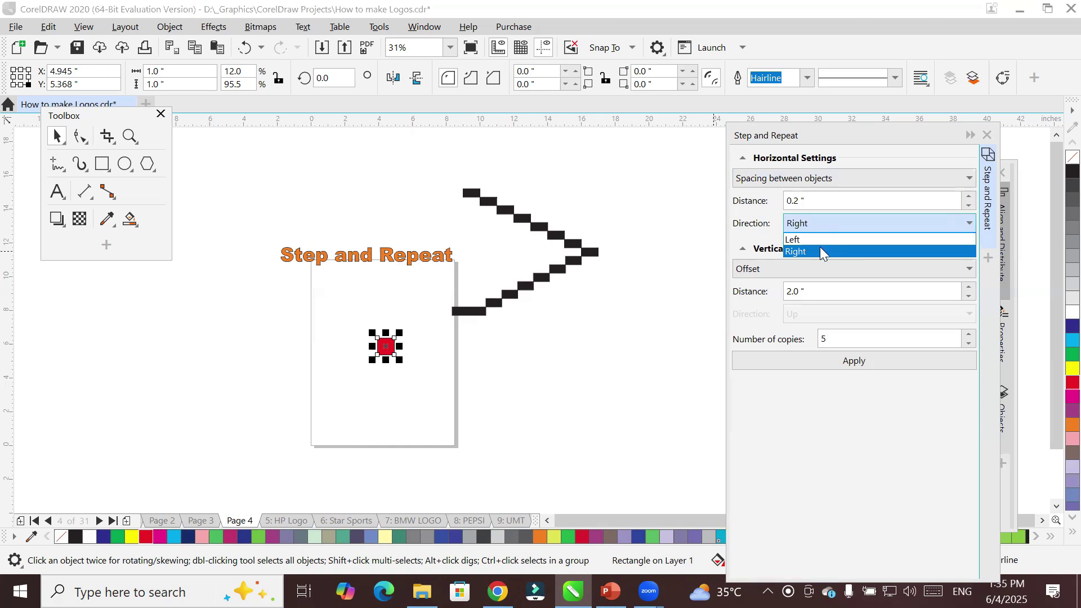
pyautogui.click(820, 249)
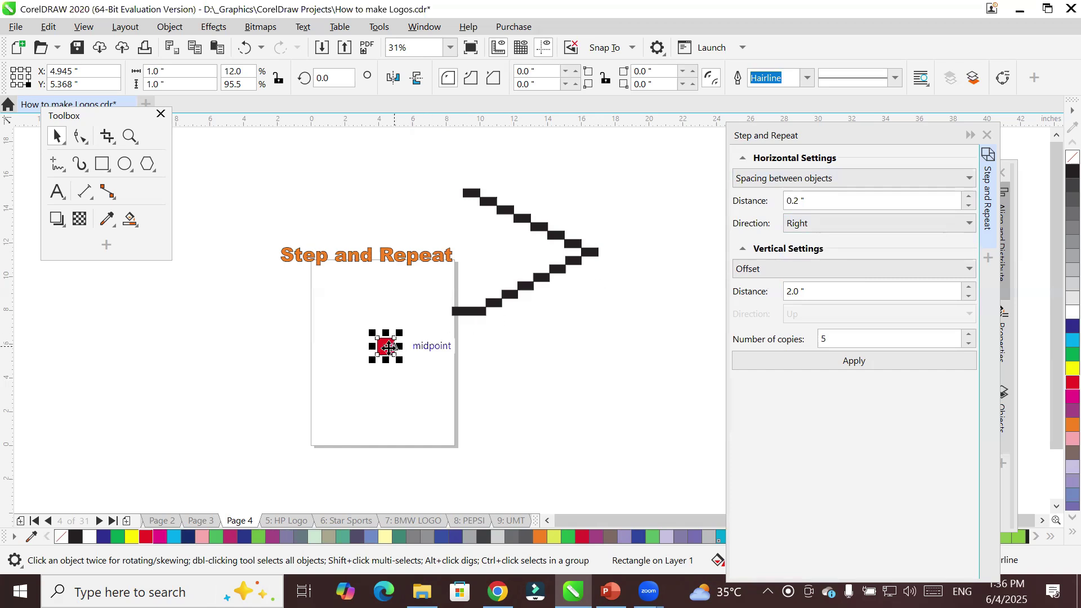
# Set the red square's reference point to its centre and the horizontal spacing distance to 1"
pyautogui.click(178, 71)
pyautogui.moveTo(117, 67); pyautogui.dragTo(164, 71)
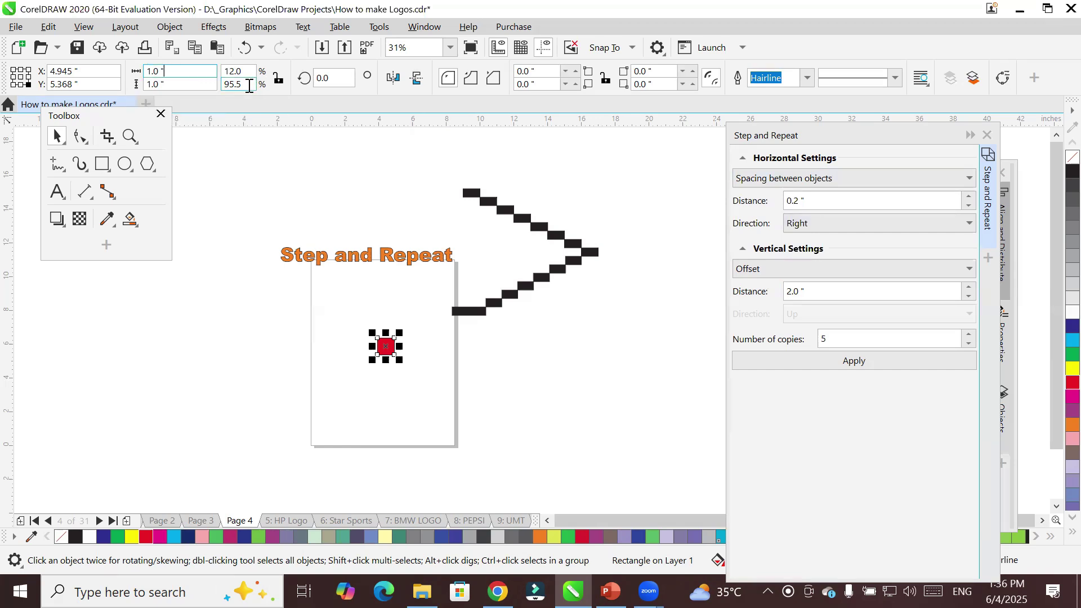
pyautogui.click(21, 77)
pyautogui.click(827, 200)
pyautogui.hotkey('ctrl', 'a')
pyautogui.write('1')
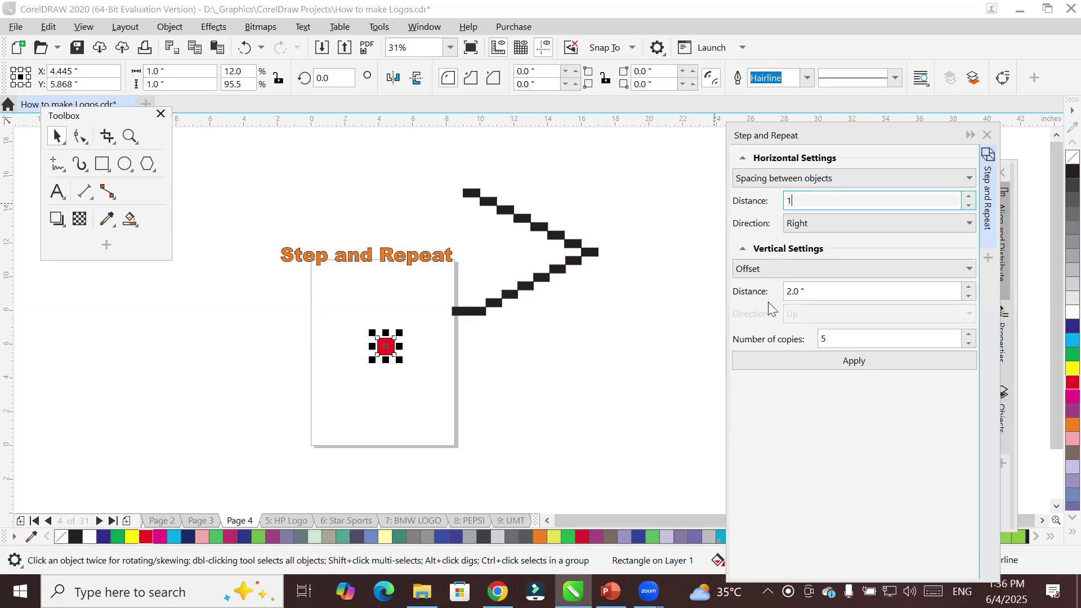
# Set the vertical mode to No offset and apply 5 copies of the red square
pyautogui.click(854, 339)
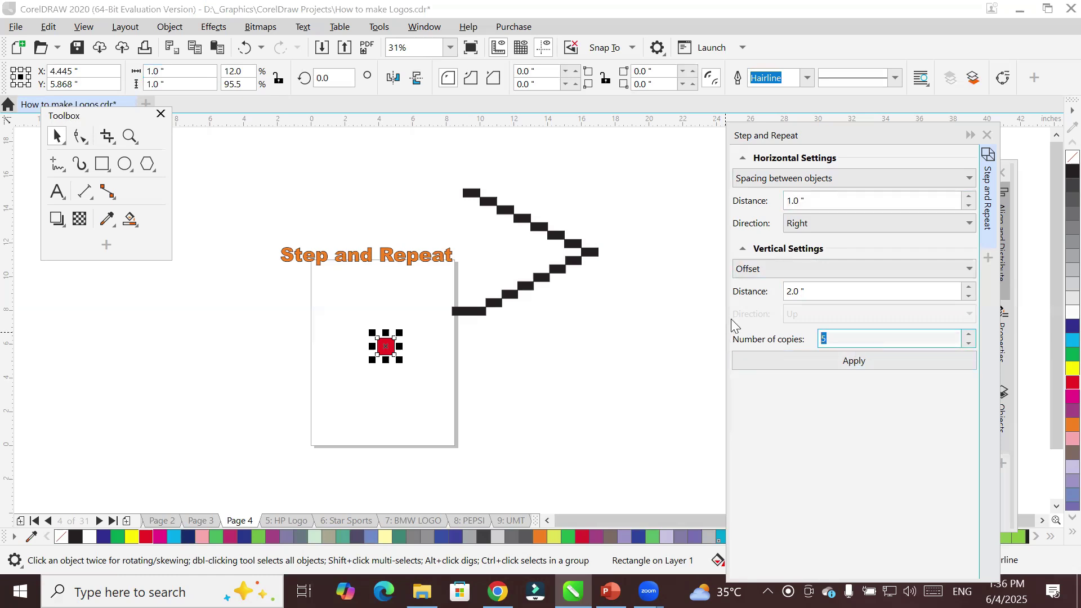
pyautogui.click(791, 268)
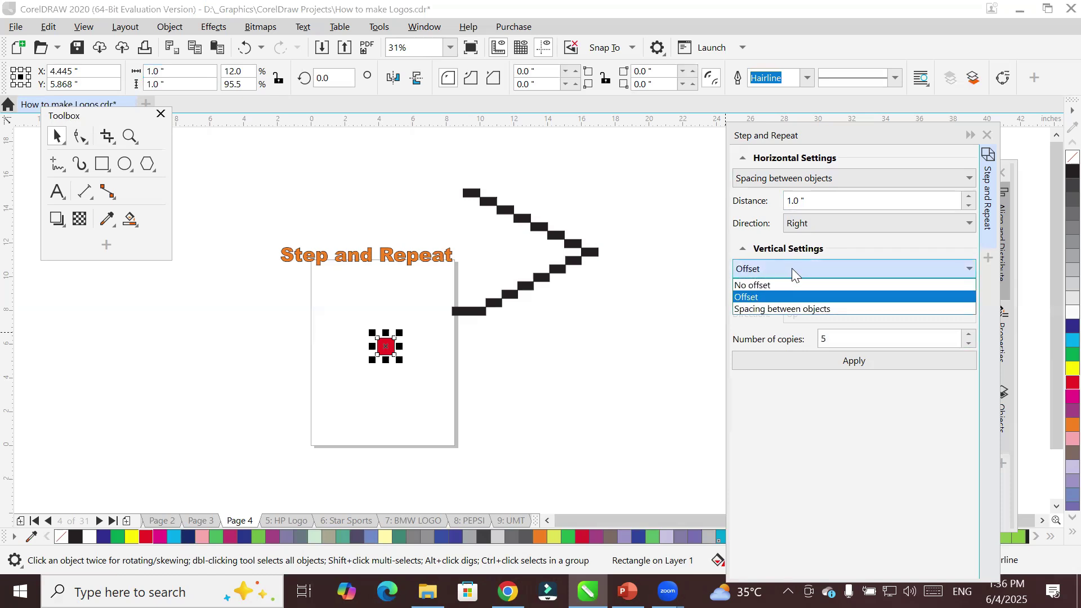
pyautogui.click(773, 284)
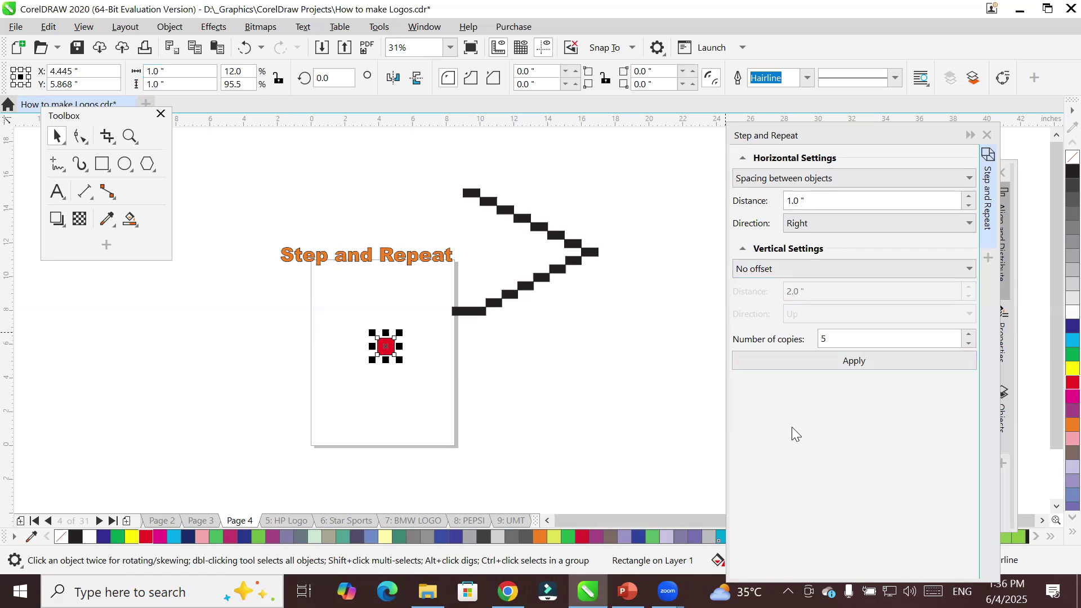
pyautogui.click(826, 356)
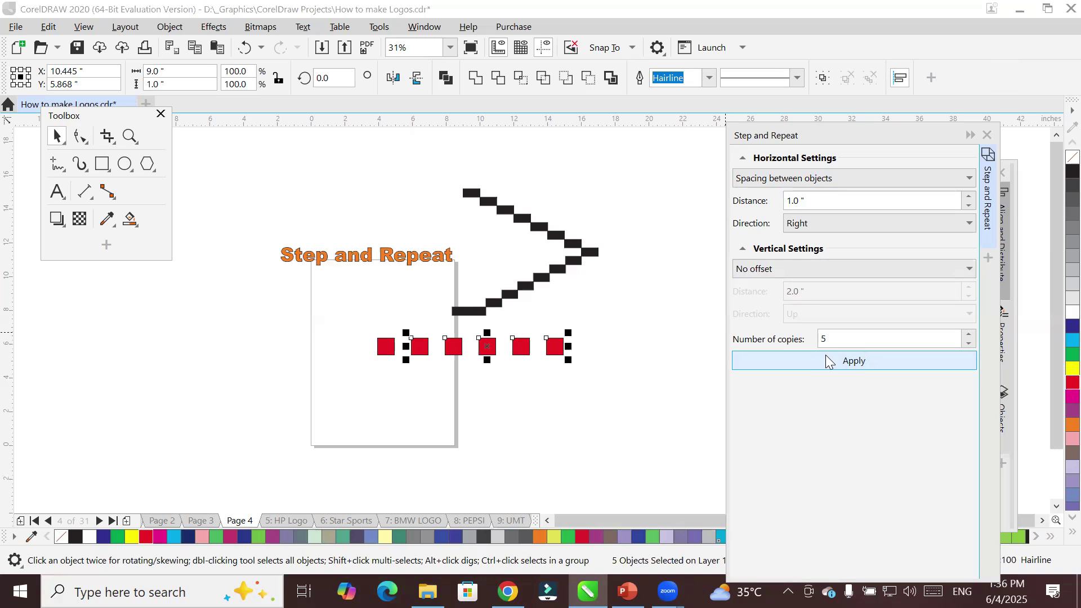
# Undo the row of square copies and set the red square's reference point to its lower-left corner
pyautogui.hotkey('ctrl', 'z')
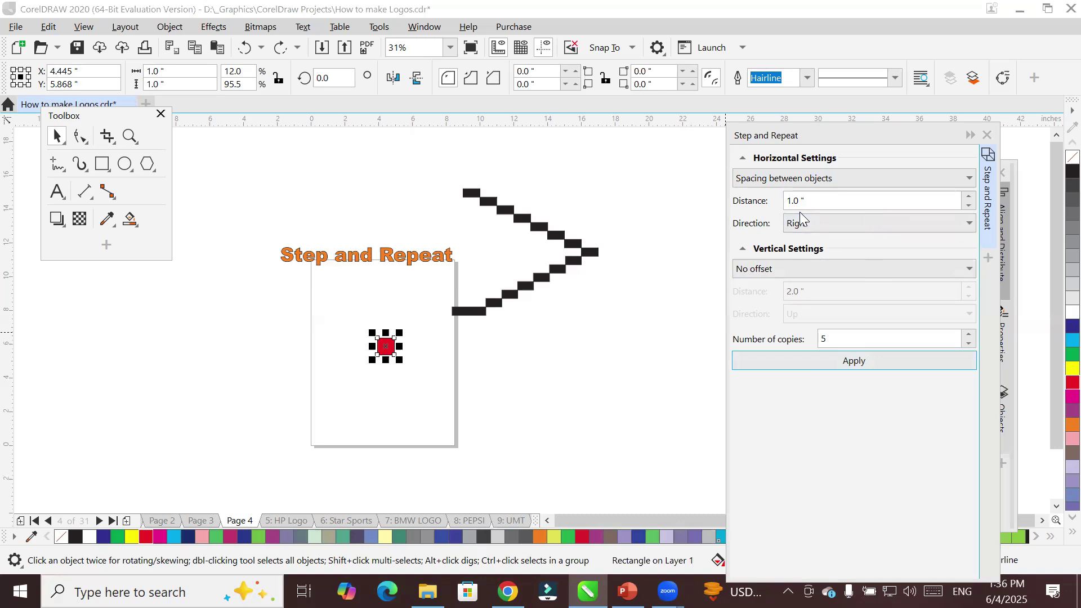
pyautogui.click(12, 84)
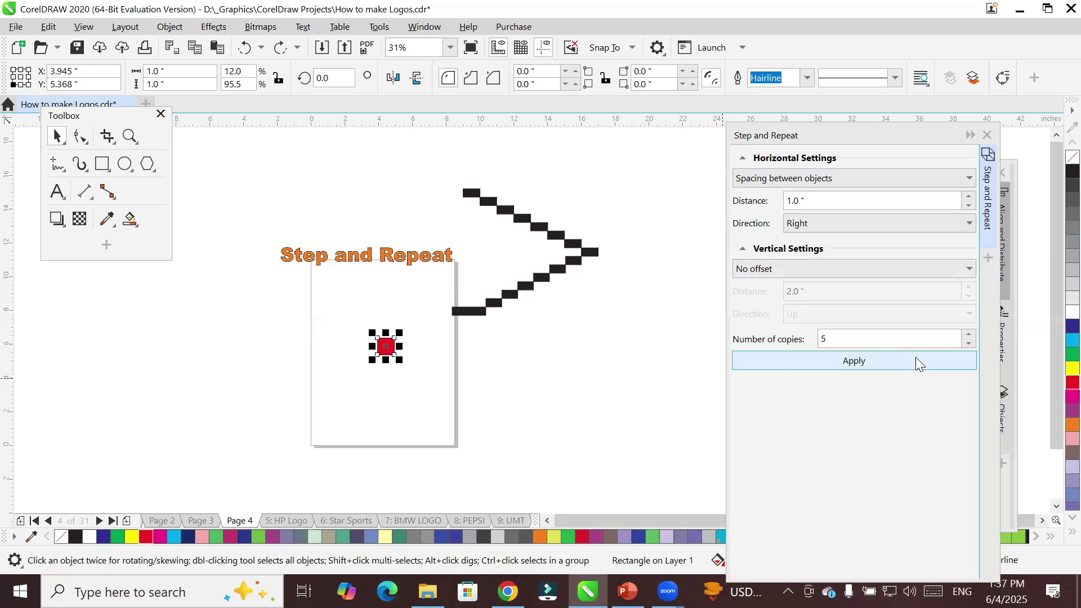
# Apply 5 copies of the red square to the right with 1" spacing, and undo the row
pyautogui.click(868, 366)
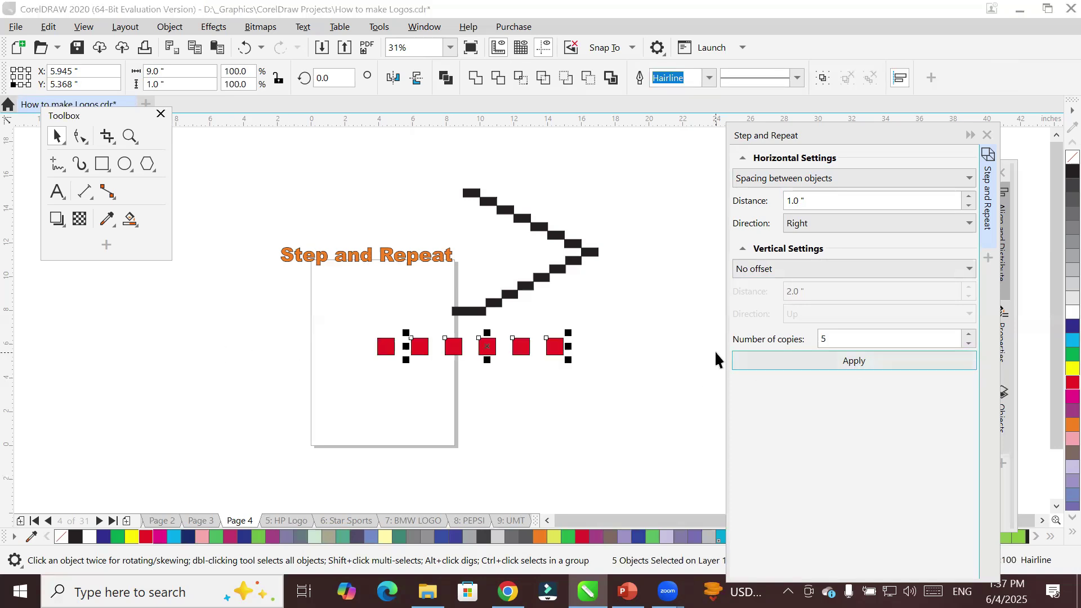
pyautogui.hotkey('ctrl', 'z')
# Reposition the red square slightly up and to the left, at about X 3.812" and Y 5.518"
pyautogui.moveTo(383, 349); pyautogui.dragTo(382, 339)
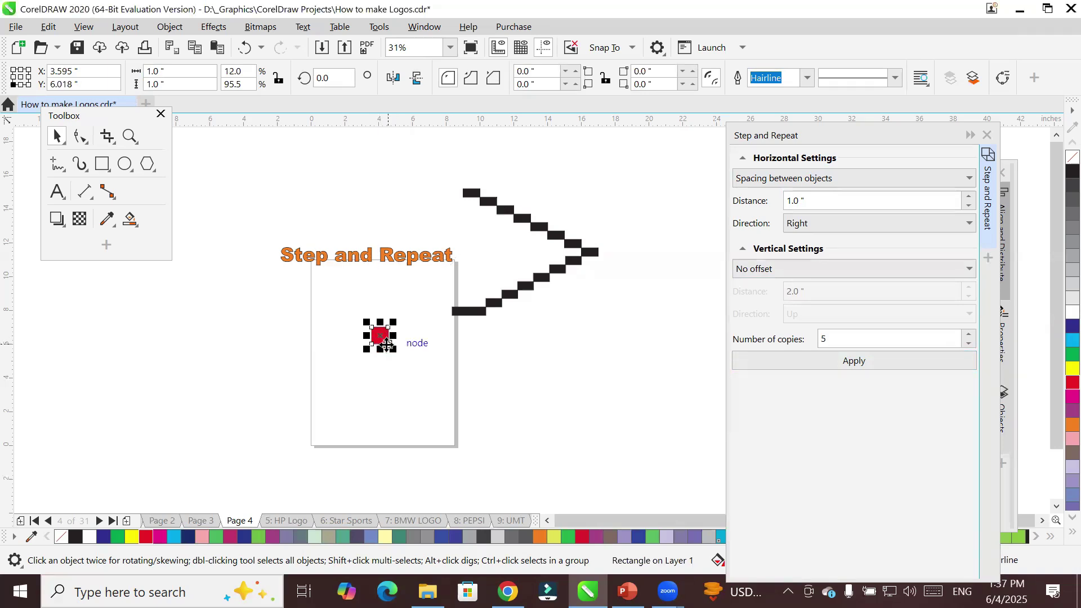
pyautogui.moveTo(381, 338); pyautogui.dragTo(385, 348)
pyautogui.scroll(2, 404, 350)
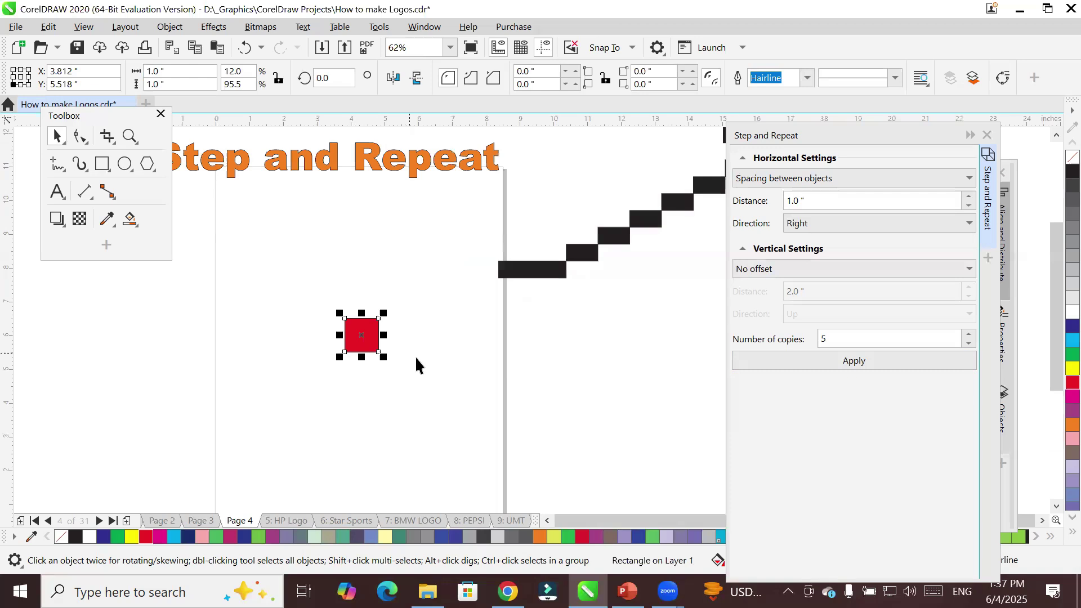
# Set the horizontal spacing distance to 0", apply 5 copies of the red square, and undo them
pyautogui.click(814, 201)
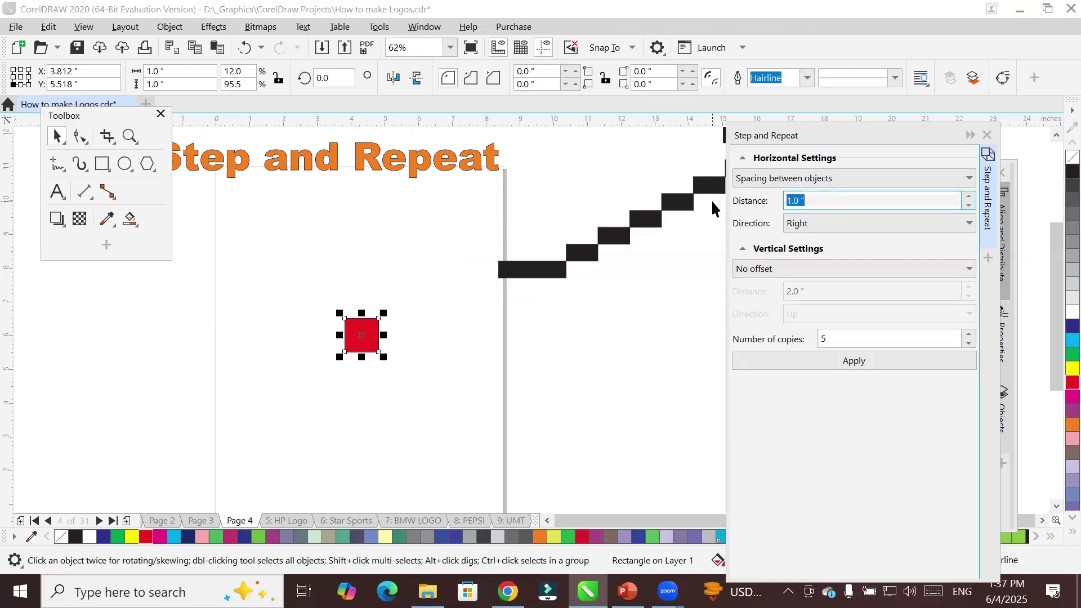
pyautogui.write('0')
pyautogui.click(871, 363)
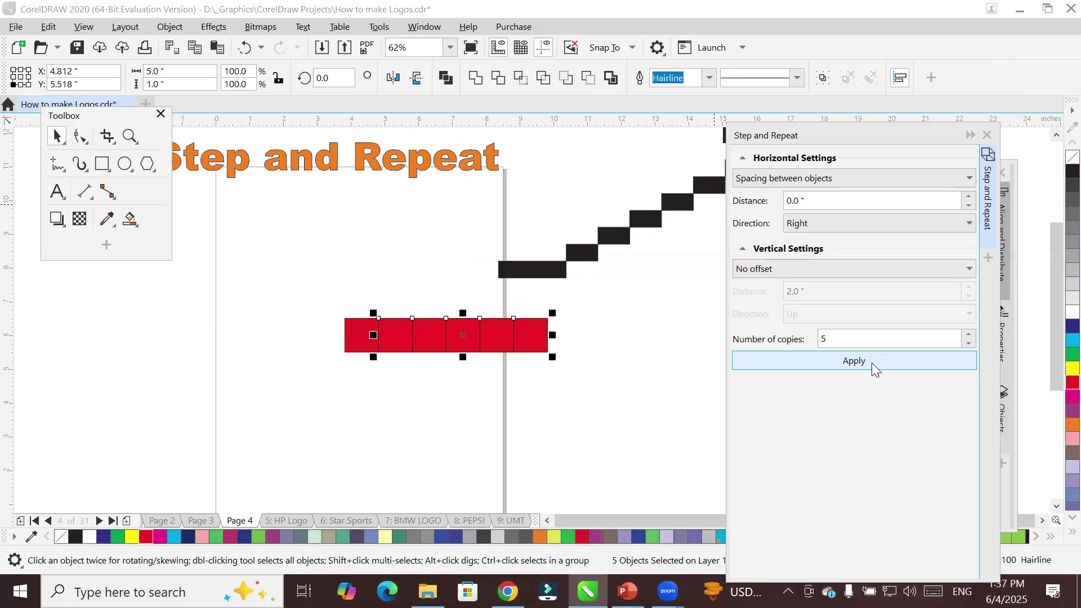
pyautogui.hotkey('ctrl', 'z')
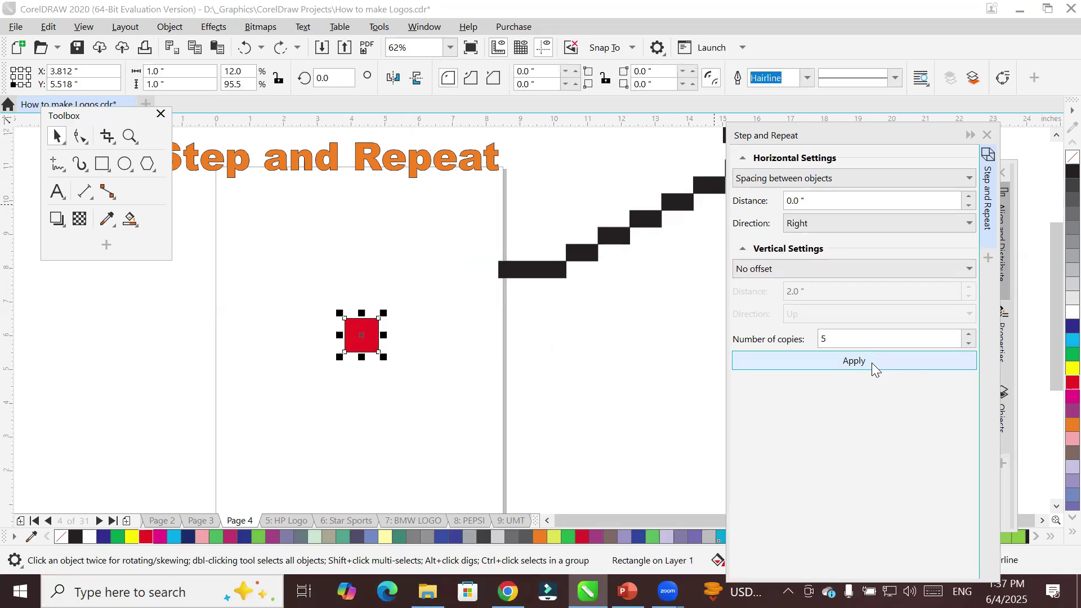
# Set the horizontal spacing distance to 0.1" and apply 5 copies of the red square to the right
pyautogui.moveTo(810, 202); pyautogui.dragTo(726, 205)
pyautogui.write('.1')
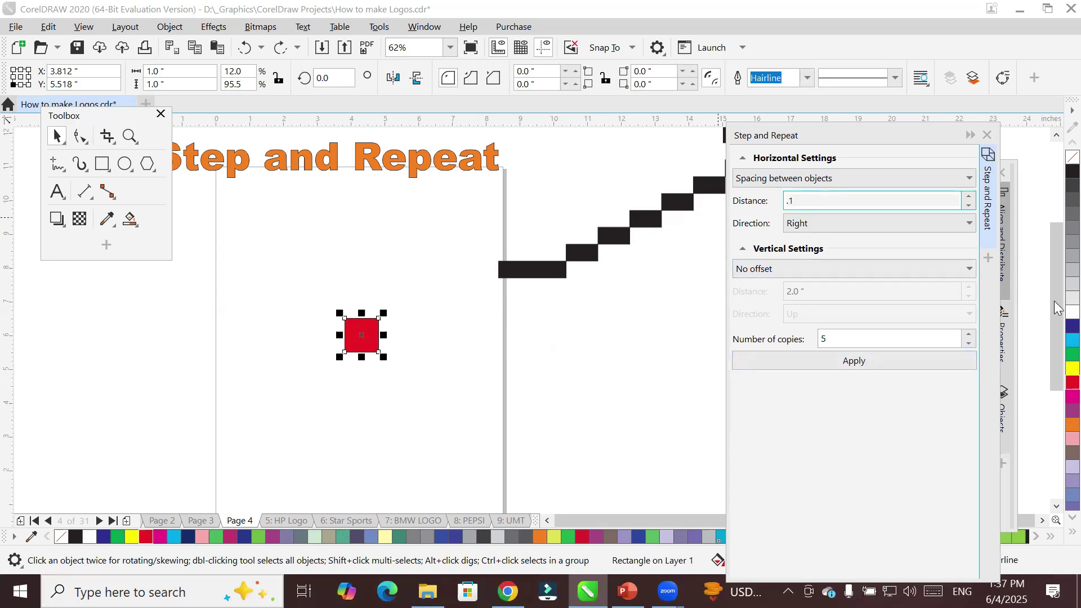
pyautogui.click(873, 361)
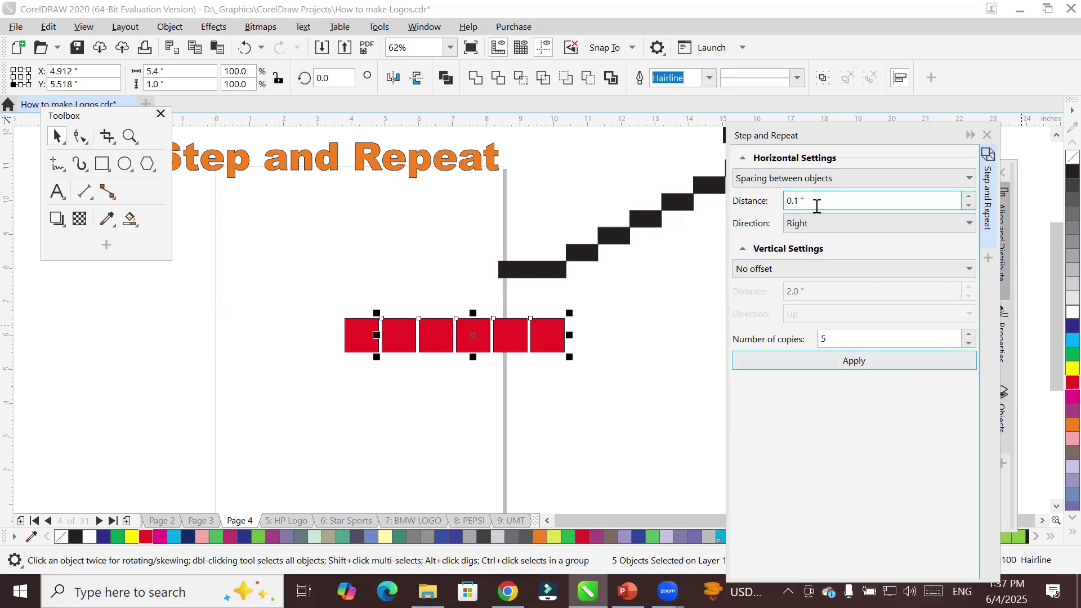
# Select the original red square, set the horizontal direction to Left, and apply 5 copies with 0.1" spacing
pyautogui.click(356, 332)
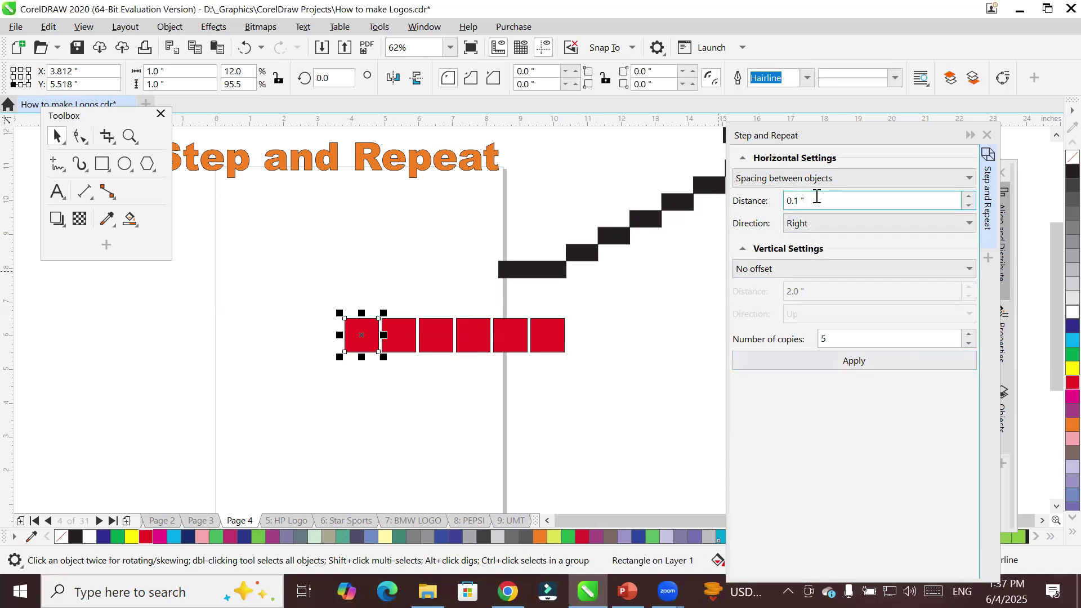
pyautogui.click(822, 224)
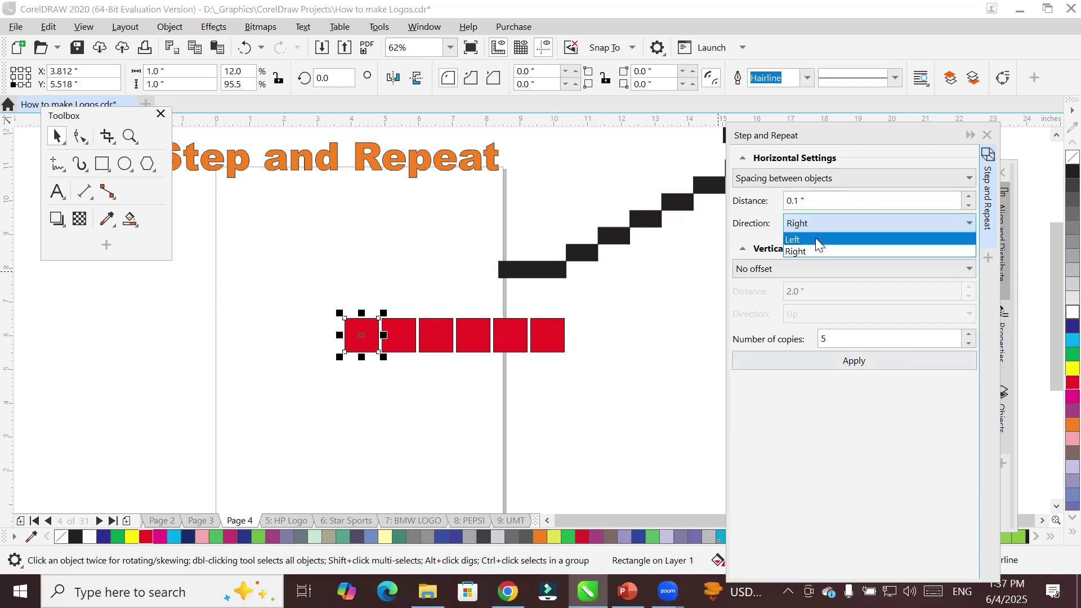
pyautogui.click(815, 237)
pyautogui.click(816, 201)
pyautogui.click(837, 338)
pyautogui.moveTo(837, 338); pyautogui.dragTo(776, 336)
pyautogui.click(839, 363)
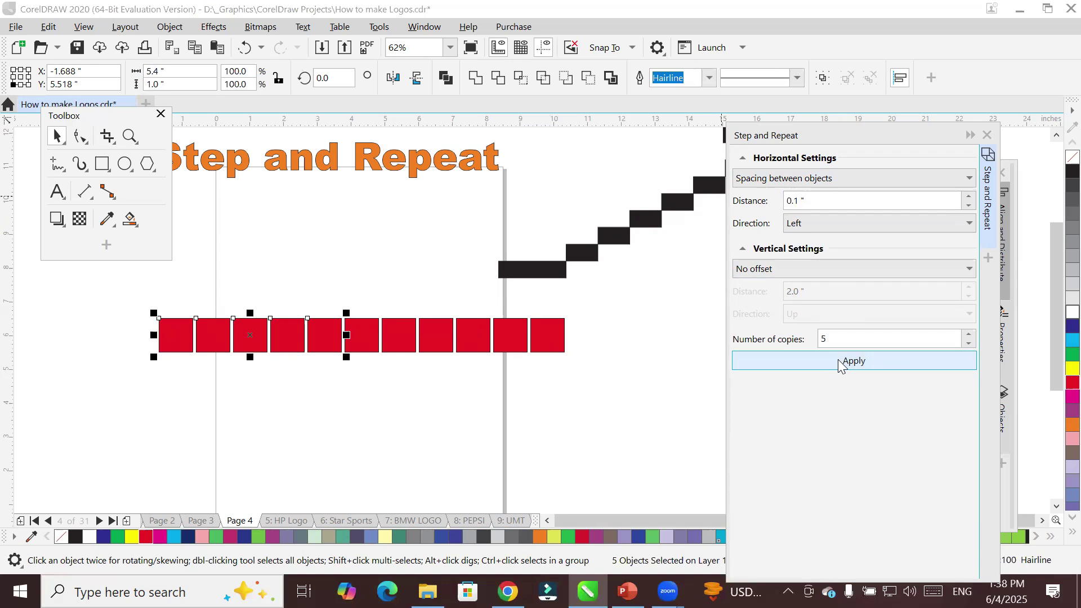
# Undo both rows of copies so that only the original red square is left
pyautogui.hotkey('ctrl', 'z')
pyautogui.hotkey('ctrl', 'z')
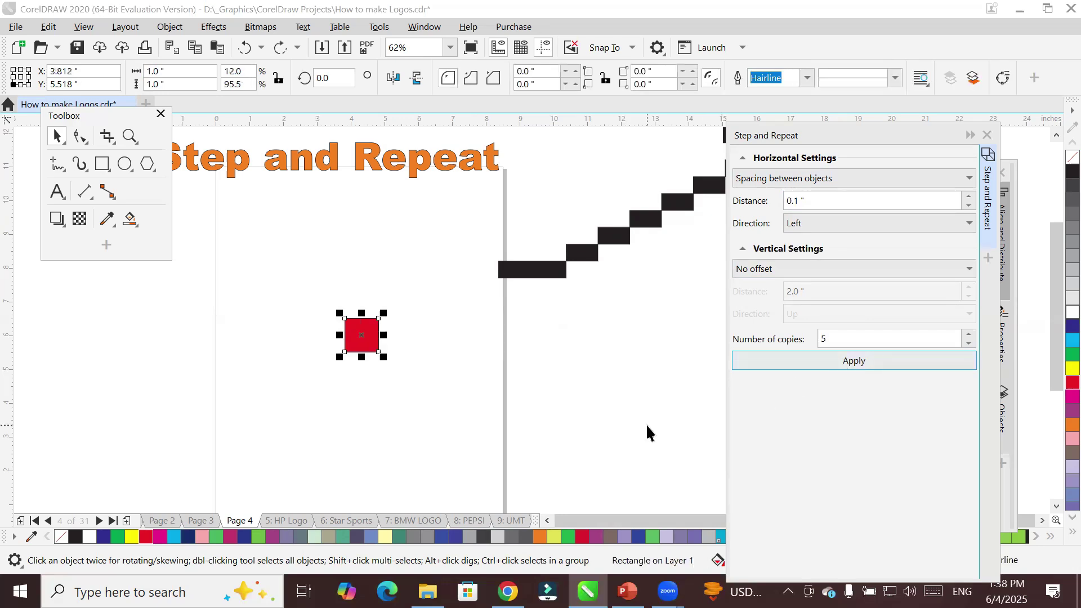
# Nudge the red square slightly down and scale it about its centre to about 0.433" by 0.433"
pyautogui.scroll(-2, 625, 397)
pyautogui.scroll(2, 542, 374)
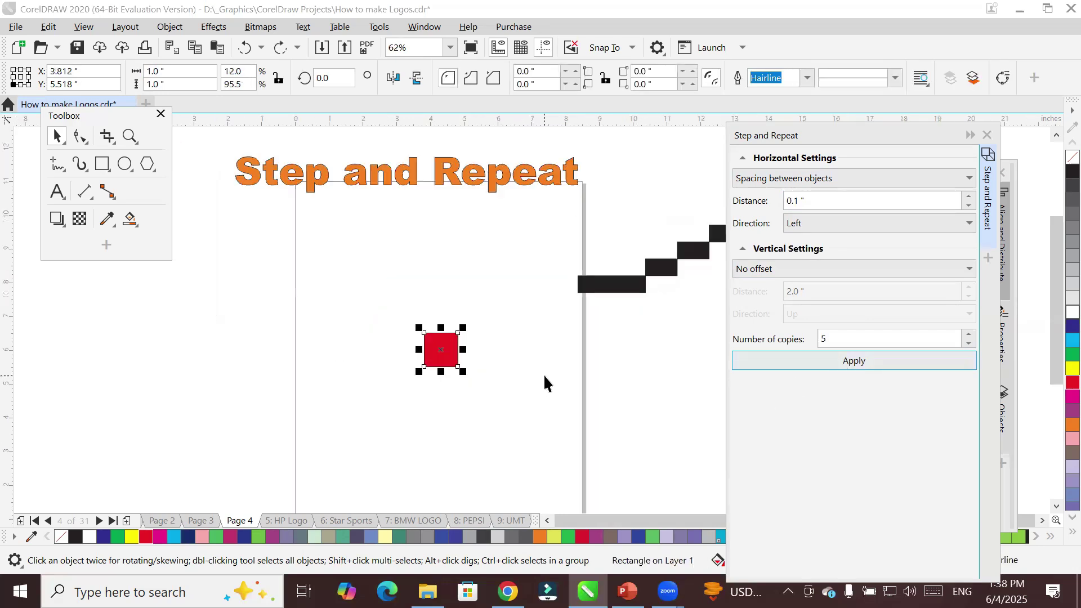
pyautogui.moveTo(442, 349); pyautogui.dragTo(449, 365)
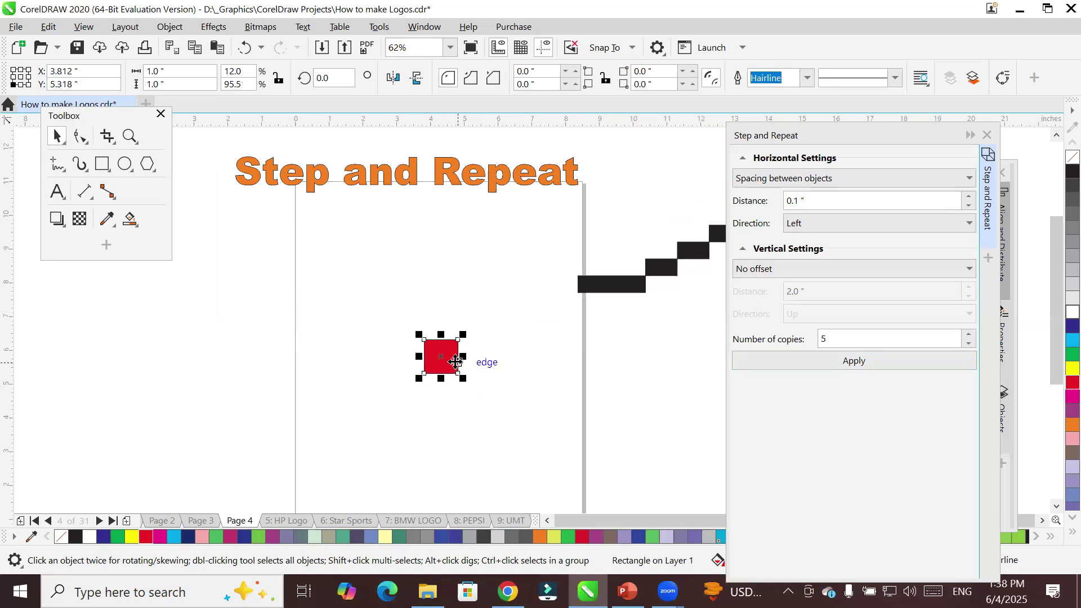
pyautogui.moveTo(467, 333); pyautogui.dragTo(449, 349)
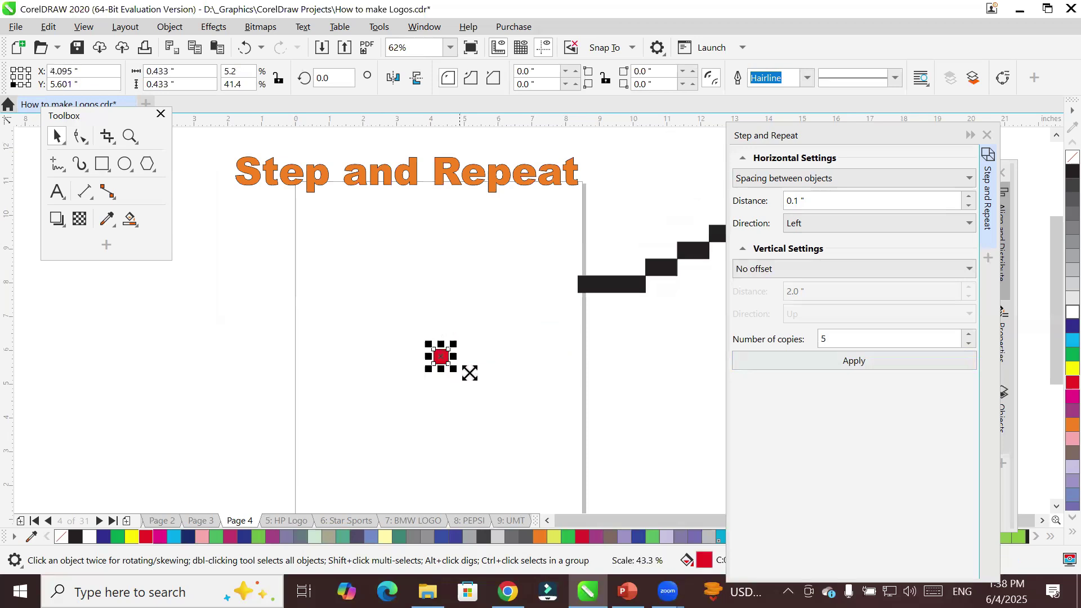
pyautogui.click(443, 358)
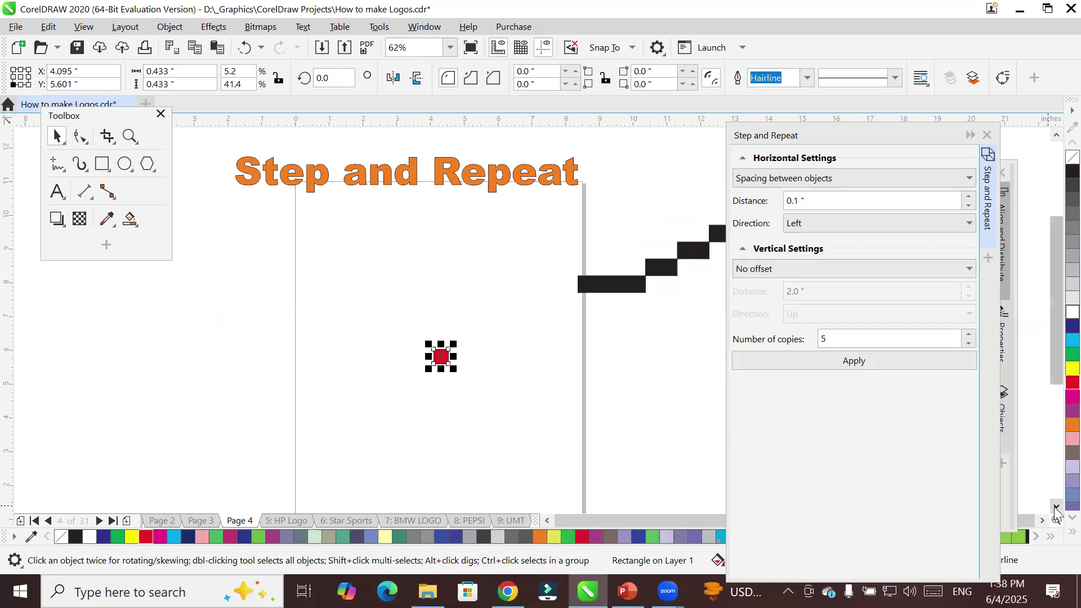
# Keep Spacing between objects as the horizontal mode for the small red square and set the distance to 0"
pyautogui.click(1044, 521)
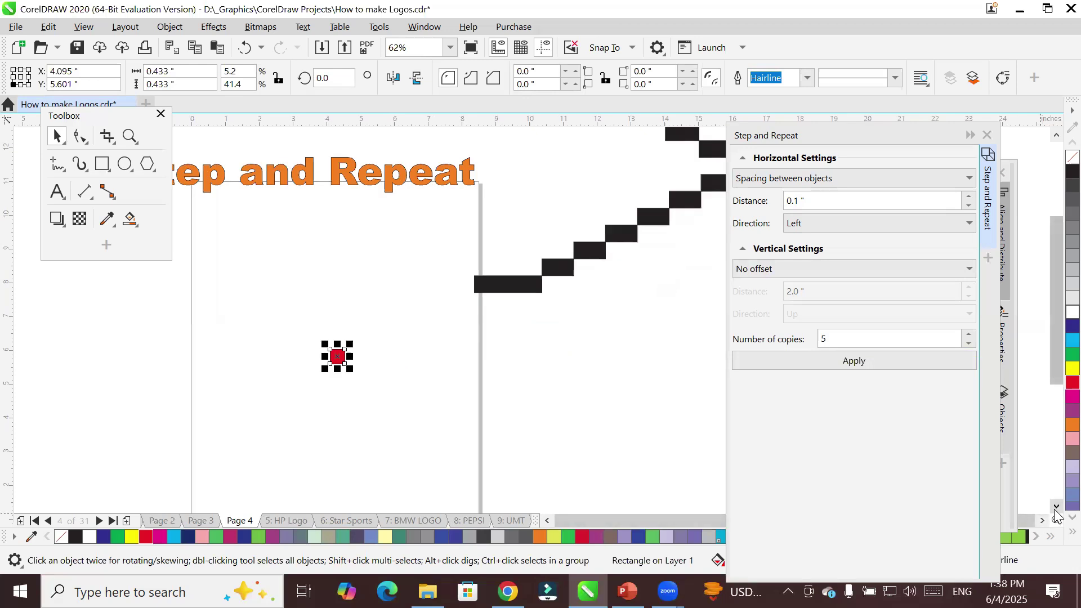
pyautogui.click(1056, 506)
pyautogui.click(1056, 507)
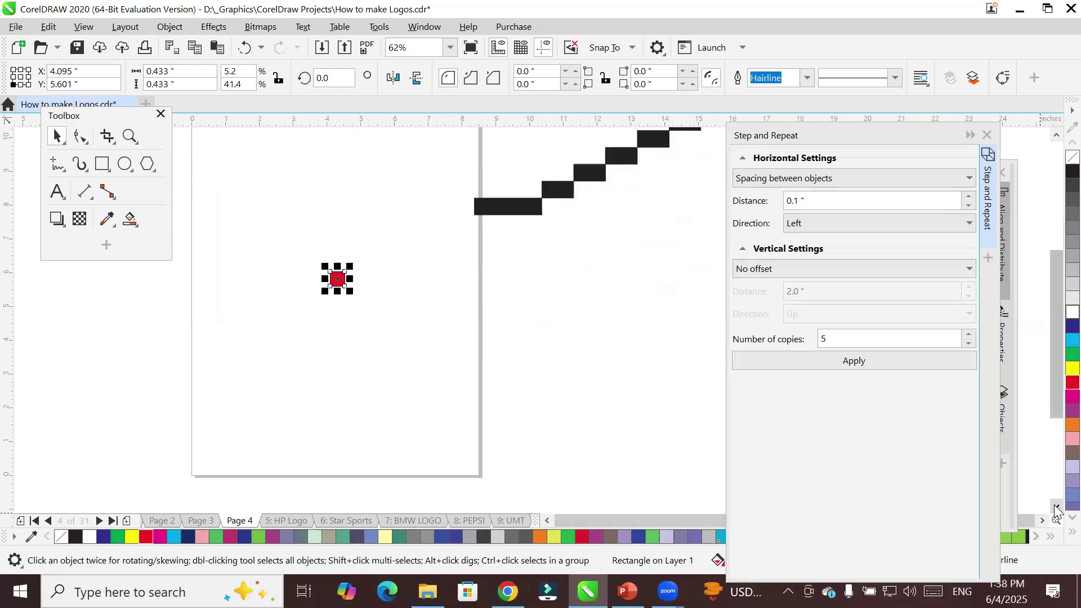
pyautogui.click(1056, 137)
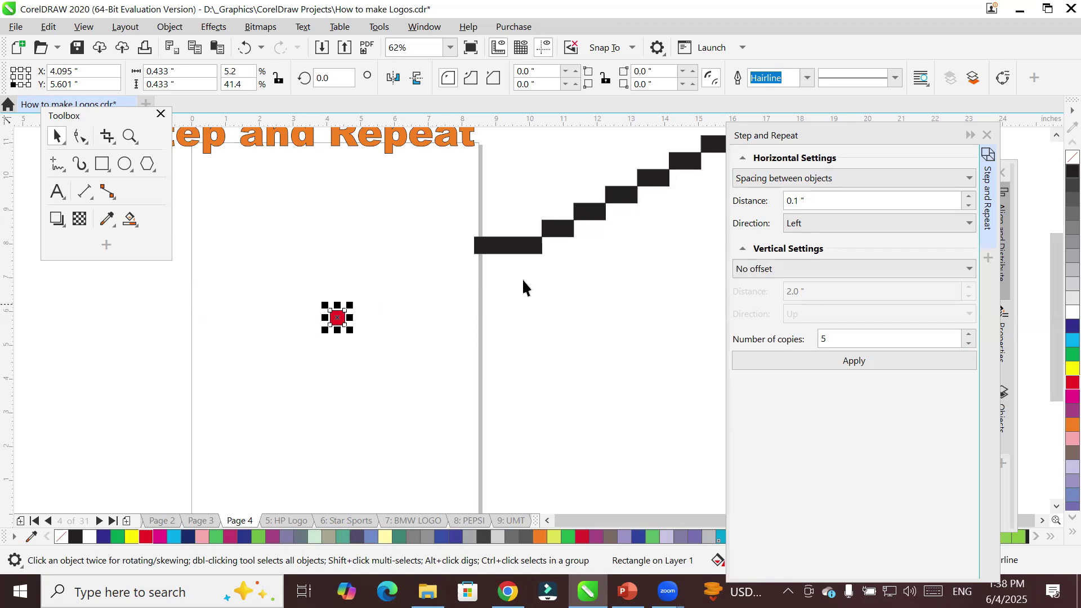
pyautogui.click(868, 174)
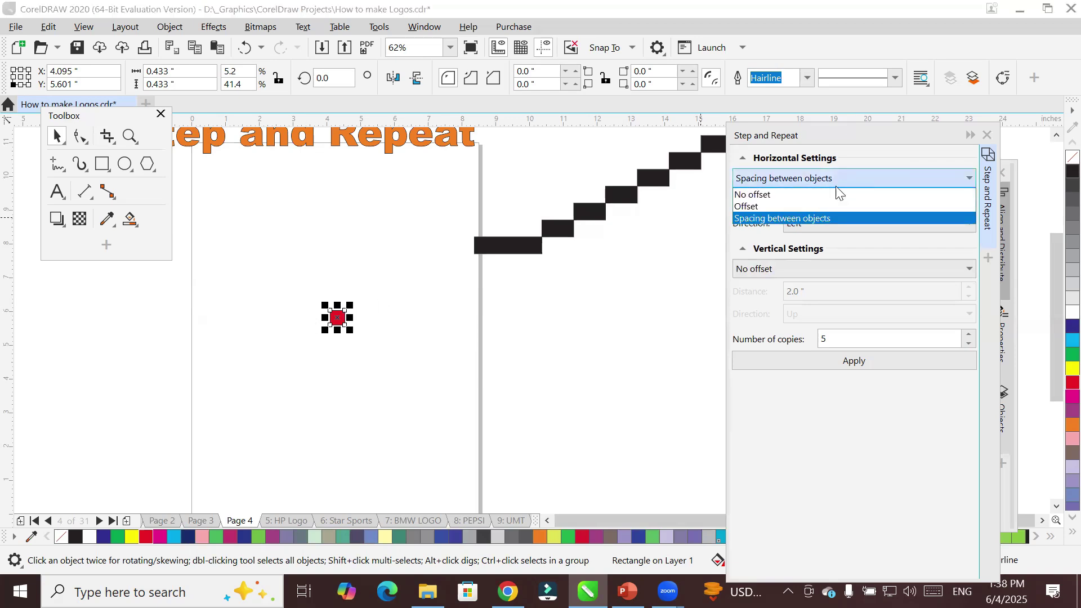
pyautogui.click(801, 219)
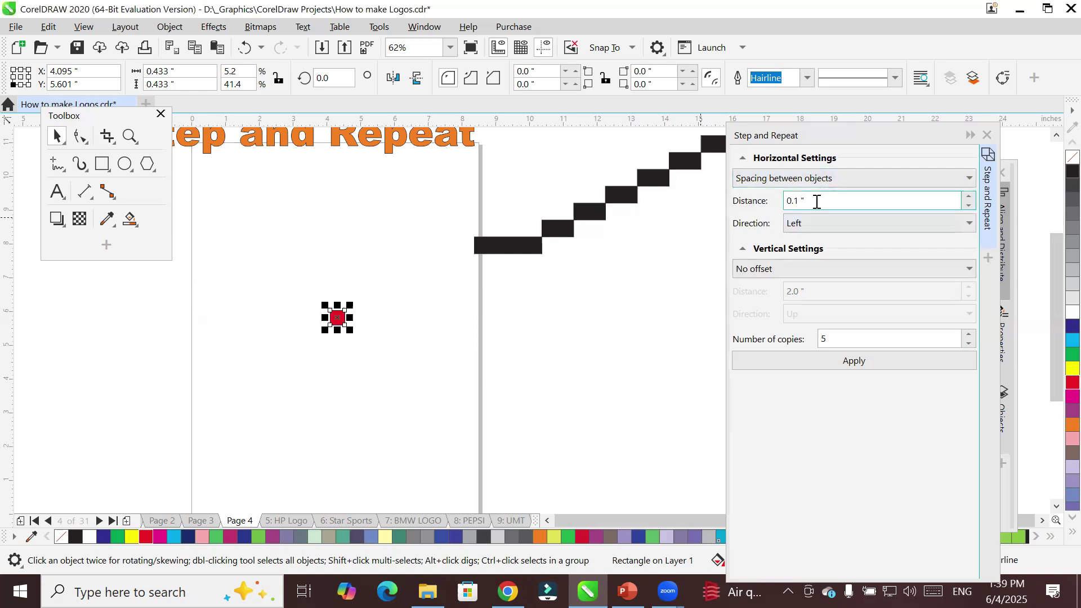
pyautogui.click(819, 202)
pyautogui.doubleClick(819, 202)
pyautogui.write('0')
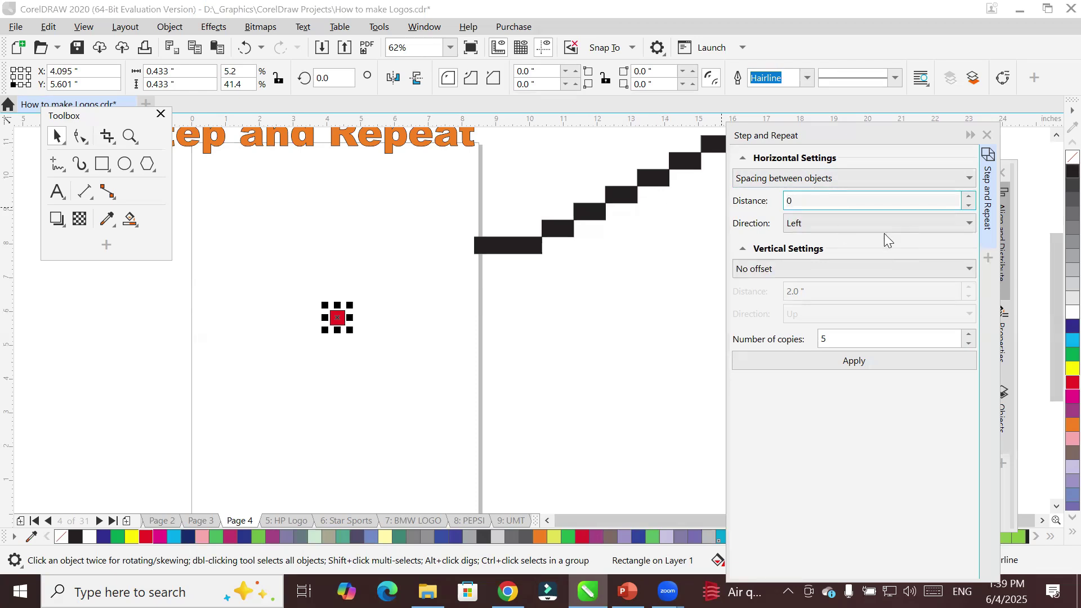
# Apply 5 touching copies of the small red square to the left, and undo them
pyautogui.click(852, 339)
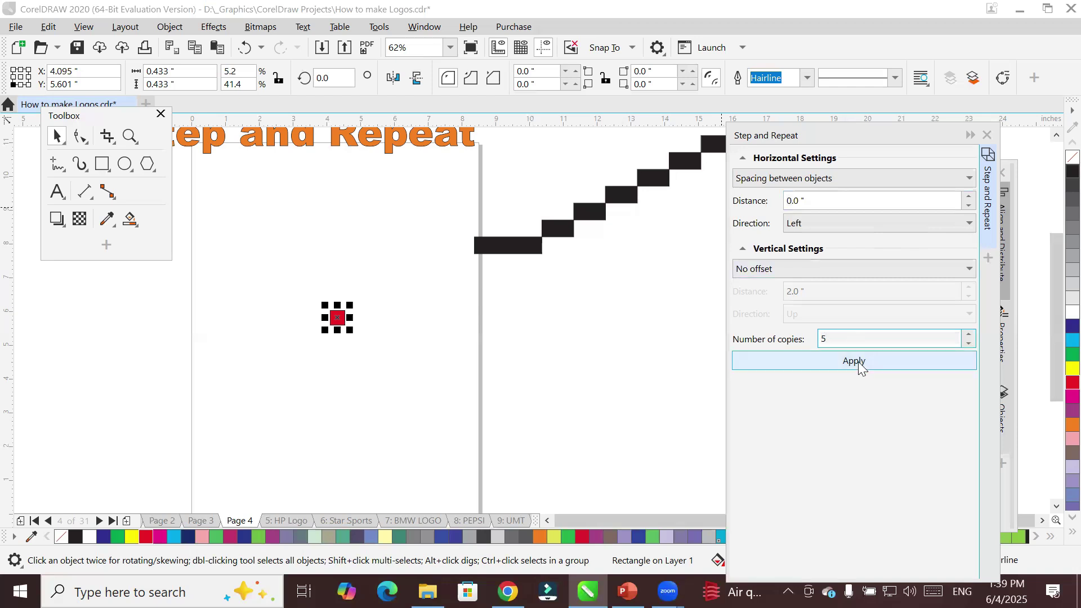
pyautogui.click(858, 362)
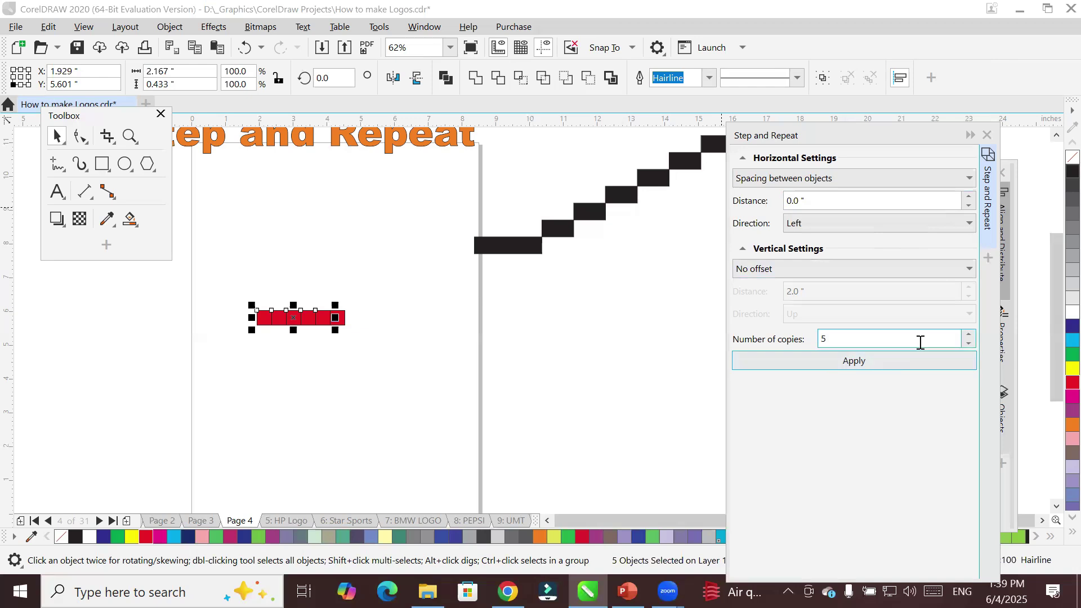
pyautogui.hotkey('ctrl', 'z')
# Set the number of copies to 10 and apply them to the left of the small red square
pyautogui.click(969, 335)
pyautogui.click(969, 334)
pyautogui.click(969, 335)
pyautogui.click(969, 335)
pyautogui.click(969, 335)
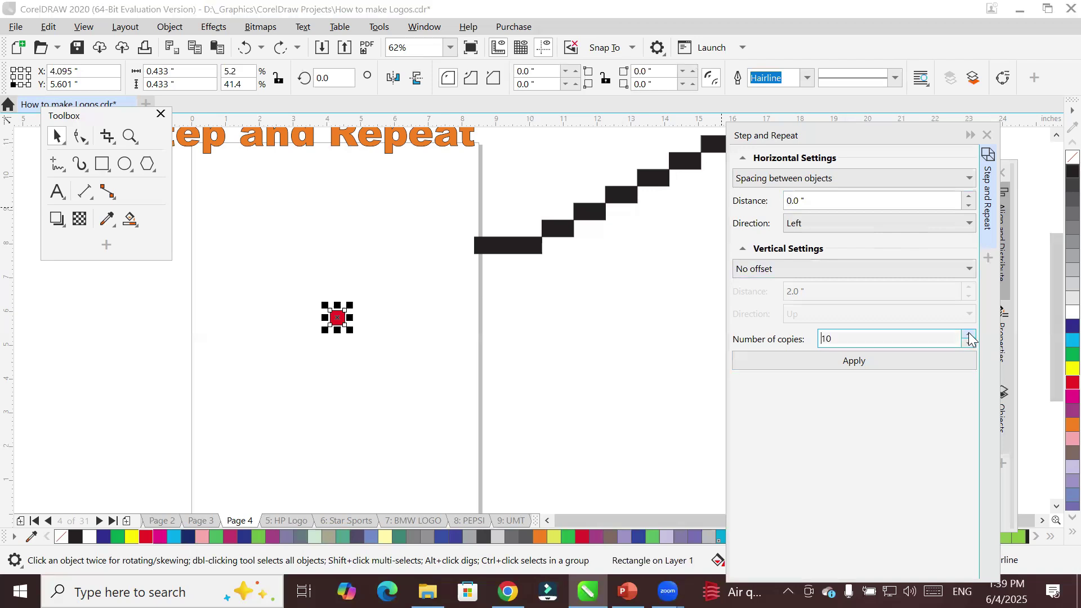
pyautogui.click(822, 364)
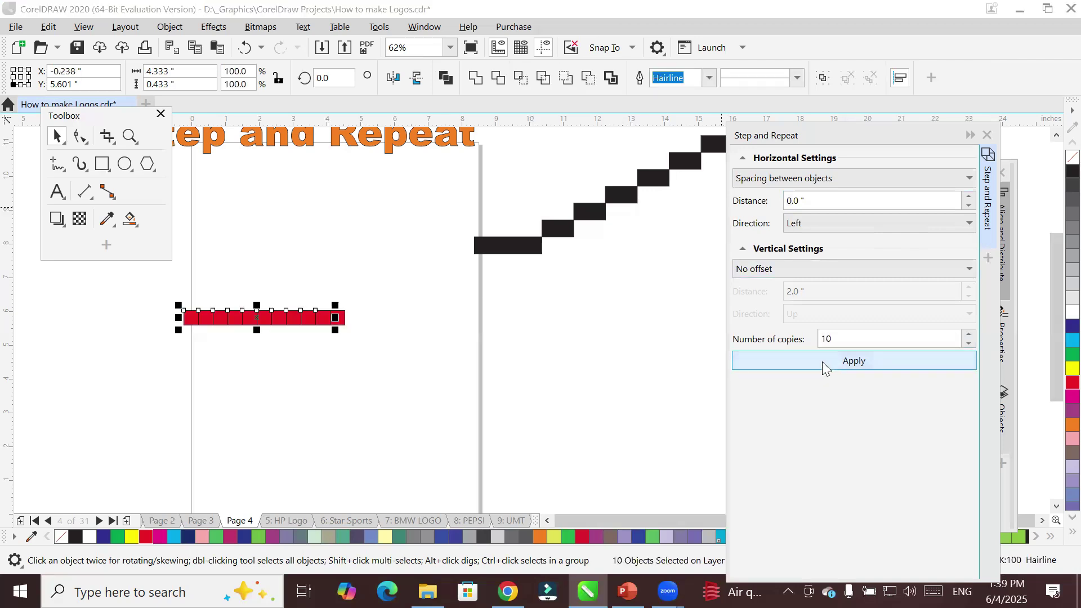
# Select the original small square, set the horizontal direction to Right, and apply 10 copies with 0" spacing
pyautogui.click(403, 309)
pyautogui.click(341, 320)
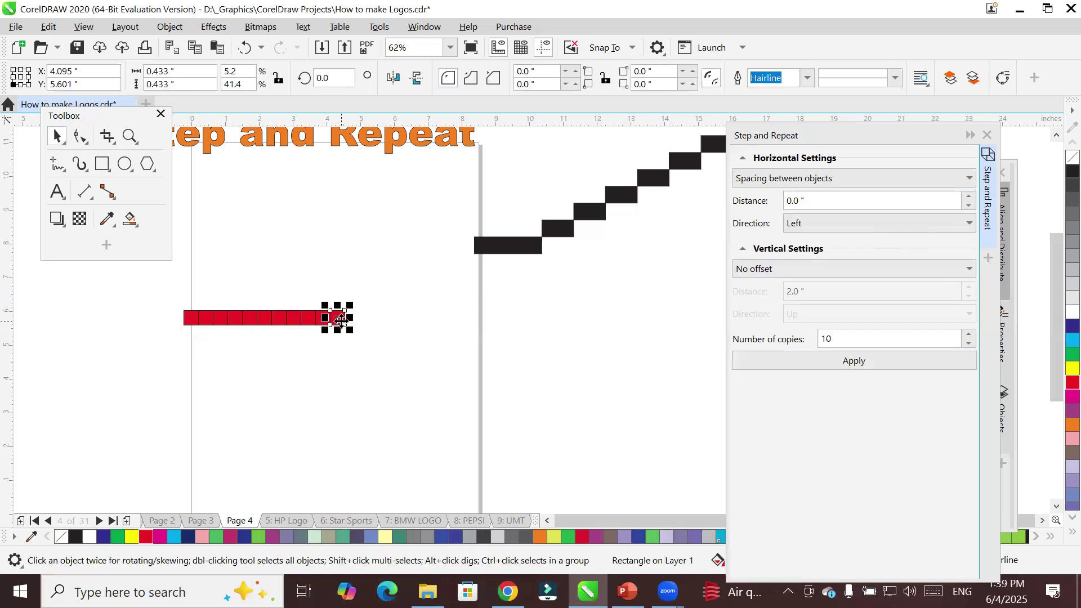
pyautogui.click(831, 203)
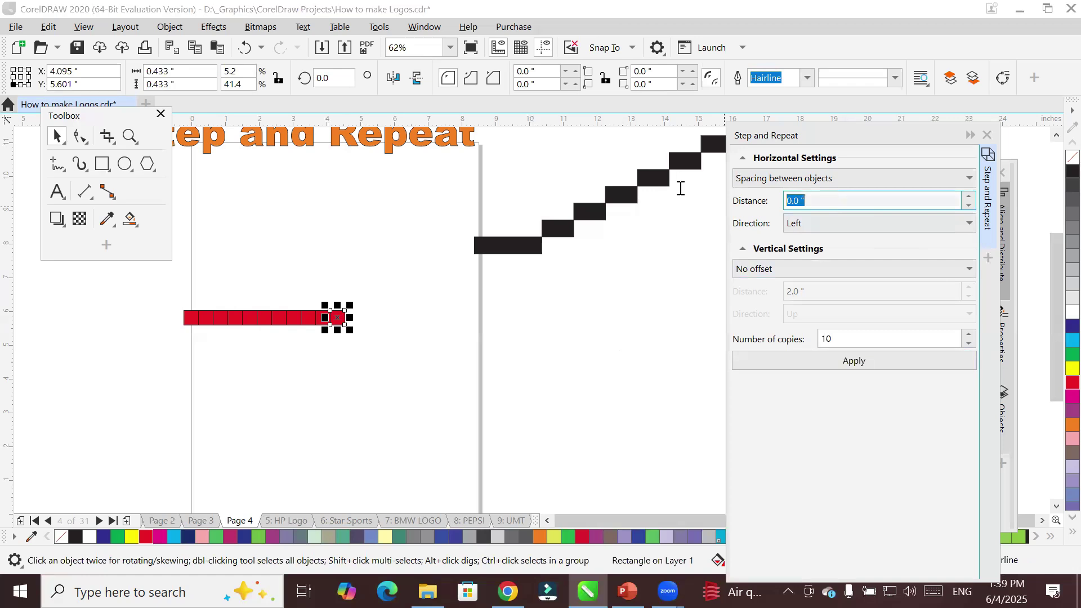
pyautogui.click(800, 224)
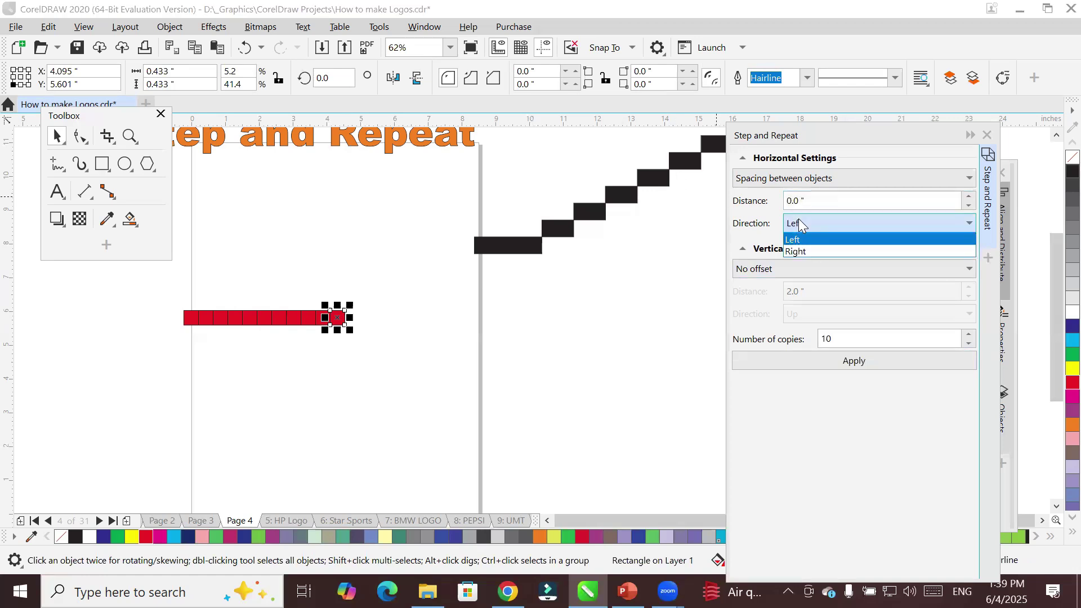
pyautogui.click(810, 246)
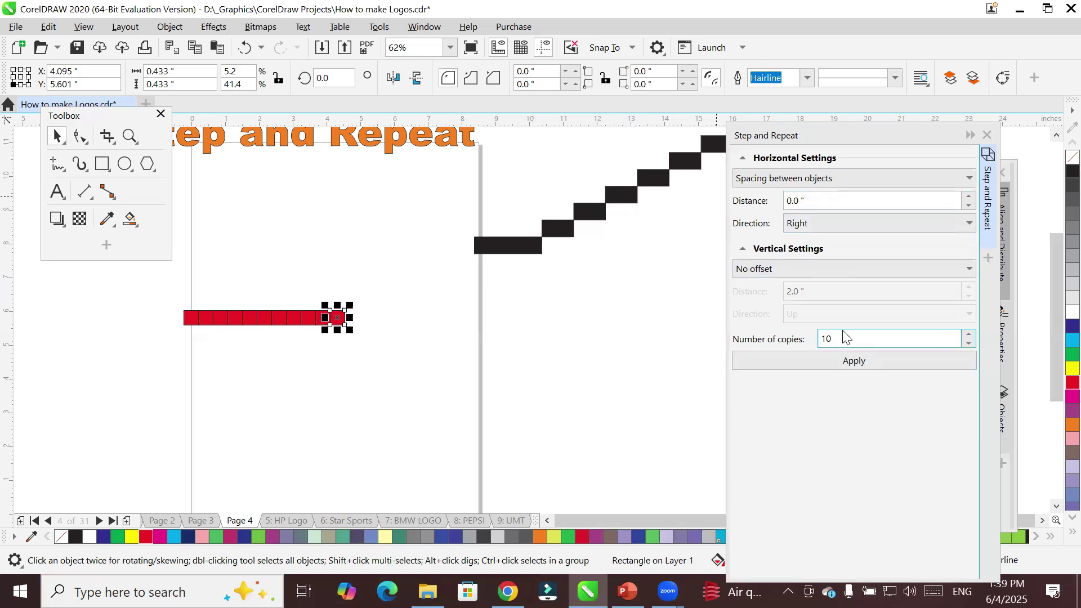
pyautogui.click(874, 368)
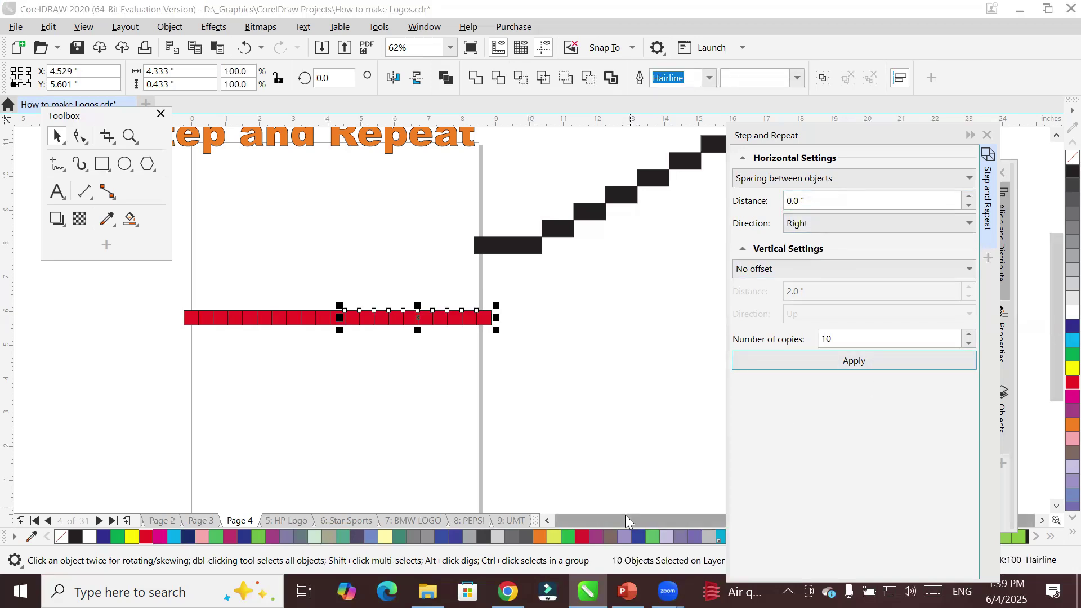
# Reselect the original square in the middle of the row and set the vertical mode to Spacing between objects
pyautogui.click(408, 278)
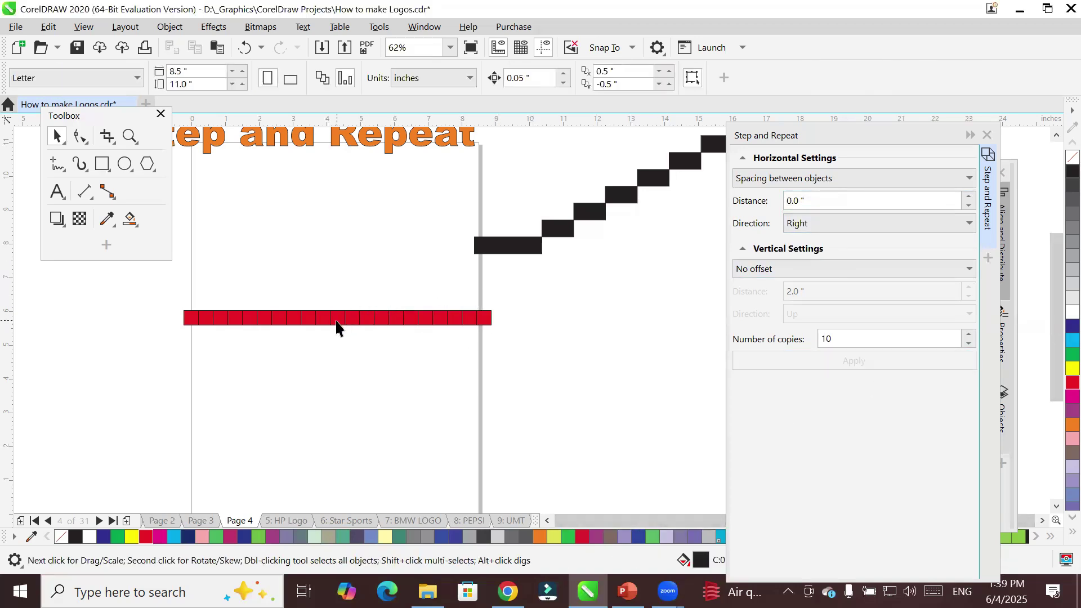
pyautogui.click(337, 316)
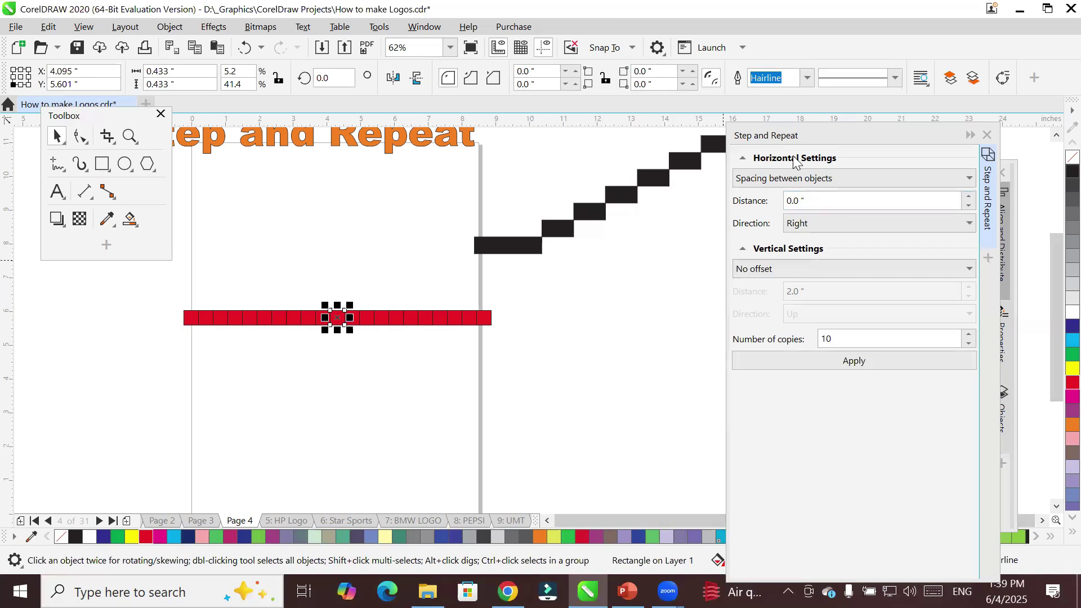
pyautogui.click(786, 270)
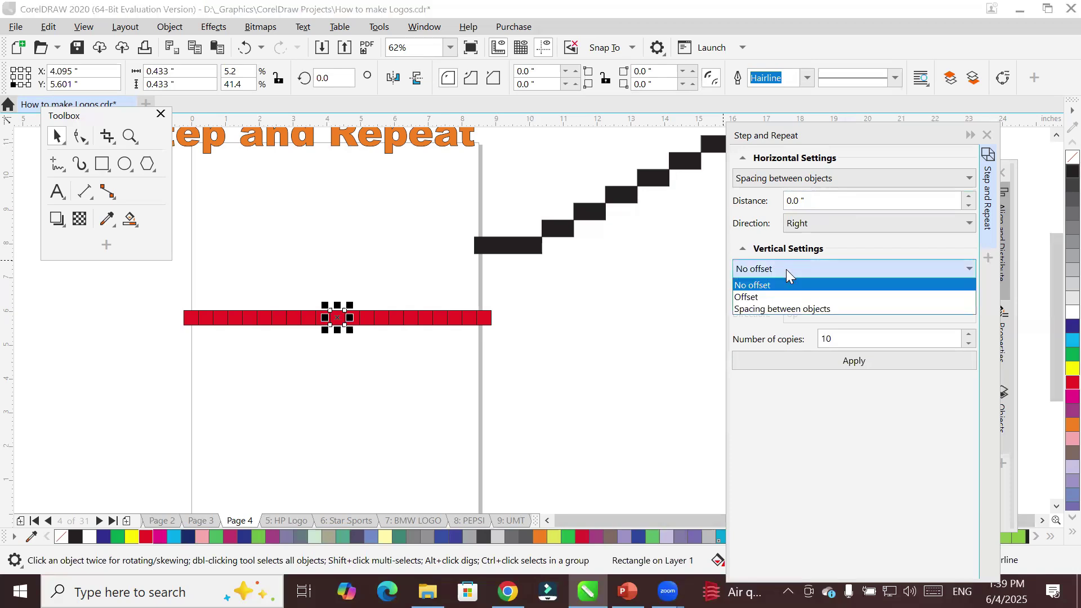
pyautogui.click(796, 309)
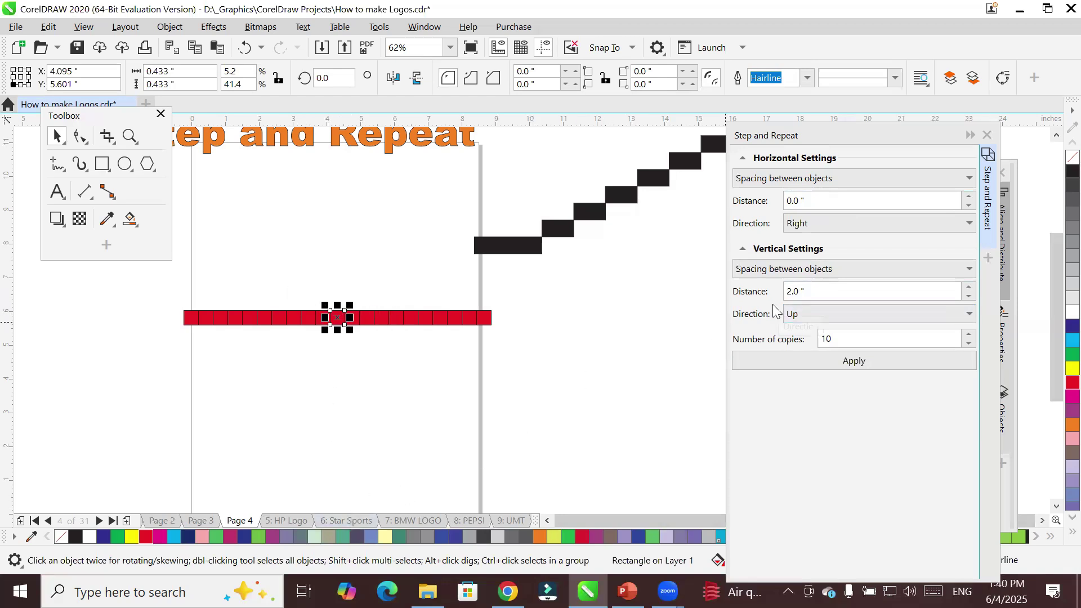
# Set the horizontal mode to No offset and the vertical spacing to a distance of 0" in the Up direction
pyautogui.click(803, 228)
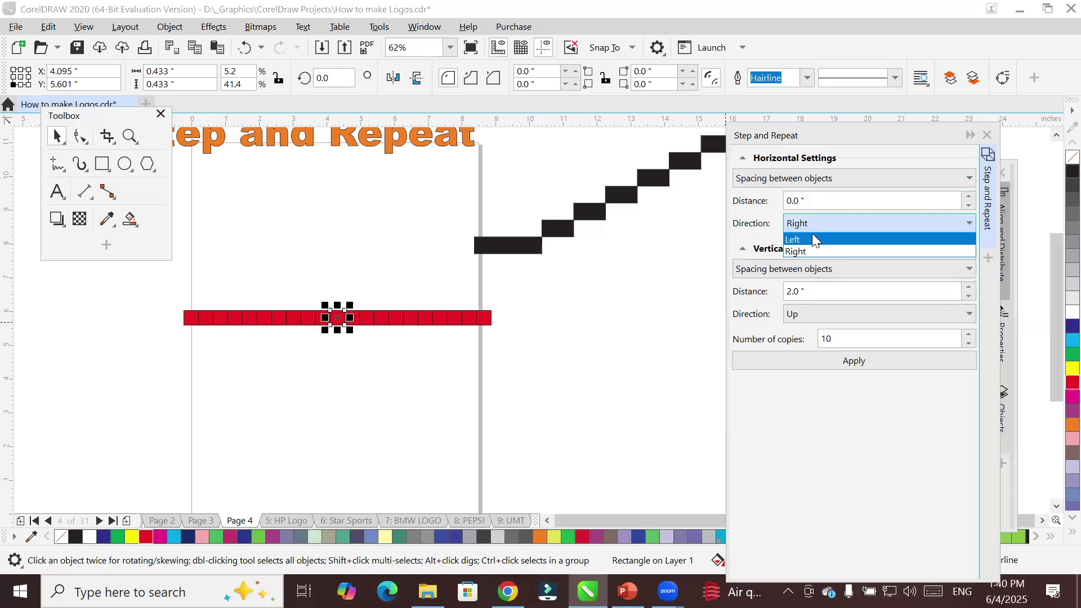
pyautogui.click(813, 221)
pyautogui.click(821, 173)
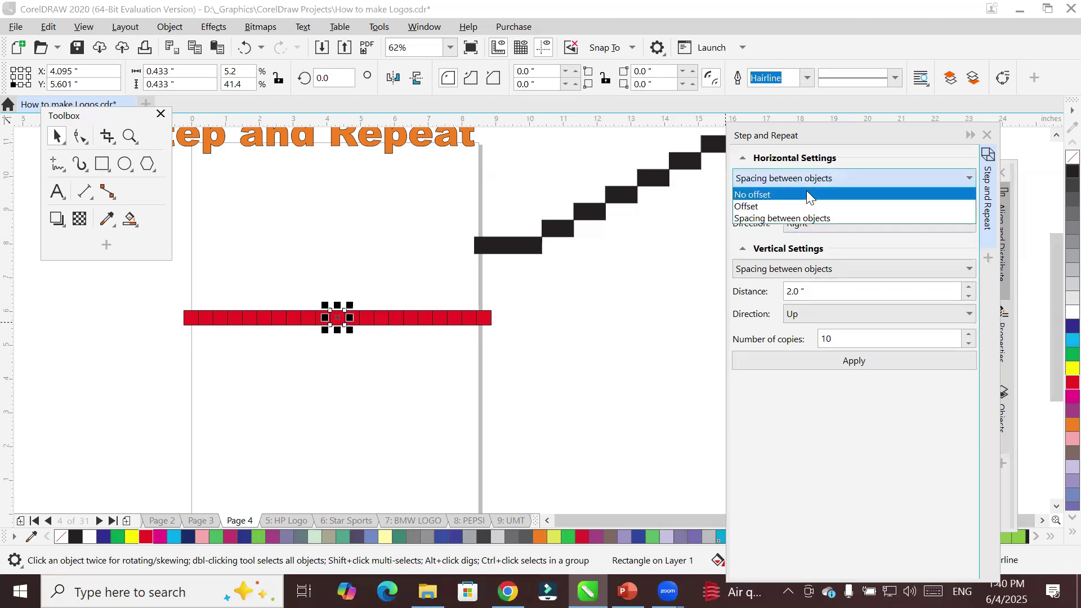
pyautogui.click(803, 192)
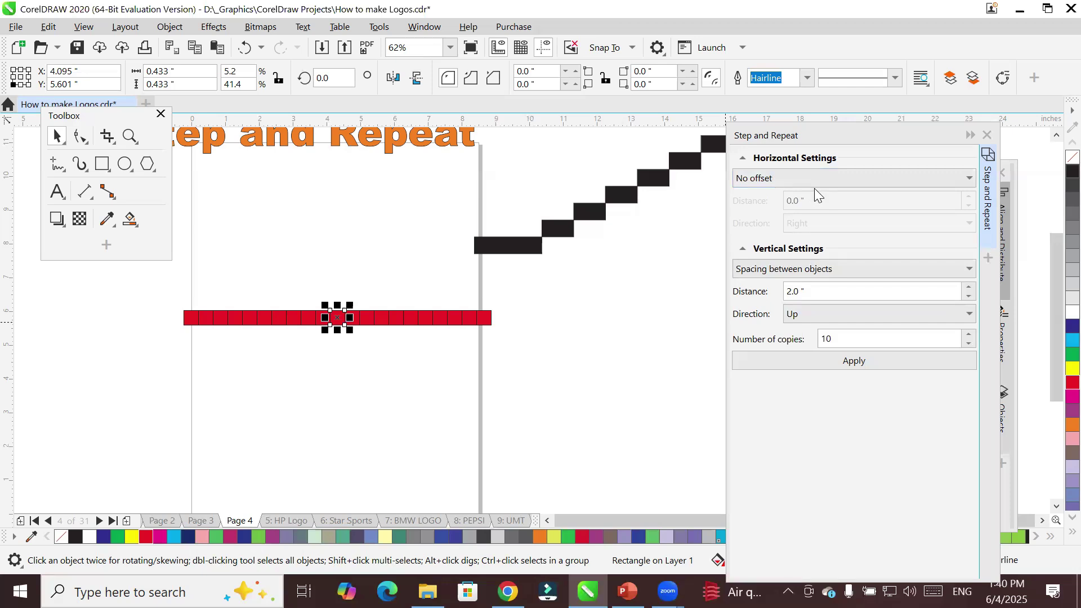
pyautogui.click(814, 292)
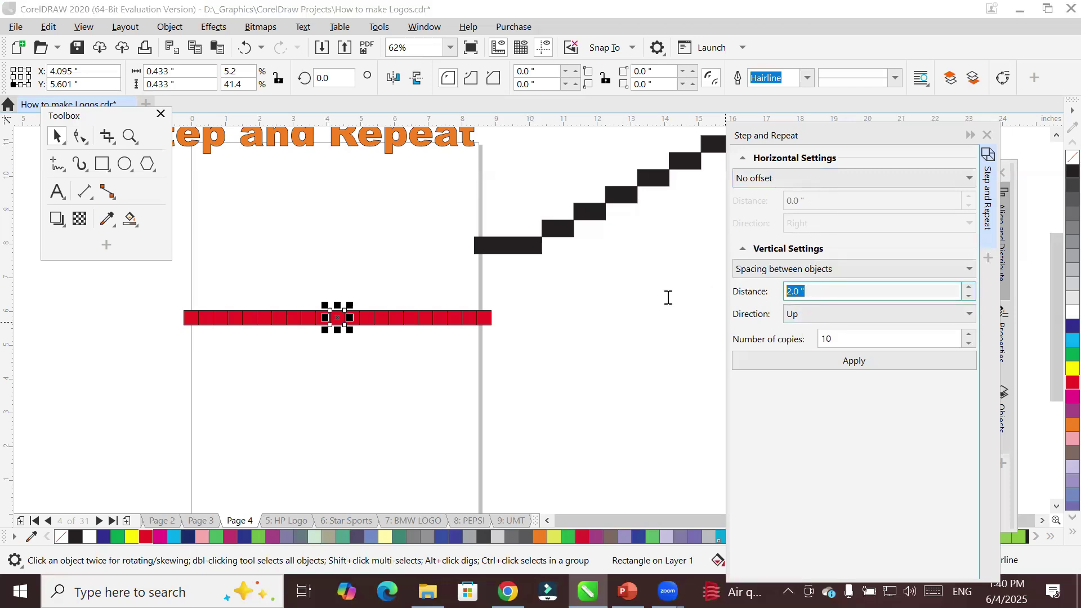
pyautogui.write('0')
pyautogui.click(811, 315)
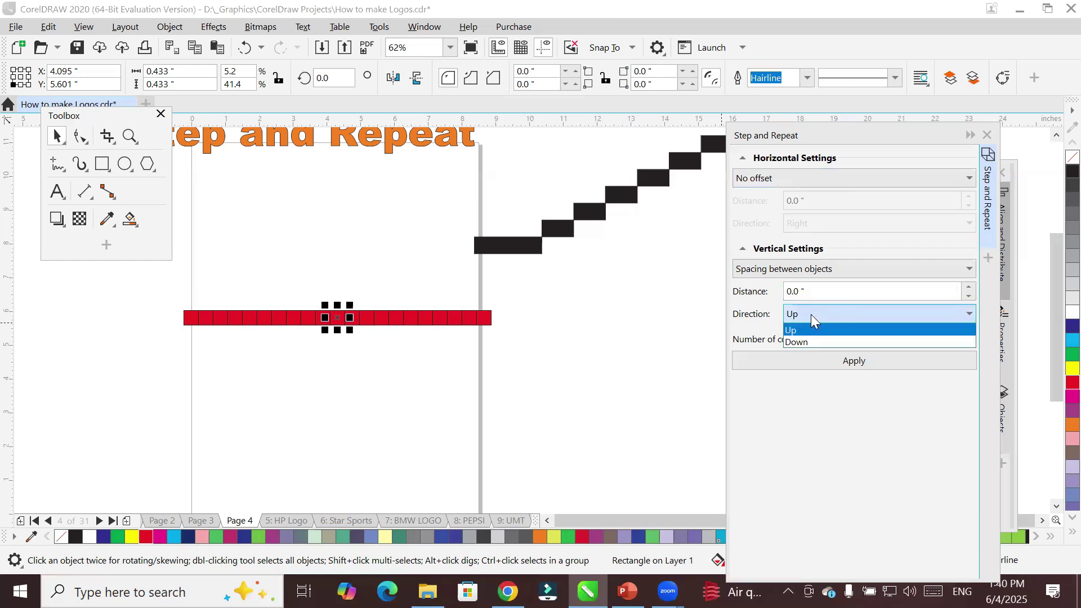
pyautogui.click(813, 334)
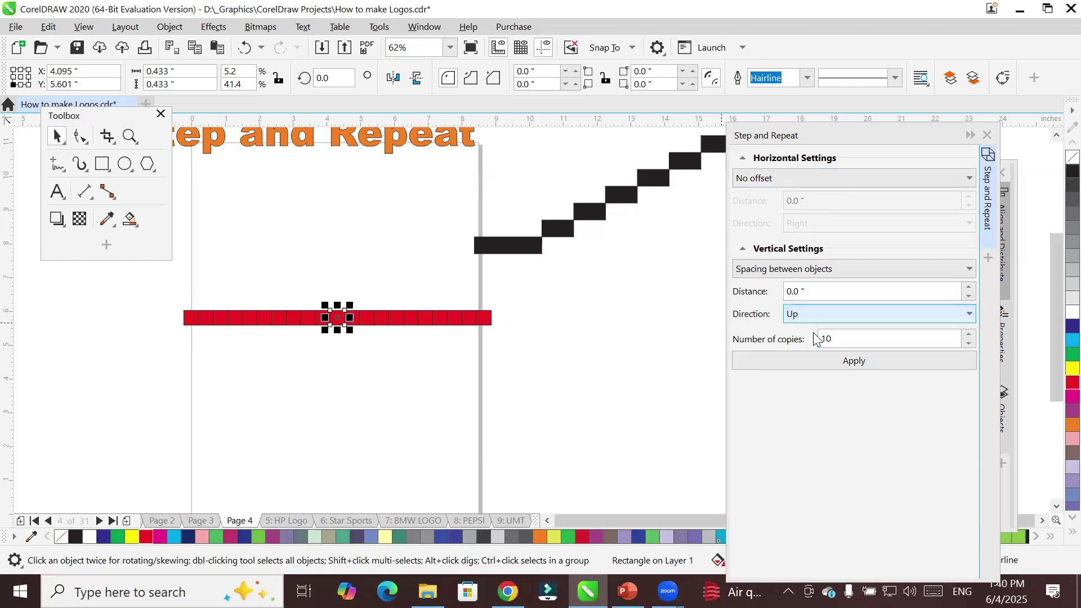
# Set the number of copies to 15 and apply them upward from the middle square of the red row
pyautogui.click(852, 338)
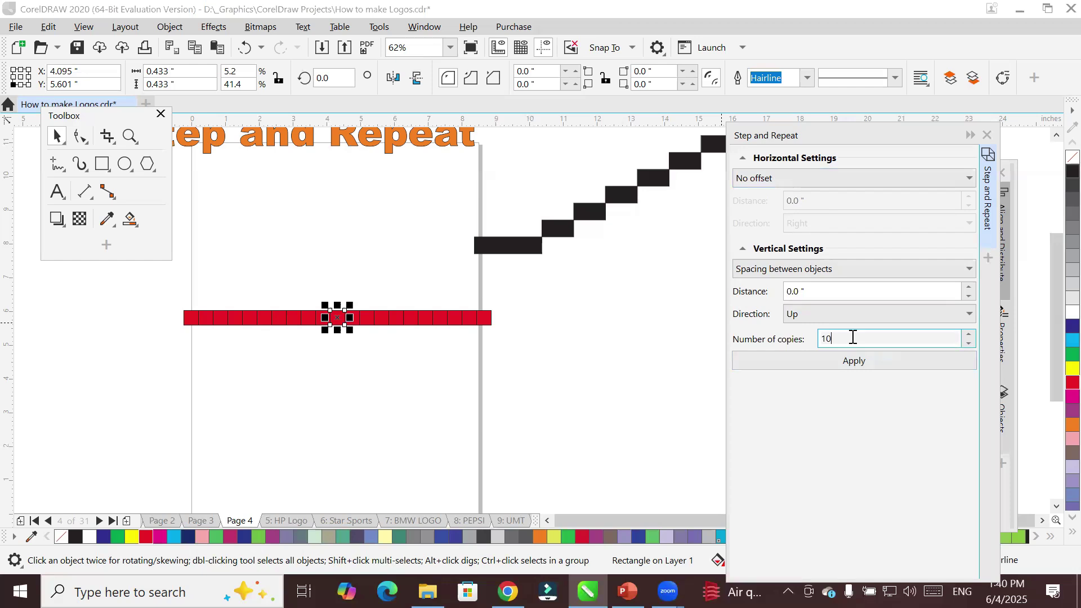
pyautogui.click(969, 333)
pyautogui.click(968, 334)
pyautogui.click(969, 334)
pyautogui.click(969, 334)
pyautogui.click(969, 334)
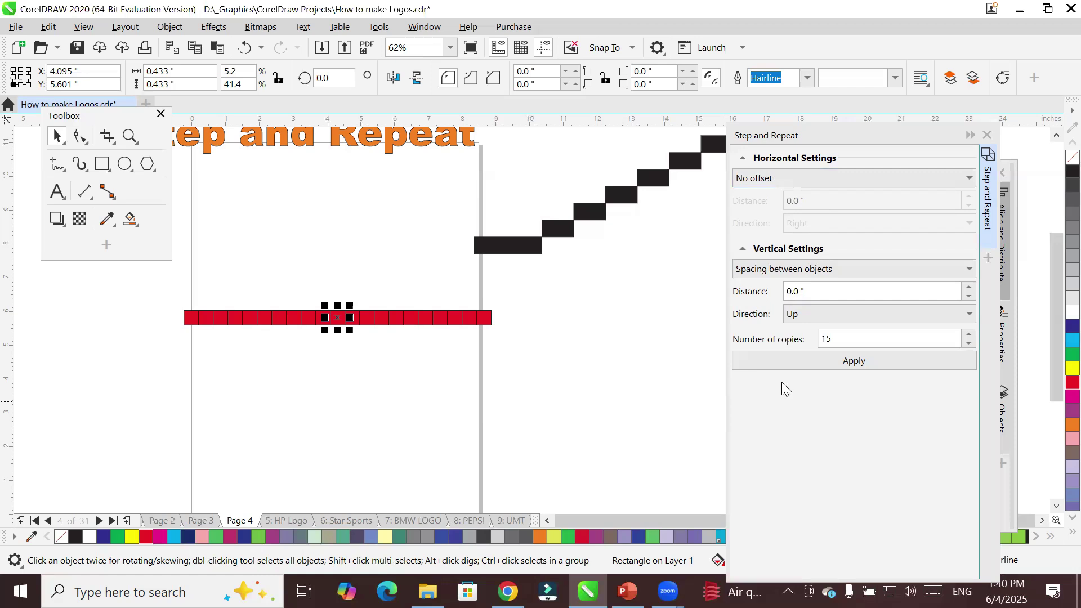
pyautogui.click(852, 361)
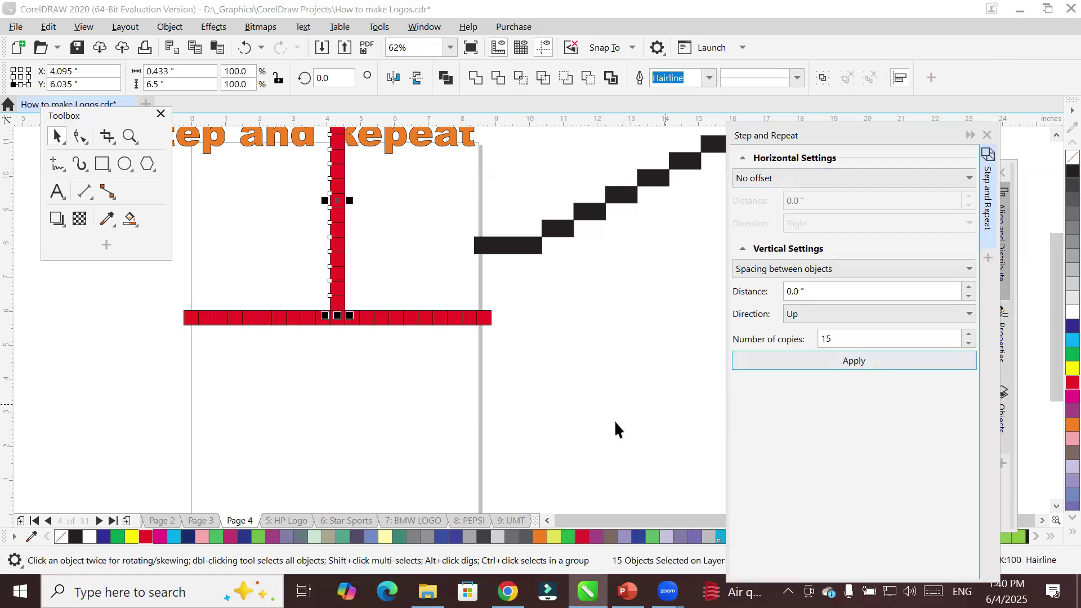
# Reselect the original middle square, then set the vertical direction to Down and the vertical distance to 0.01"
pyautogui.click(337, 320)
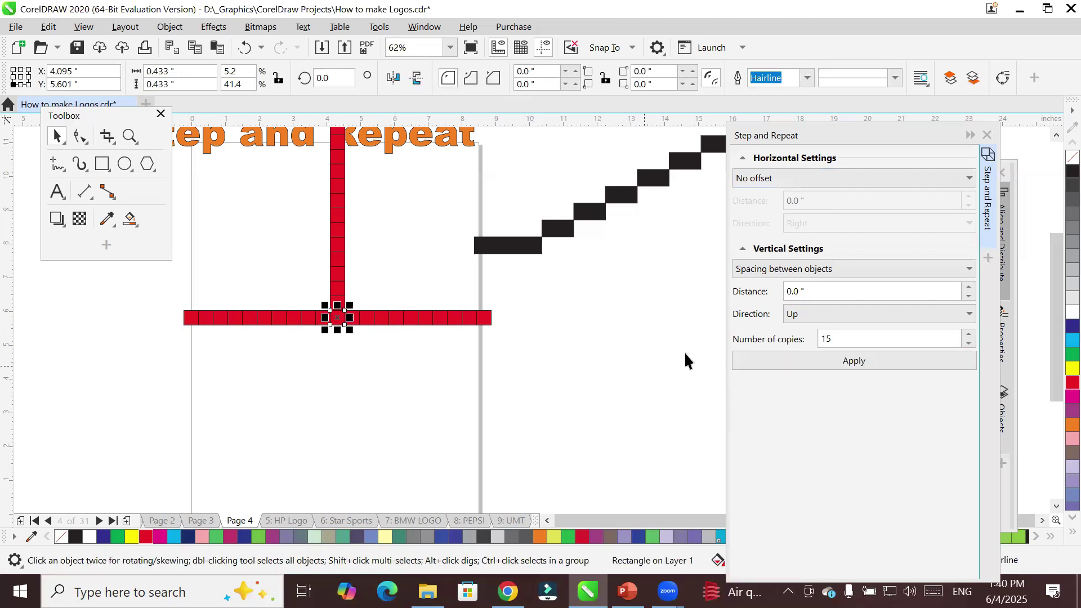
pyautogui.click(841, 314)
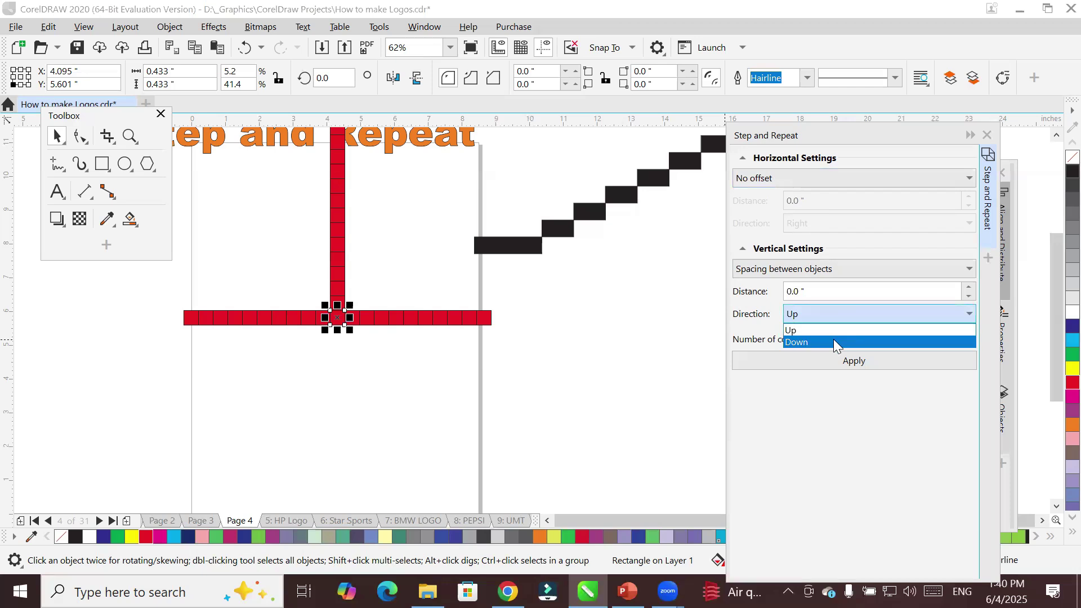
pyautogui.click(833, 338)
pyautogui.moveTo(852, 338); pyautogui.dragTo(805, 338)
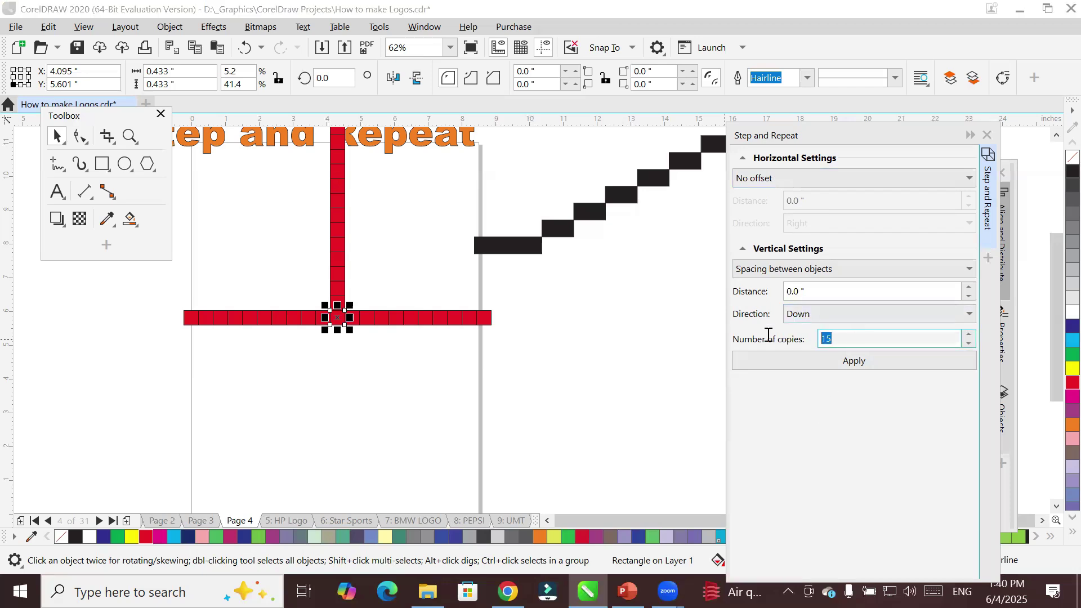
pyautogui.moveTo(812, 290); pyautogui.dragTo(750, 291)
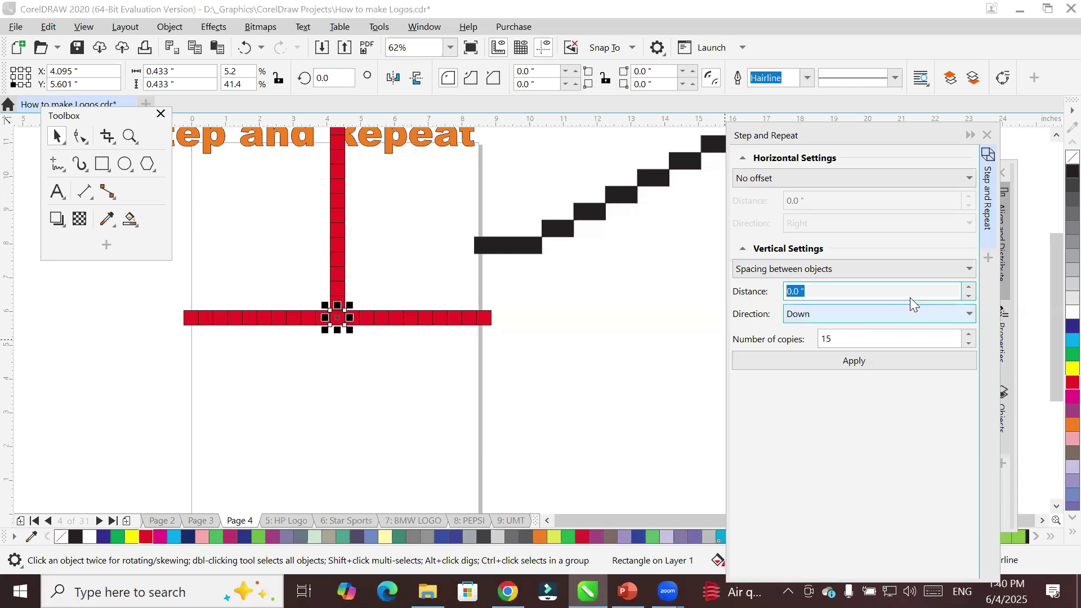
pyautogui.click(969, 288)
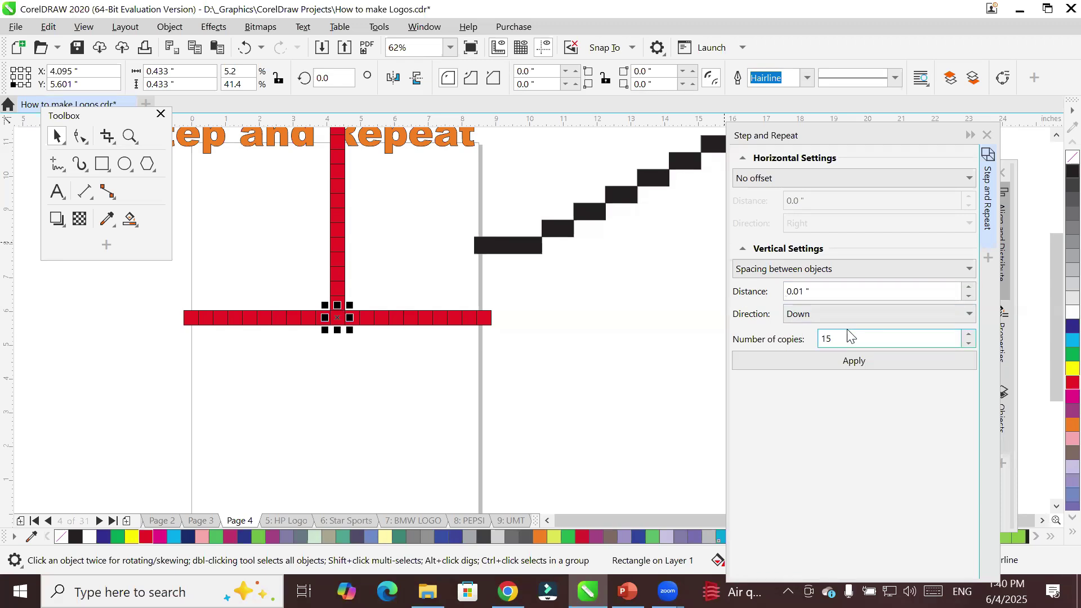
# Set the number of copies to 10 and apply them downward from the middle red square
pyautogui.click(873, 335)
pyautogui.click(972, 342)
pyautogui.click(972, 343)
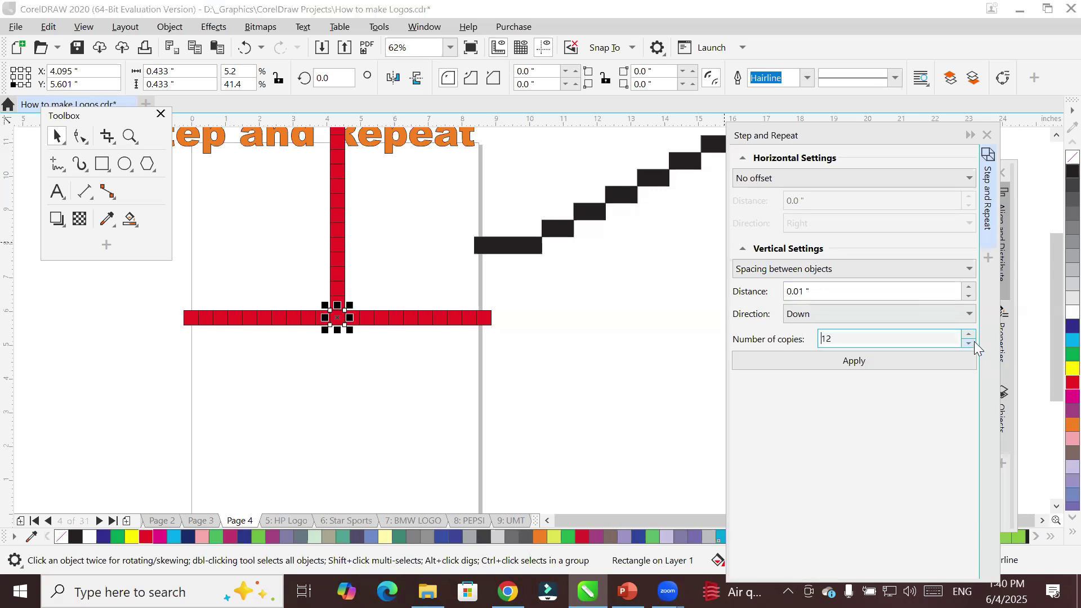
pyautogui.click(973, 343)
pyautogui.click(973, 343)
pyautogui.click(973, 343)
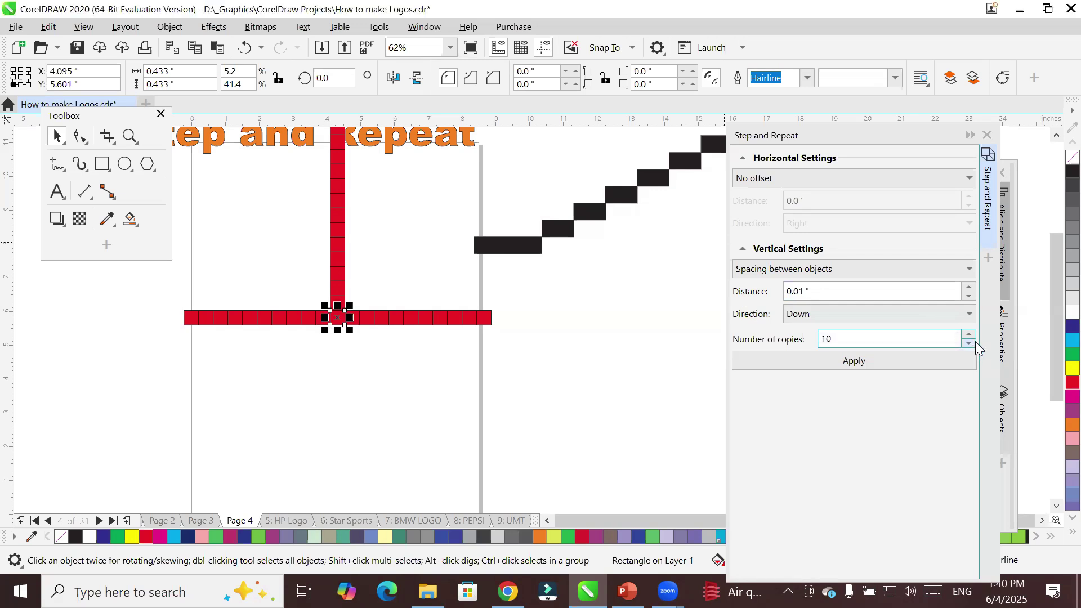
pyautogui.click(854, 361)
# Compare the gaps between the squares in the lower and upper red columns, and select the lowest square
pyautogui.scroll(8, 332, 332)
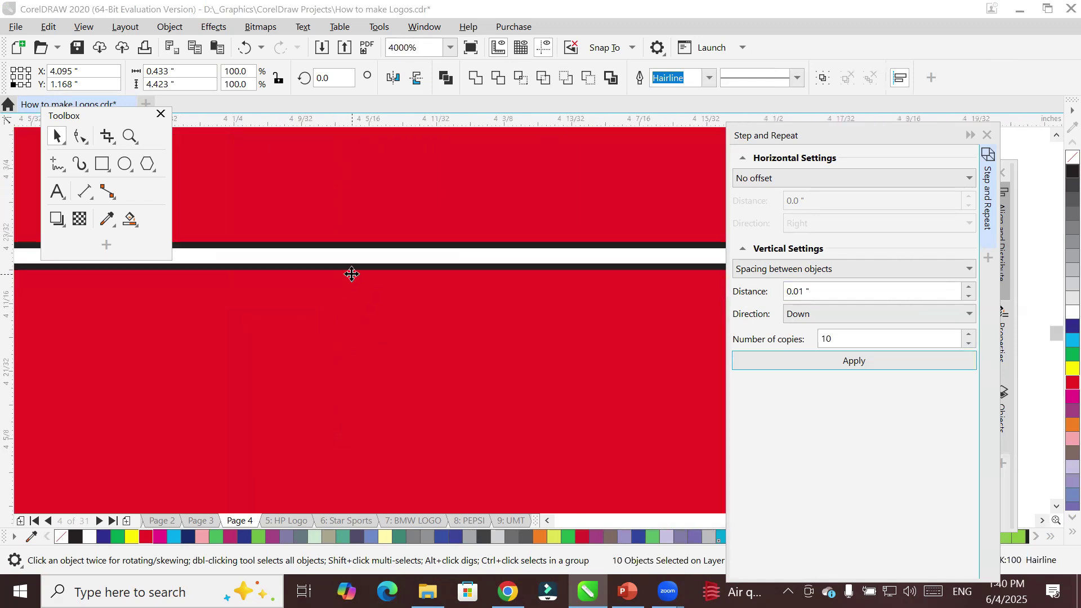
pyautogui.scroll(-10, 352, 274)
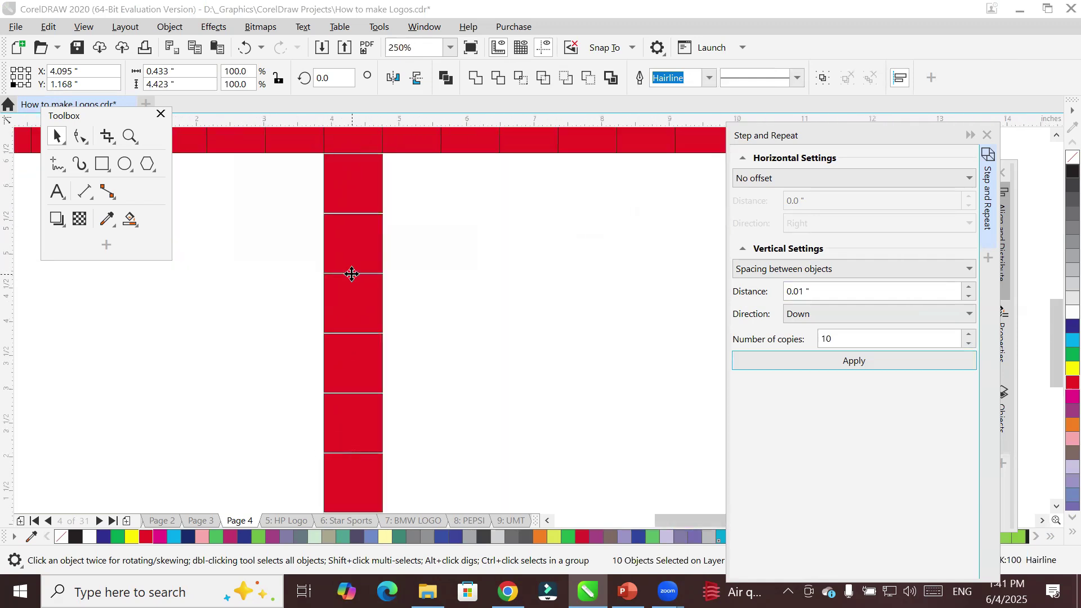
pyautogui.scroll(7, 353, 169)
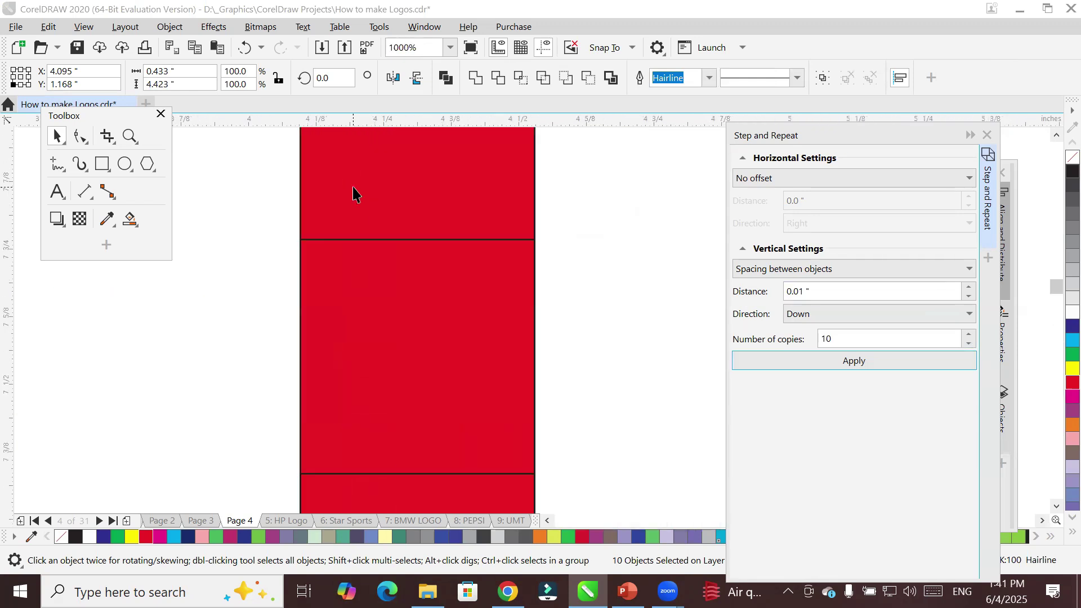
pyautogui.scroll(-8, 353, 194)
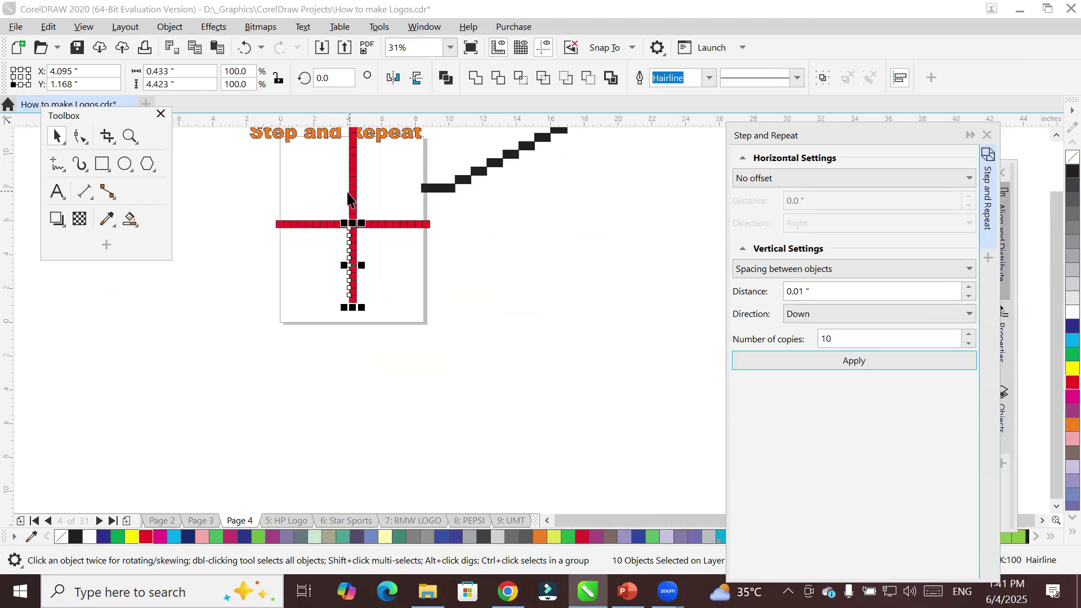
pyautogui.click(345, 384)
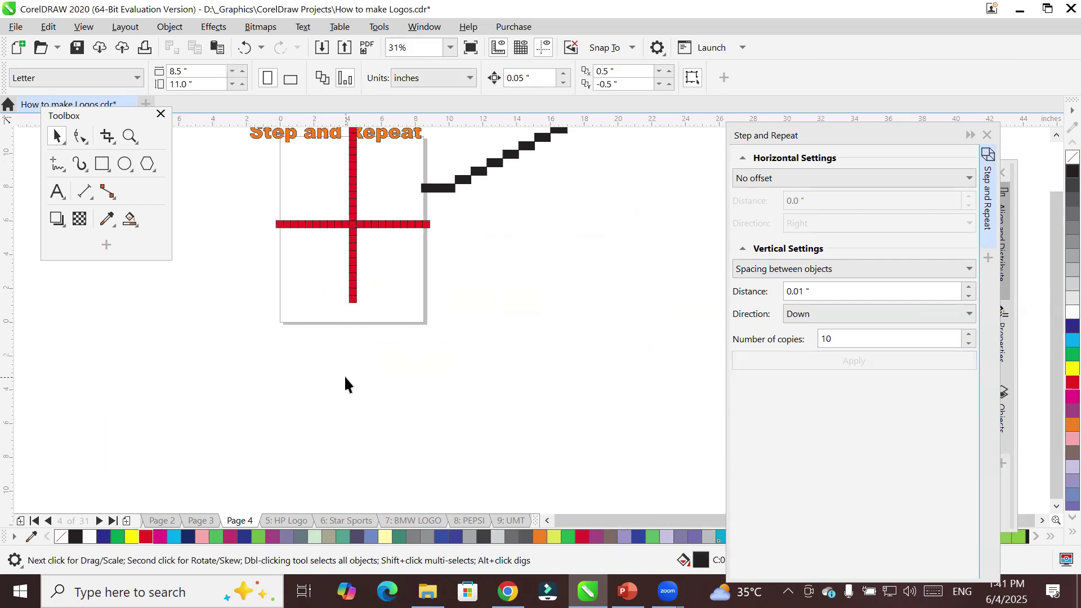
pyautogui.click(353, 299)
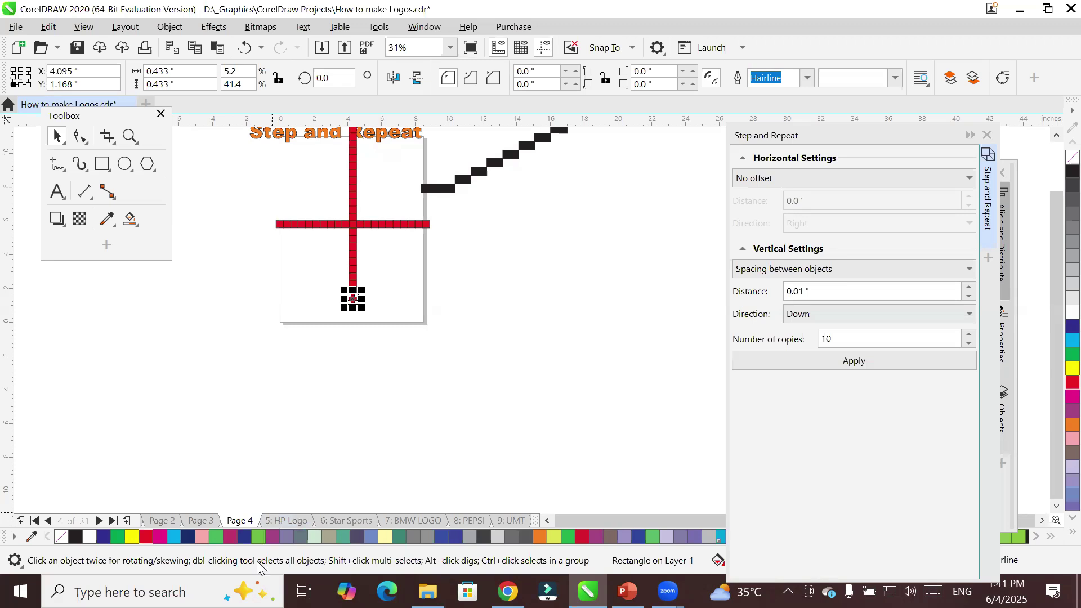
# Add a new page after Page 4 and draw a rectangle about 0.9" by 1.0" in the page's lower-left corner
pyautogui.click(127, 523)
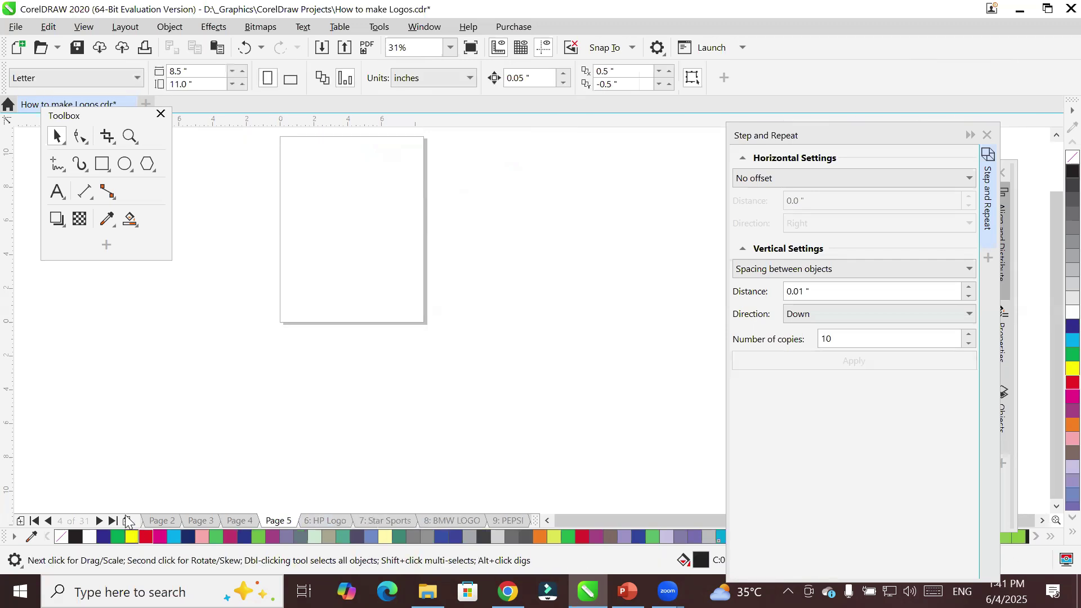
pyautogui.click(103, 164)
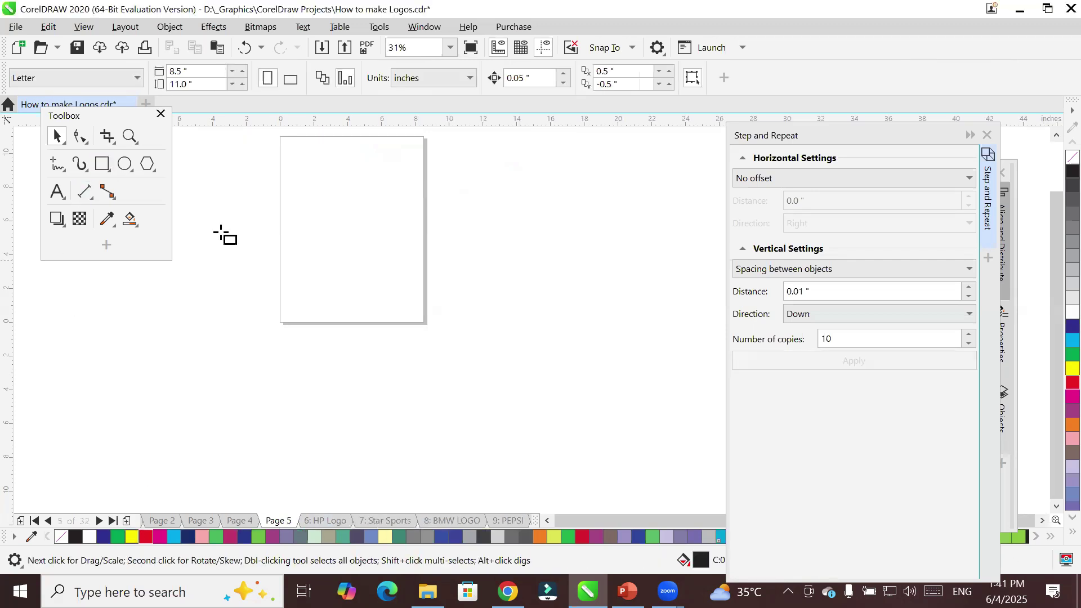
pyautogui.moveTo(281, 306); pyautogui.dragTo(296, 322)
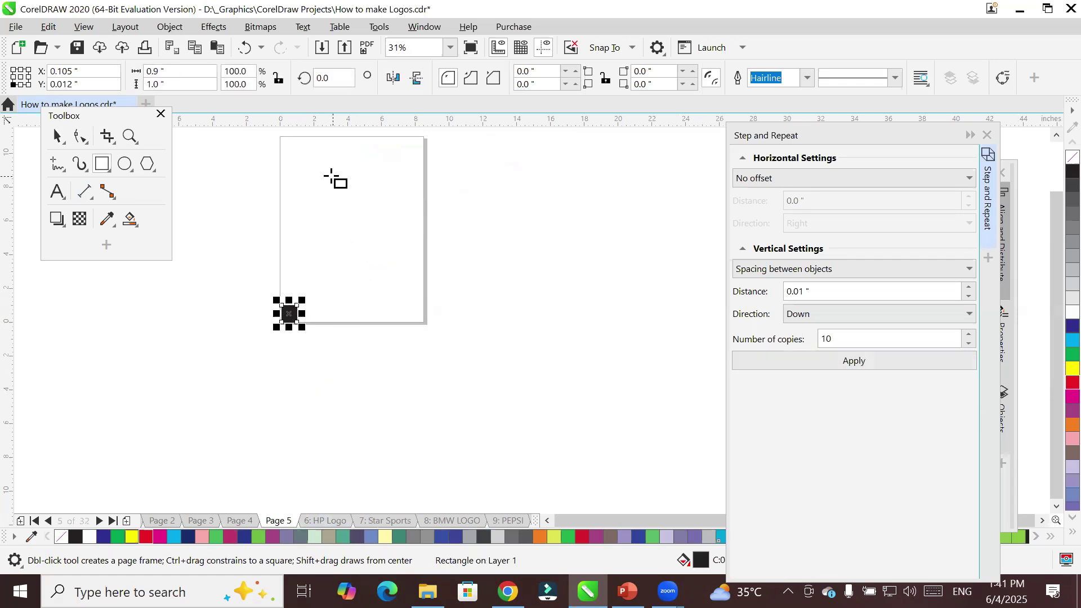
pyautogui.scroll(2, 332, 178)
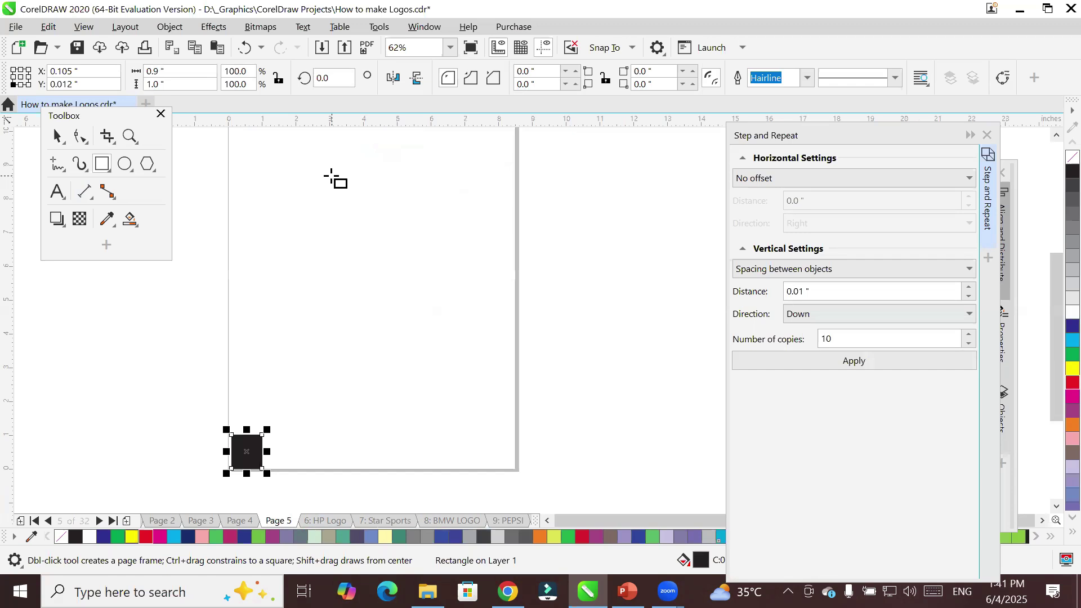
pyautogui.click(1056, 140)
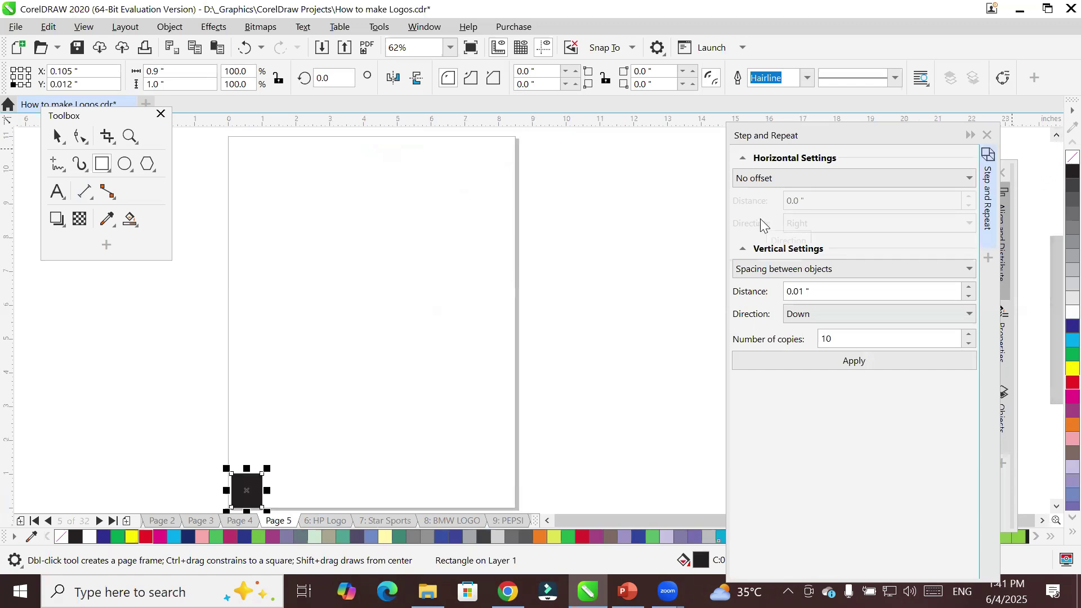
# Set the horizontal mode to Spacing between objects for the black rectangle, keeping the direction Right
pyautogui.click(787, 185)
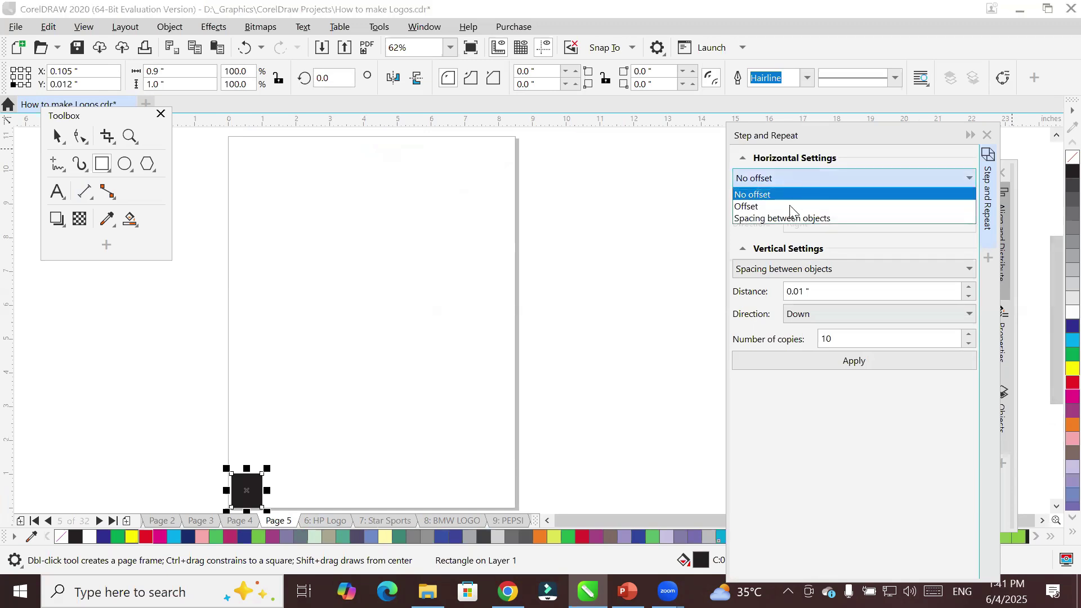
pyautogui.click(824, 221)
pyautogui.moveTo(816, 198); pyautogui.dragTo(771, 197)
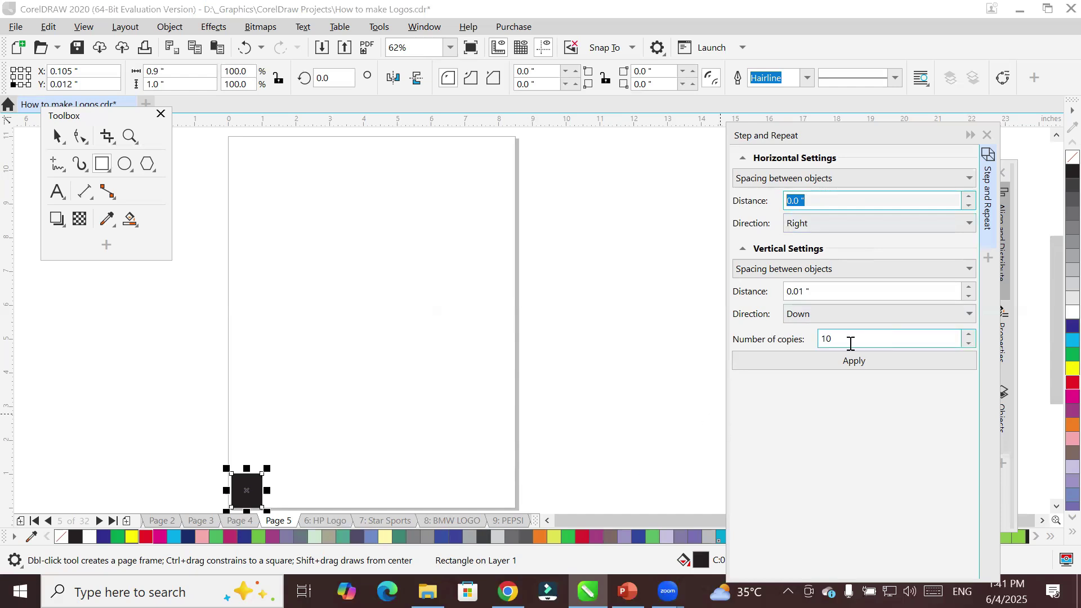
pyautogui.click(850, 341)
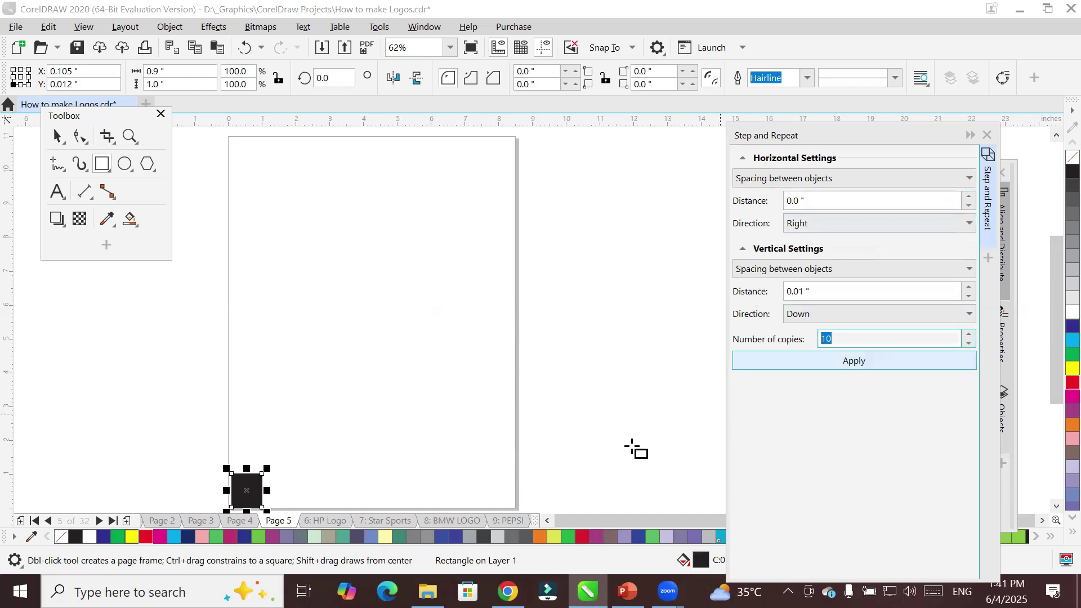
pyautogui.click(837, 225)
pyautogui.click(837, 226)
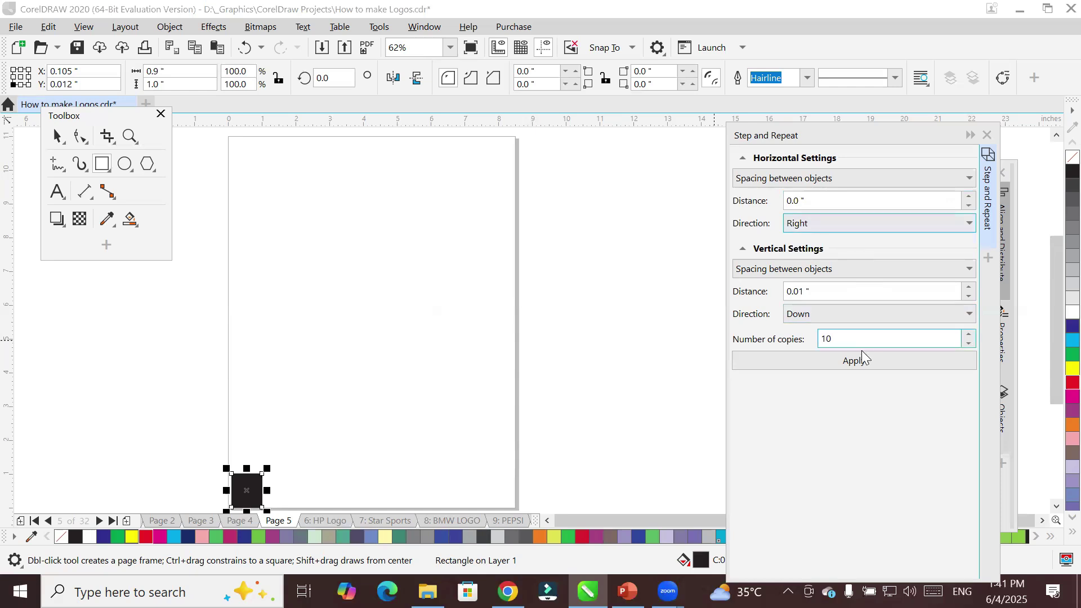
pyautogui.click(855, 338)
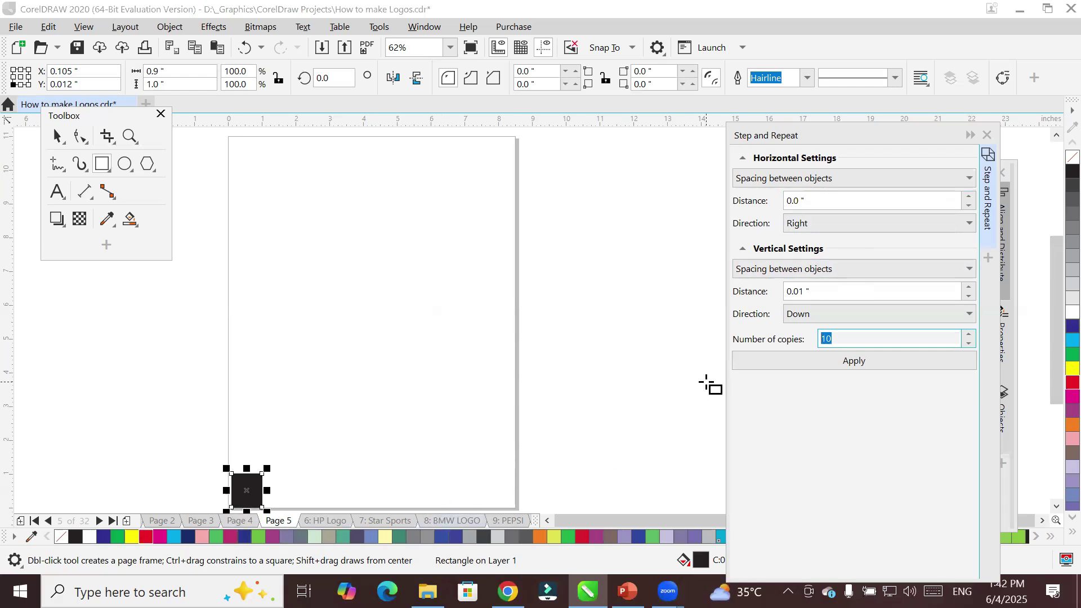
# Keep the vertical mode at Spacing between objects and set the vertical distance to 0"
pyautogui.click(818, 270)
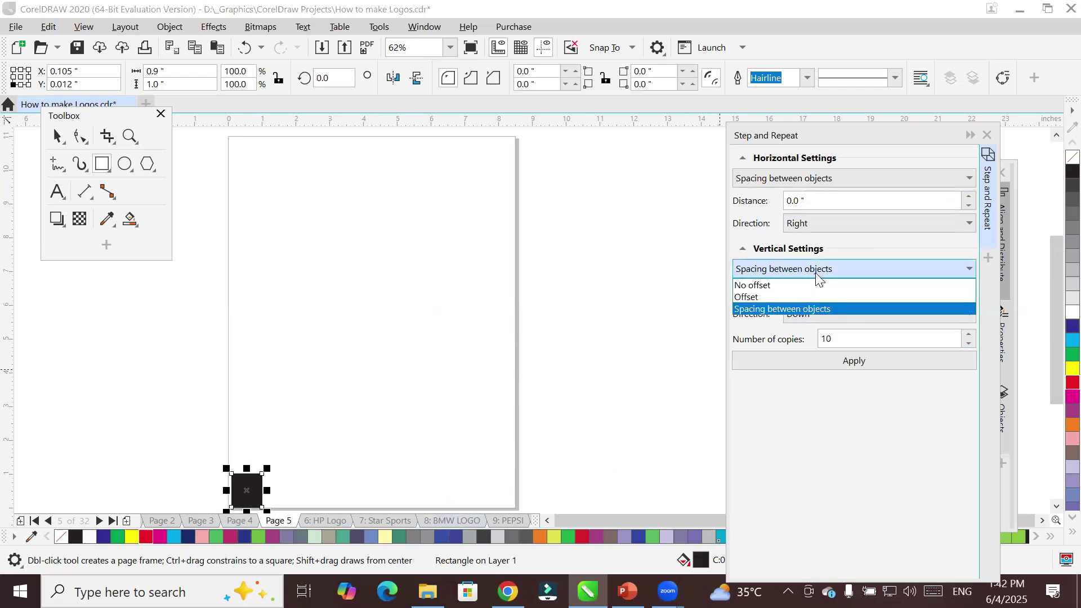
pyautogui.click(810, 309)
pyautogui.moveTo(831, 291); pyautogui.dragTo(666, 273)
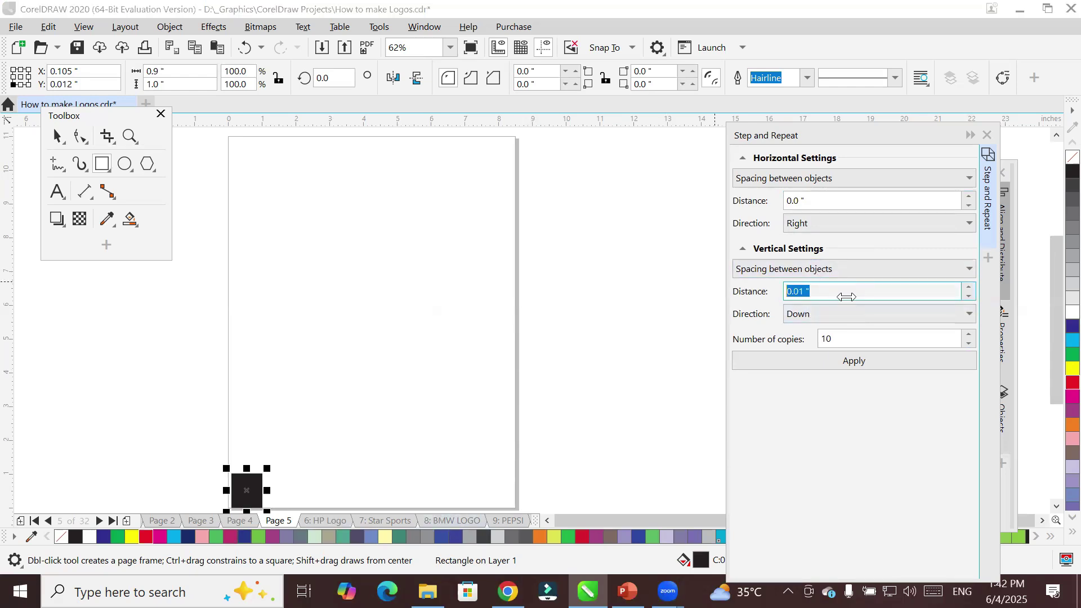
pyautogui.click(970, 296)
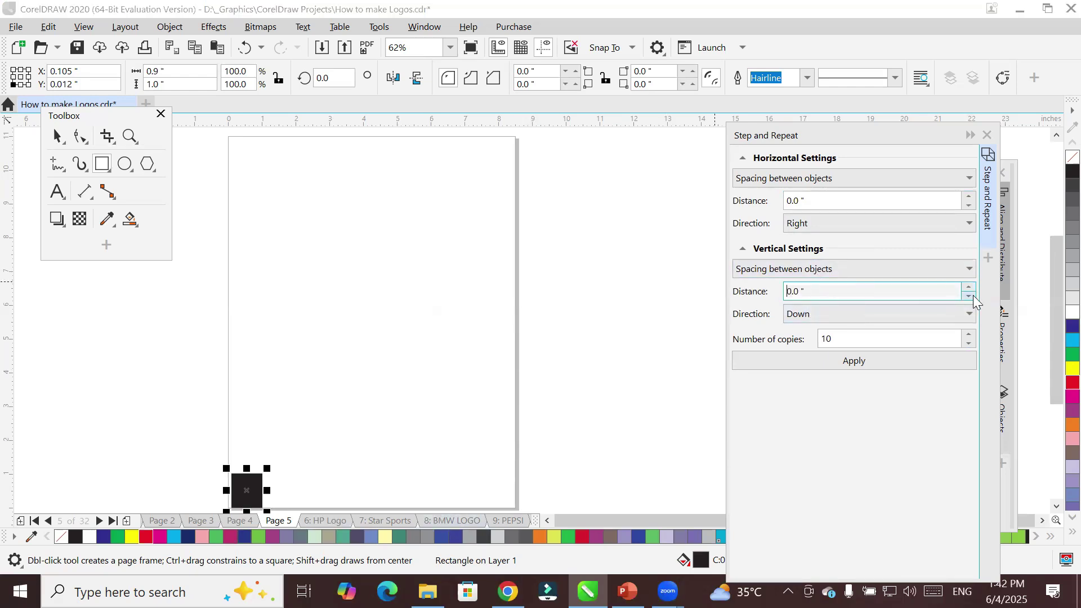
# Set the vertical direction to Up for the black rectangle, keeping the number of copies at 10
pyautogui.click(845, 317)
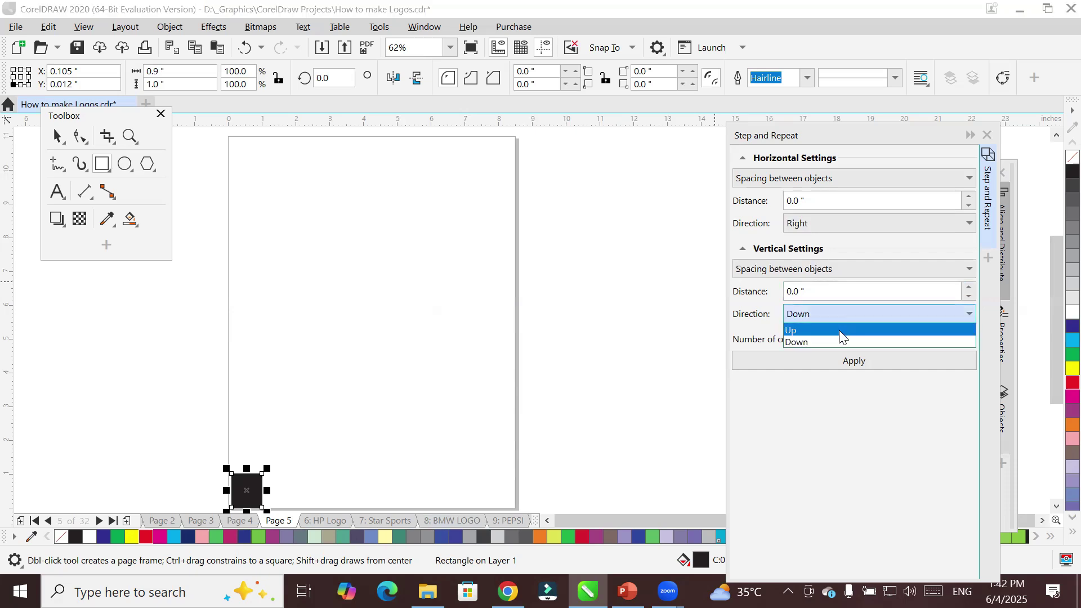
pyautogui.click(840, 330)
pyautogui.moveTo(847, 339); pyautogui.dragTo(796, 340)
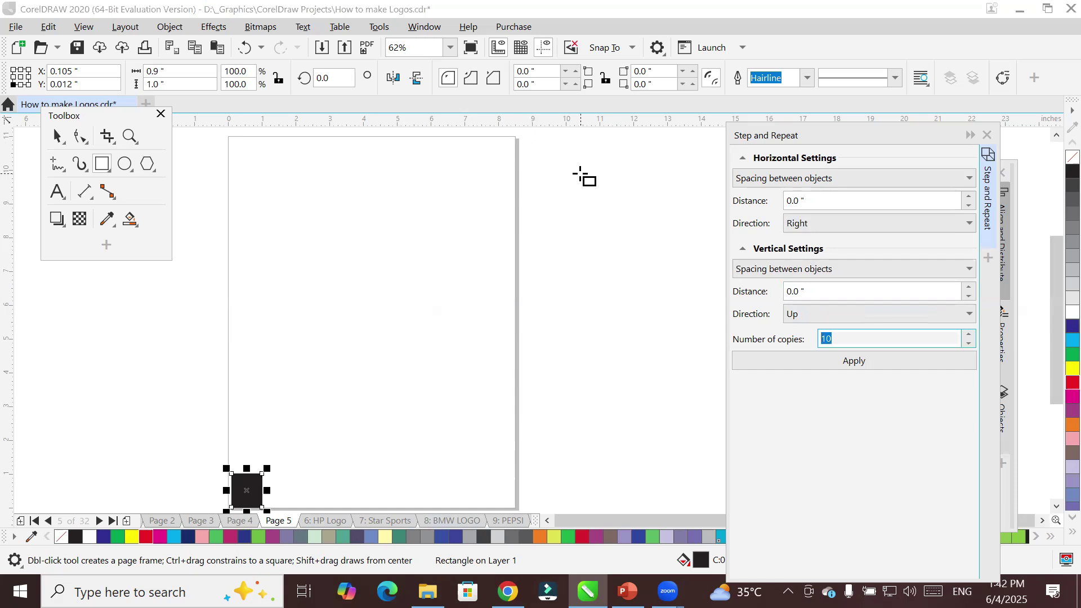
# Apply 10 diagonal copies of the black rectangle with 0" spacing both ways, and undo them
pyautogui.click(878, 363)
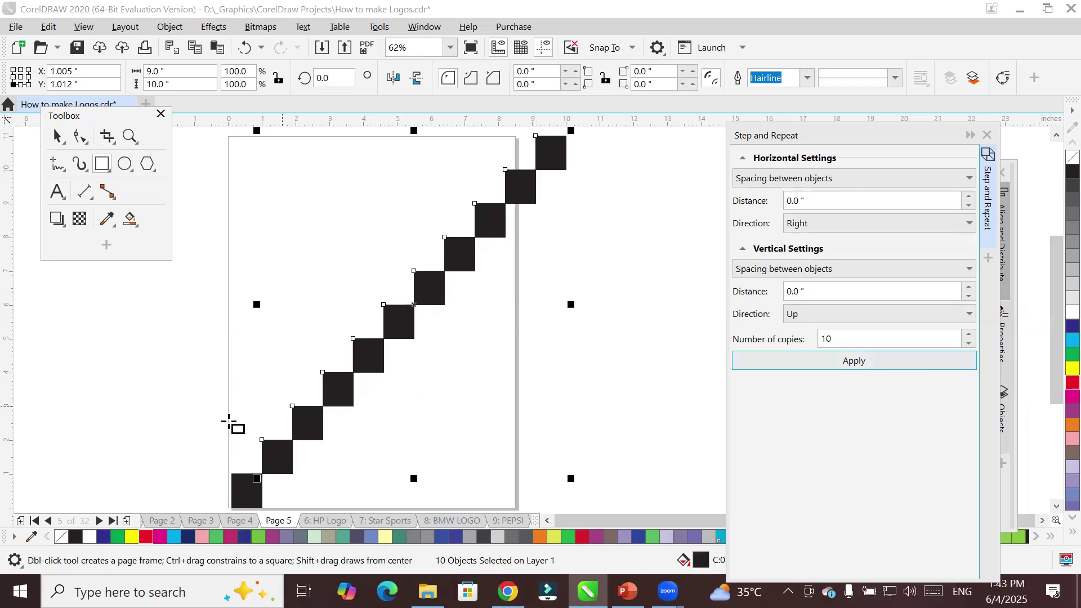
pyautogui.click(120, 392)
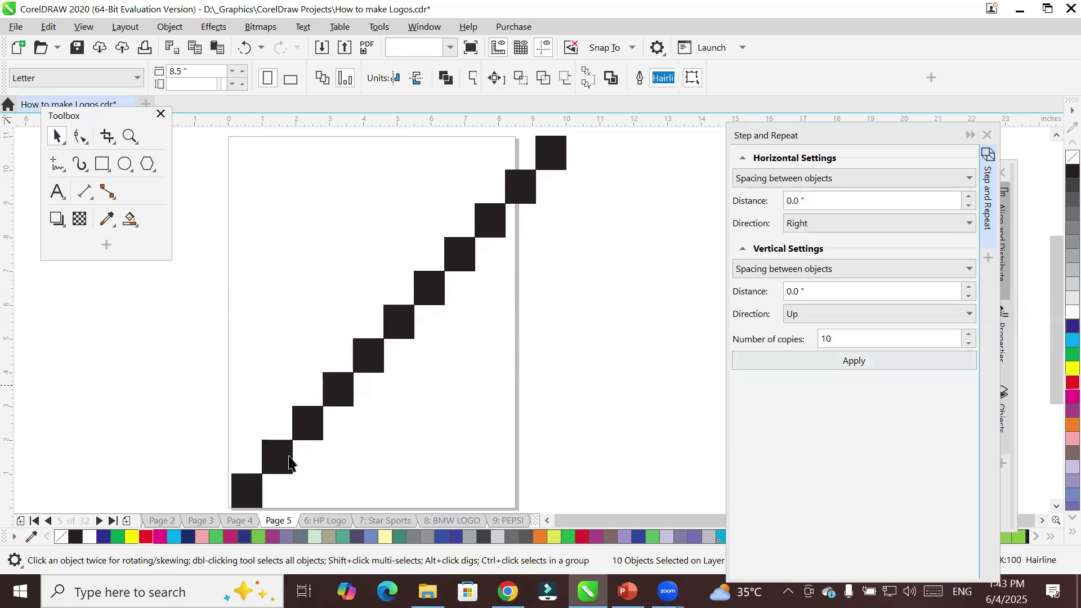
pyautogui.click(284, 459)
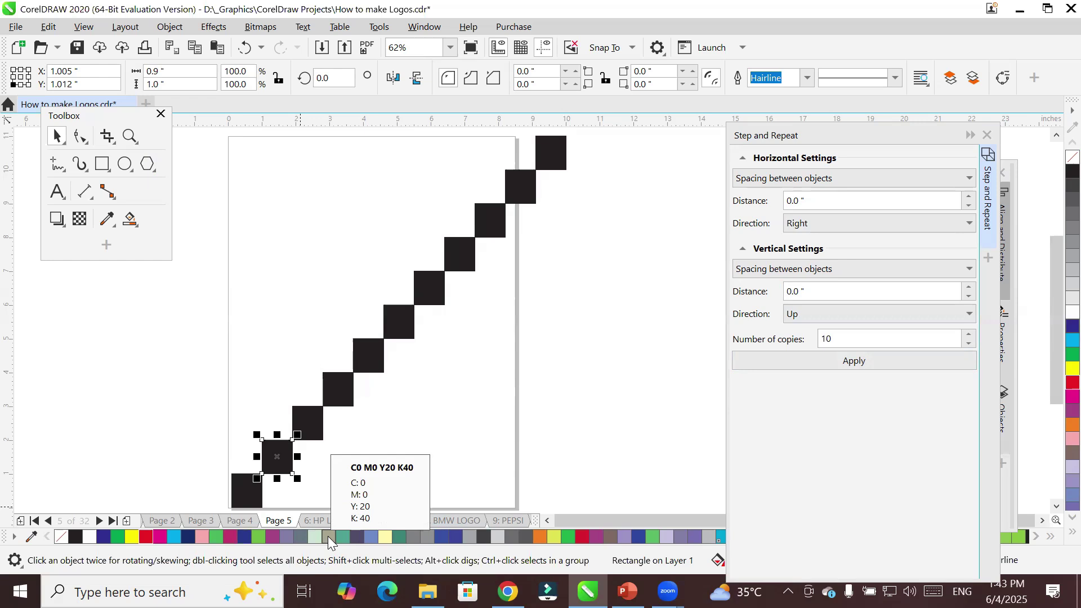
pyautogui.hotkey('ctrl', 'z')
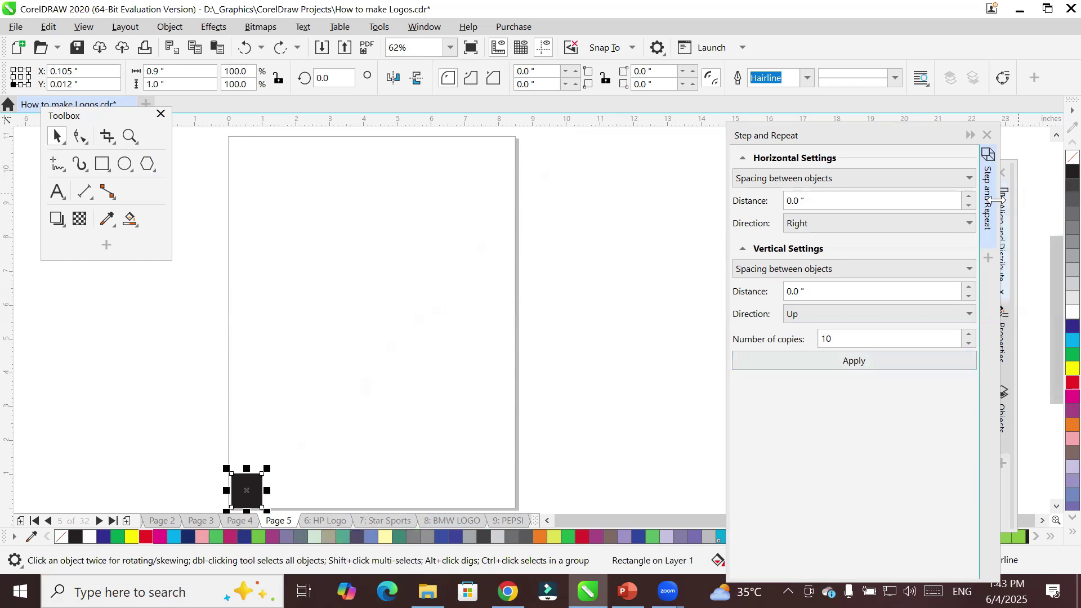
# Set the horizontal distance to 0.05", apply 10 diagonal copies of the rectangle, and inspect the gap between neighbouring copies
pyautogui.click(969, 197)
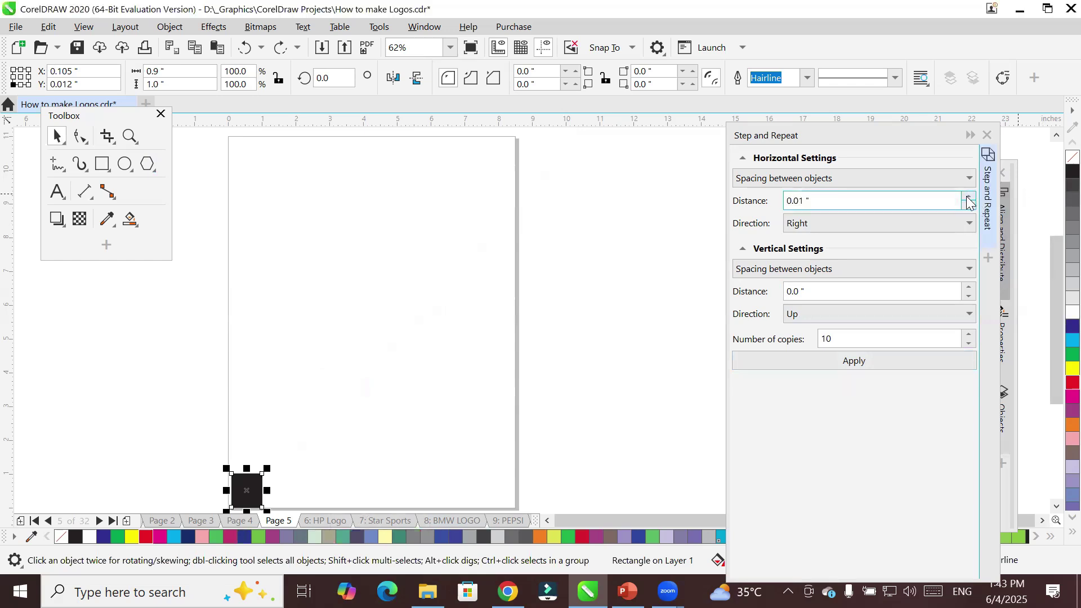
pyautogui.click(969, 197)
pyautogui.click(969, 197)
pyautogui.click(834, 361)
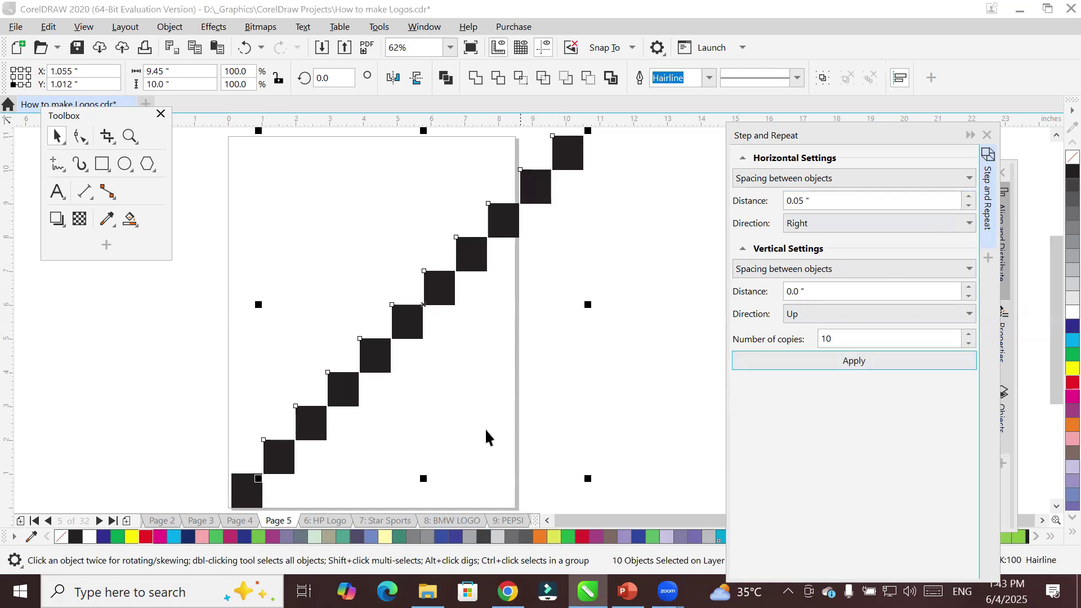
pyautogui.scroll(7, 389, 375)
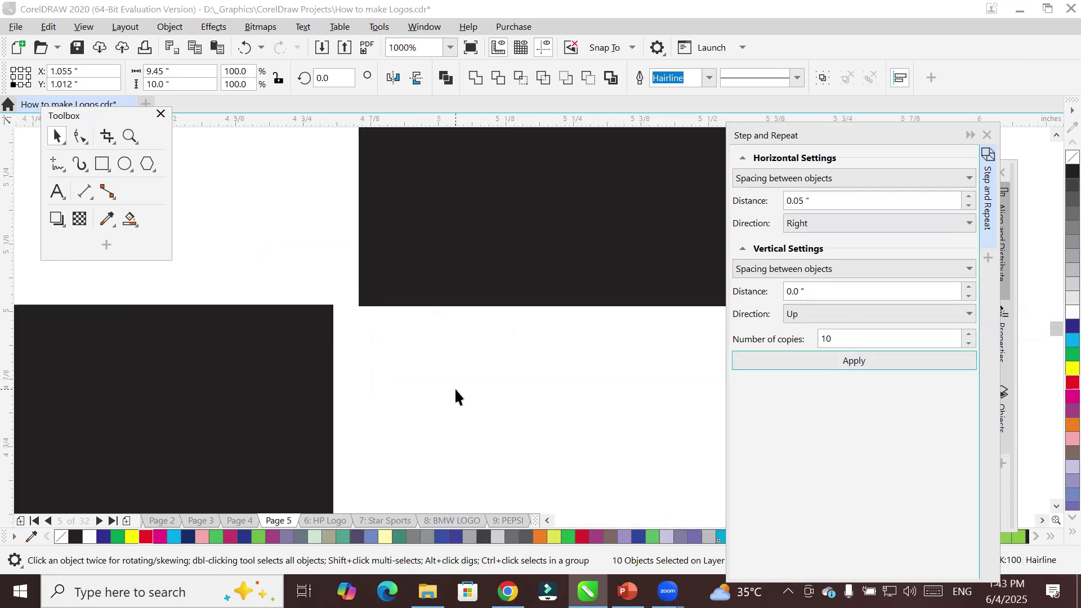
# Undo the horizontally spaced copies and set the horizontal distance to 0"
pyautogui.hotkey('ctrl', 'z')
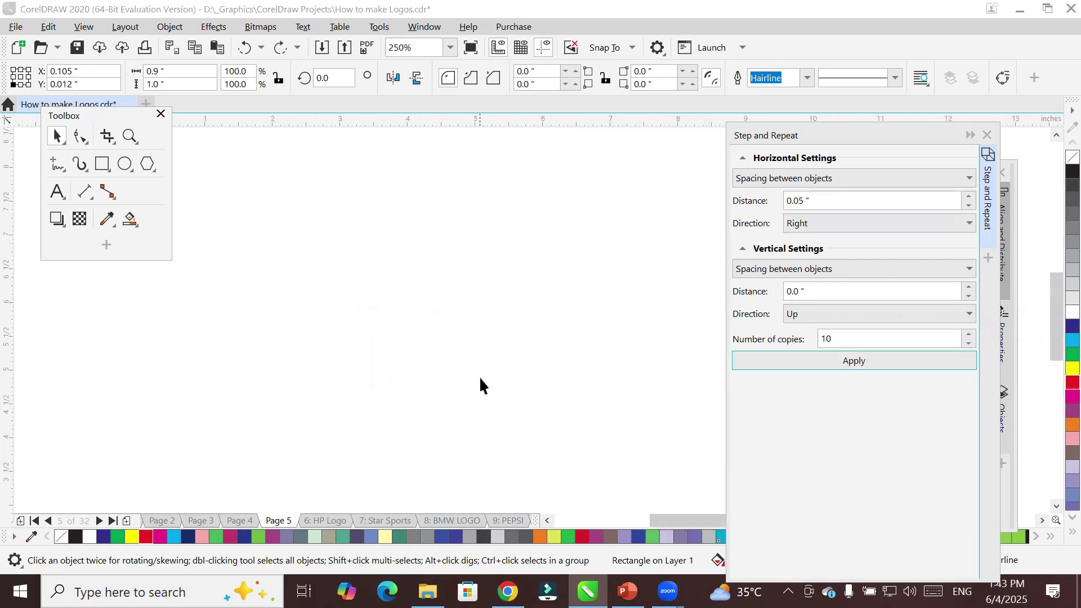
pyautogui.scroll(-7, 479, 376)
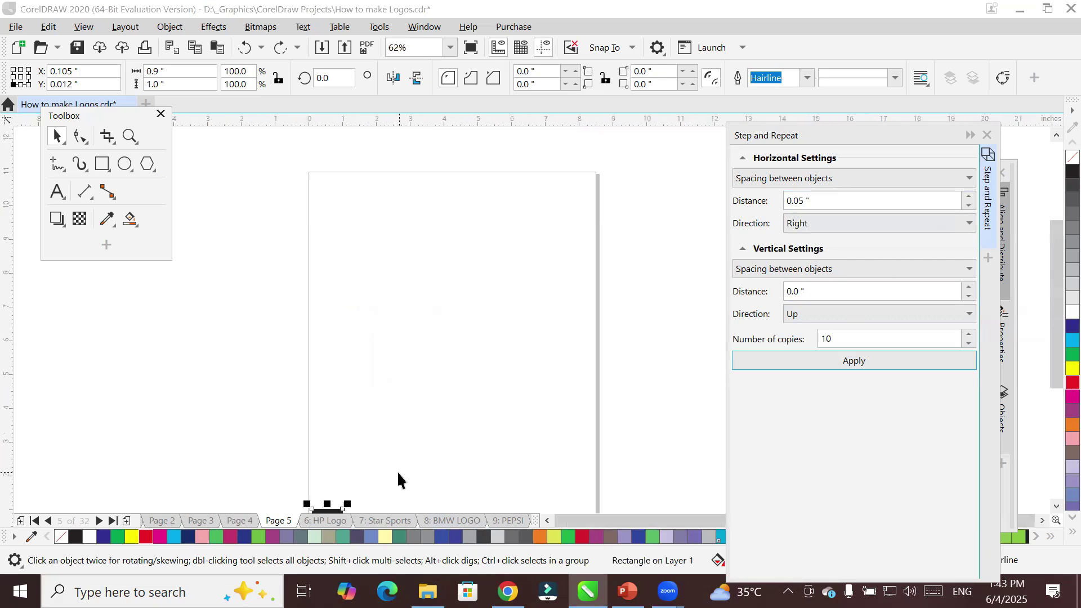
pyautogui.click(1056, 505)
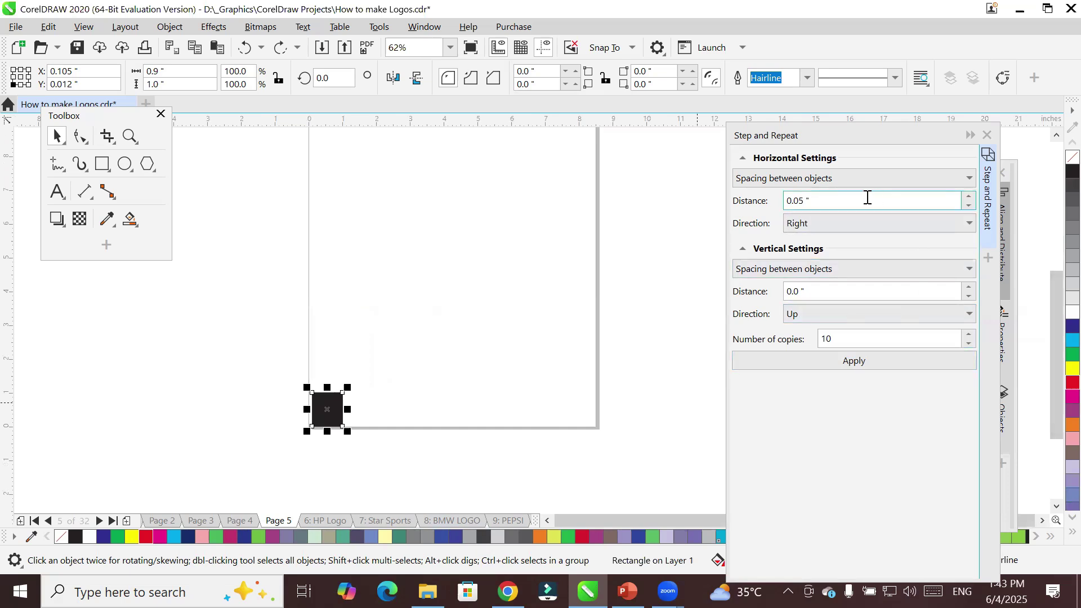
pyautogui.click(781, 200)
pyautogui.moveTo(781, 200); pyautogui.dragTo(613, 199)
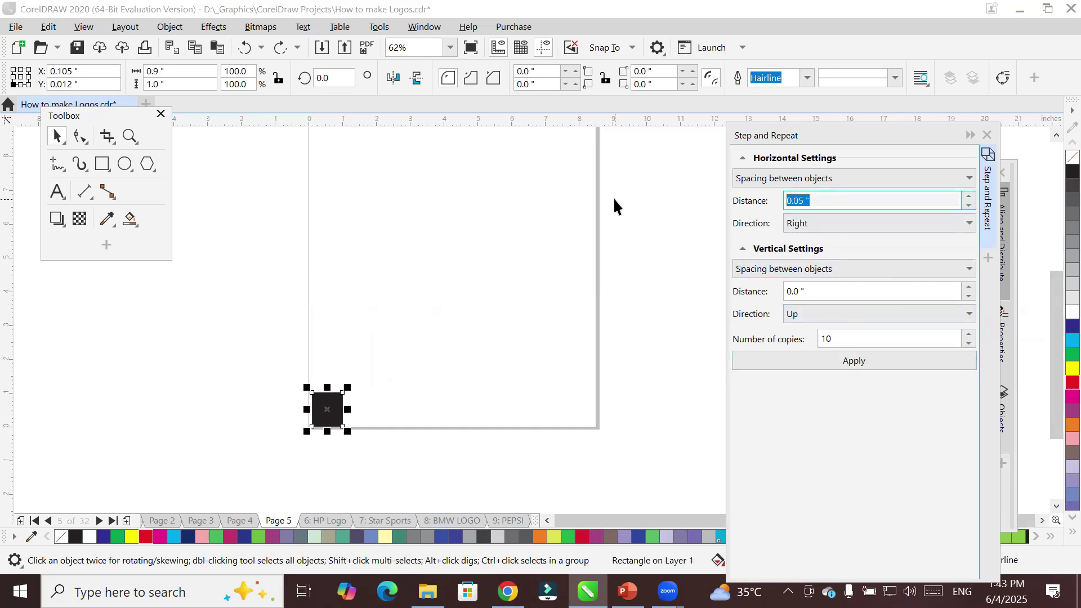
pyautogui.write('0')
# Set the vertical distance to 0.05", apply 10 copies of the black rectangle, and inspect the vertical gap between them
pyautogui.click(838, 290)
pyautogui.click(970, 286)
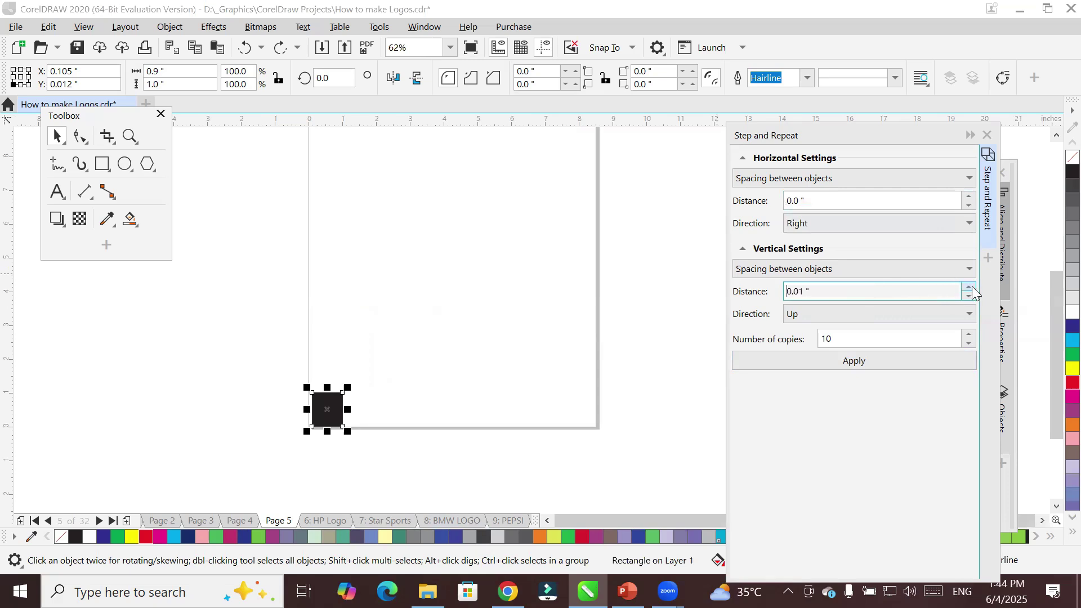
pyautogui.click(971, 286)
pyautogui.click(970, 287)
pyautogui.click(970, 287)
pyautogui.click(971, 286)
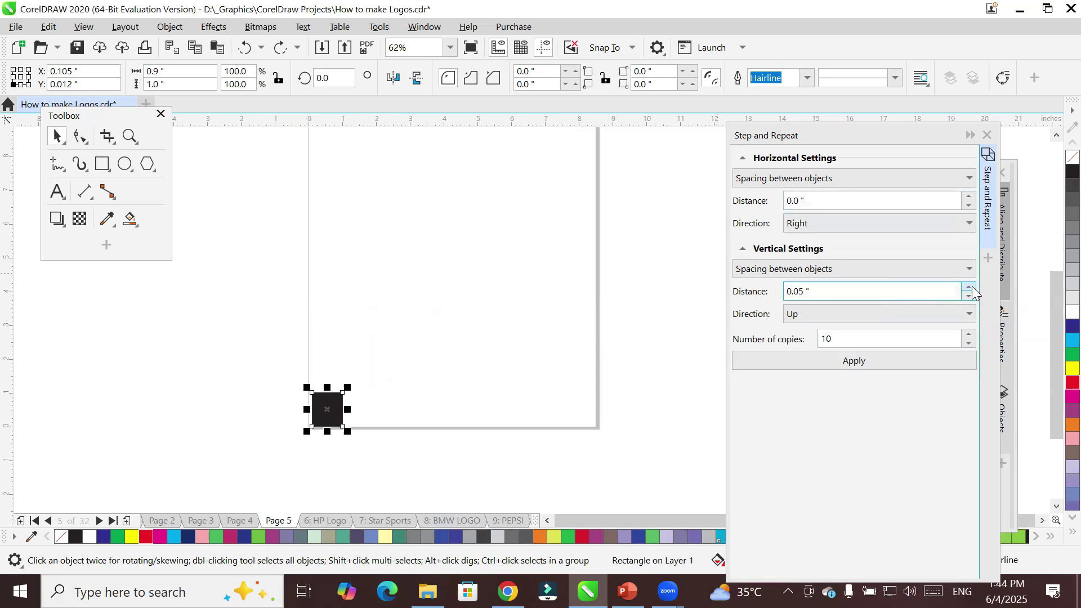
pyautogui.click(855, 364)
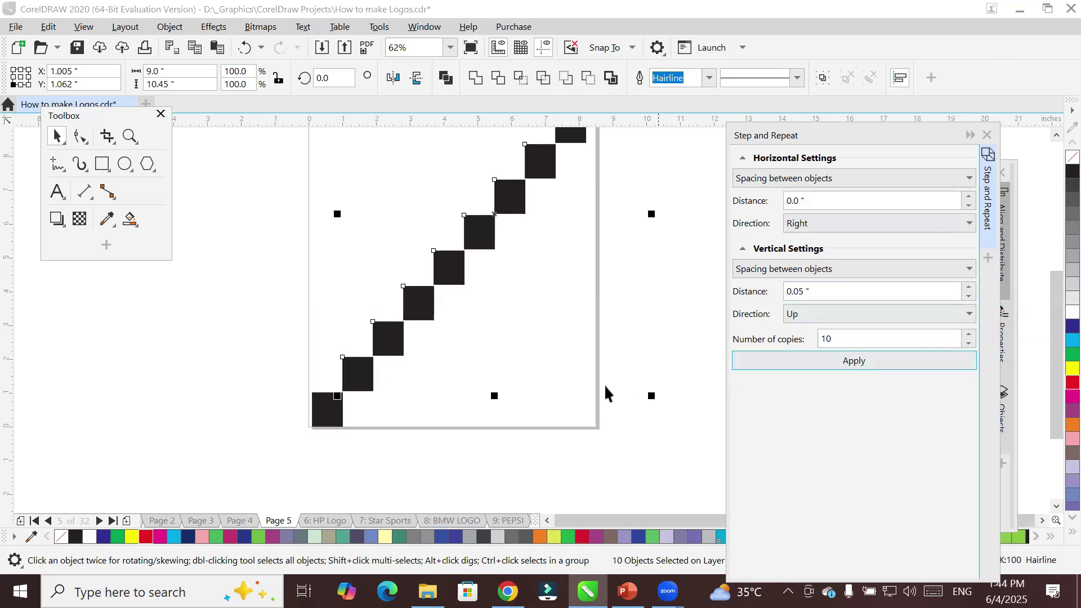
pyautogui.scroll(7, 345, 386)
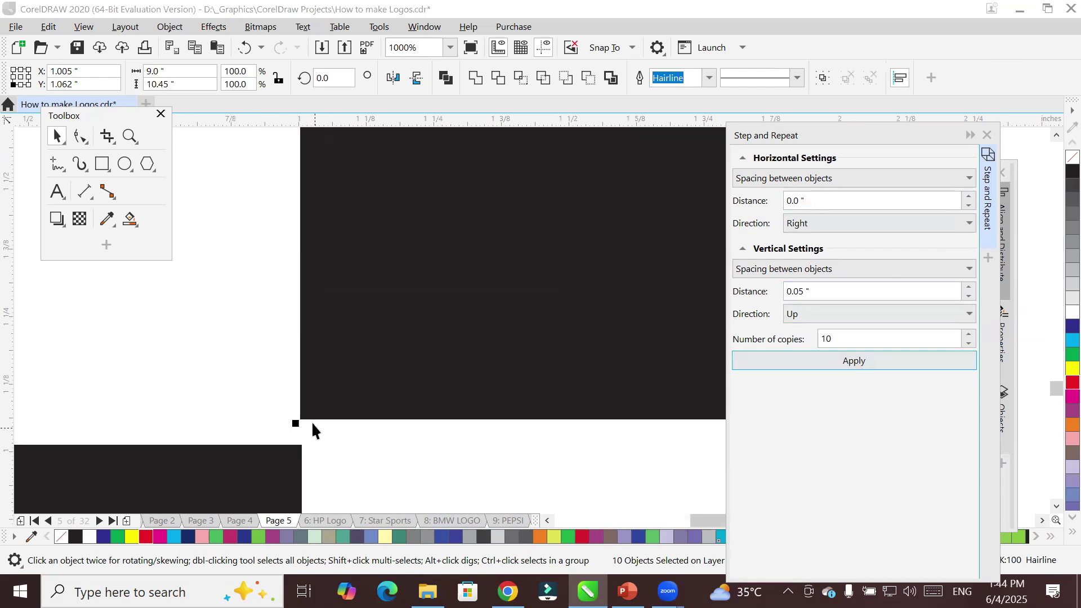
# Delete the two rectangles at the upper end of the diagonal that extend past the page edge
pyautogui.click(825, 292)
pyautogui.scroll(-4, 434, 294)
pyautogui.scroll(-6, 434, 295)
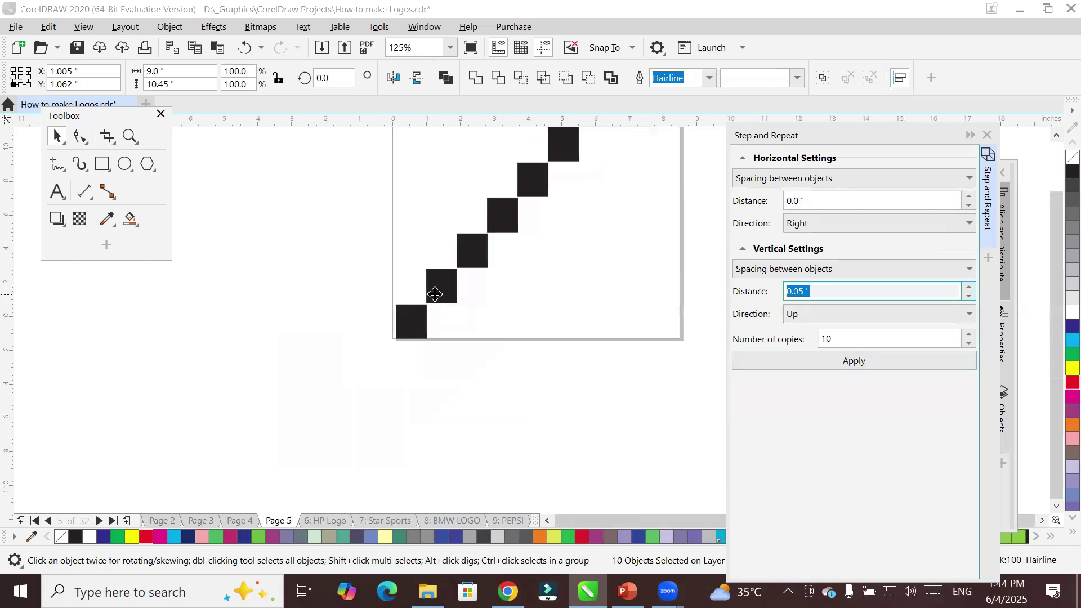
pyautogui.click(1056, 135)
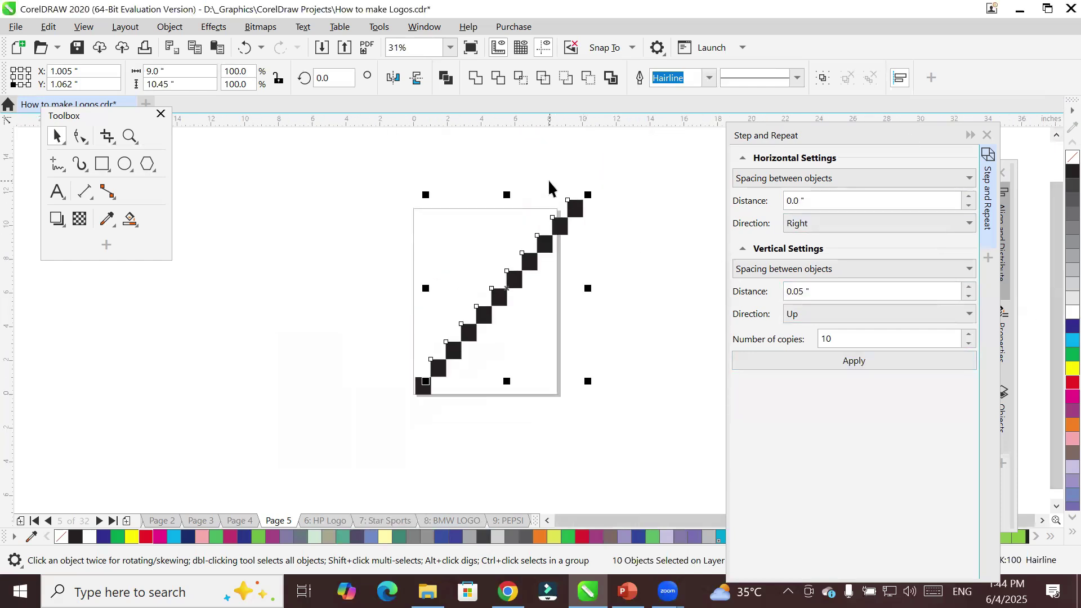
pyautogui.moveTo(550, 181); pyautogui.dragTo(609, 254)
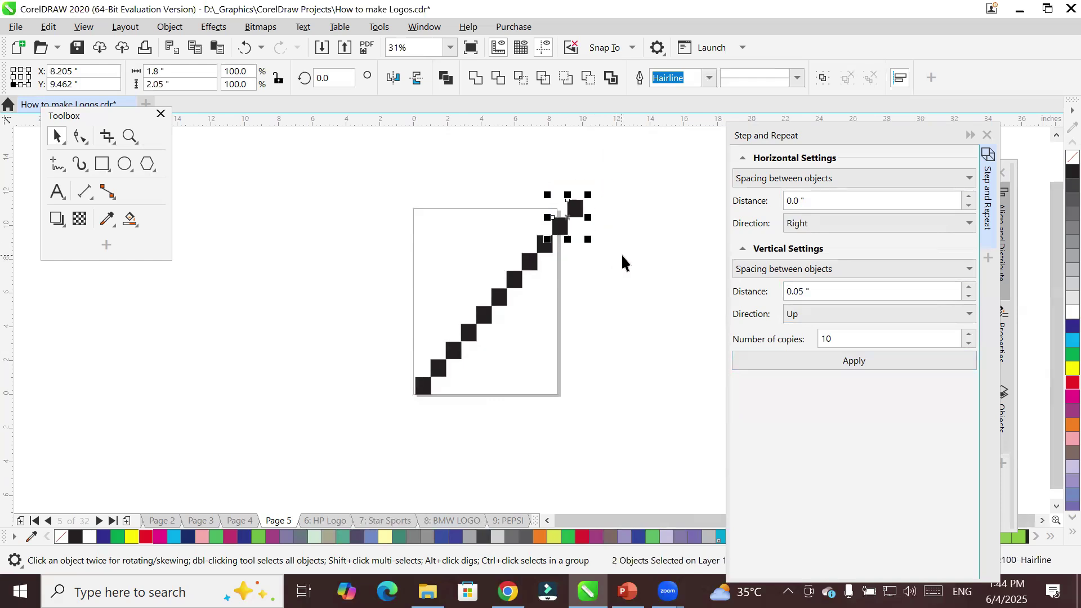
pyautogui.press('Delete')
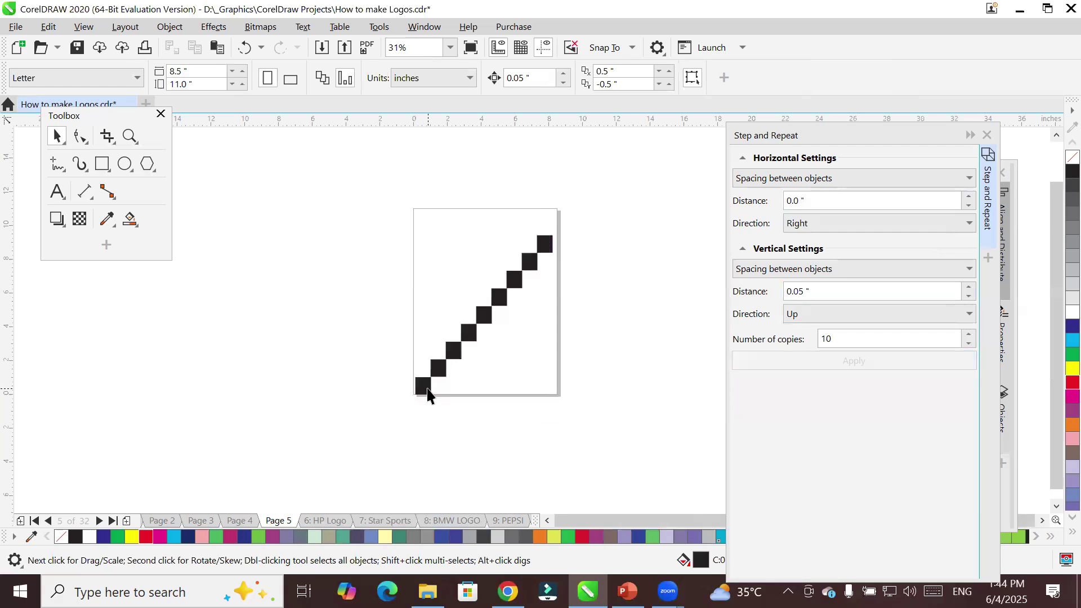
# Scale the remaining diagonal of rectangles down to about 38.8% in the page's lower-right corner
pyautogui.moveTo(371, 198); pyautogui.dragTo(585, 427)
pyautogui.moveTo(561, 227); pyautogui.dragTo(540, 357)
pyautogui.click(520, 414)
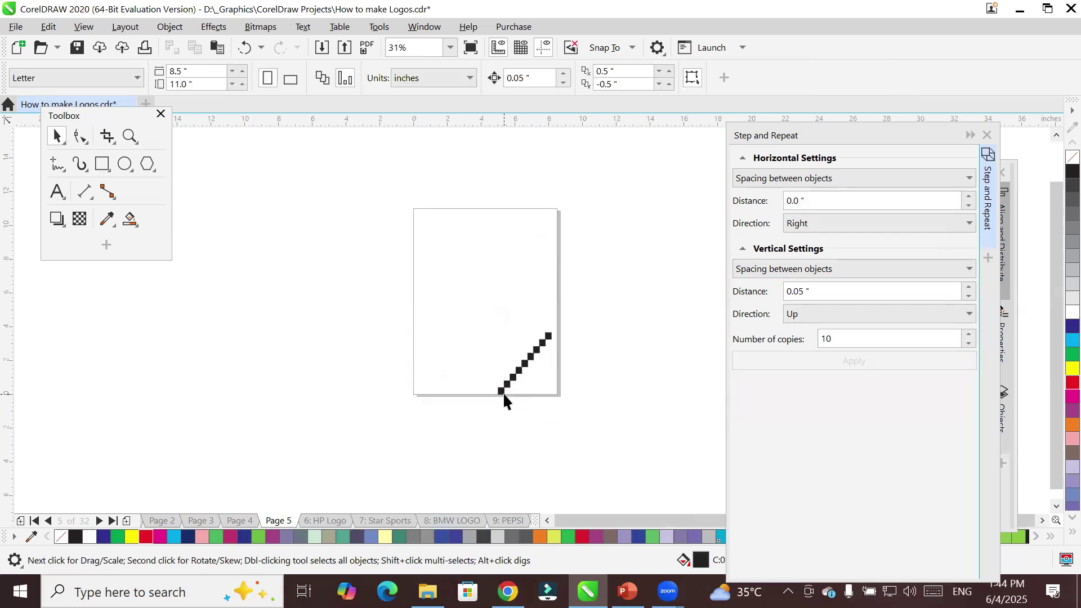
# Select the lowest small rectangle and set its horizontal Step and Repeat direction to Left
pyautogui.click(500, 390)
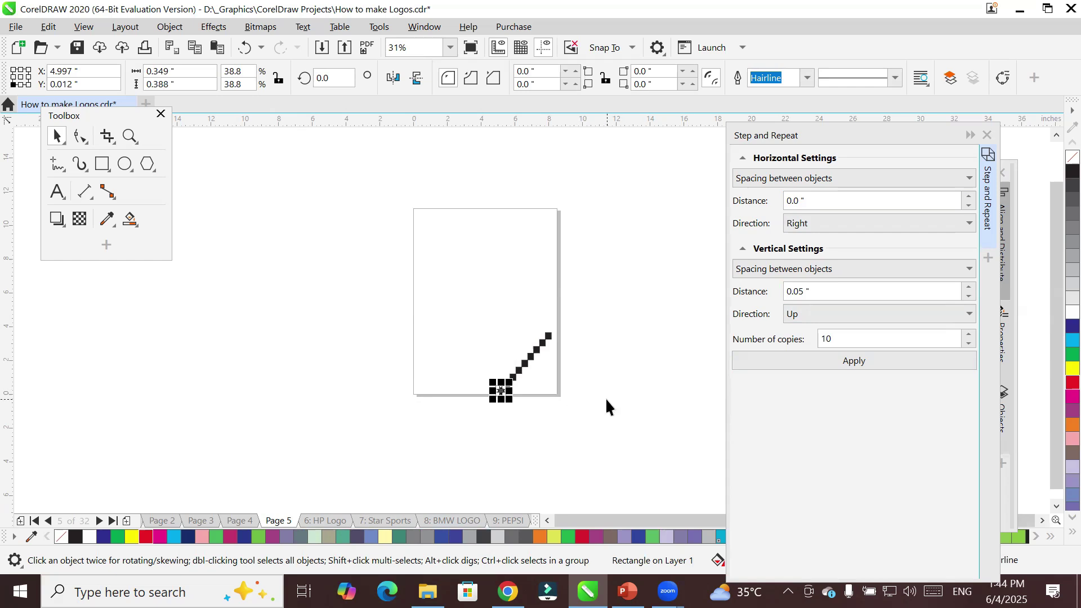
pyautogui.scroll(1, 605, 391)
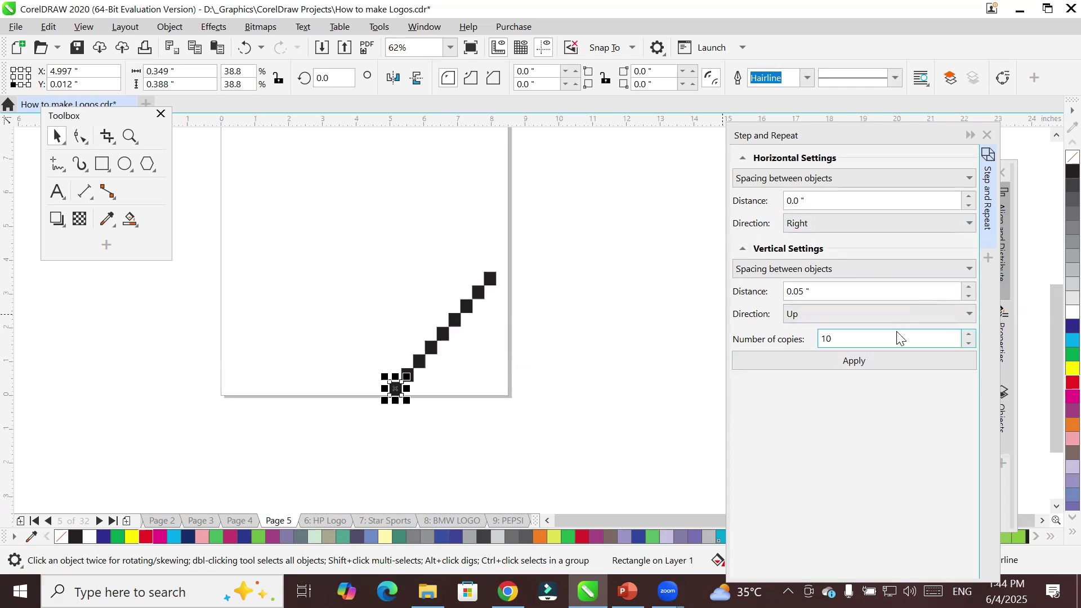
pyautogui.click(821, 203)
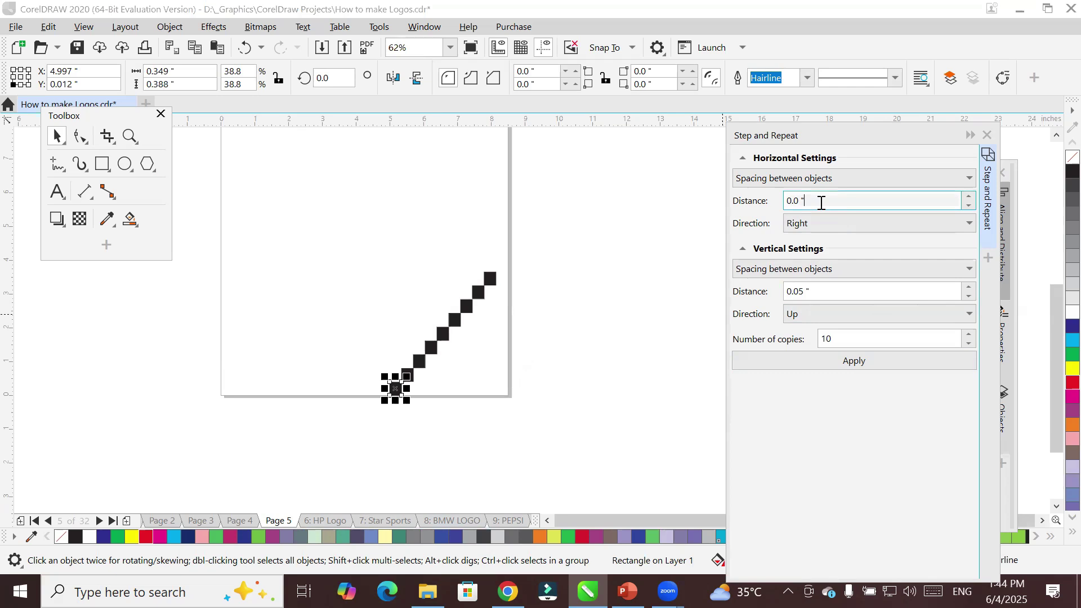
pyautogui.click(843, 224)
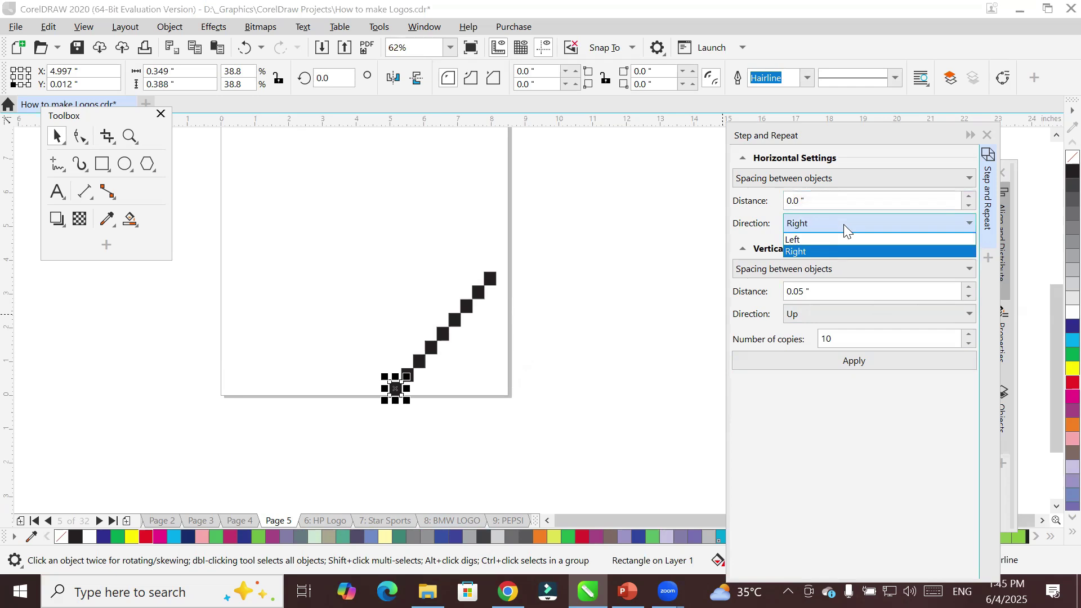
pyautogui.click(823, 237)
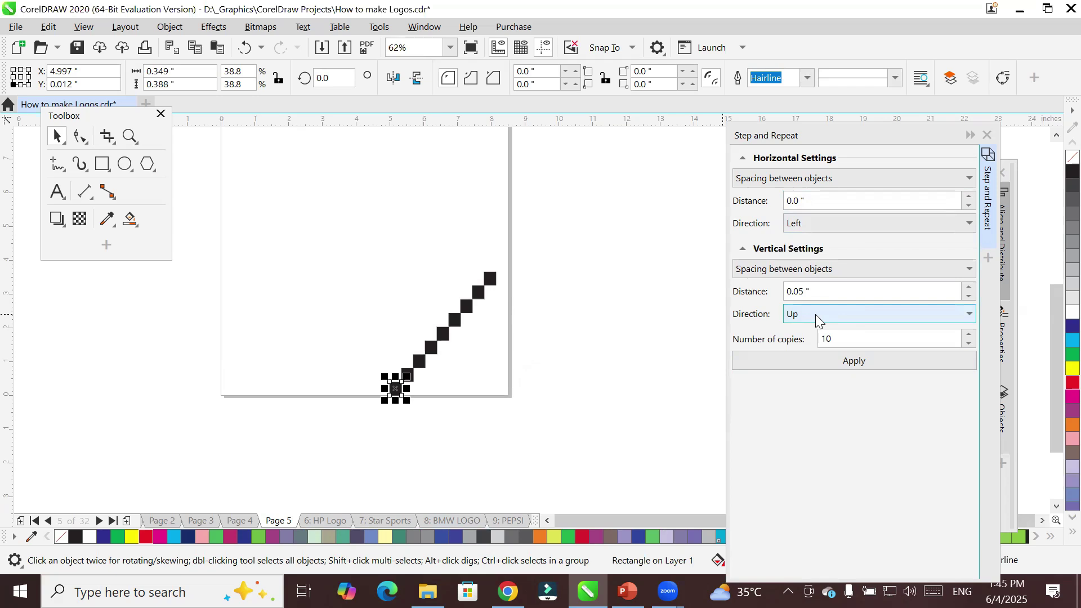
# Apply 10 copies of the lowest rectangle up and to the left with a 0.05" vertical distance, and undo them
pyautogui.moveTo(812, 292); pyautogui.dragTo(787, 290)
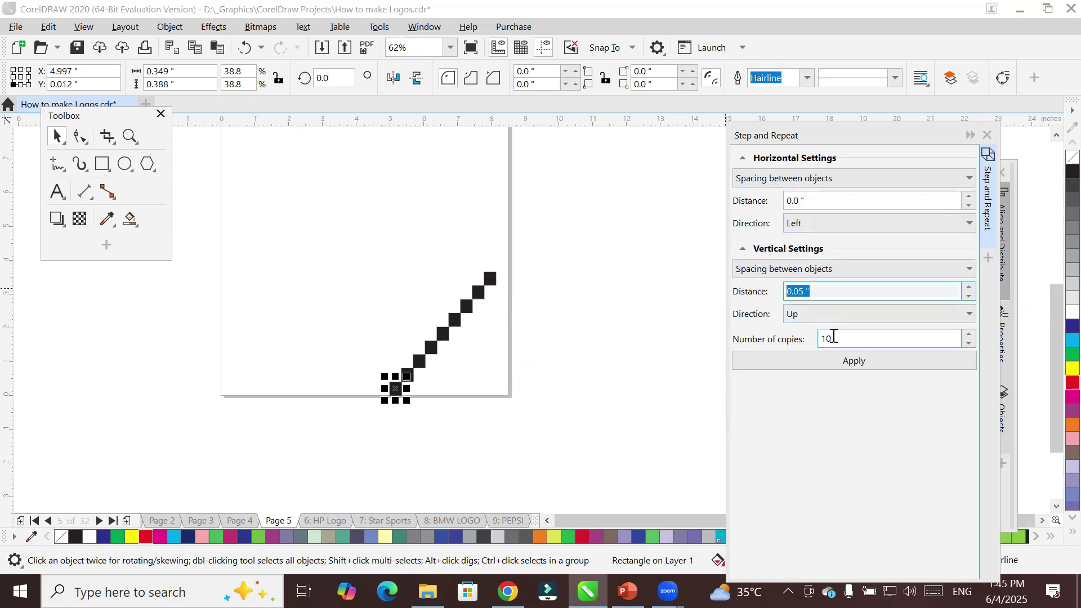
pyautogui.moveTo(829, 338); pyautogui.dragTo(767, 334)
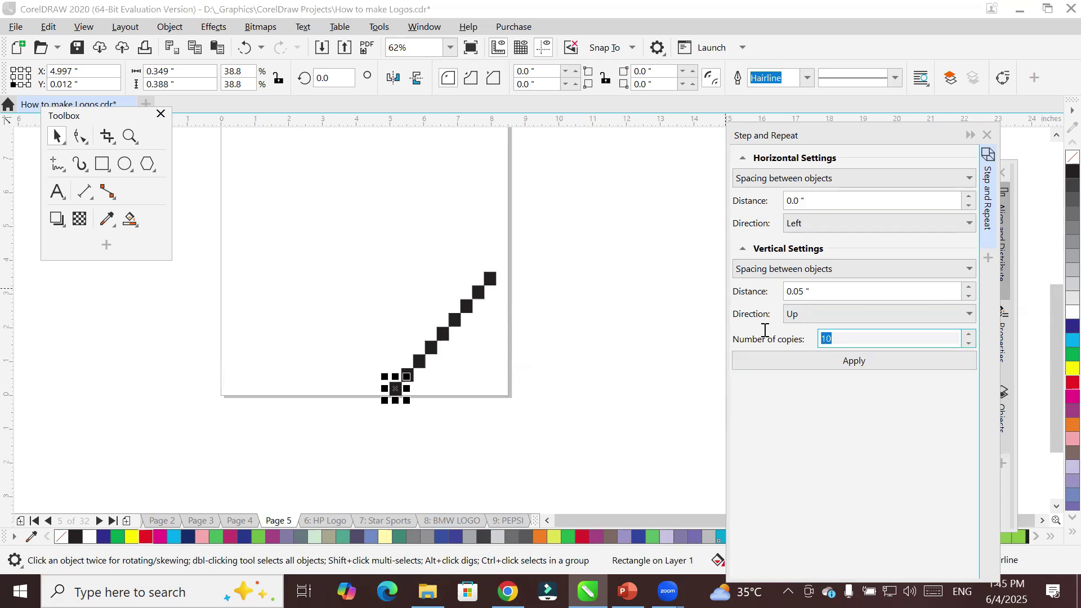
pyautogui.click(865, 362)
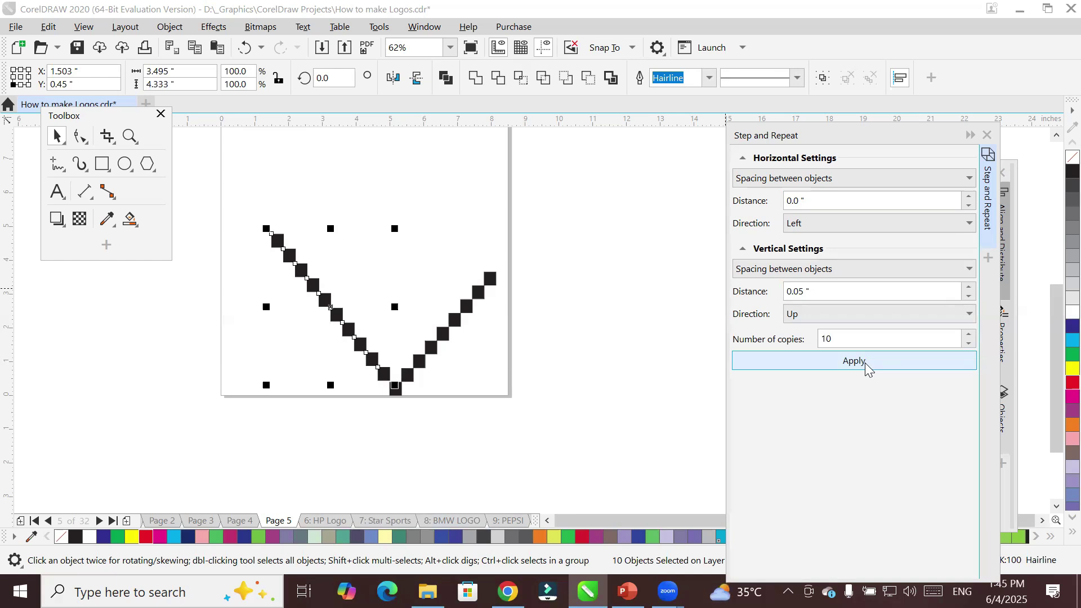
pyautogui.moveTo(830, 338); pyautogui.dragTo(772, 339)
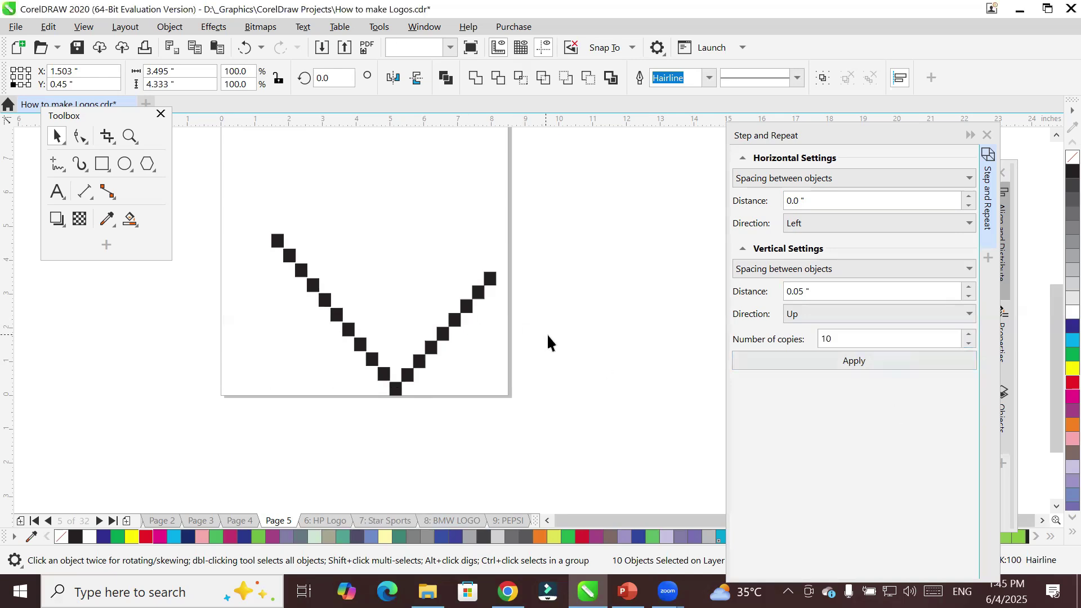
pyautogui.hotkey('ctrl', 'z')
# Set the number of copies to 20 and apply the up-left diagonal from the lowest rectangle
pyautogui.click(969, 333)
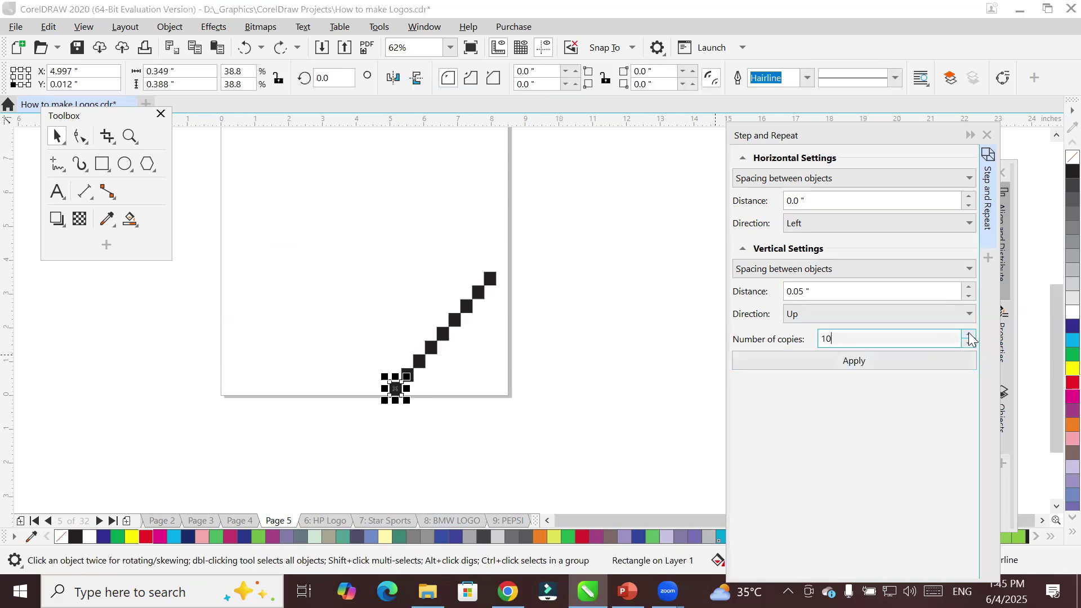
pyautogui.click(971, 333)
pyautogui.click(970, 333)
pyautogui.click(970, 332)
pyautogui.click(970, 332)
pyautogui.click(971, 332)
pyautogui.click(970, 332)
pyautogui.click(970, 332)
pyautogui.click(971, 332)
pyautogui.click(971, 332)
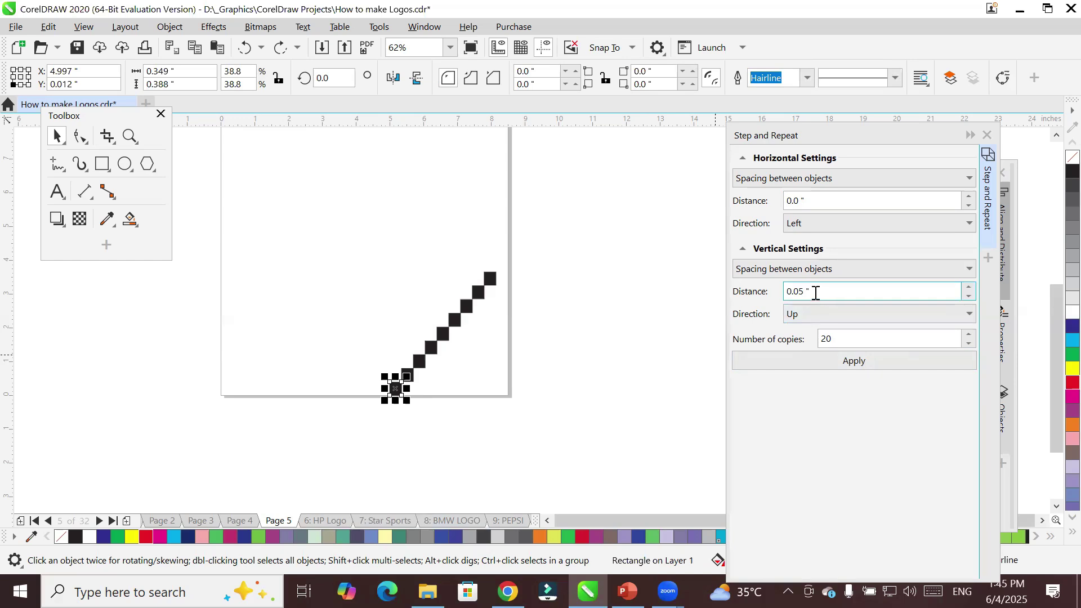
pyautogui.click(861, 361)
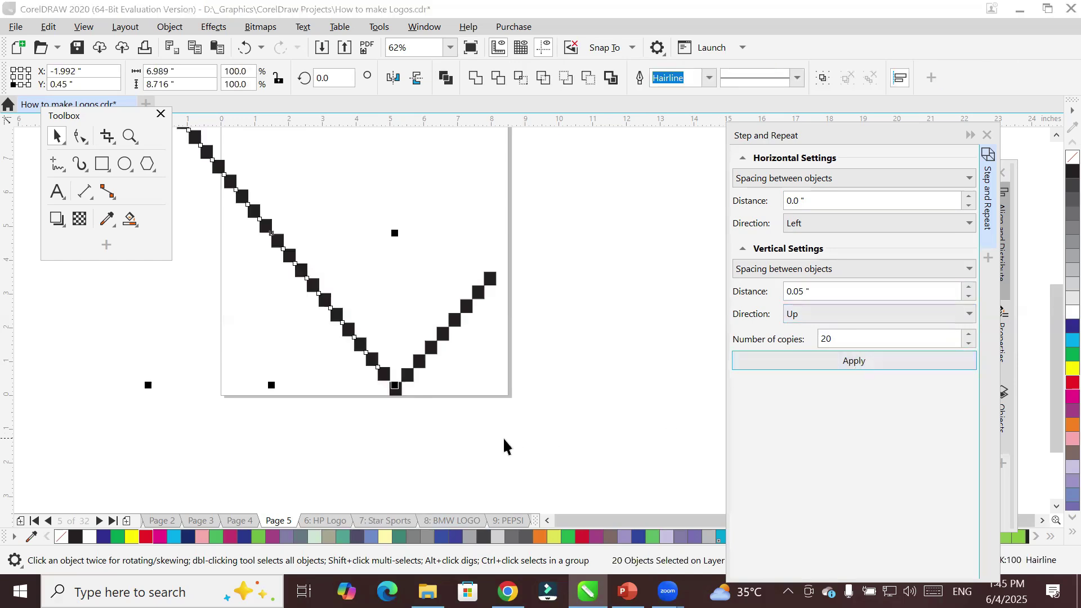
pyautogui.scroll(-2, 368, 333)
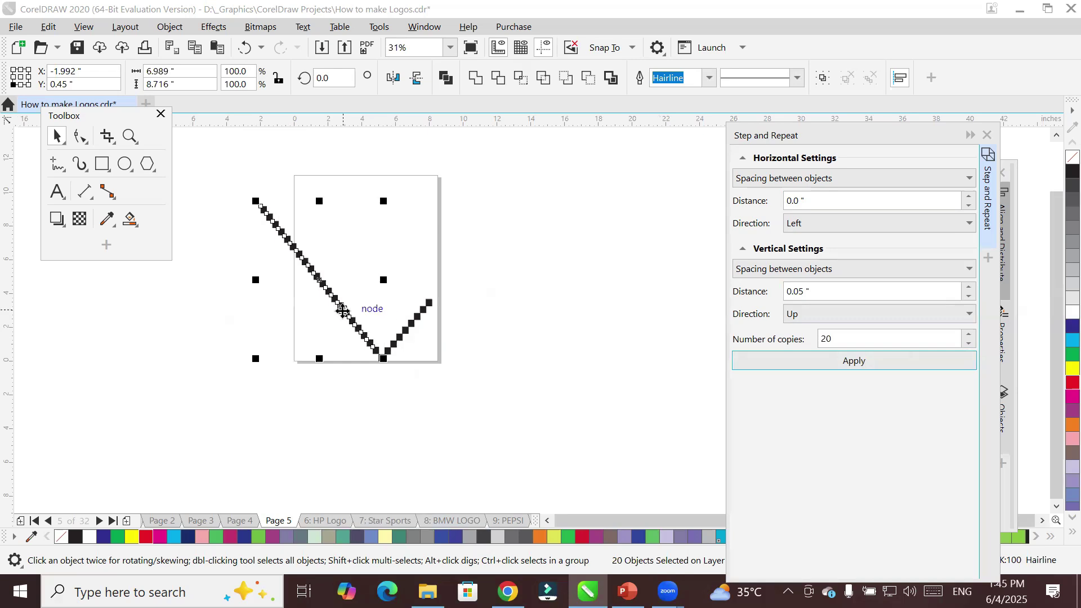
# Inspect the gaps between the rectangles of the up-left diagonal up close and undo its 20 copies
pyautogui.scroll(6, 340, 308)
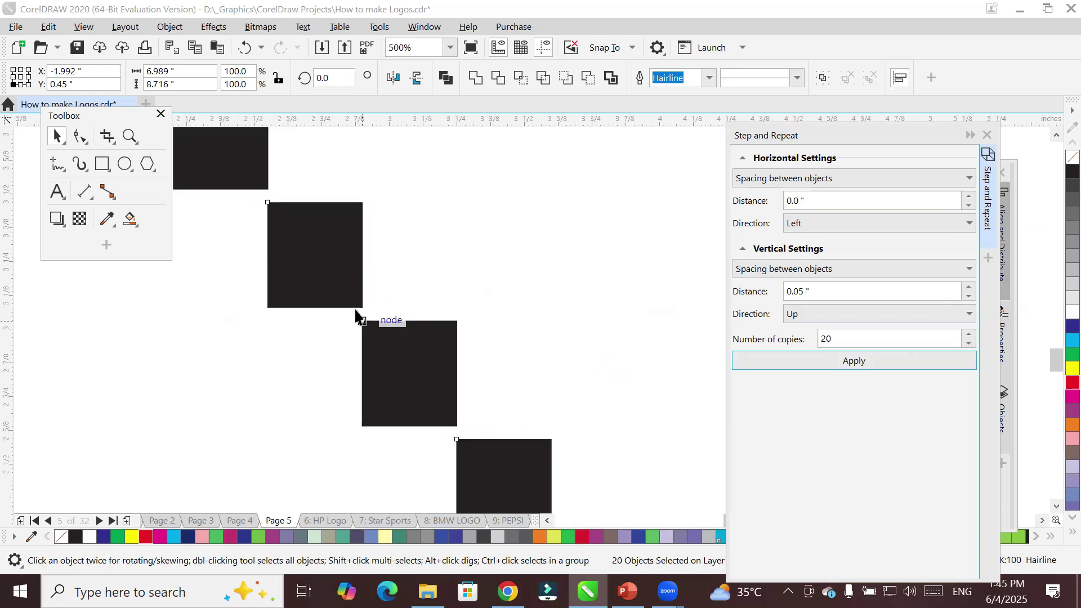
pyautogui.moveTo(815, 289); pyautogui.dragTo(691, 298)
pyautogui.click(600, 295)
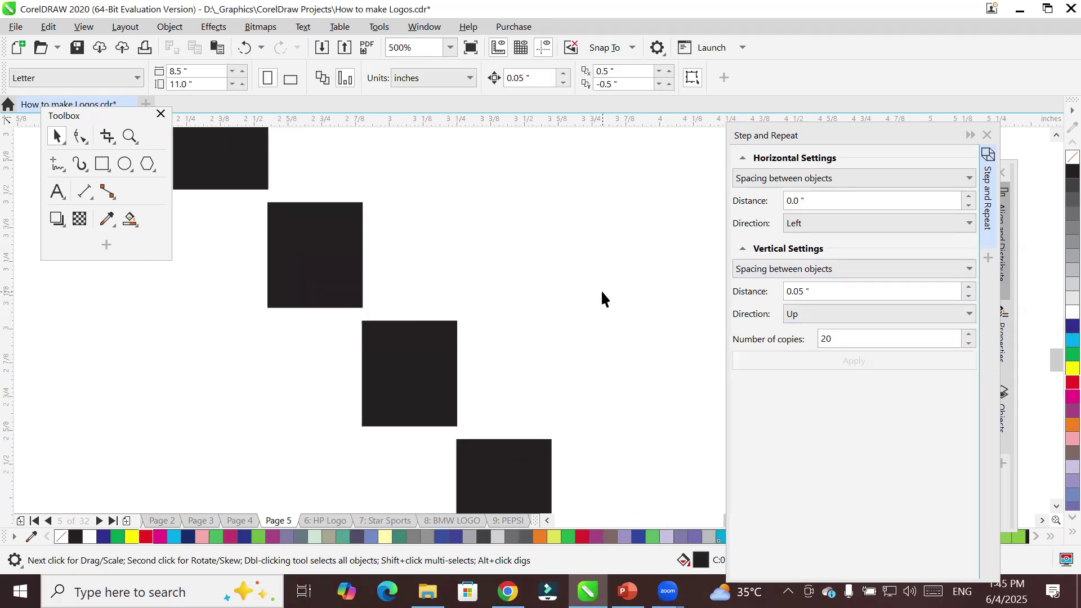
pyautogui.hotkey('ctrl', 'z')
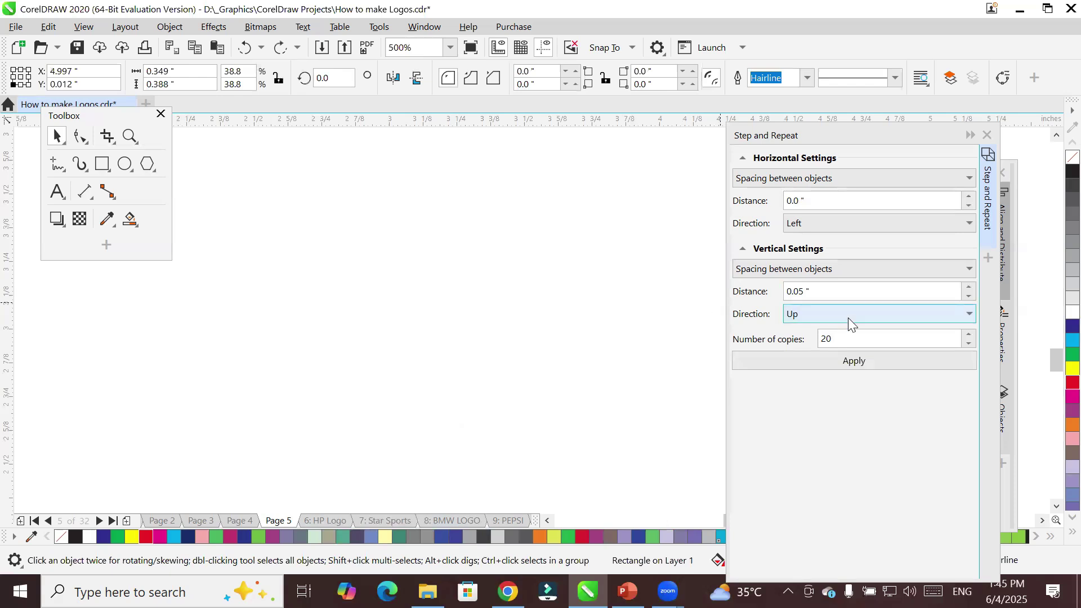
# Set the vertical distance to 0.0" and apply 20 up-left copies of the lowest rectangle, then check their touching corners
pyautogui.click(967, 294)
pyautogui.click(968, 294)
pyautogui.click(968, 295)
pyautogui.click(968, 294)
pyautogui.click(967, 294)
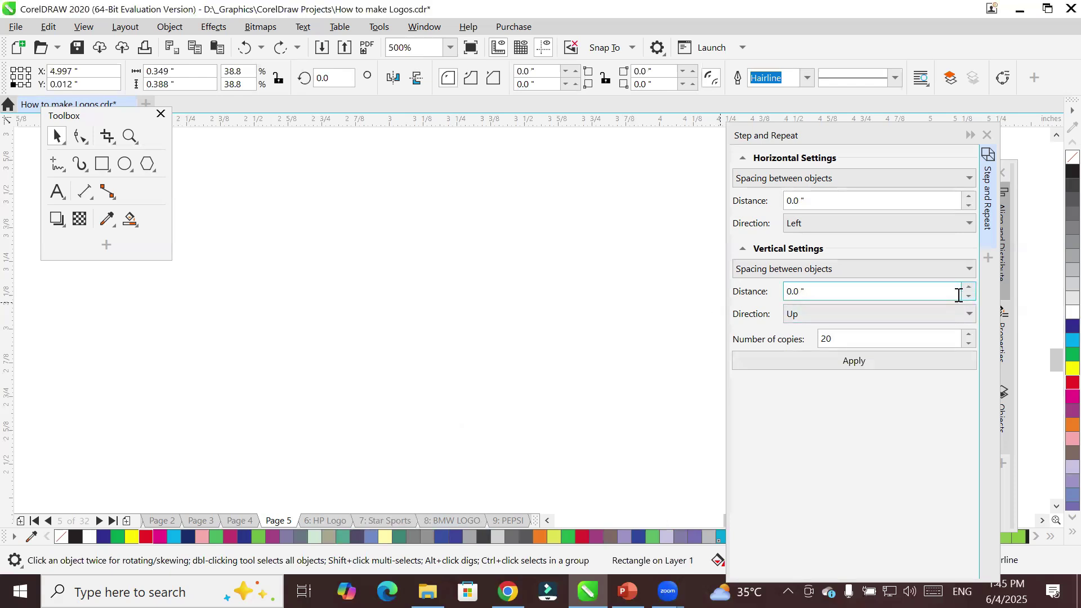
pyautogui.click(844, 359)
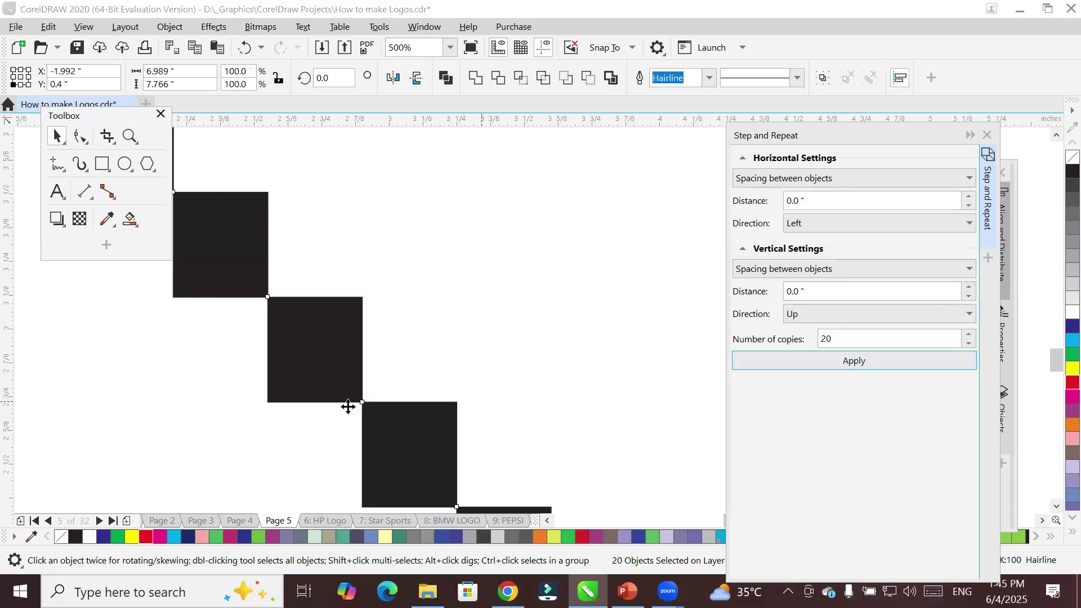
pyautogui.scroll(4, 348, 405)
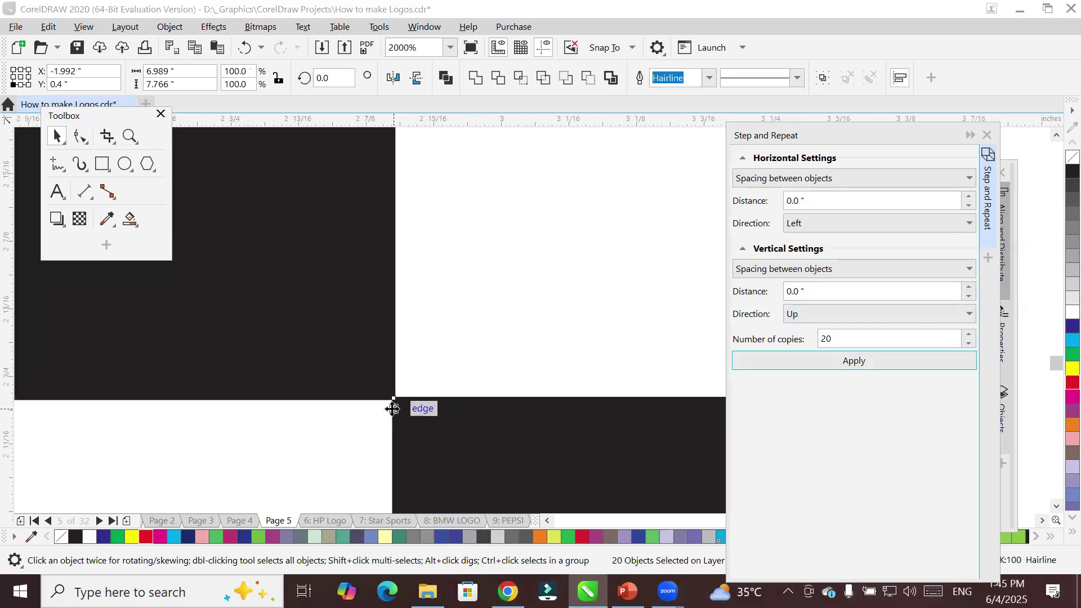
pyautogui.scroll(-12, 393, 409)
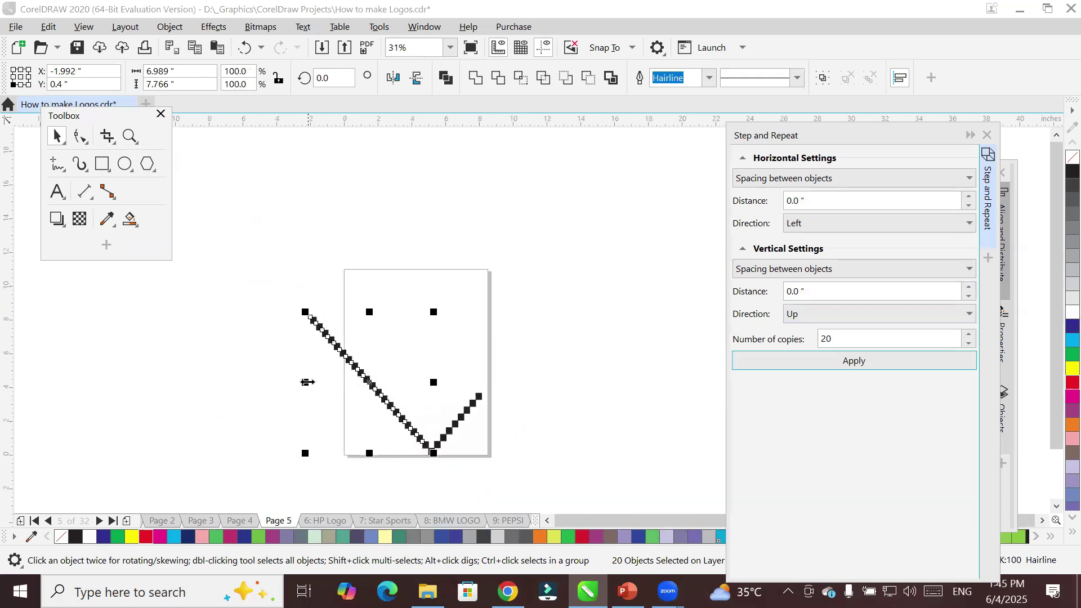
# Try to mirror the up-left diagonal horizontally onto the opposite side, and undo it
pyautogui.moveTo(308, 382); pyautogui.dragTo(542, 410)
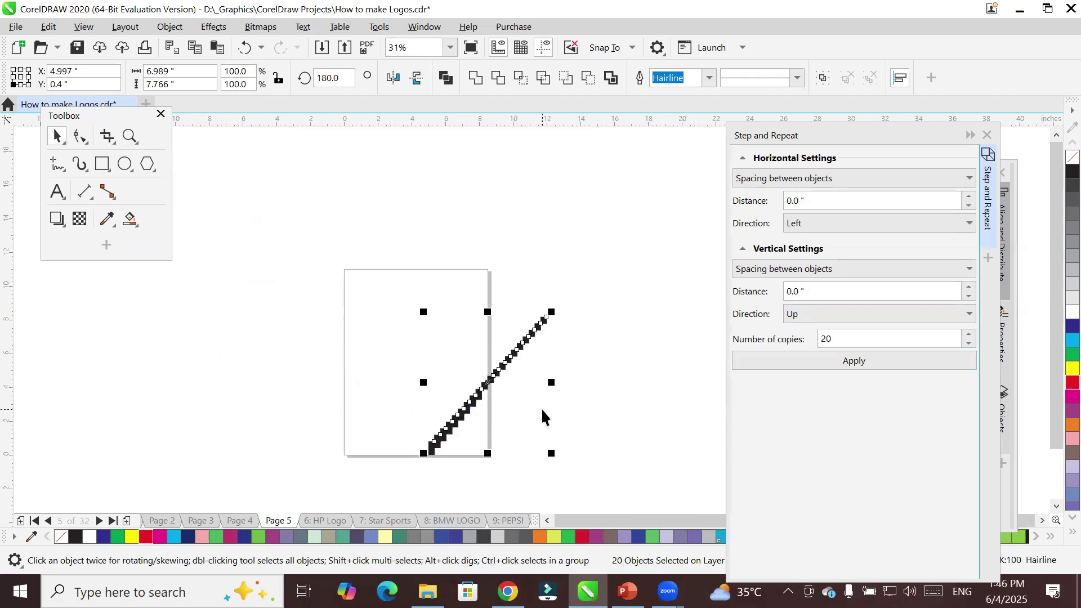
pyautogui.hotkey('ctrl', 'z')
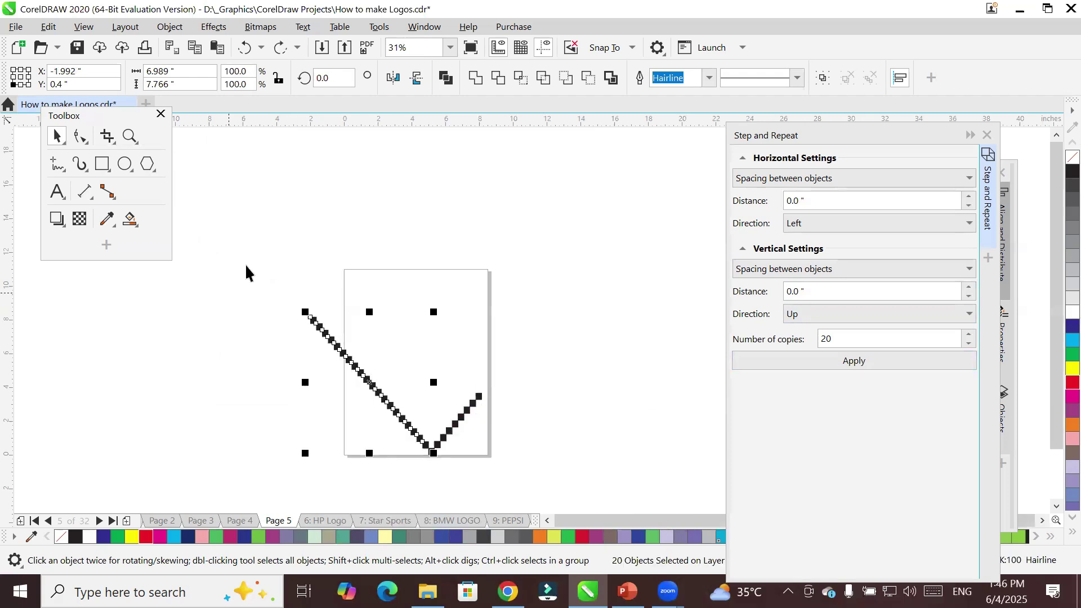
# Mirror a copy of the whole V of rectangles horizontally to form a W, and scale and move it onto the page
pyautogui.scroll(-1, 542, 476)
pyautogui.hotkey('ctrl', 'a')
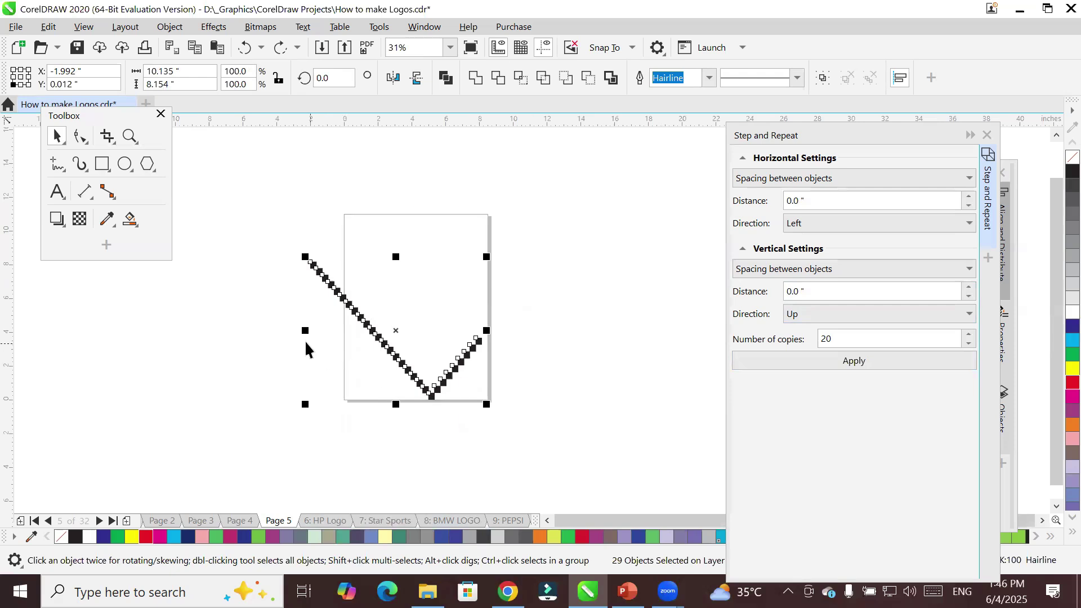
pyautogui.moveTo(304, 331); pyautogui.dragTo(552, 355)
pyautogui.moveTo(280, 217); pyautogui.dragTo(662, 416)
pyautogui.moveTo(657, 257); pyautogui.dragTo(596, 292)
pyautogui.moveTo(500, 354); pyautogui.dragTo(437, 397)
pyautogui.click(420, 436)
pyautogui.scroll(8, 431, 395)
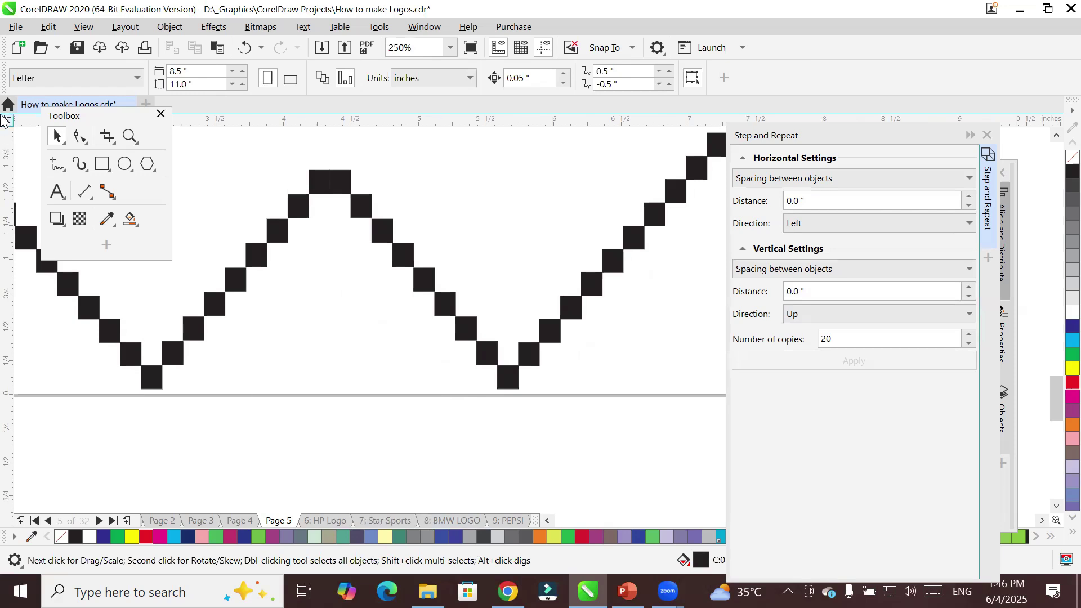
# Hide and reopen the Step and Repeat docker, and close it again
pyautogui.click(54, 30)
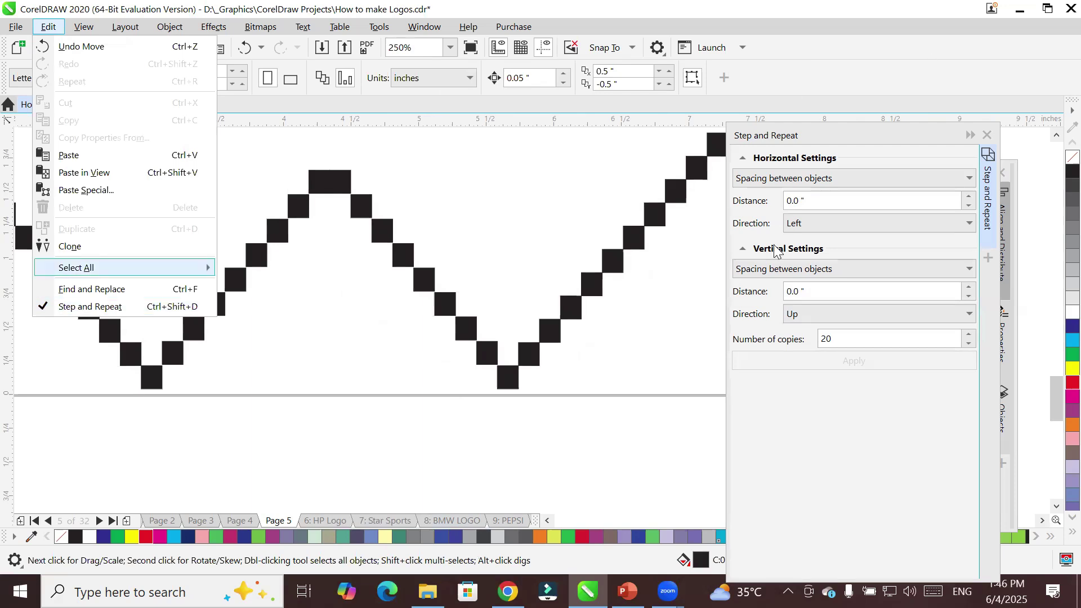
pyautogui.click(57, 308)
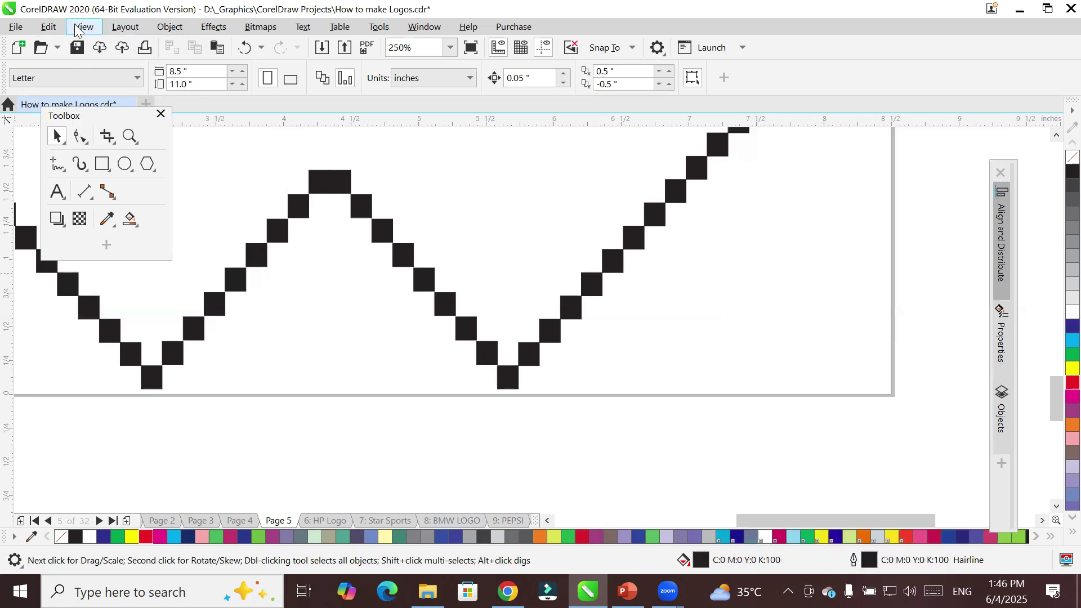
pyautogui.click(49, 27)
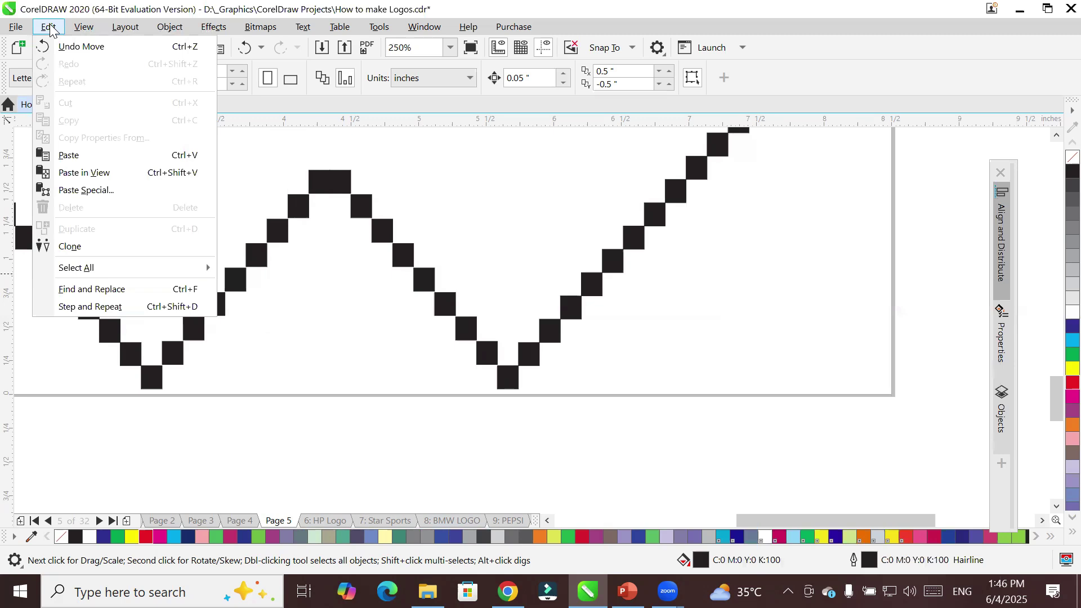
pyautogui.click(86, 306)
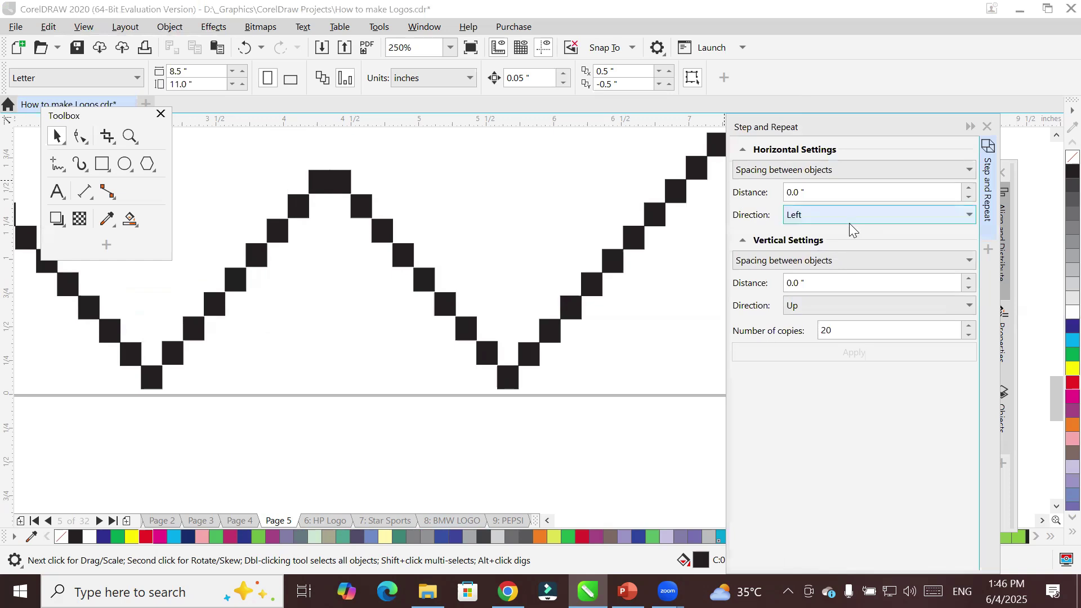
pyautogui.click(987, 127)
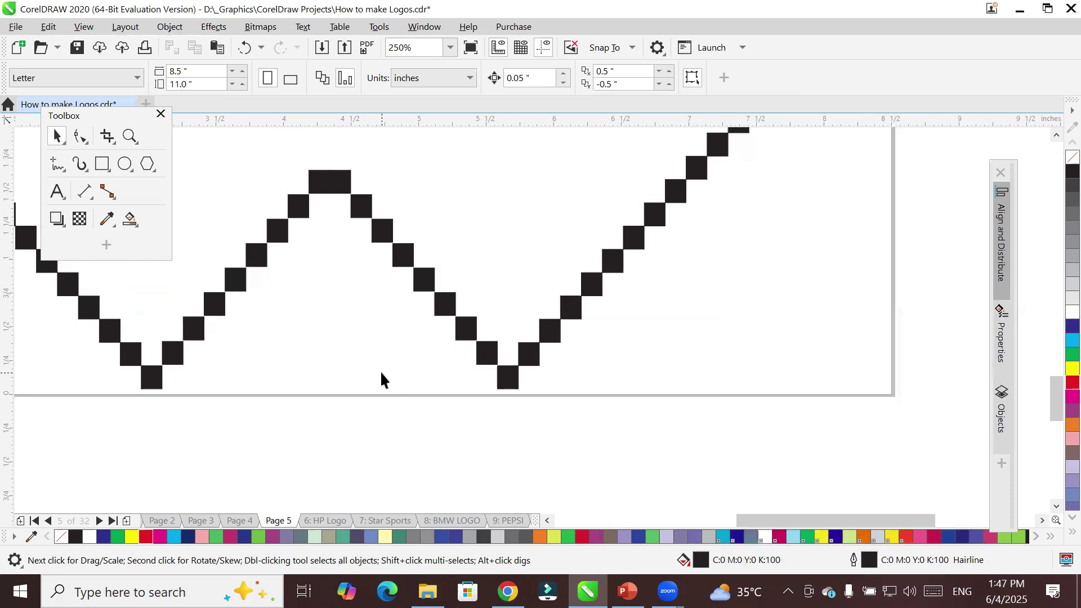
pyautogui.click(40, 29)
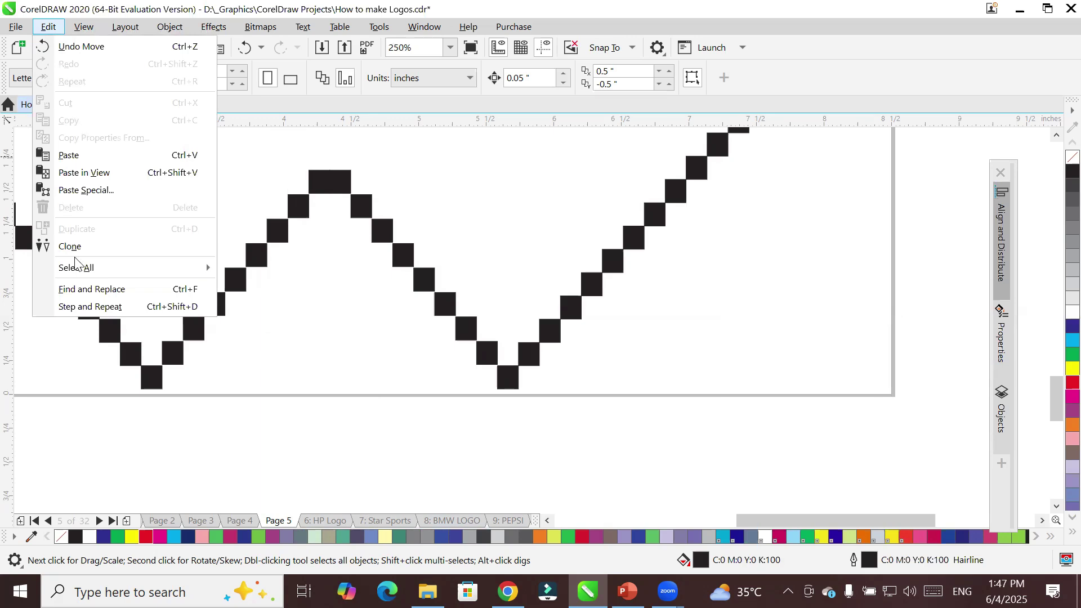
pyautogui.click(101, 415)
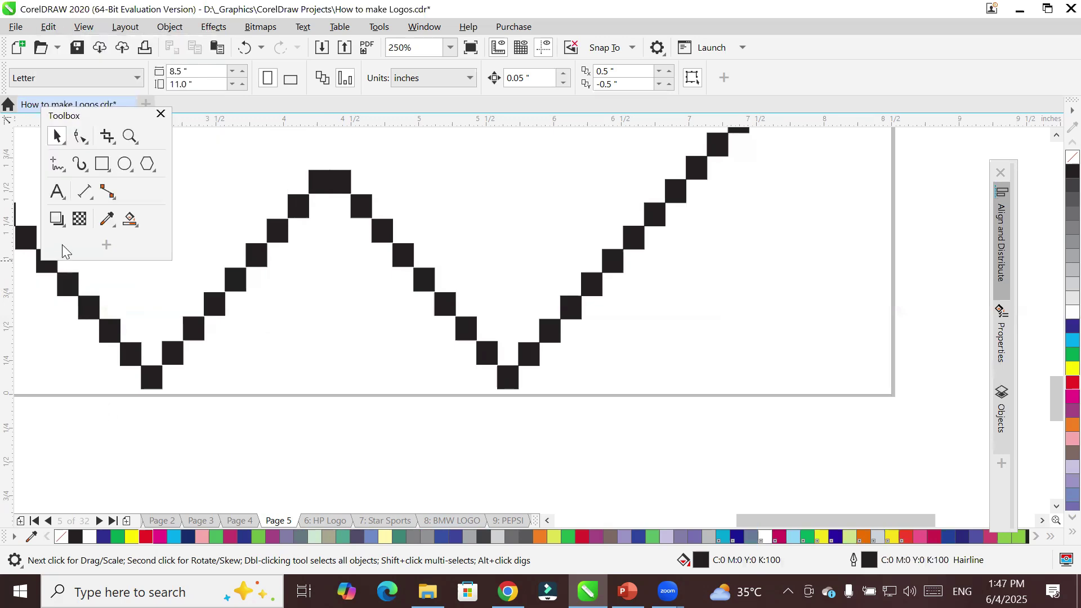
pyautogui.click(57, 221)
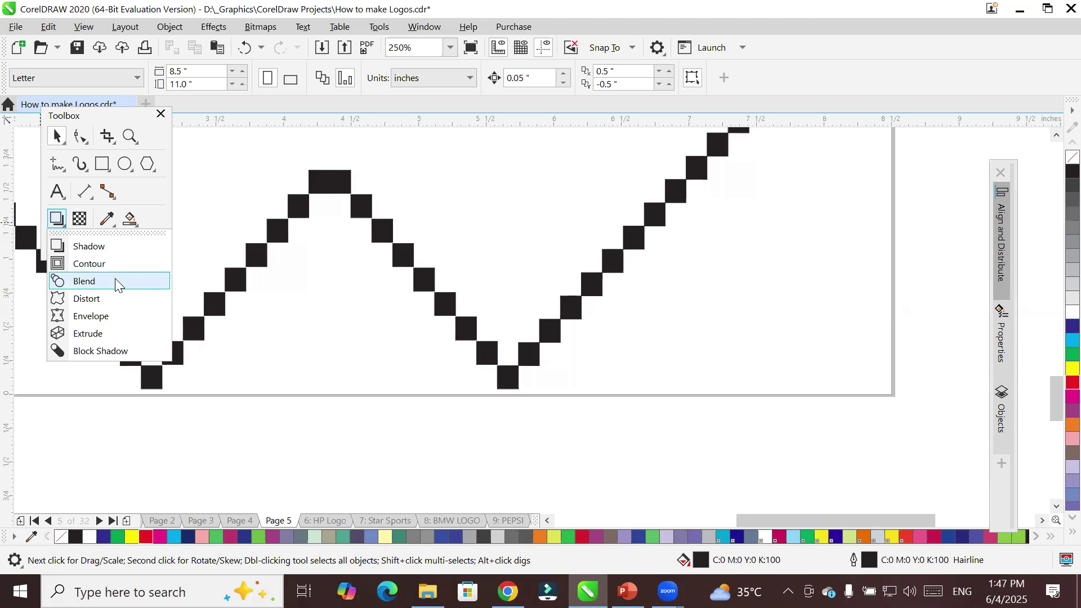
pyautogui.click(218, 178)
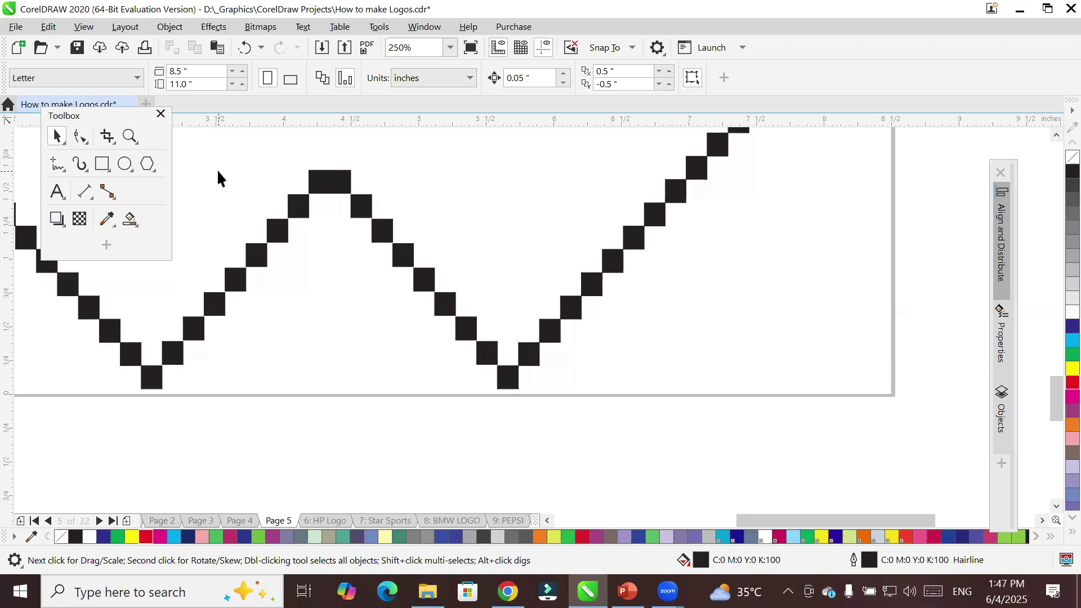
pyautogui.click(57, 28)
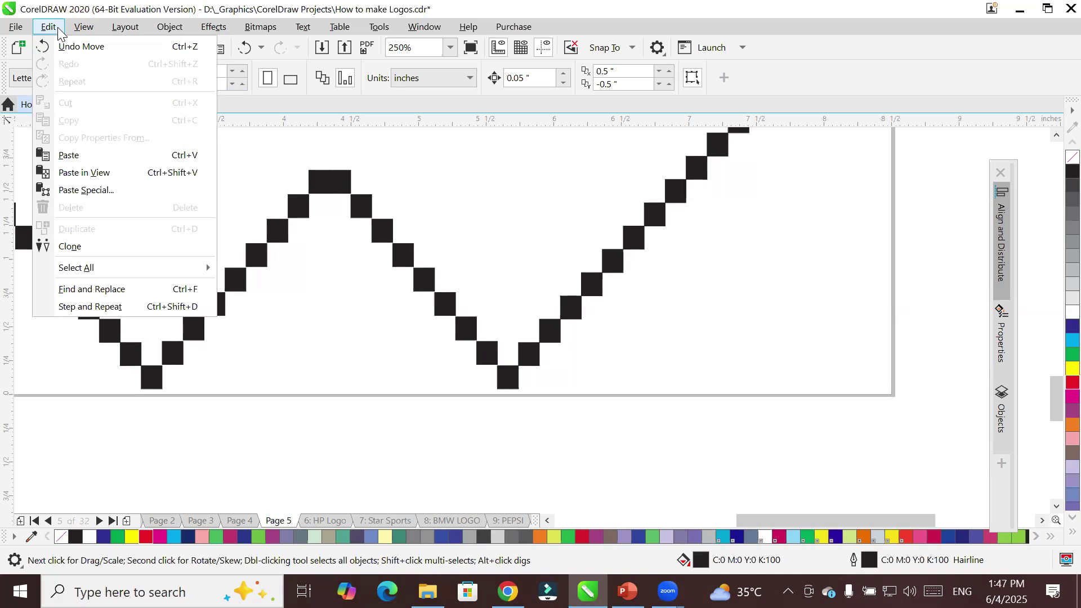
pyautogui.moveTo(115, 276)
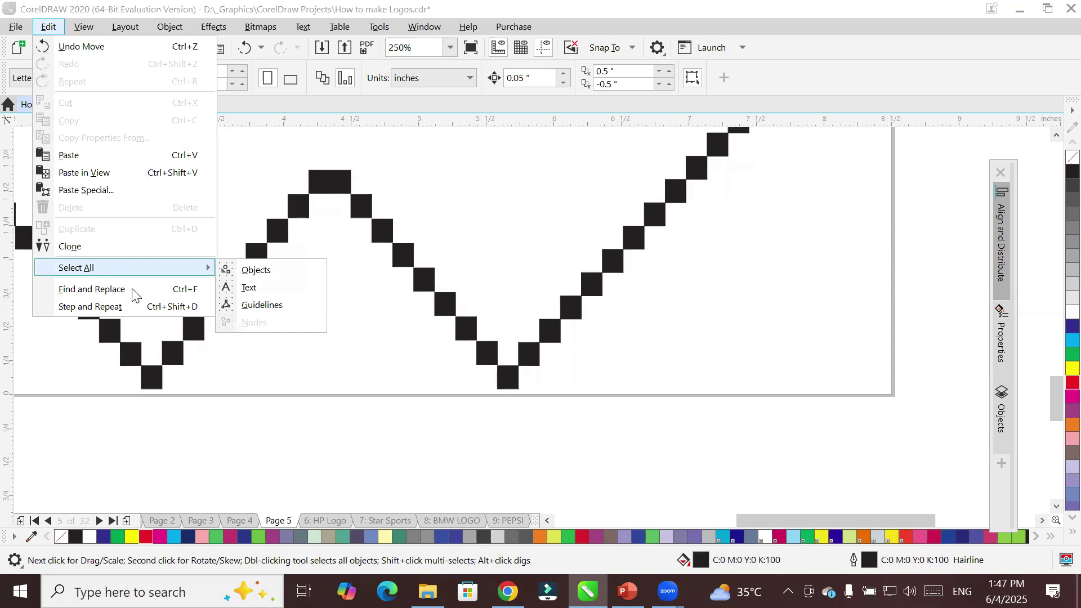
pyautogui.press('Escape')
# Add the artistic text "Pakistan" near the page's left side above the W pattern, and "Lahore" between the W's outer arms
pyautogui.scroll(-2, 199, 313)
pyautogui.scroll(-2, 200, 312)
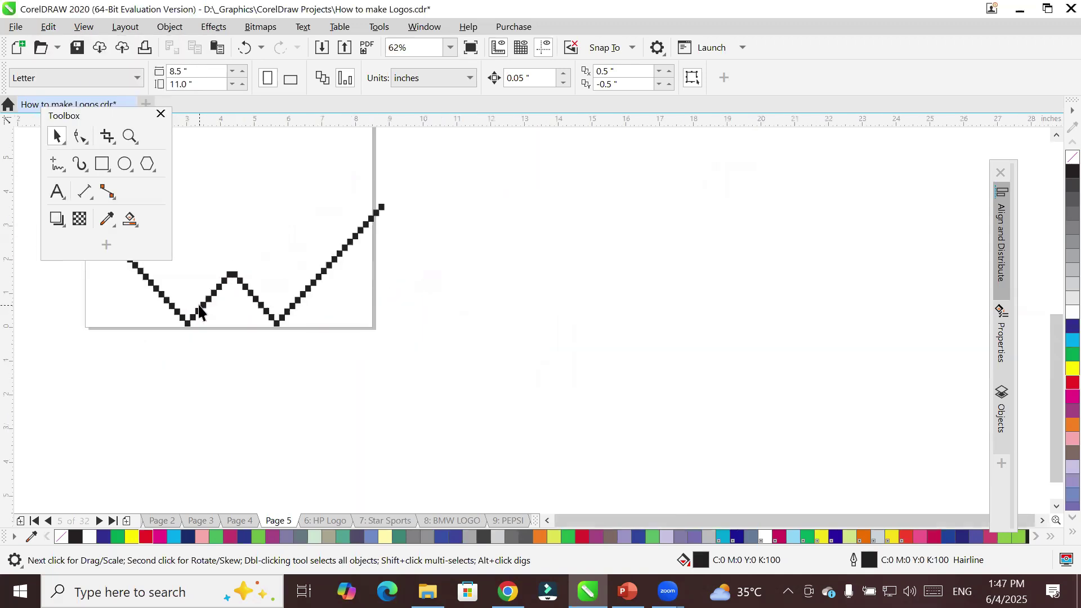
pyautogui.click(550, 519)
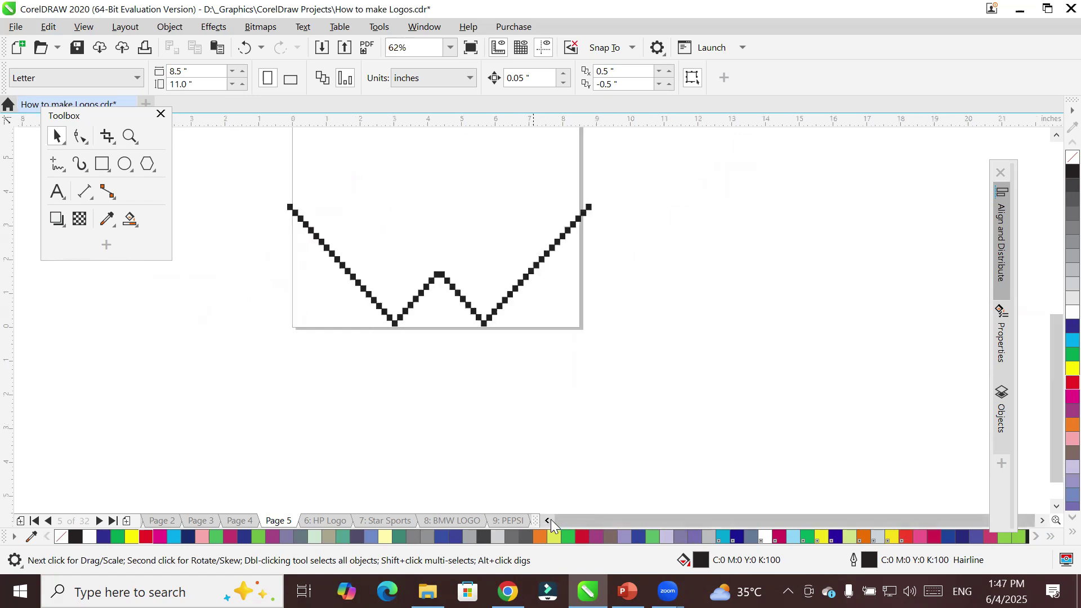
pyautogui.press('F8')
pyautogui.click(453, 162)
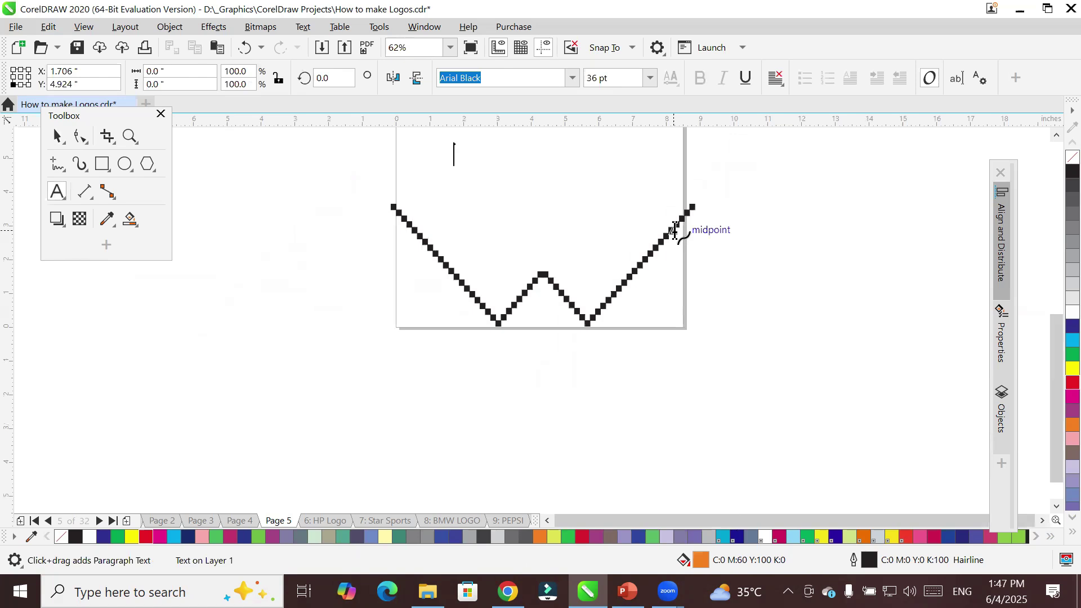
pyautogui.write('Pakistan')
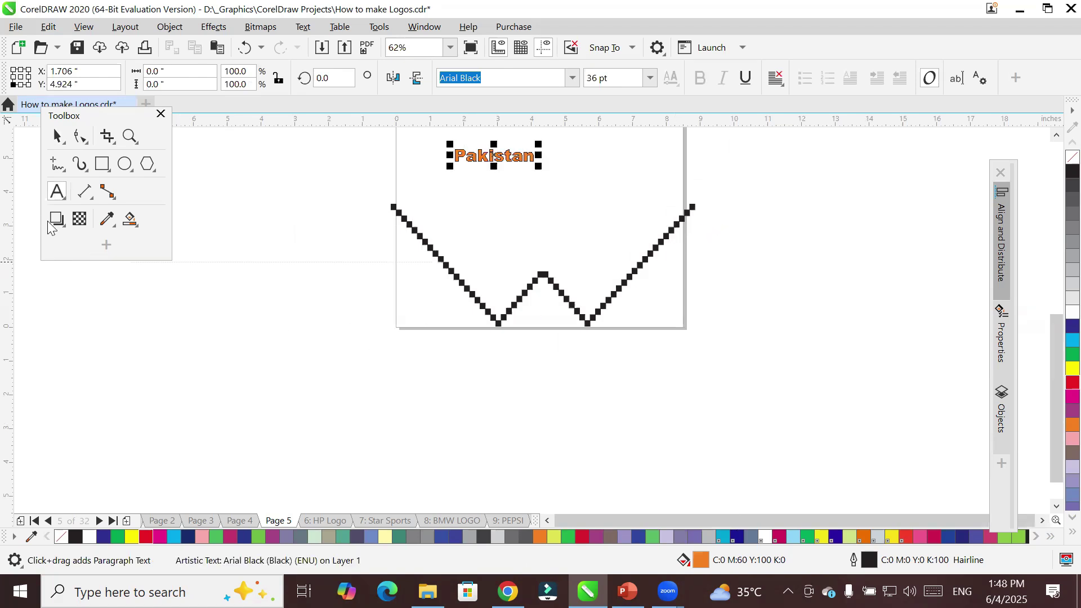
pyautogui.click(516, 235)
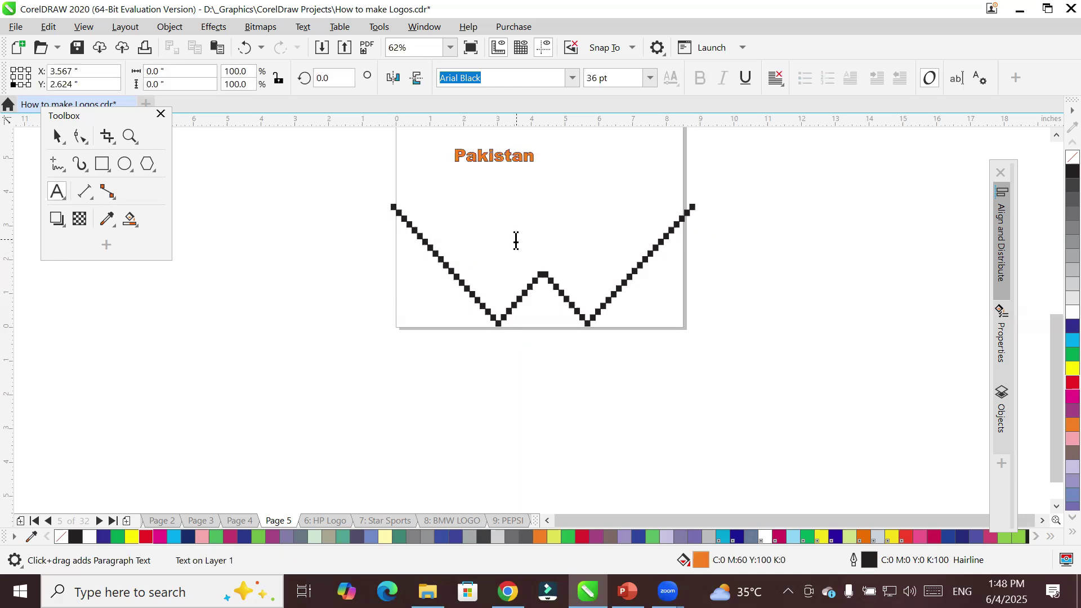
pyautogui.write('Lahore')
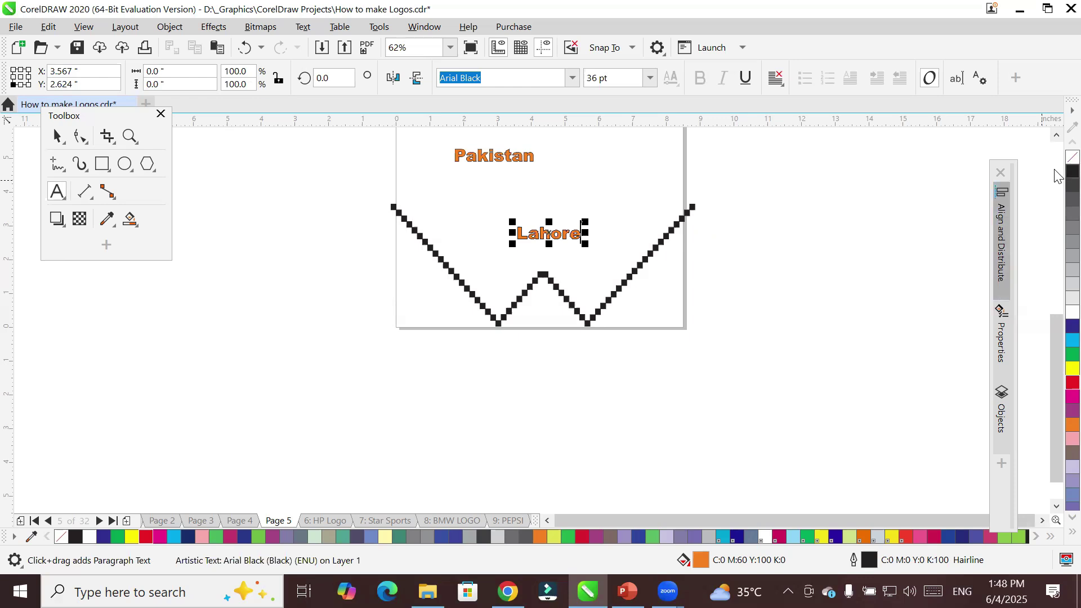
# Fill the Lahore text with black, reposition it, and scatter four copies of it across the lower half of the page
pyautogui.click(1072, 171)
pyautogui.click(57, 136)
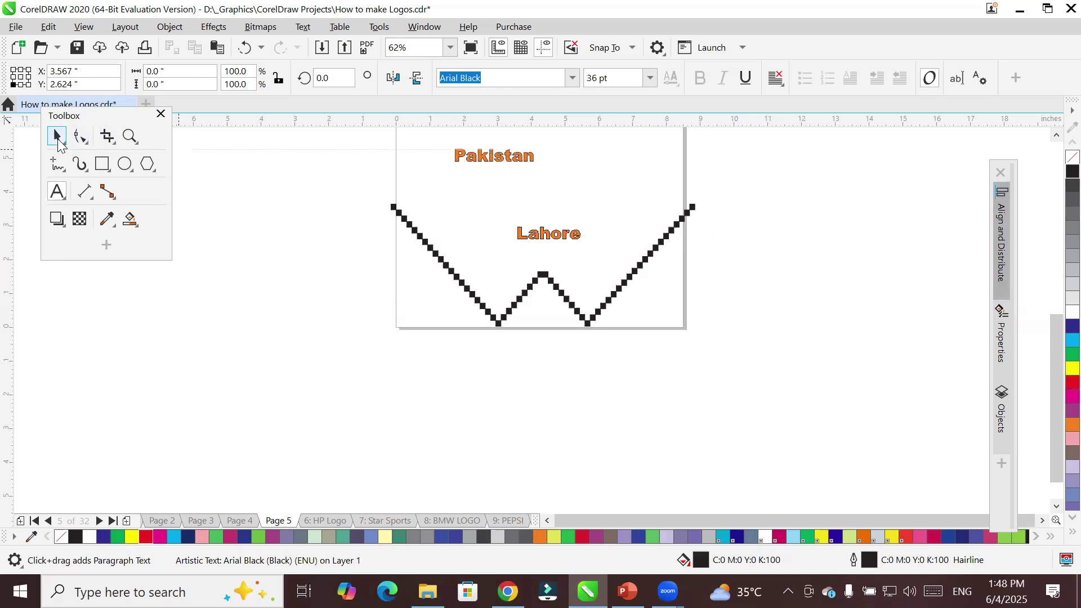
pyautogui.moveTo(549, 241); pyautogui.dragTo(551, 208)
pyautogui.click(1070, 172)
pyautogui.rightClick(663, 145)
pyautogui.moveTo(669, 145); pyautogui.dragTo(447, 306)
pyautogui.rightClick(631, 214)
pyautogui.rightClick(648, 307)
pyautogui.rightClick(447, 308)
# Enlarge the Pakistan text to about 53.4 pt and place two copies of it, one below right and one over the W's peak
pyautogui.click(475, 155)
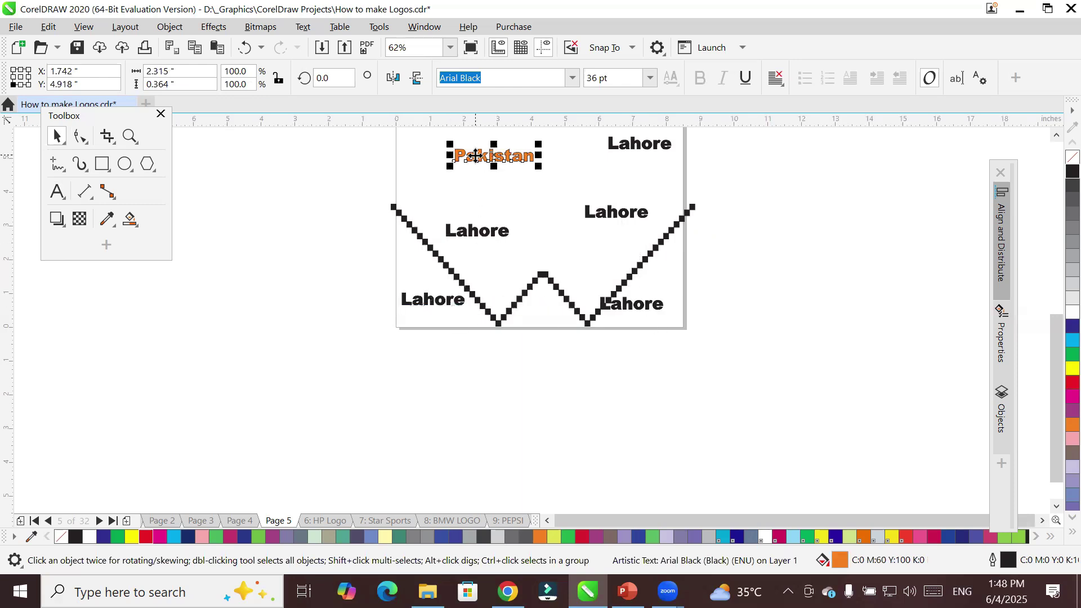
pyautogui.moveTo(450, 168); pyautogui.dragTo(406, 180)
pyautogui.moveTo(474, 160); pyautogui.dragTo(542, 282)
pyautogui.rightClick(565, 187)
pyautogui.rightClick(542, 281)
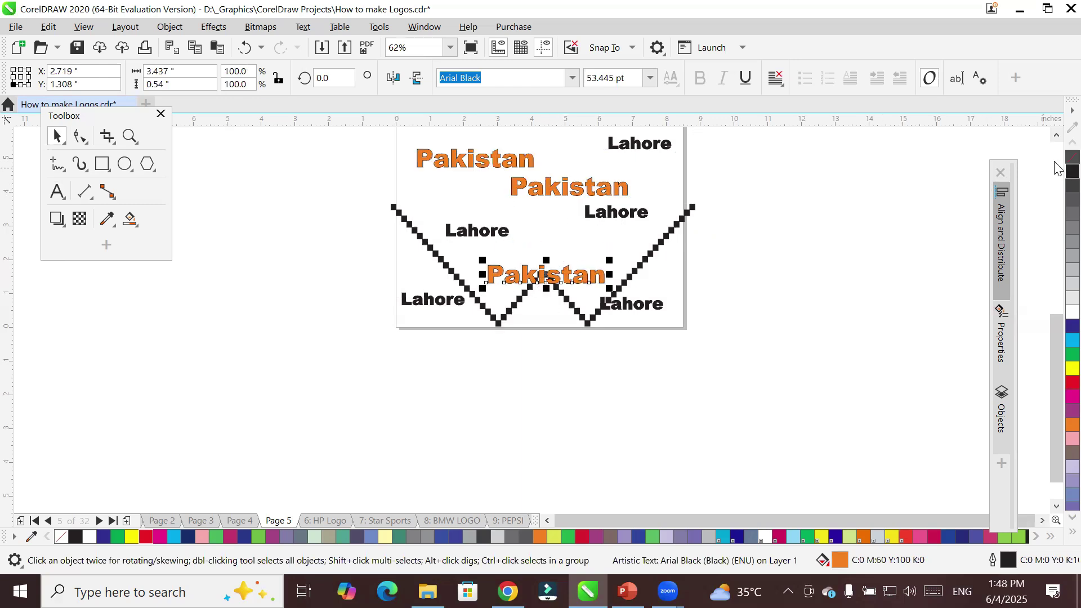
# Select the upper-left Pakistan text and the upper-right Lahore text together
pyautogui.click(1056, 137)
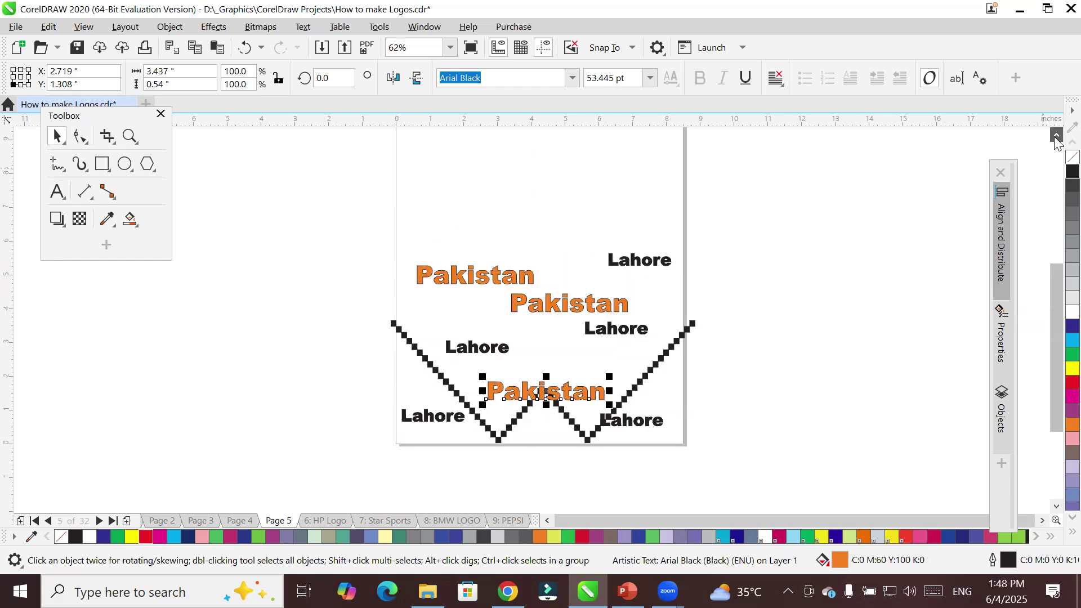
pyautogui.click(495, 324)
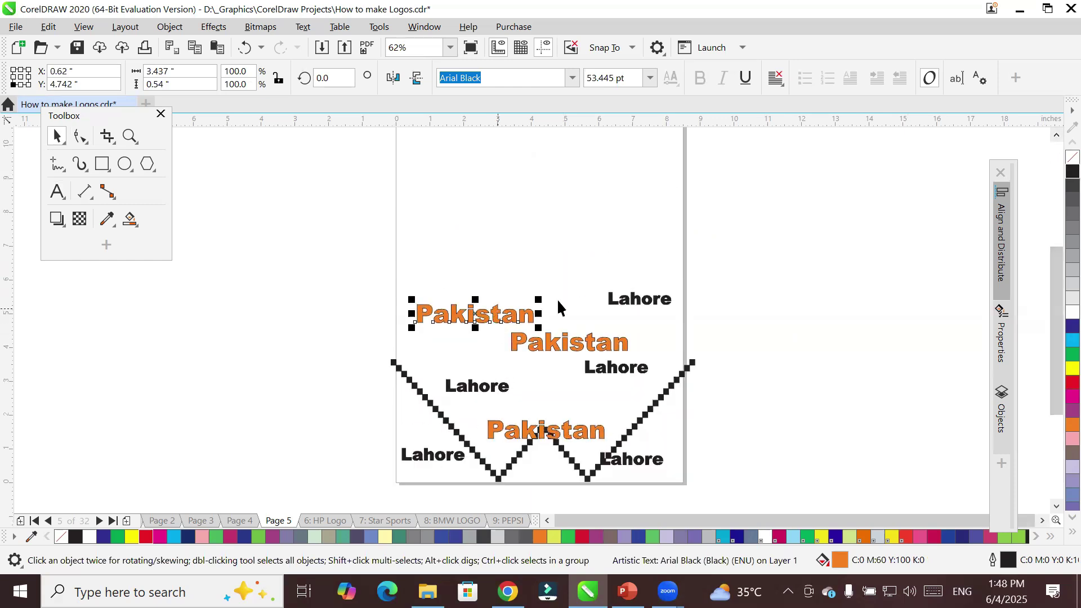
pyautogui.keyDown('shift'); pyautogui.click(651, 301); pyautogui.keyUp('shift')
pyautogui.press('F8')
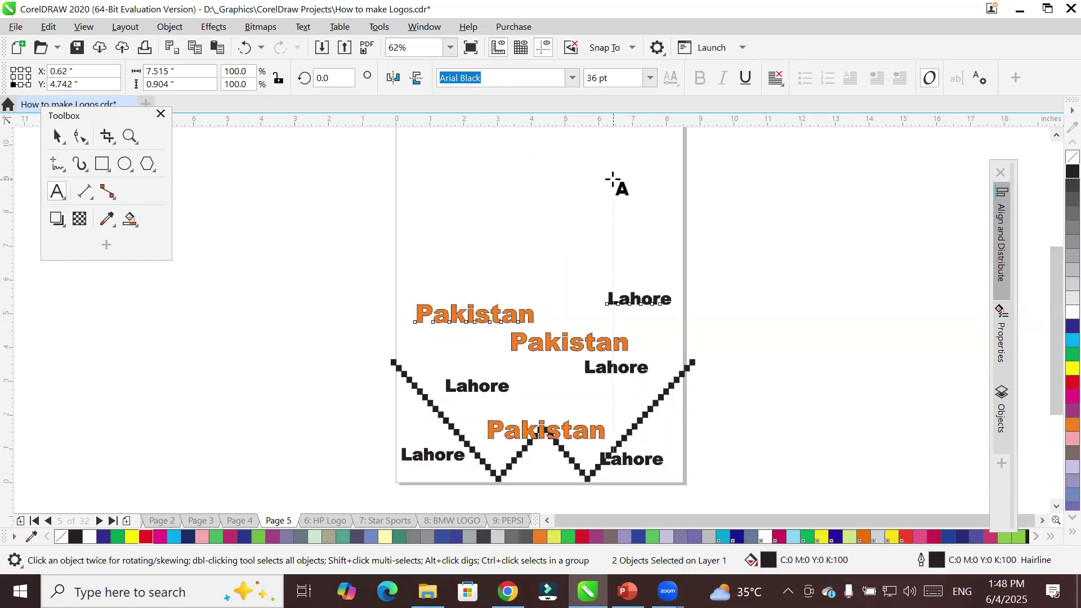
pyautogui.click(56, 136)
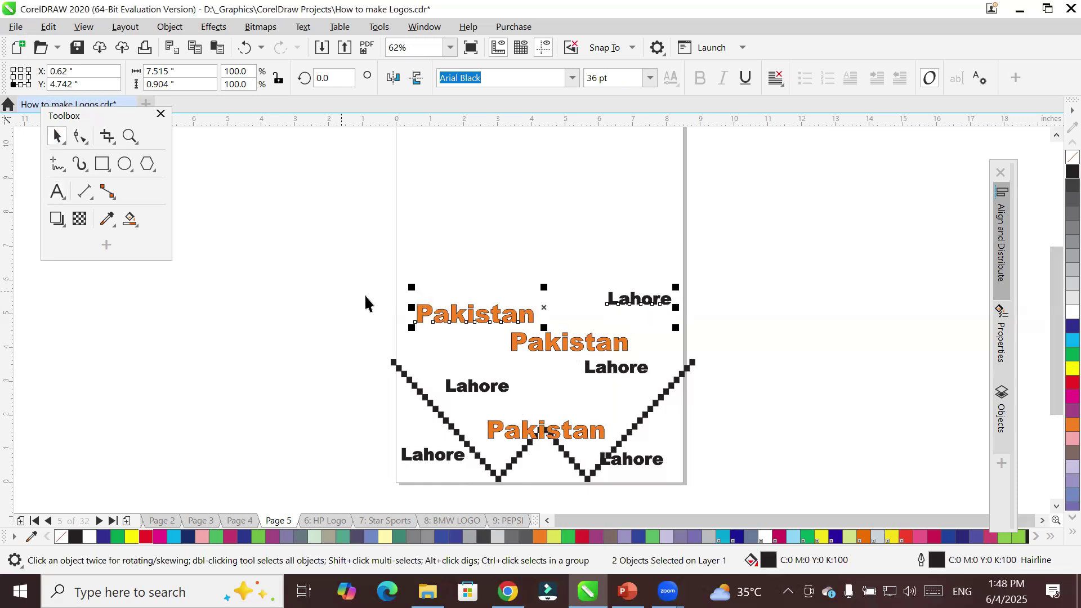
# Place three copies of the selected Pakistan and Lahore pair one above another in the upper part of the page
pyautogui.moveTo(419, 313); pyautogui.dragTo(461, 177)
pyautogui.moveTo(450, 232); pyautogui.dragTo(442, 245)
pyautogui.moveTo(443, 245); pyautogui.dragTo(456, 217)
# Draw an ellipse about 4.42 by 4.19 inches around the three upper Pakistan texts and remove its fill
pyautogui.click(124, 164)
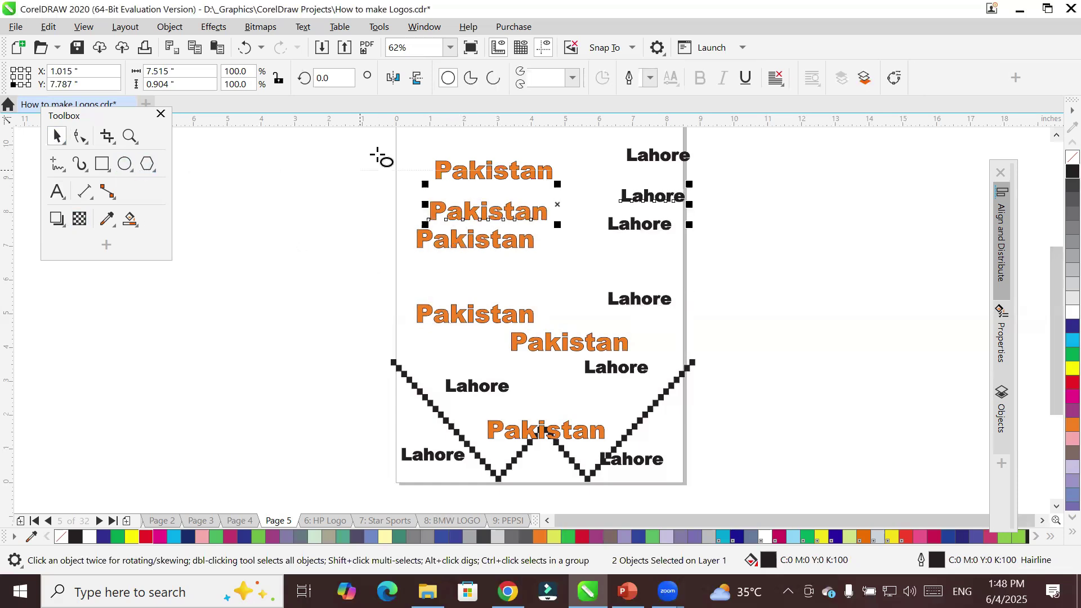
pyautogui.moveTo(412, 135); pyautogui.dragTo(564, 285)
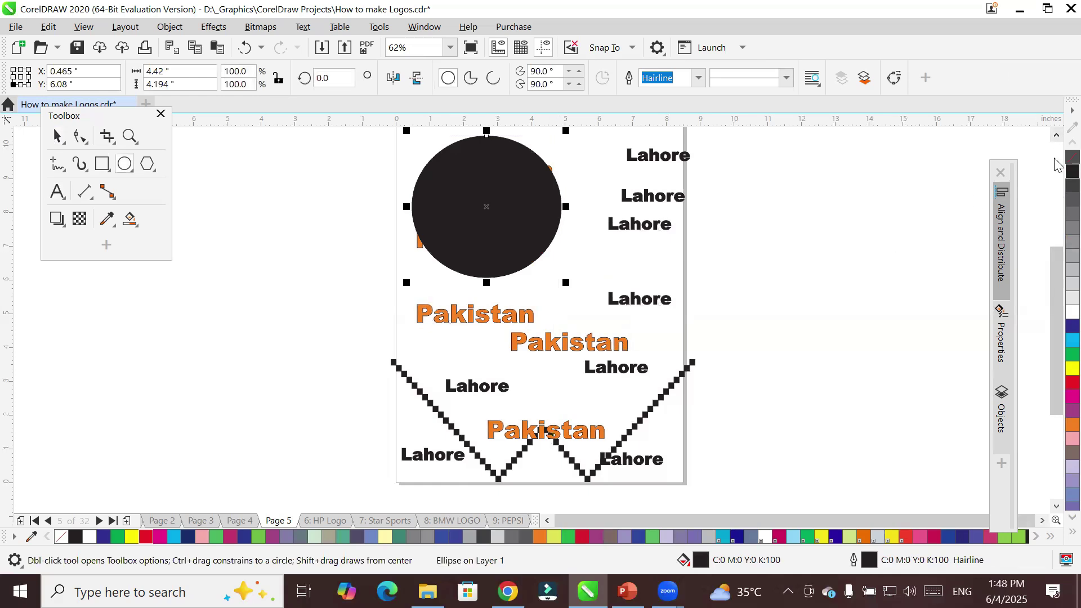
pyautogui.click(1071, 158)
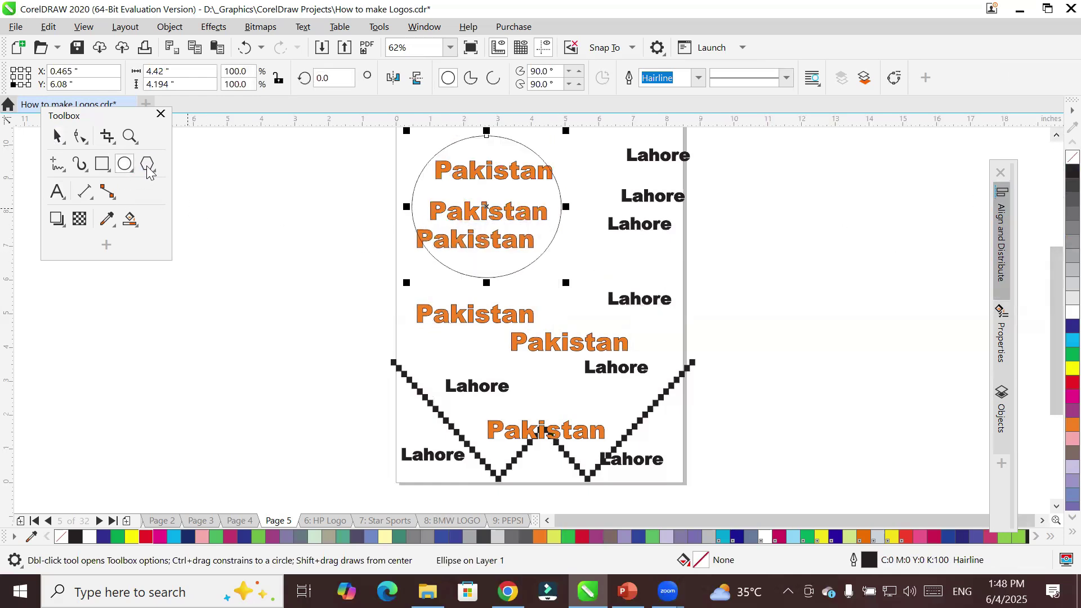
# Draw a hexagon about 1.23 by 1.33 inches below the upper Lahore texts, with no fill and an 8 pt outline
pyautogui.press('y')
pyautogui.moveTo(574, 248); pyautogui.dragTo(621, 298)
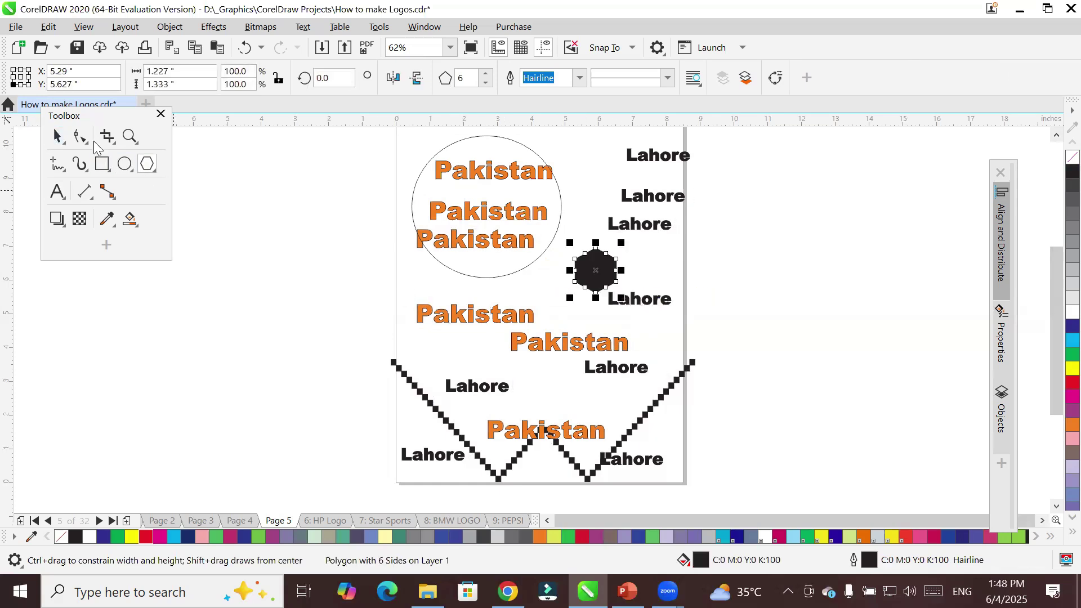
pyautogui.click(1072, 158)
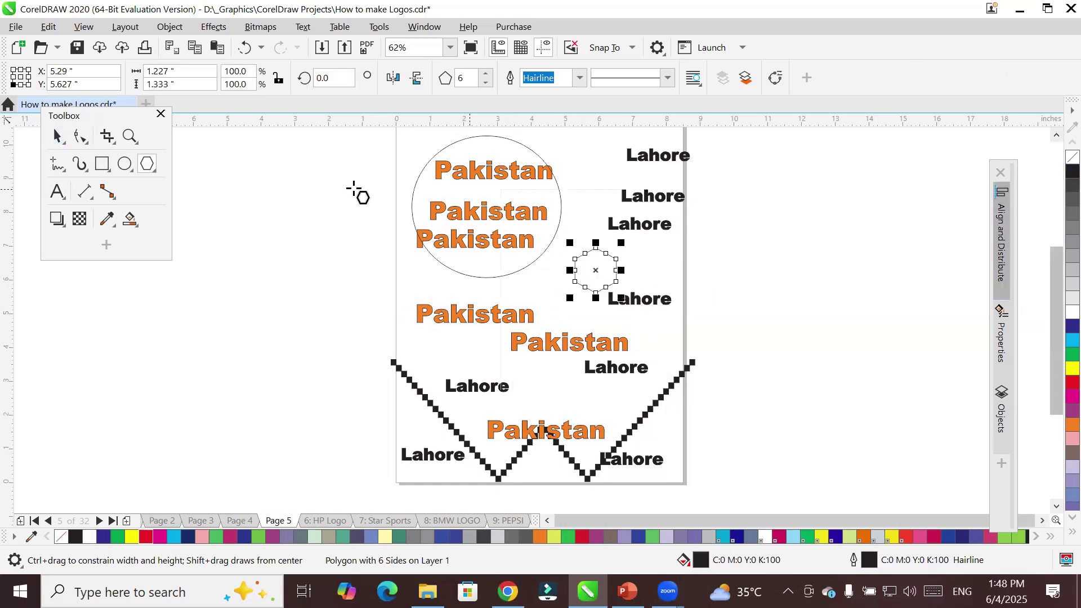
pyautogui.click(63, 139)
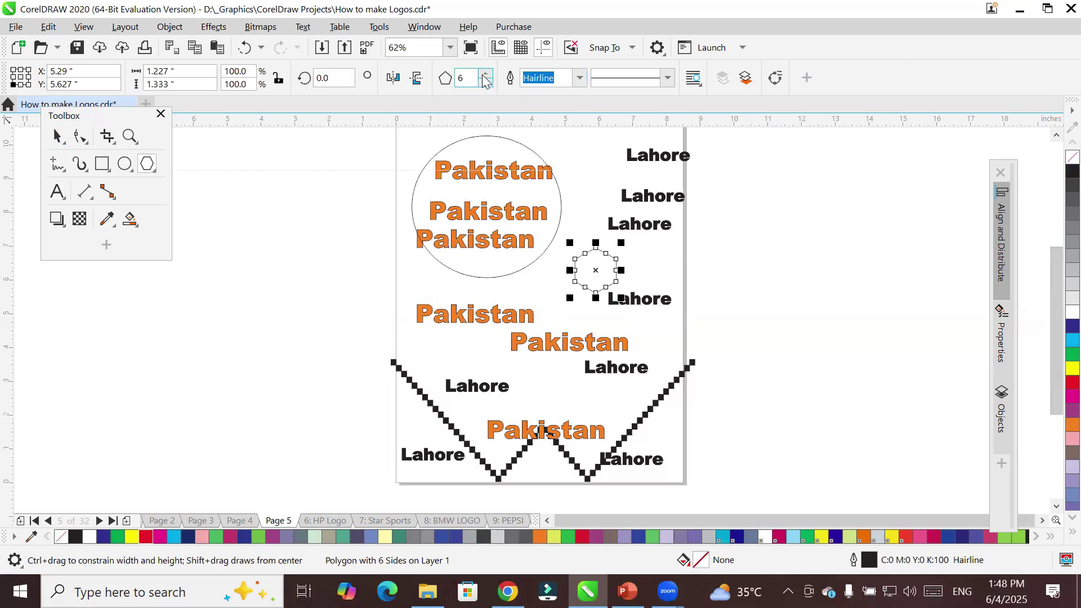
pyautogui.click(579, 78)
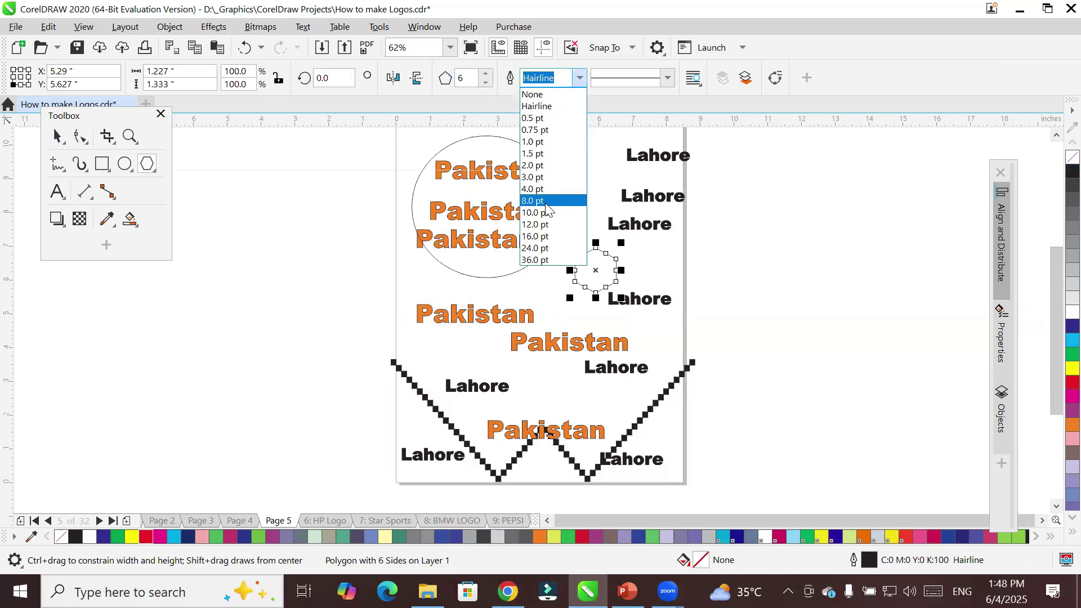
pyautogui.click(540, 198)
# Place three copies of the hexagon among the lower texts, one of them inside the W's central peak, and deselect
pyautogui.click(56, 138)
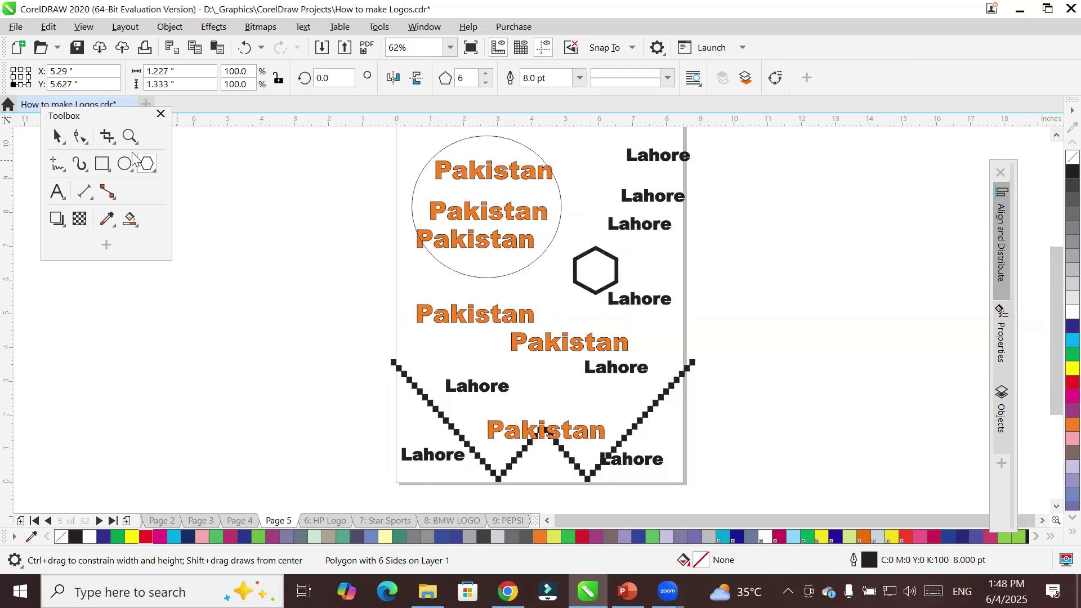
pyautogui.moveTo(573, 281); pyautogui.dragTo(529, 485)
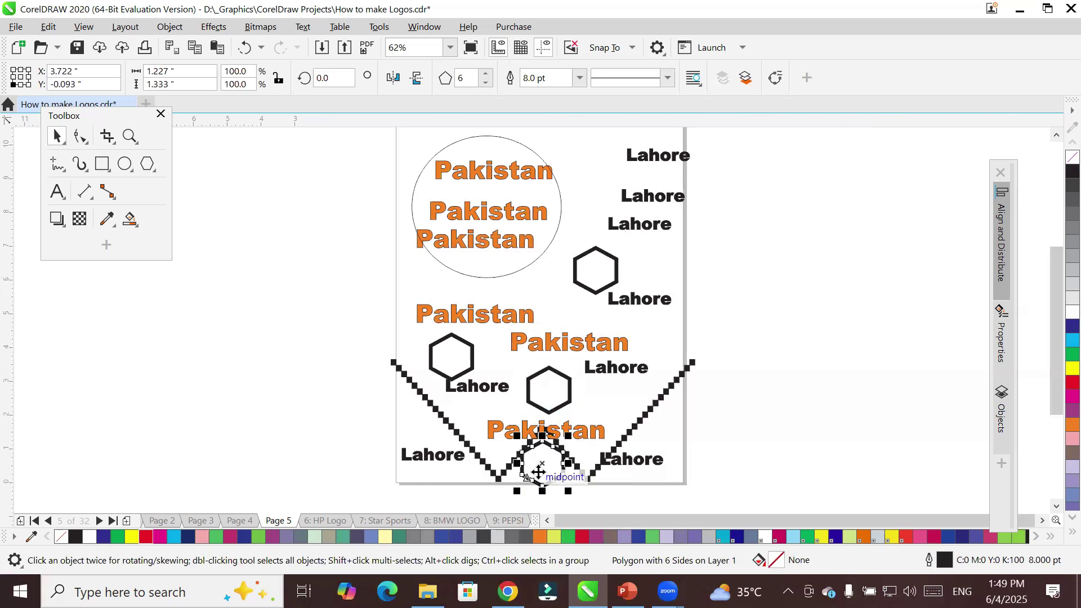
pyautogui.click(781, 310)
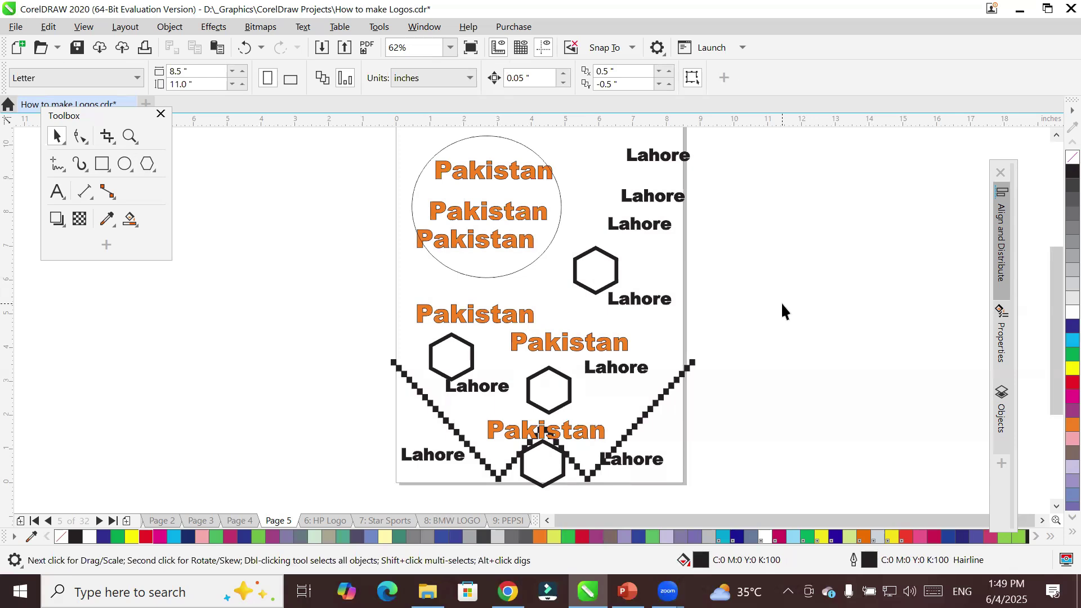
# Open the Objects docker, move it higher beside the page, and collapse the entries for pages 1 to 4
pyautogui.click(1007, 419)
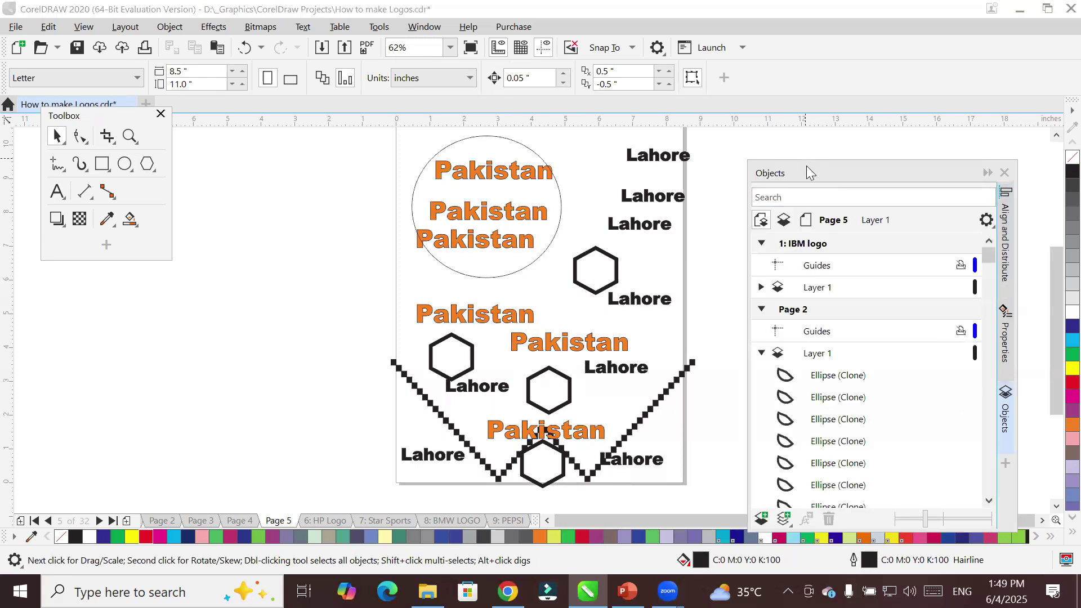
pyautogui.moveTo(806, 165); pyautogui.dragTo(786, 67)
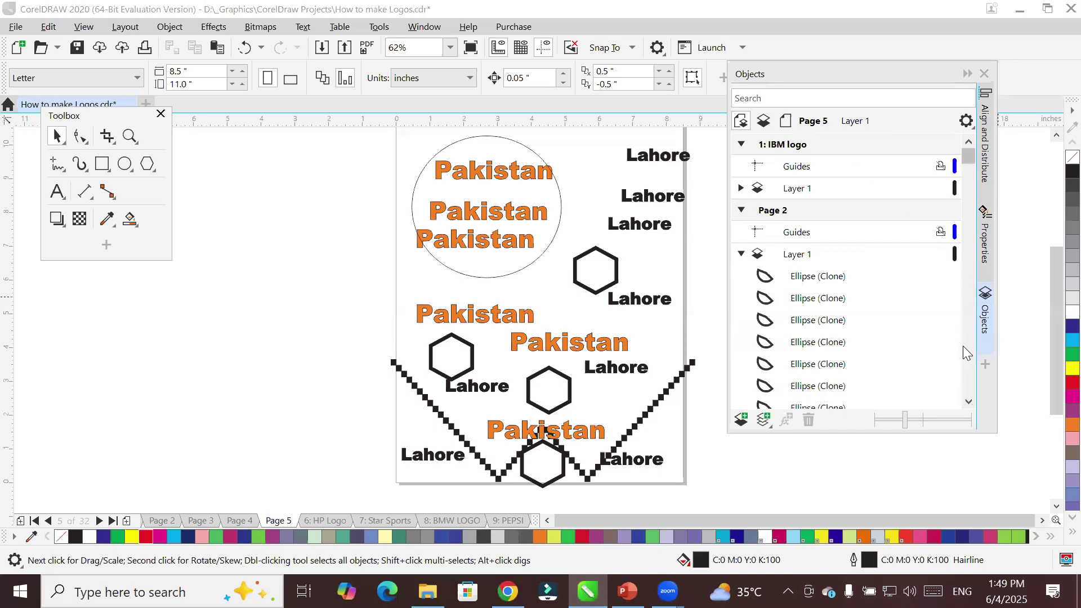
pyautogui.scroll(-2, 842, 371)
pyautogui.scroll(3, 844, 349)
pyautogui.click(740, 254)
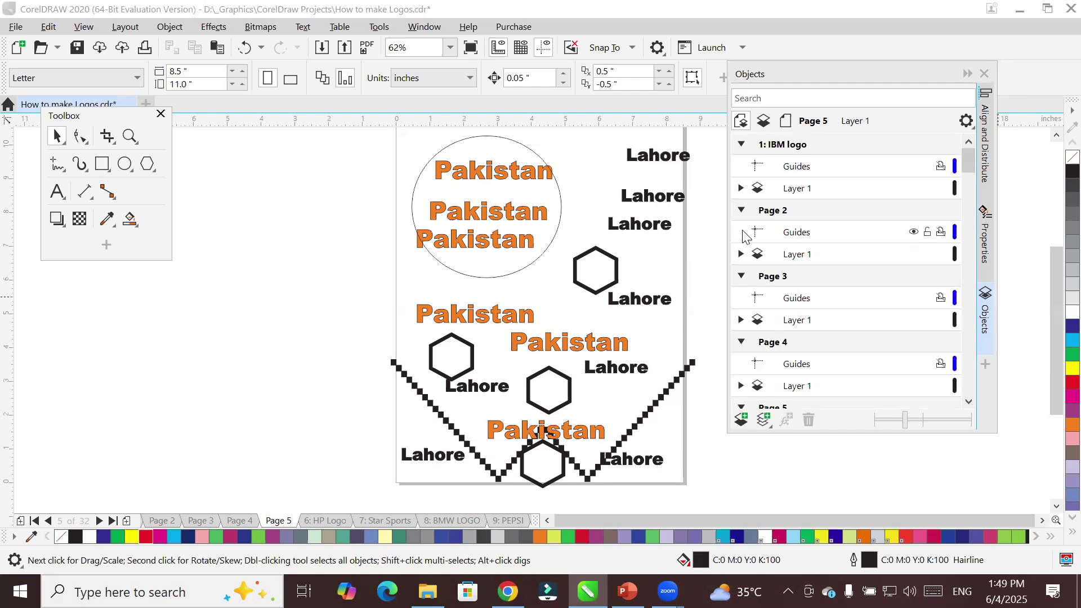
pyautogui.click(740, 210)
pyautogui.click(741, 144)
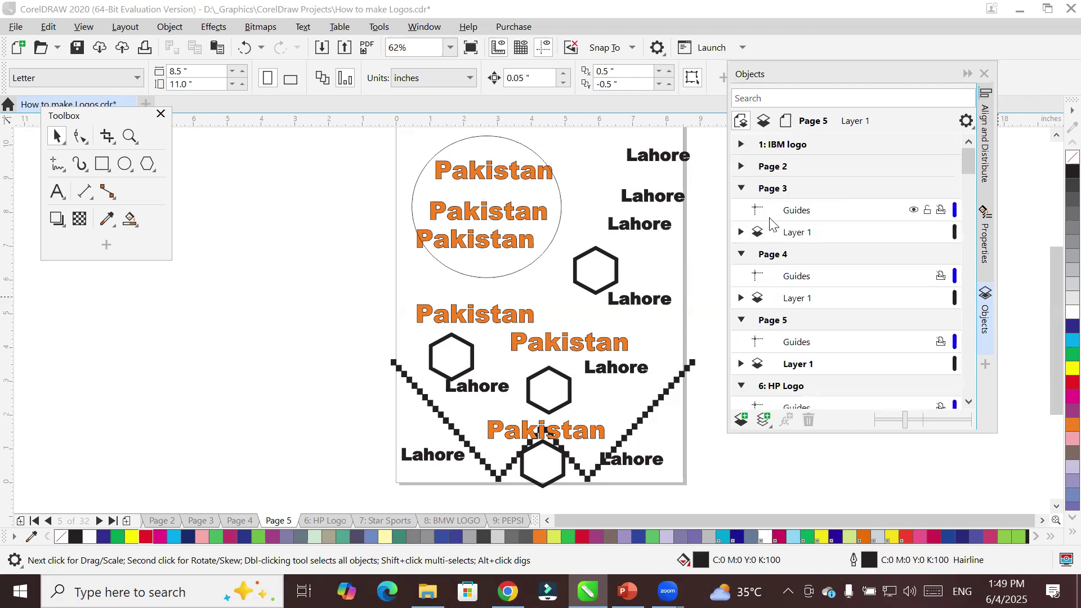
pyautogui.click(741, 188)
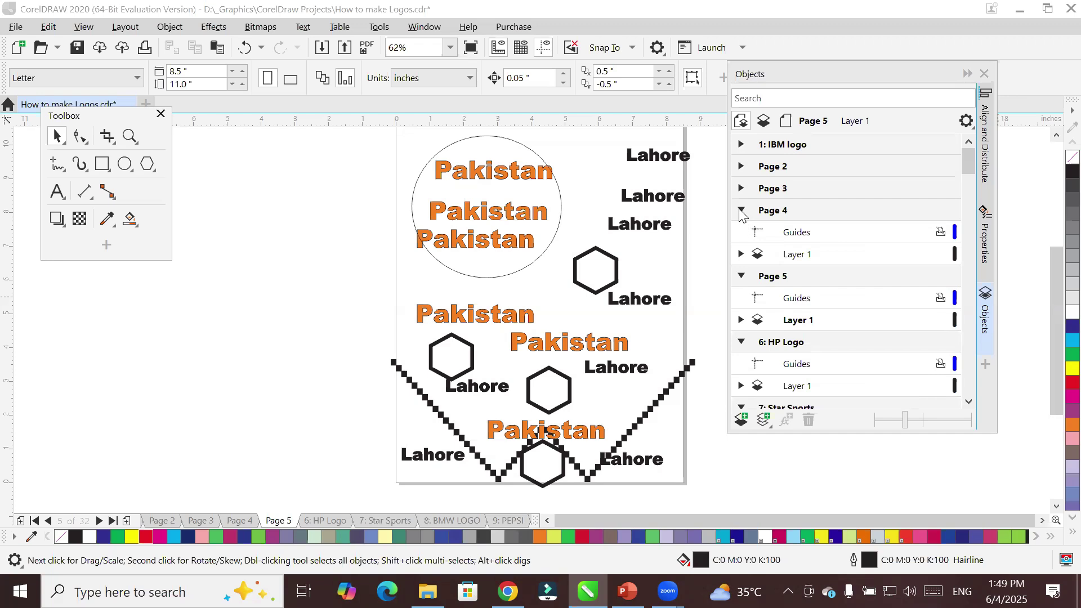
pyautogui.click(741, 210)
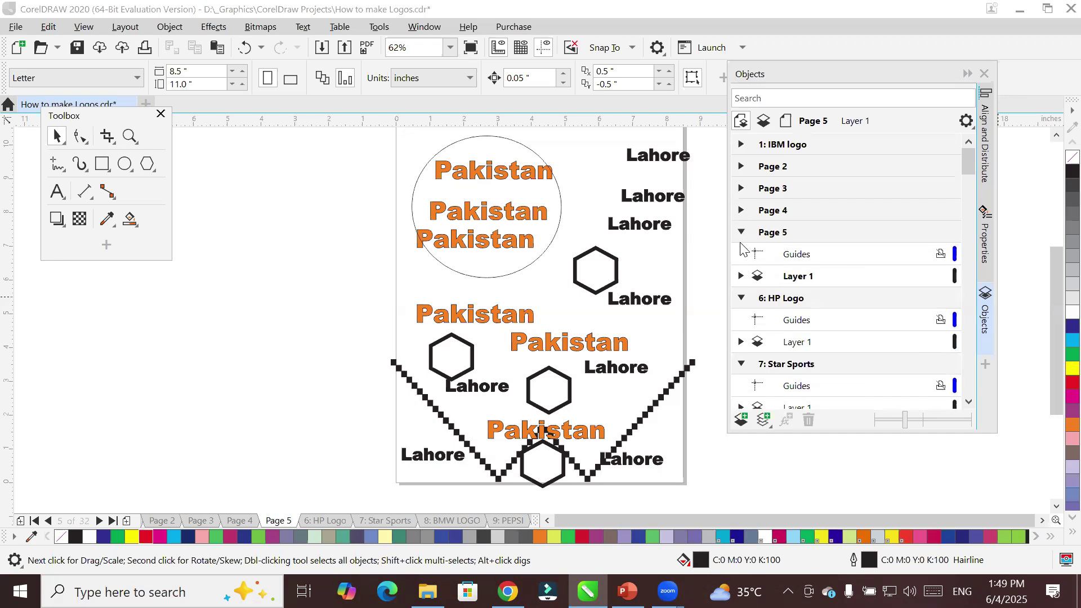
# Expand Layer 1 of Page 5 in the Objects docker to show its polygons, ellipse and artistic texts
pyautogui.click(740, 277)
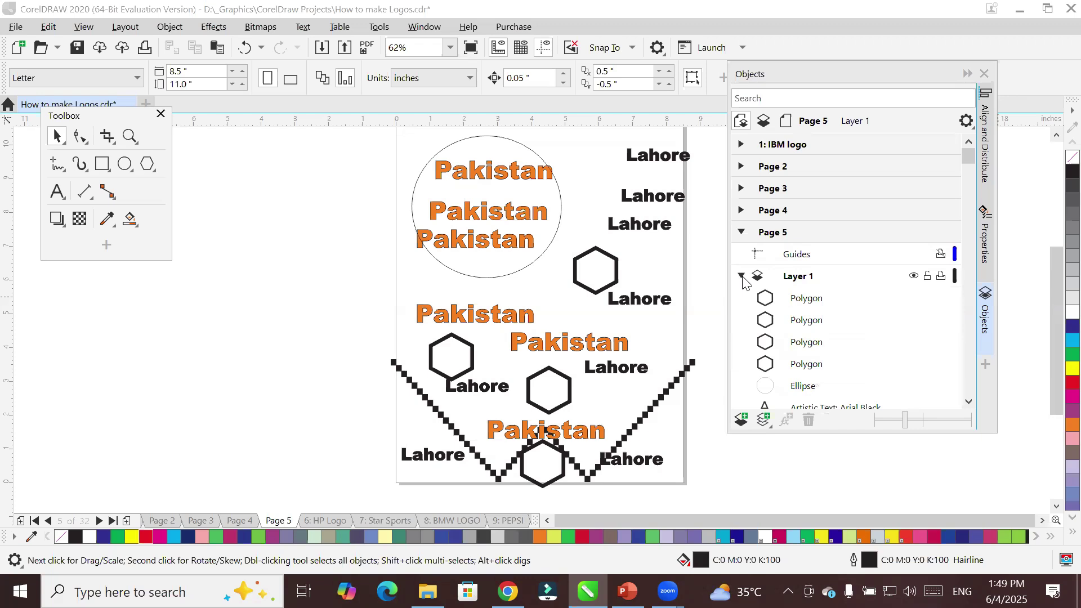
pyautogui.click(968, 401)
pyautogui.click(968, 402)
pyautogui.click(969, 402)
pyautogui.click(969, 401)
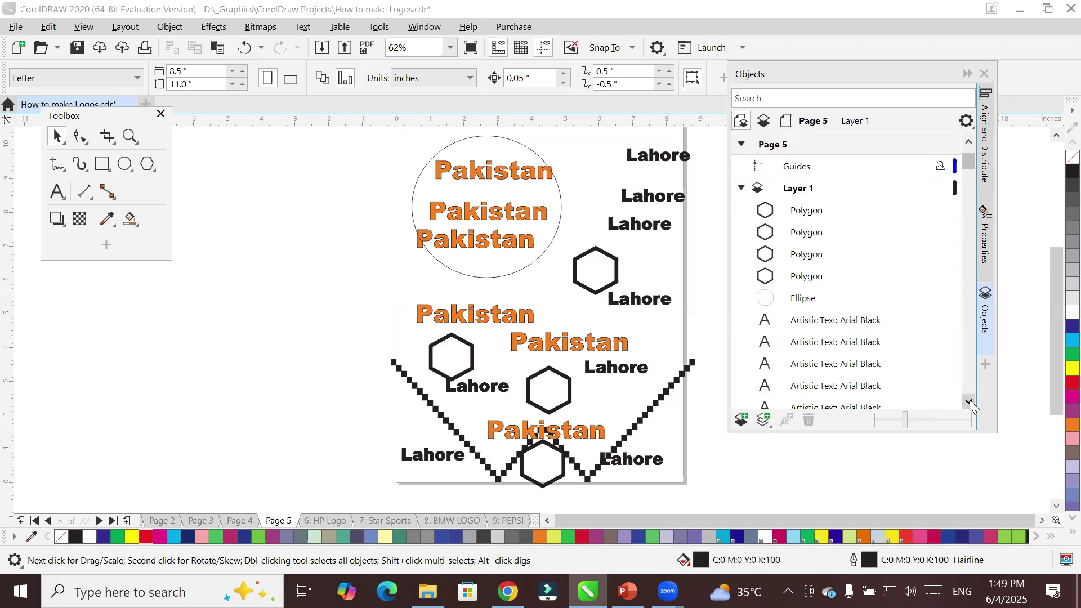
# Try selecting the artistic texts of Page 5 one after another in the Objects docker
pyautogui.click(826, 326)
pyautogui.click(828, 342)
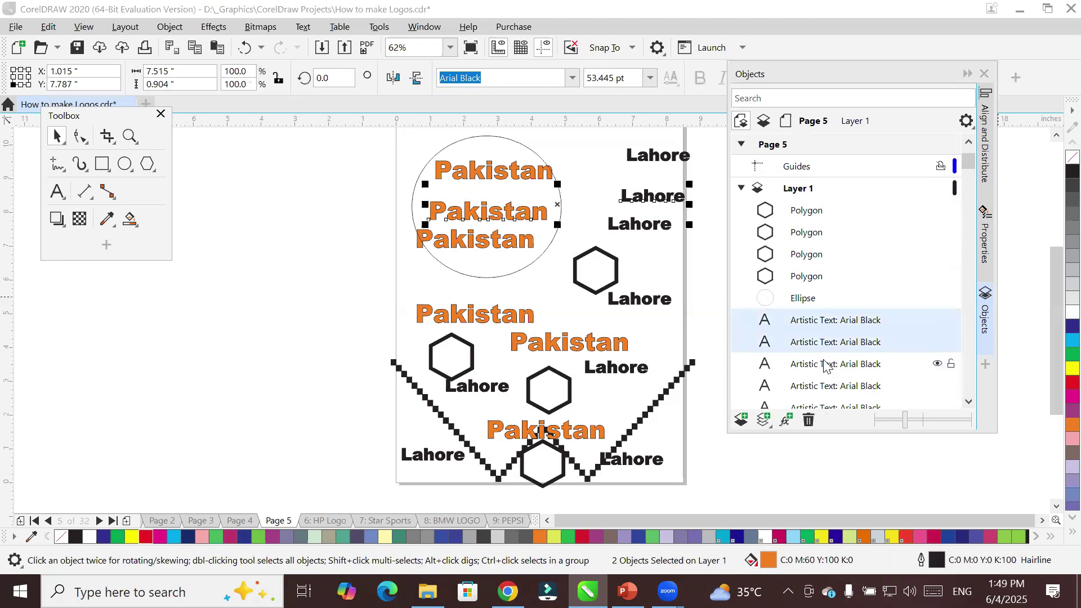
pyautogui.click(825, 367)
pyautogui.keyDown('shift'); pyautogui.click(824, 387); pyautogui.keyUp('shift')
pyautogui.scroll(-1, 888, 352)
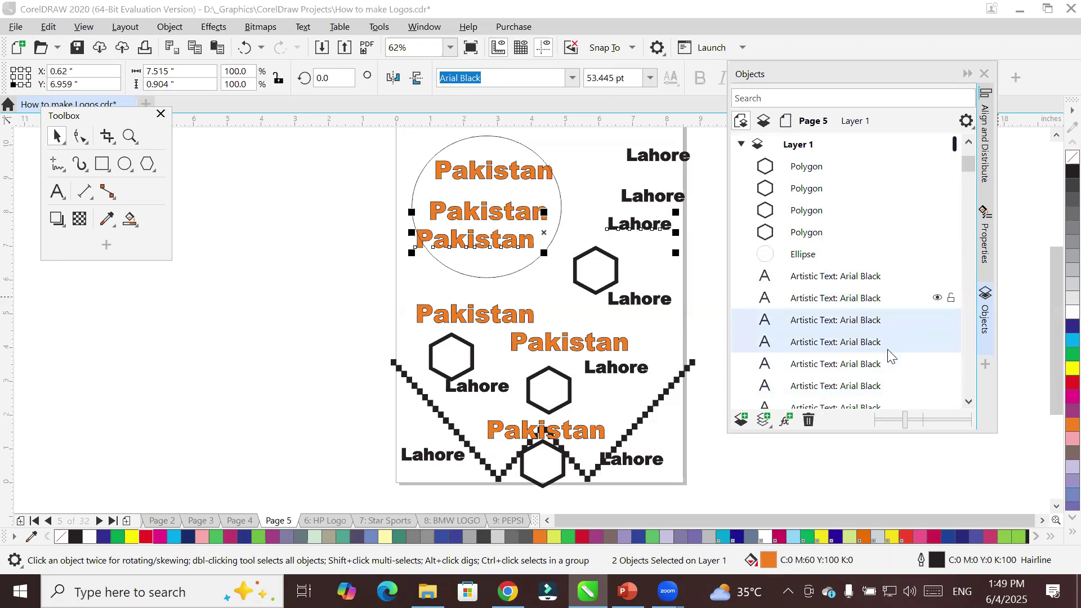
pyautogui.keyDown('shift'); pyautogui.click(834, 369); pyautogui.keyUp('shift')
pyautogui.keyDown('shift'); pyautogui.click(826, 389); pyautogui.keyUp('shift')
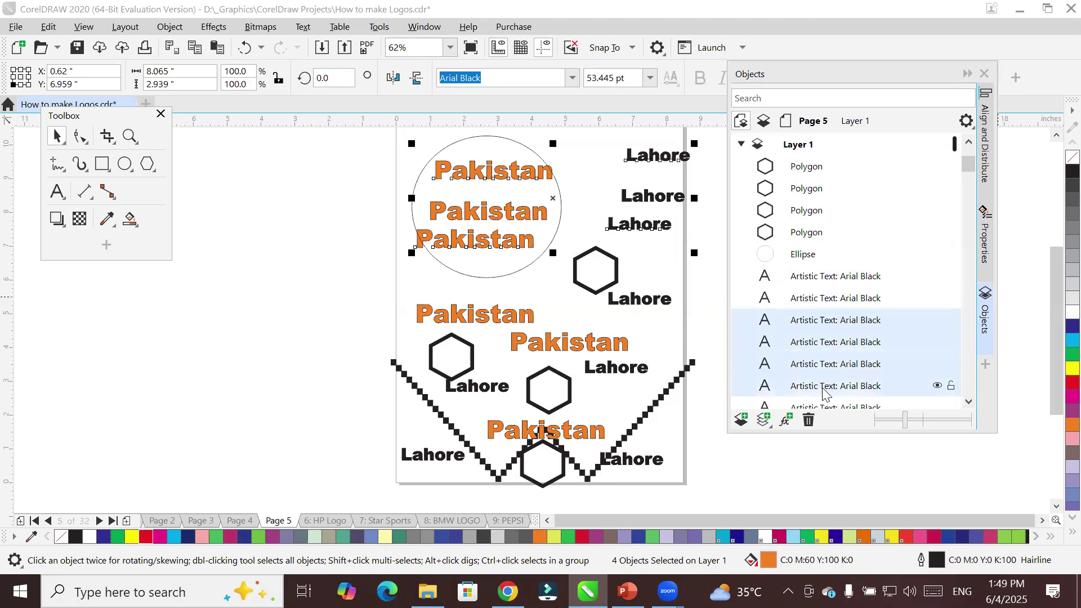
pyautogui.scroll(-1, 837, 373)
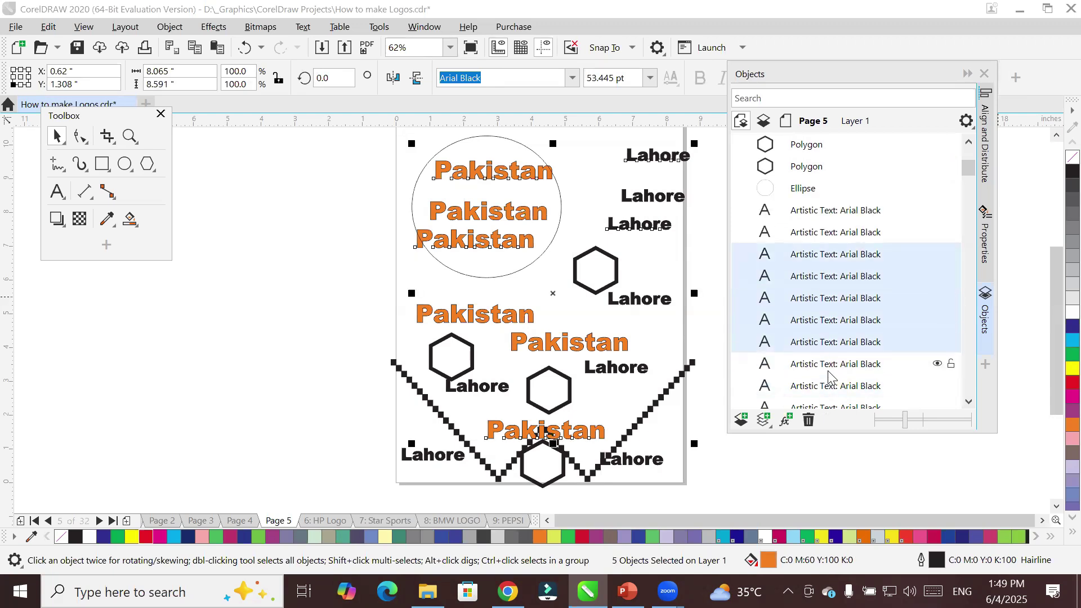
pyautogui.click(830, 367)
pyautogui.keyDown('shift'); pyautogui.click(830, 388); pyautogui.keyUp('shift')
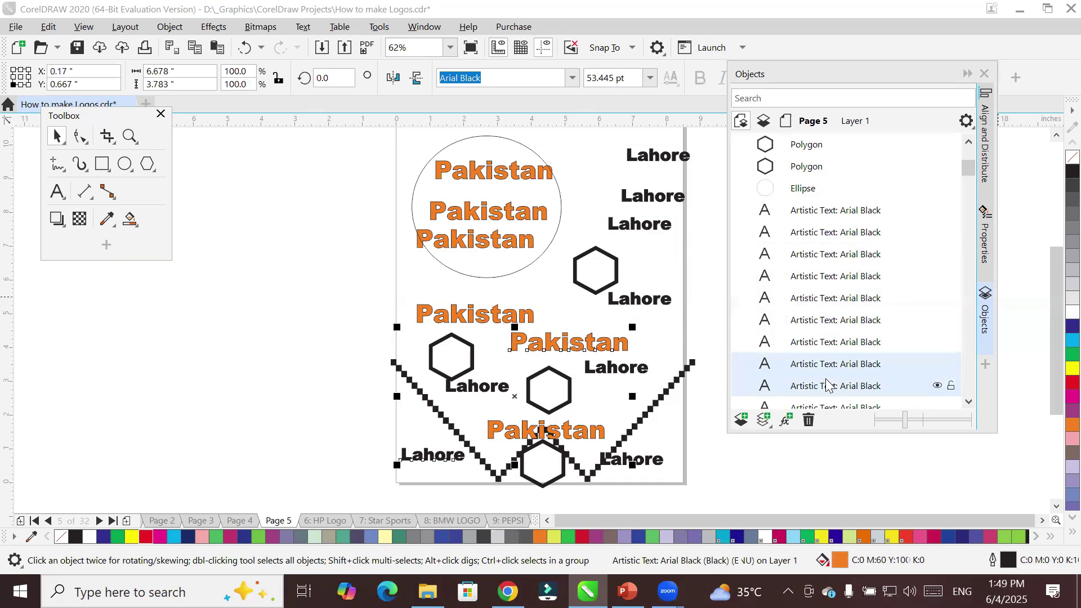
# Select the whole run of artistic texts on Layer 1 in the Objects docker, delete them, and undo the deletion
pyautogui.click(824, 212)
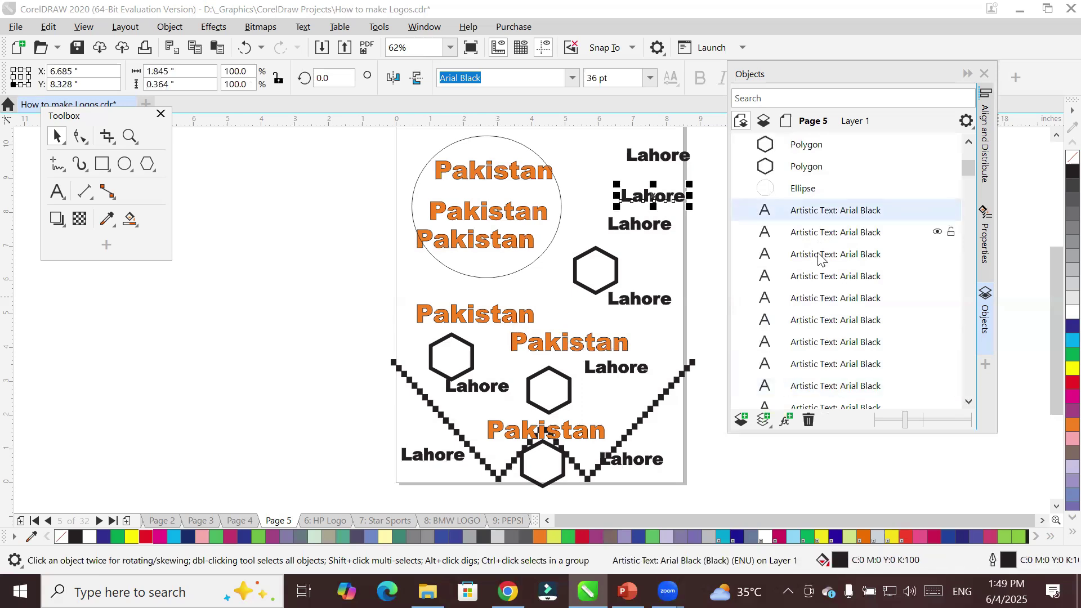
pyautogui.scroll(-1, 840, 297)
pyautogui.scroll(-1, 841, 297)
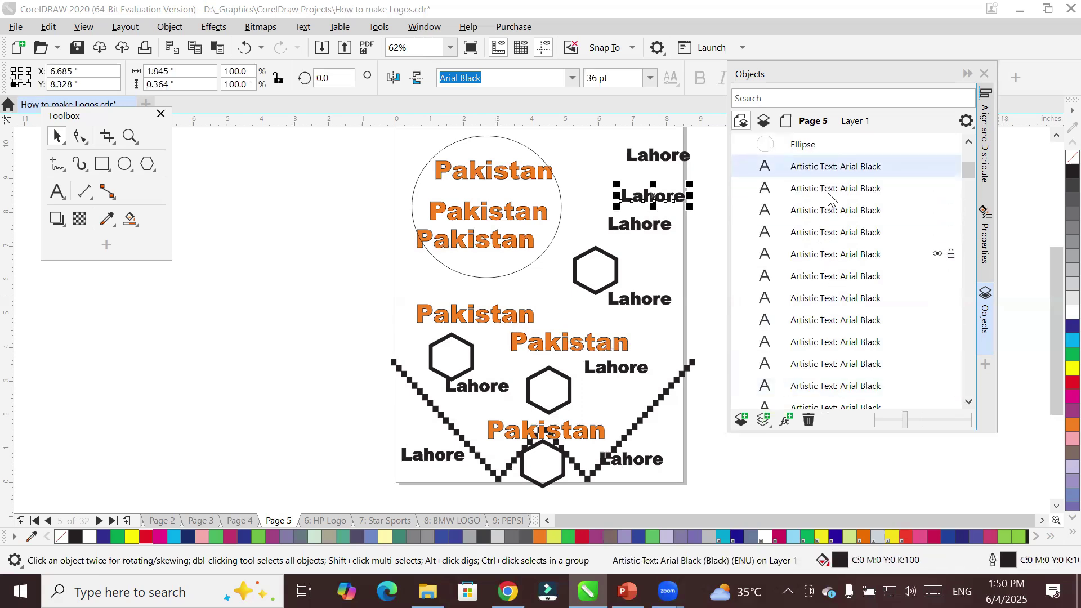
pyautogui.scroll(-1, 853, 302)
pyautogui.scroll(-2, 853, 301)
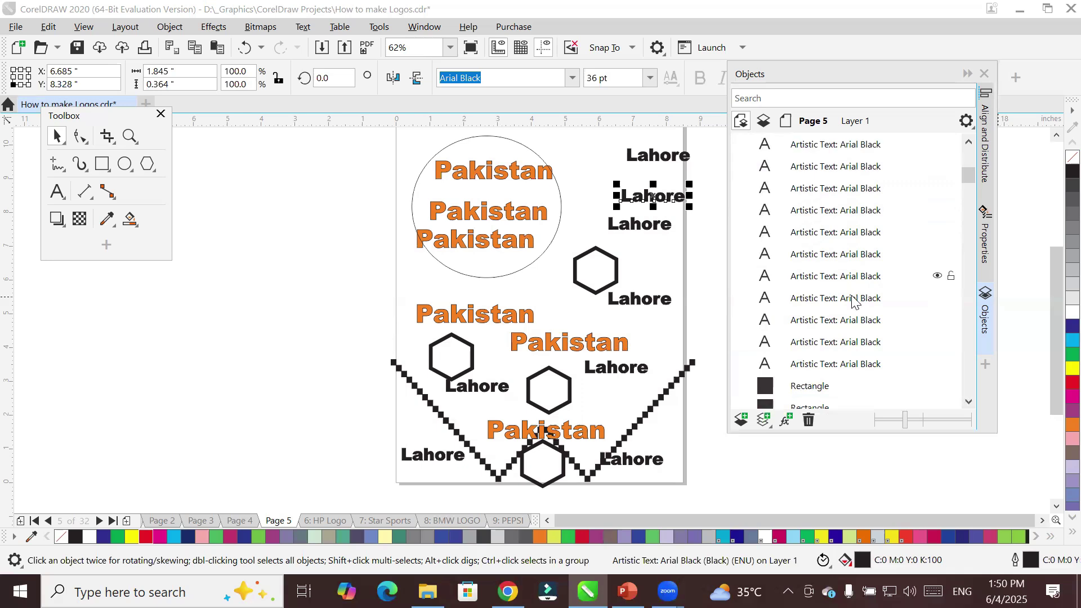
pyautogui.keyDown('shift'); pyautogui.click(826, 365); pyautogui.keyUp('shift')
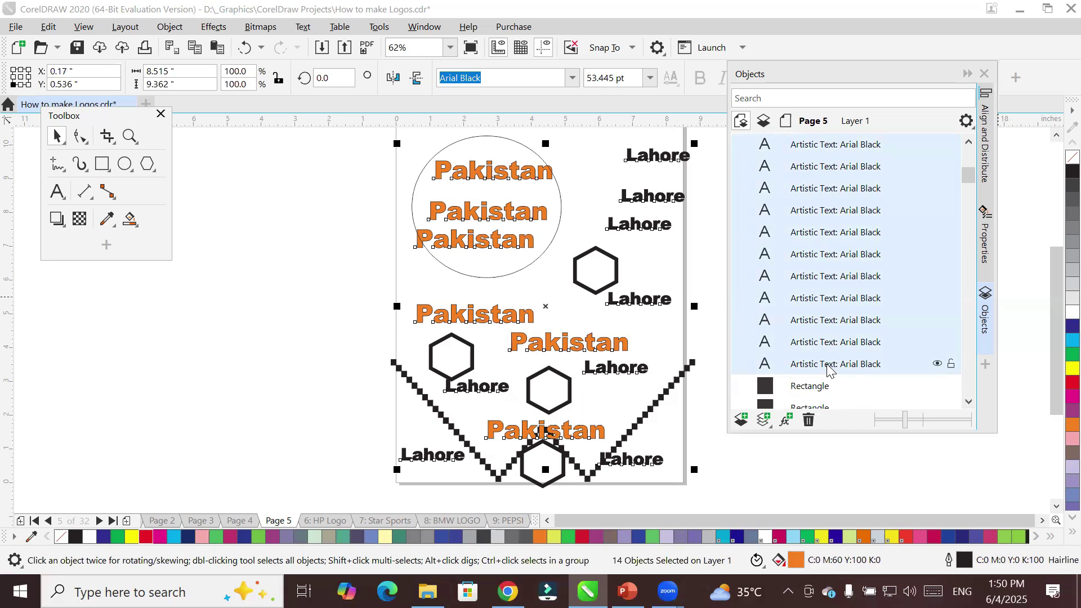
pyautogui.press('Delete')
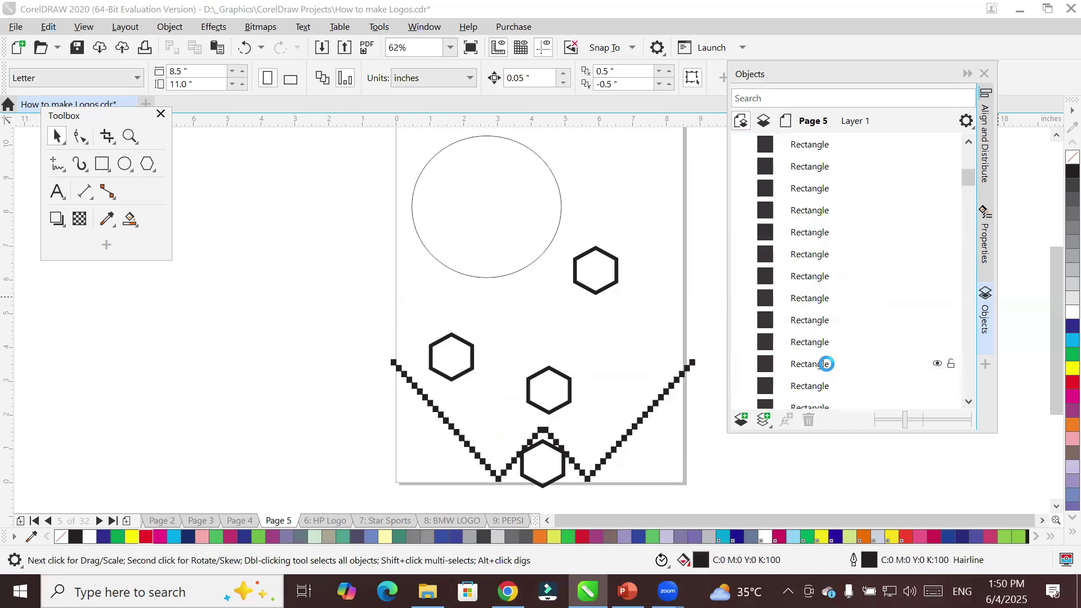
pyautogui.hotkey('ctrl', 'z')
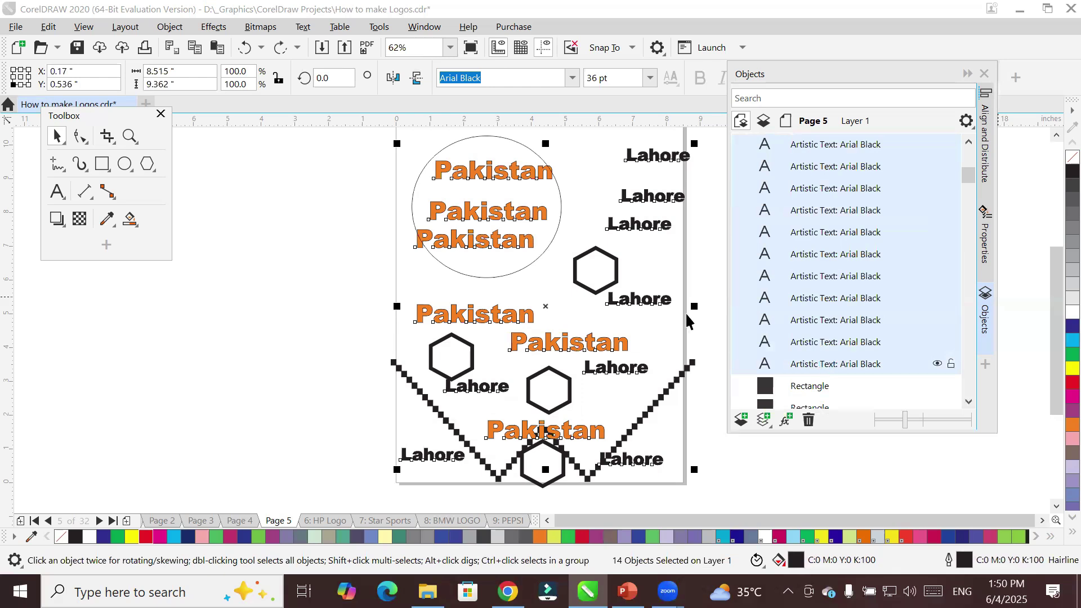
pyautogui.click(330, 279)
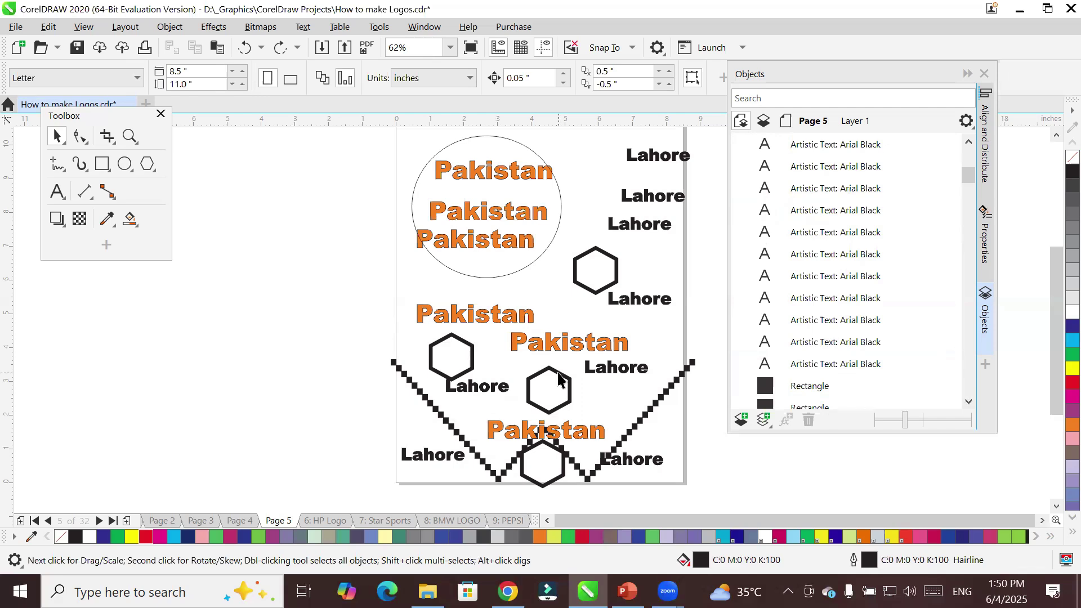
# Select all text objects on the page at once with the Select All command for text
pyautogui.click(49, 27)
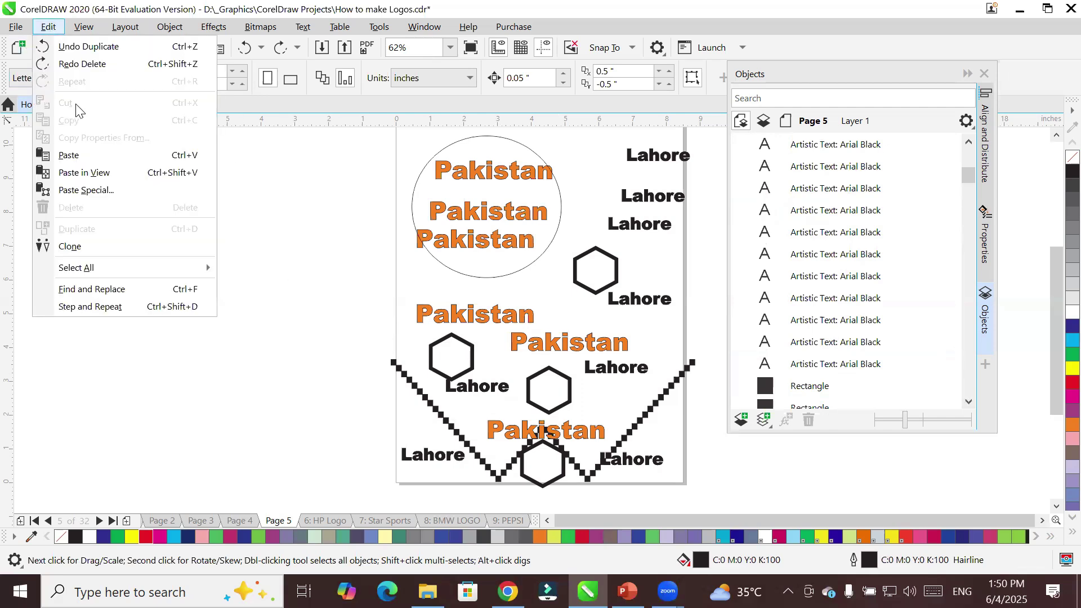
pyautogui.moveTo(116, 270)
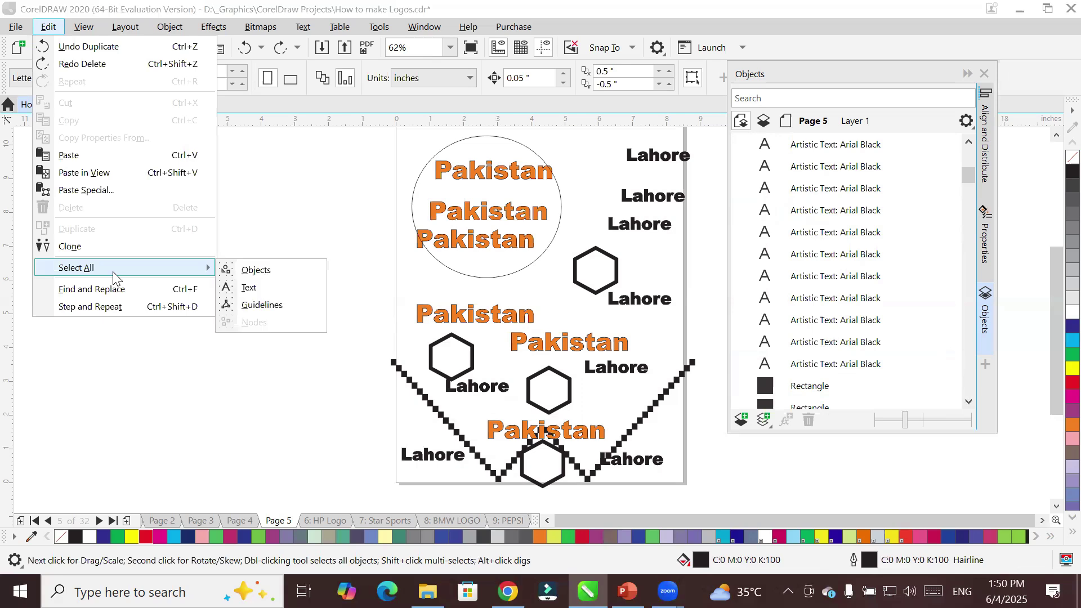
pyautogui.click(273, 284)
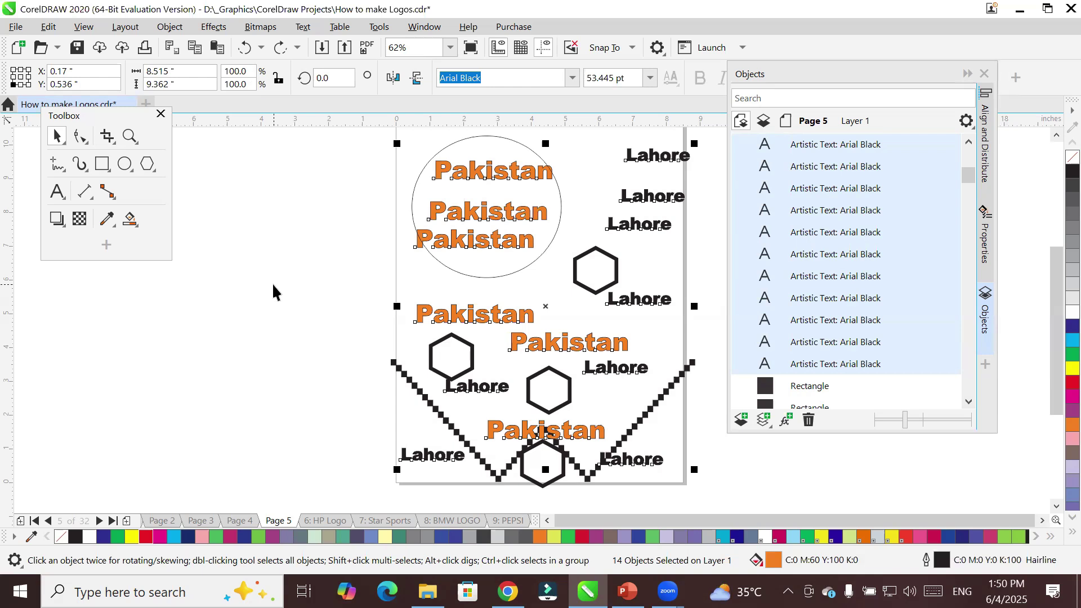
# Move all the selected texts off the page to its left side and undo the move
pyautogui.moveTo(631, 221); pyautogui.dragTo(345, 238)
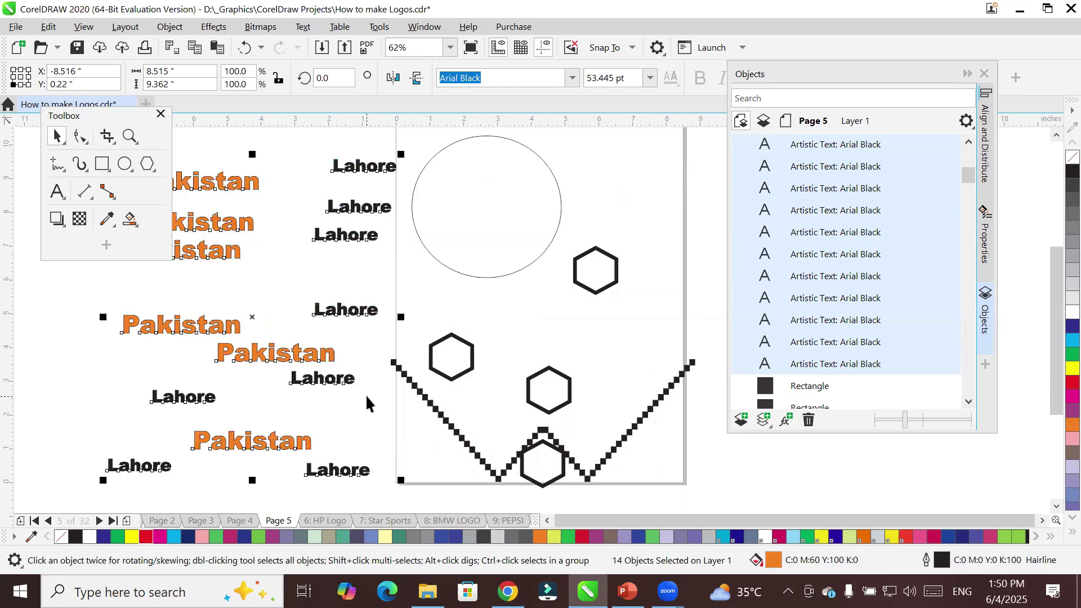
pyautogui.hotkey('ctrl', 'z')
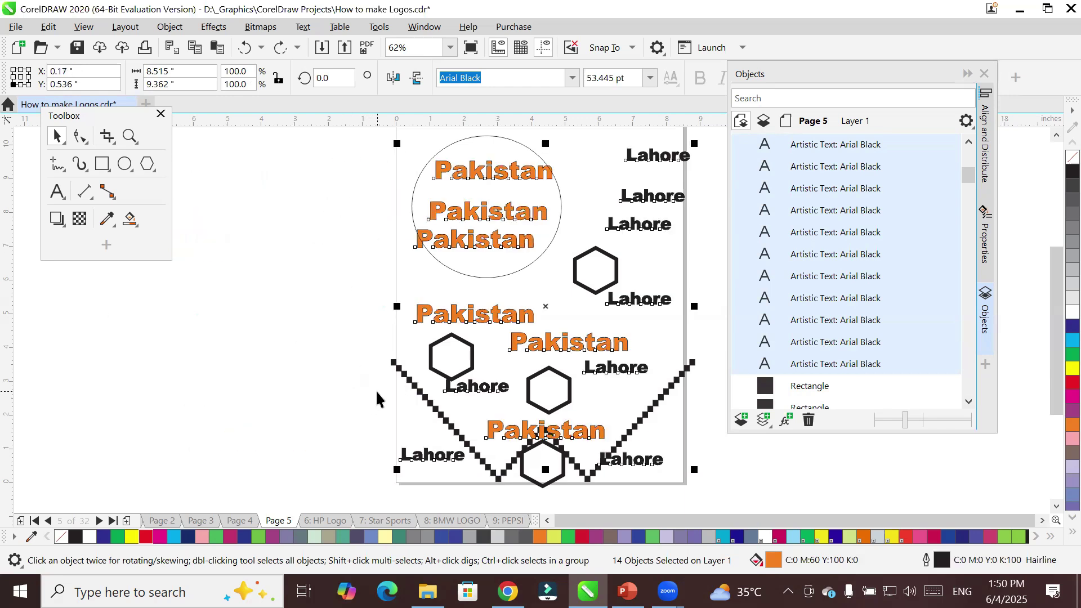
# Scale all selected texts down to about 5.24 by 5.76 inches and place a duplicate set higher on the page, over the circle
pyautogui.moveTo(396, 143); pyautogui.dragTo(486, 266)
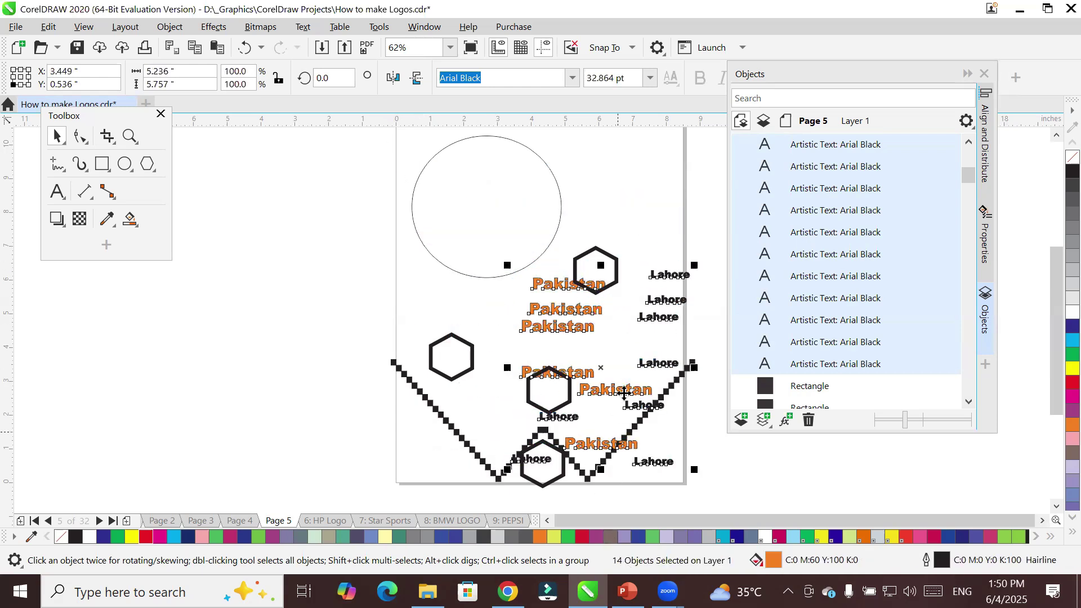
pyautogui.moveTo(557, 332); pyautogui.dragTo(444, 181)
pyautogui.click(317, 286)
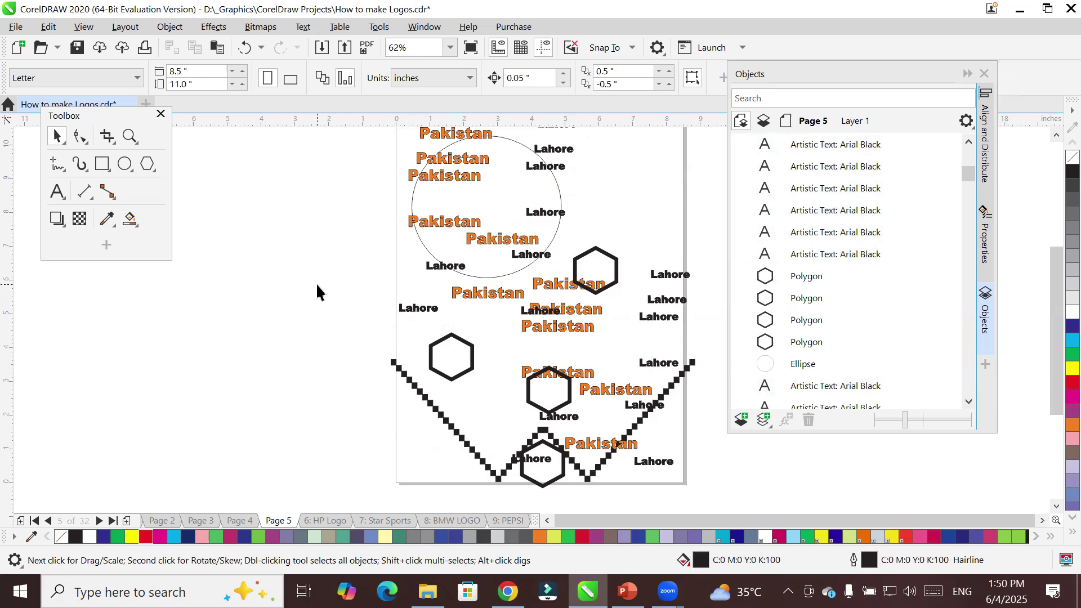
# Select the circle and the upper three hexagons one after another on the page, and clear the selection
pyautogui.click(509, 139)
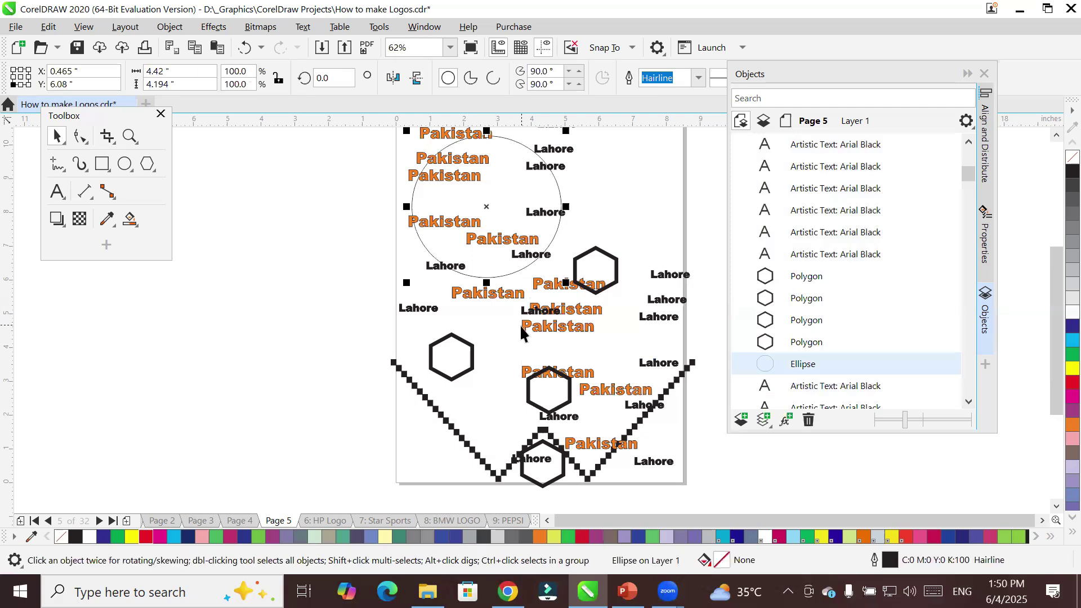
pyautogui.keyDown('shift'); pyautogui.click(607, 257); pyautogui.keyUp('shift')
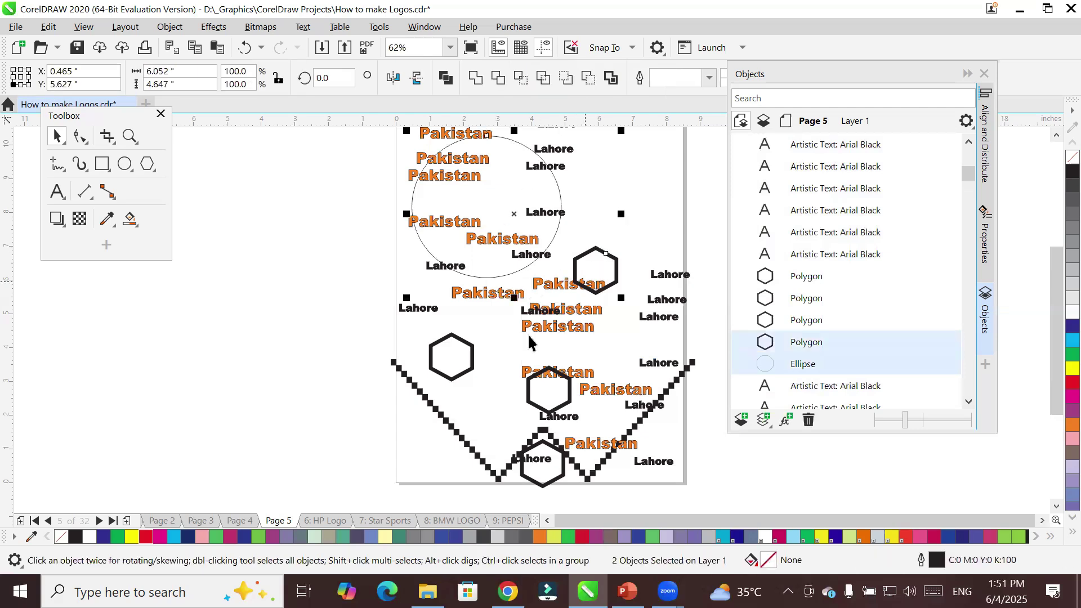
pyautogui.keyDown('shift'); pyautogui.click(469, 355); pyautogui.keyUp('shift')
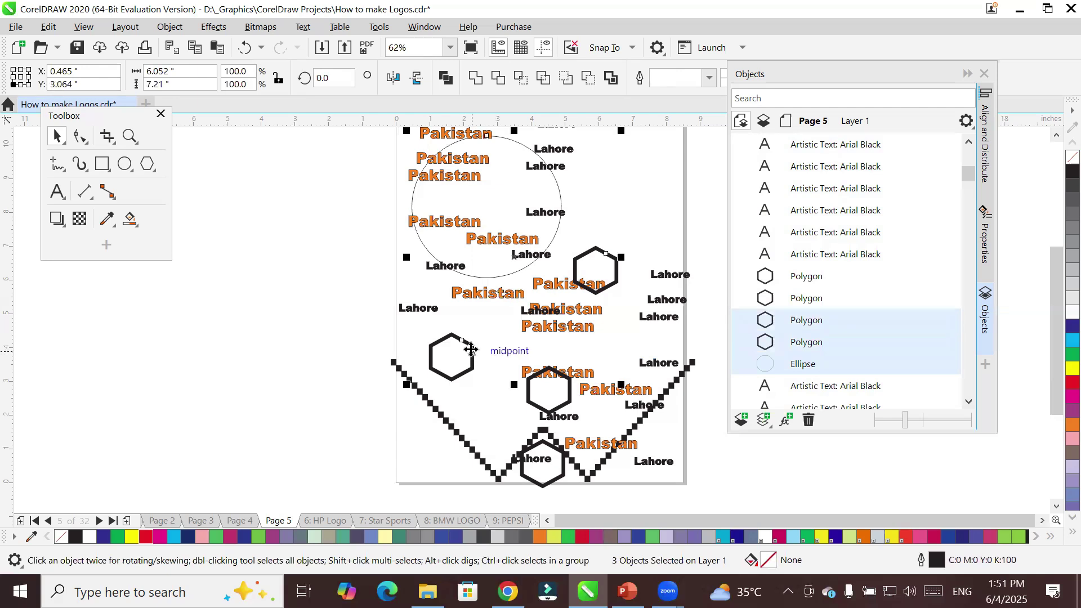
pyautogui.keyDown('shift'); pyautogui.click(549, 415); pyautogui.keyUp('shift')
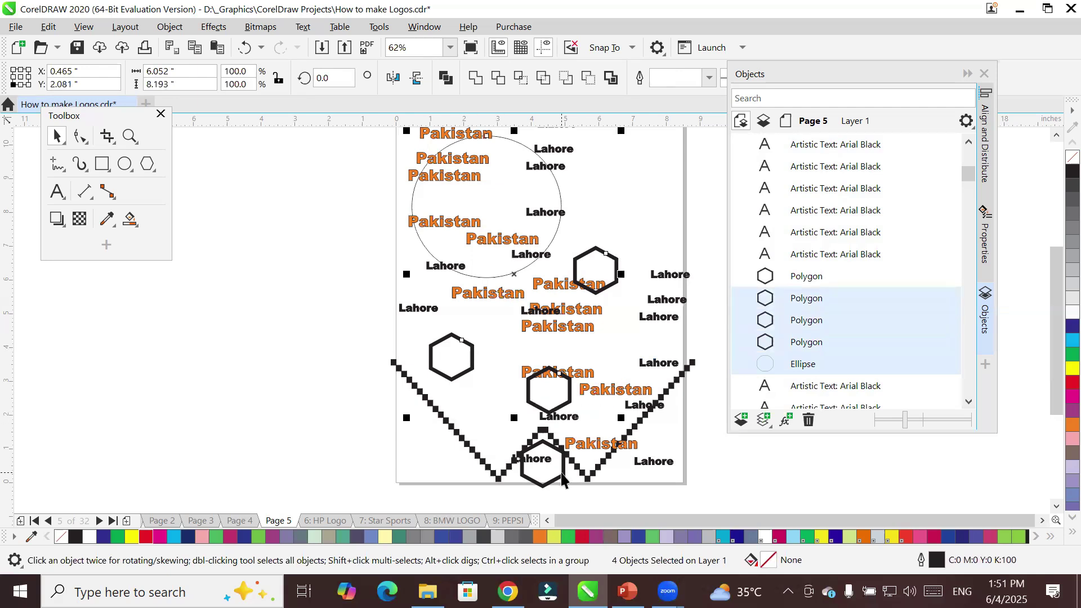
pyautogui.click(255, 273)
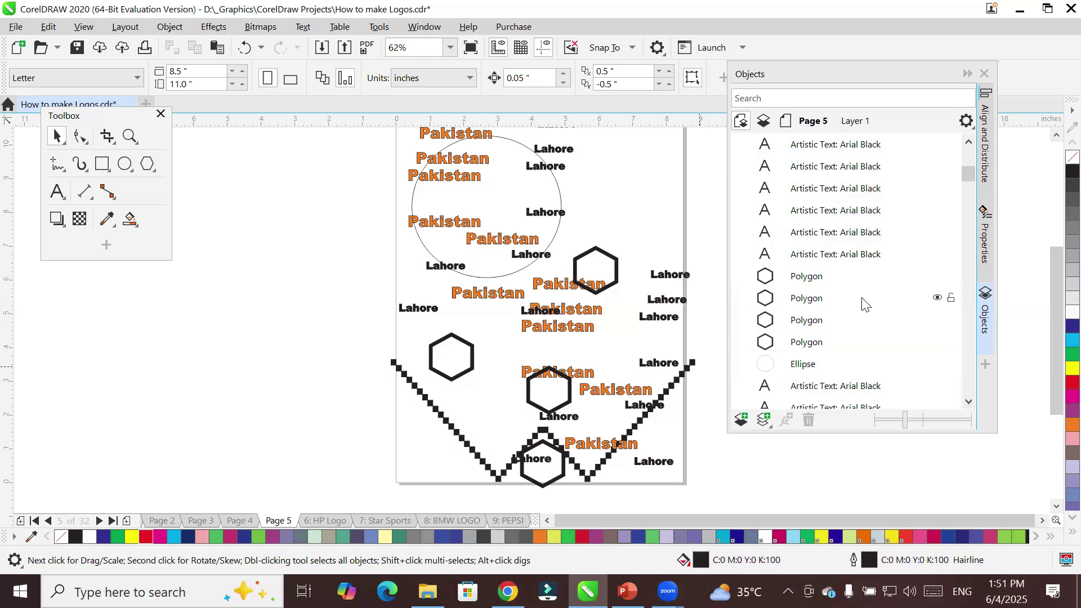
# Select the run from the first polygon through the ellipse in the Objects docker, and clear the selection
pyautogui.click(780, 282)
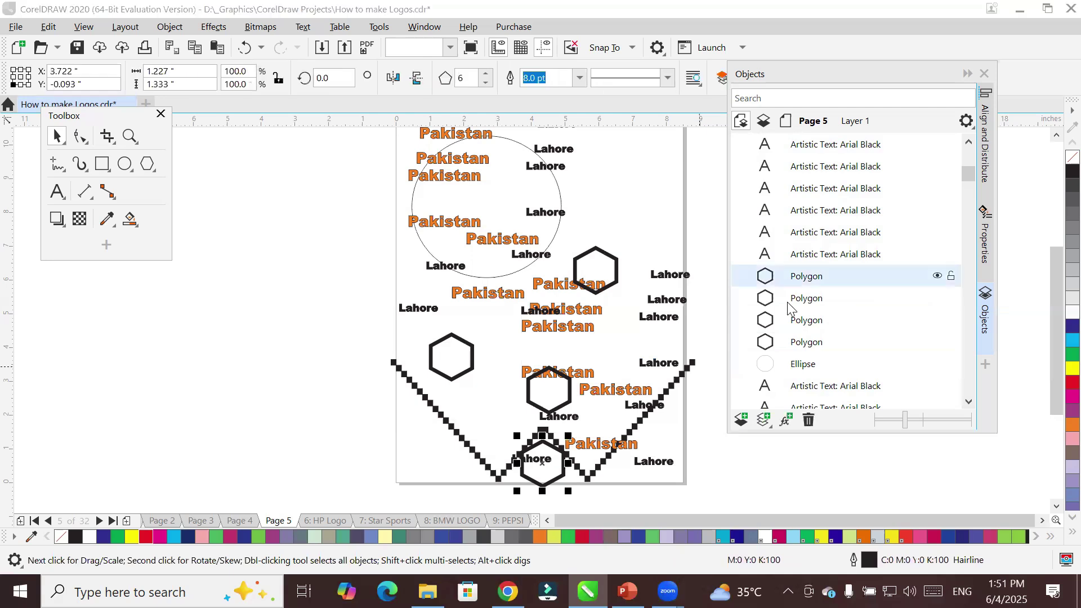
pyautogui.keyDown('shift'); pyautogui.click(813, 365); pyautogui.keyUp('shift')
pyautogui.click(337, 238)
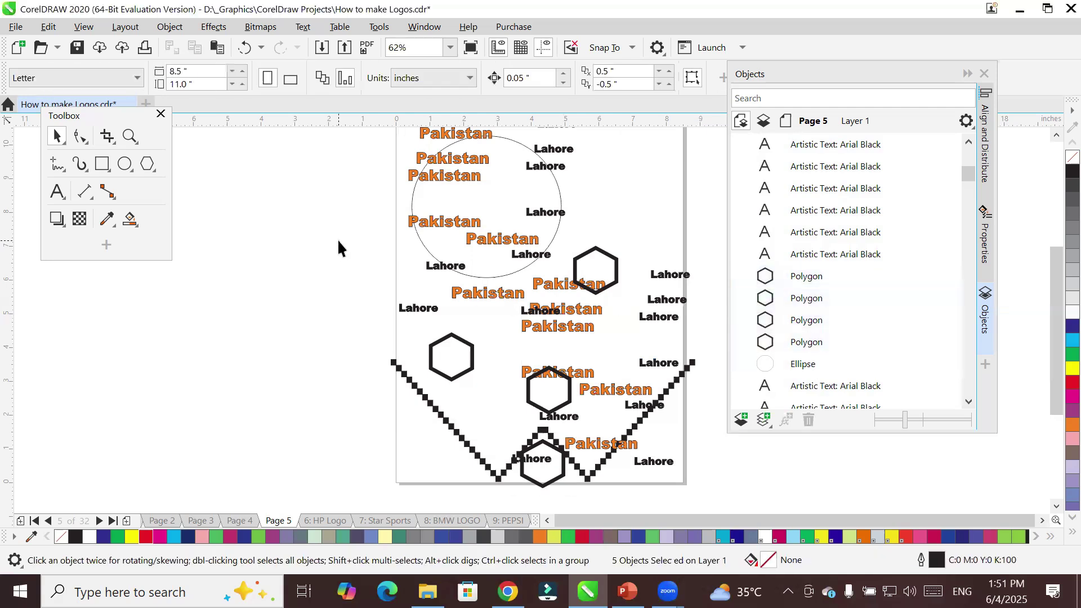
# Select all objects on the page with the Select All command for objects and check the selected entries in the Objects docker
pyautogui.click(48, 25)
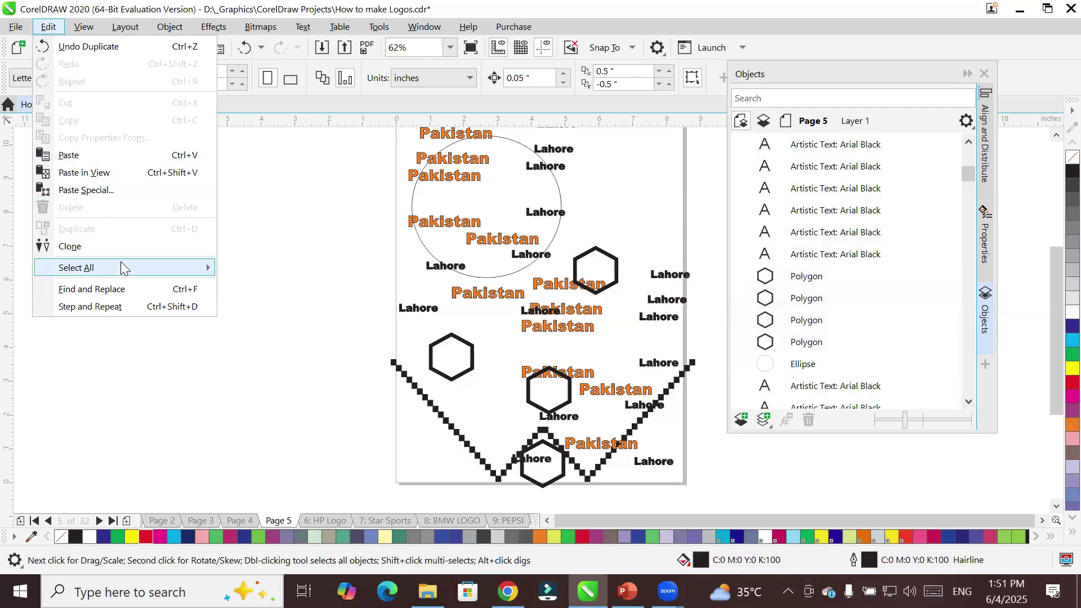
pyautogui.moveTo(121, 261)
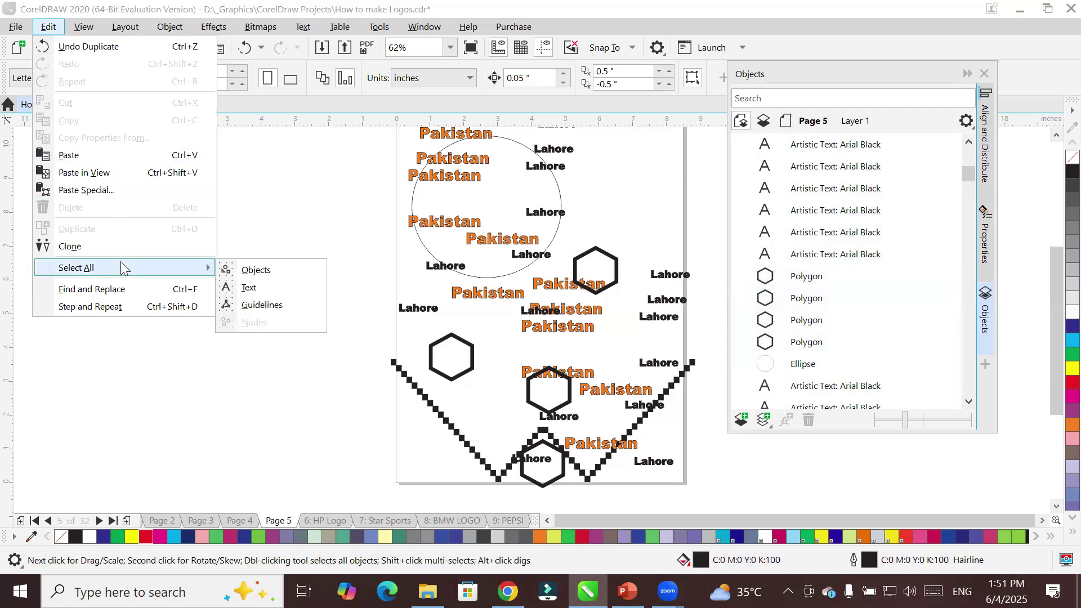
pyautogui.click(292, 271)
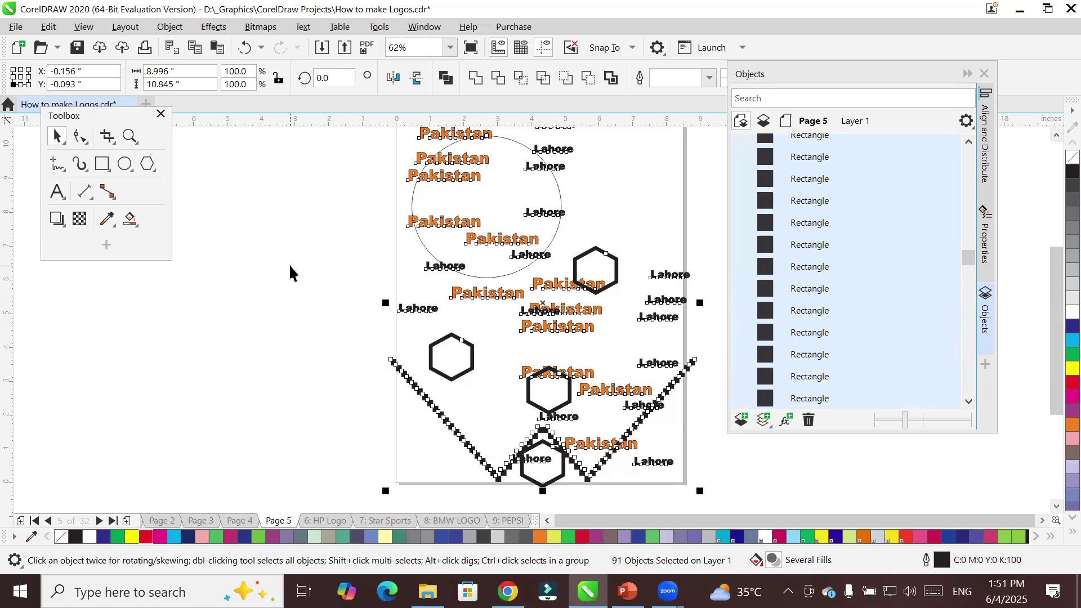
pyautogui.scroll(5, 888, 295)
pyautogui.moveTo(967, 237); pyautogui.dragTo(969, 201)
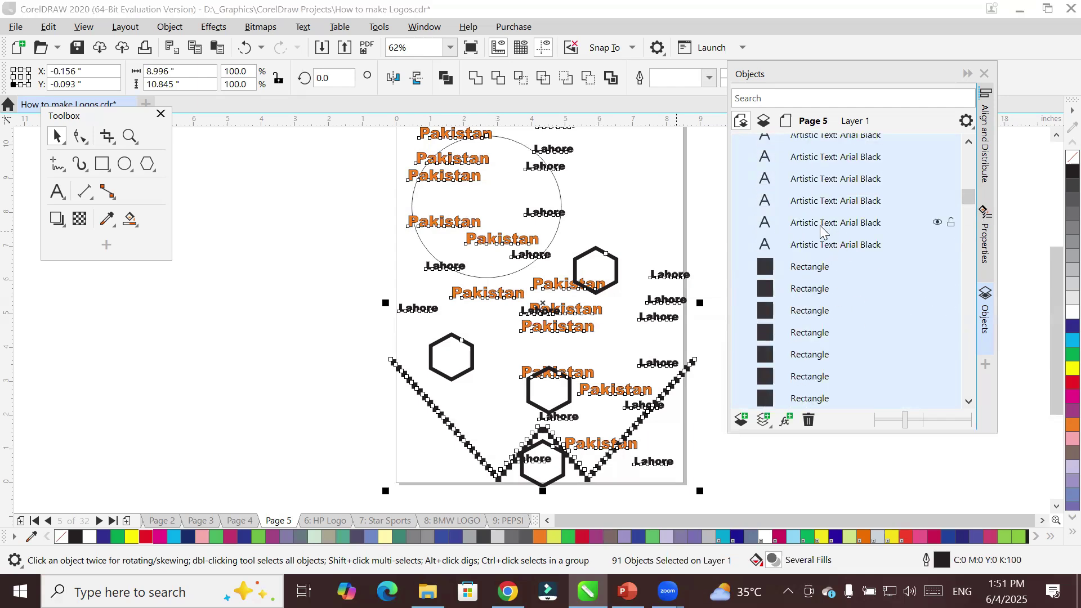
# Replace the full selection with single rectangles from the Objects docker, and select all objects on the page again
pyautogui.click(791, 268)
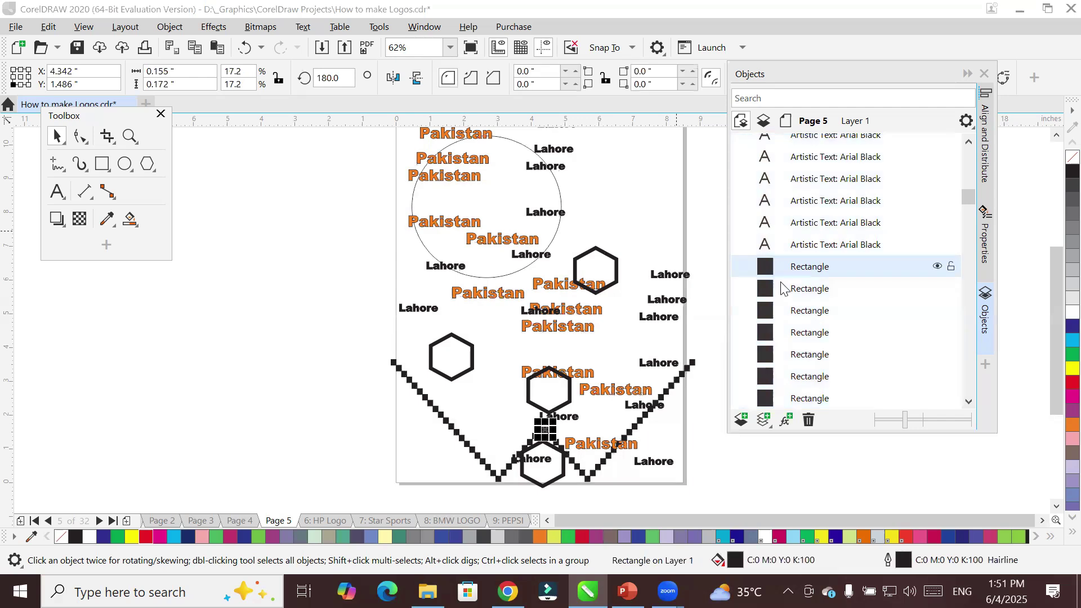
pyautogui.click(786, 288)
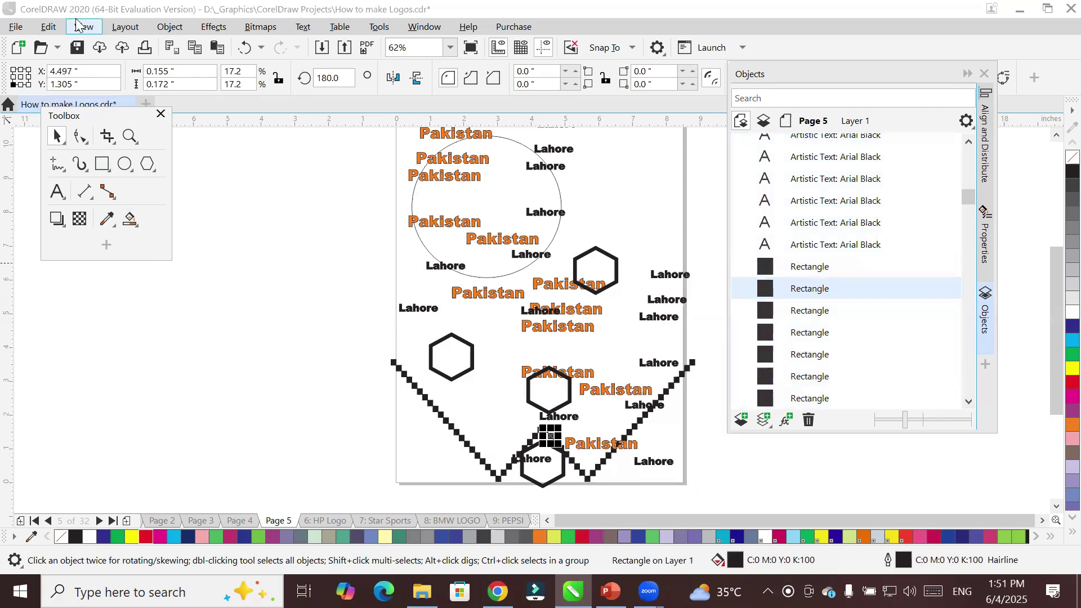
pyautogui.click(52, 28)
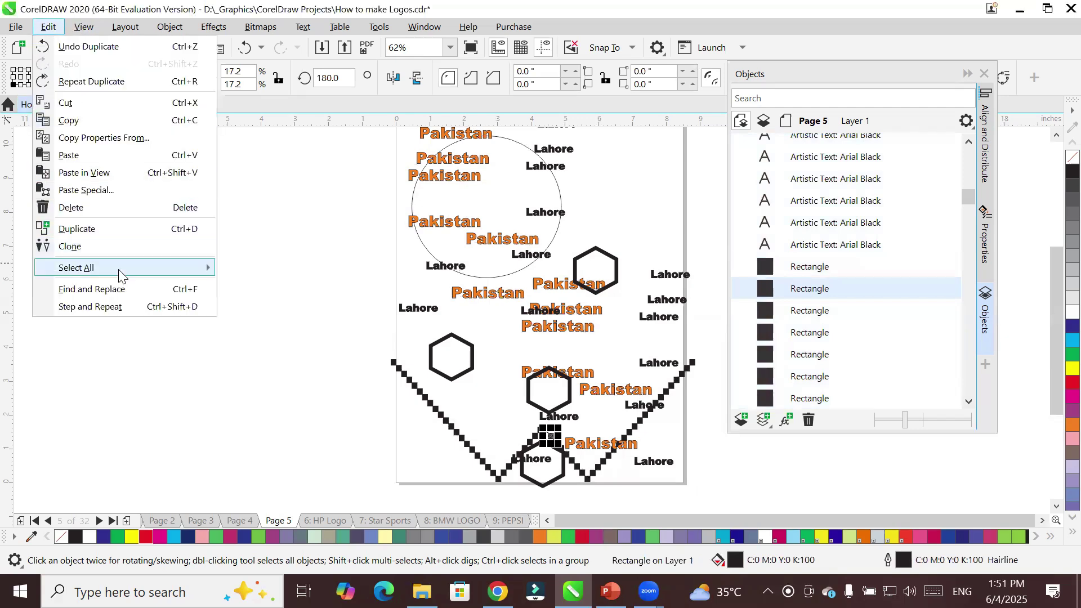
pyautogui.moveTo(121, 270)
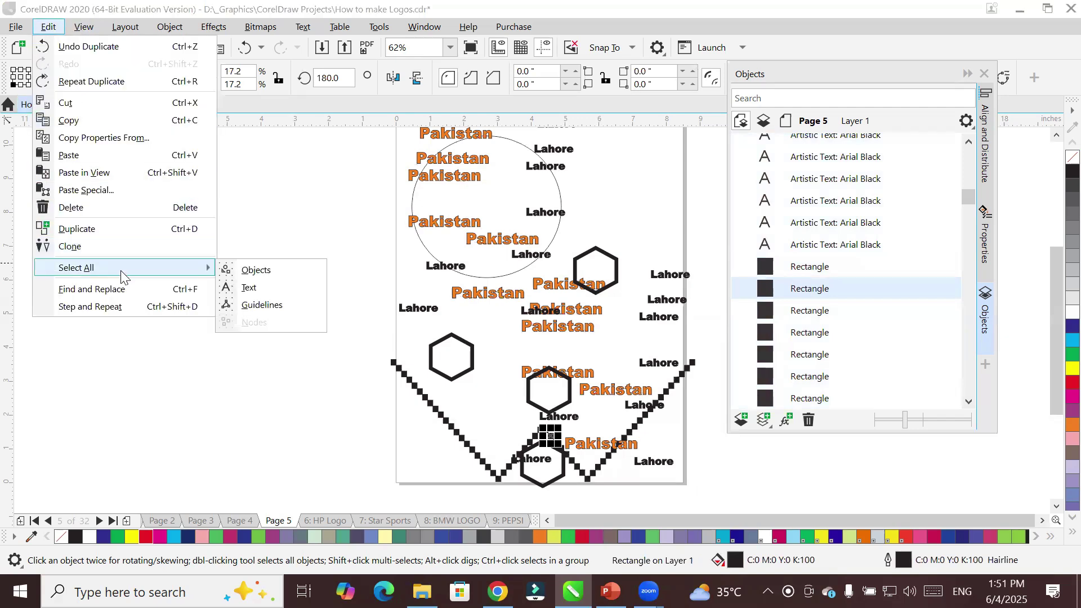
pyautogui.click(302, 271)
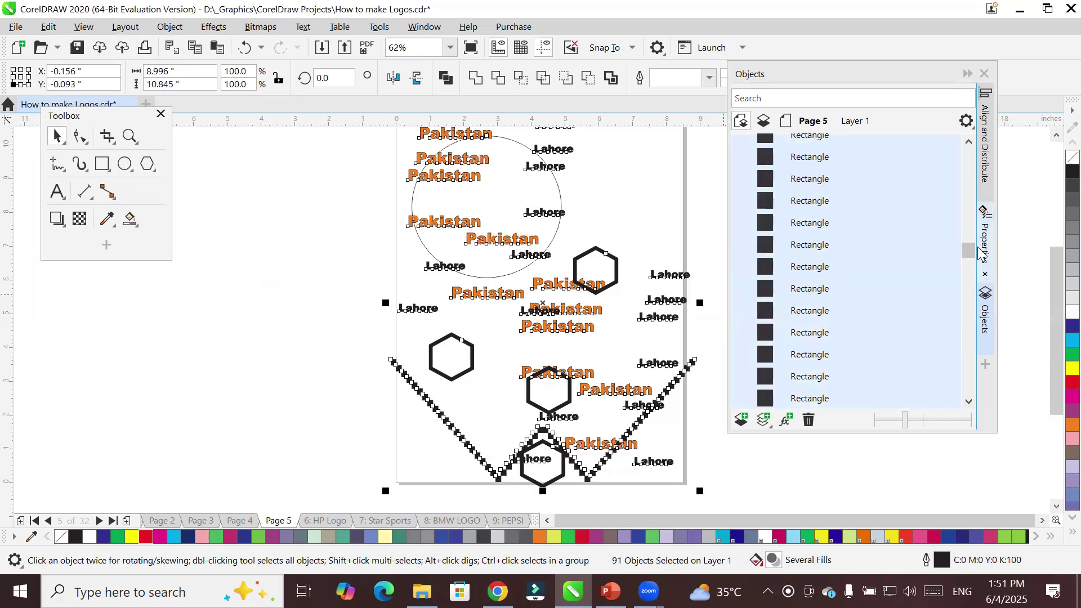
pyautogui.moveTo(968, 251); pyautogui.dragTo(969, 183)
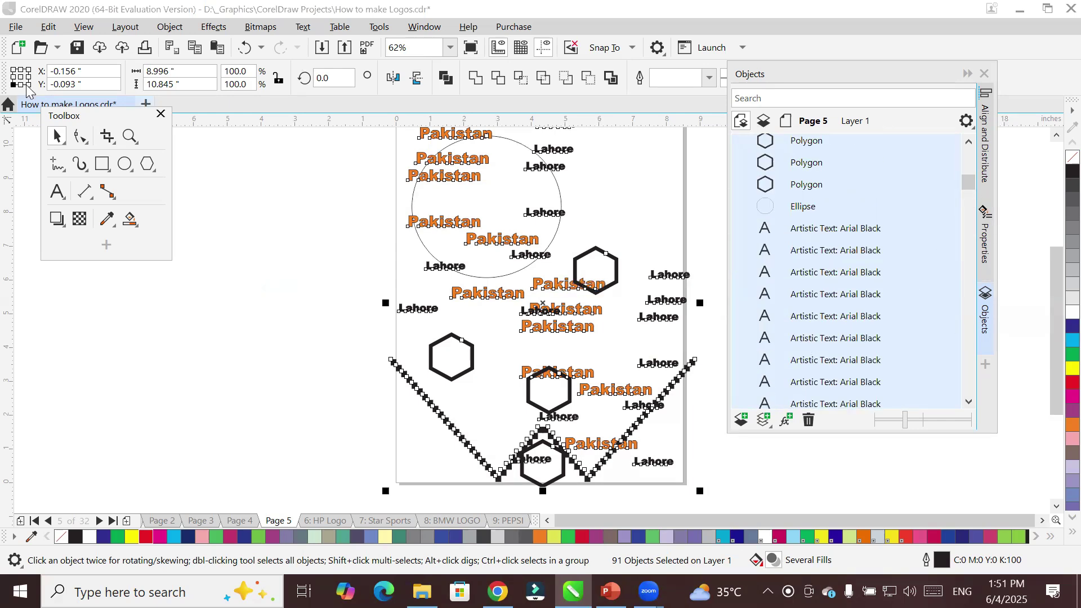
# Move the Objects docker lower to uncover the property bar, and select a single artistic text in its list
pyautogui.click(49, 28)
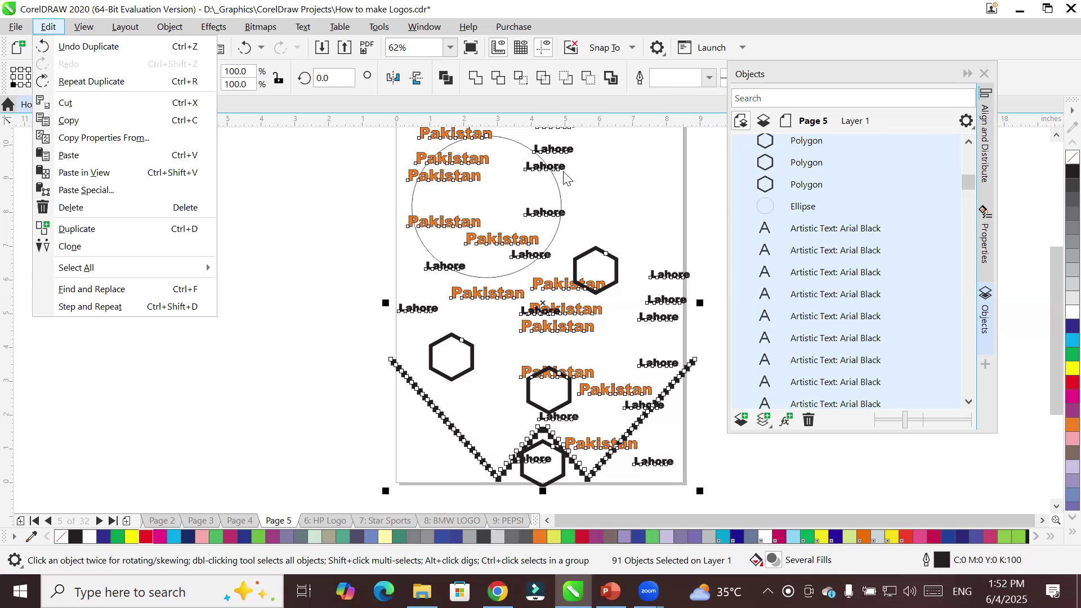
pyautogui.click(798, 74)
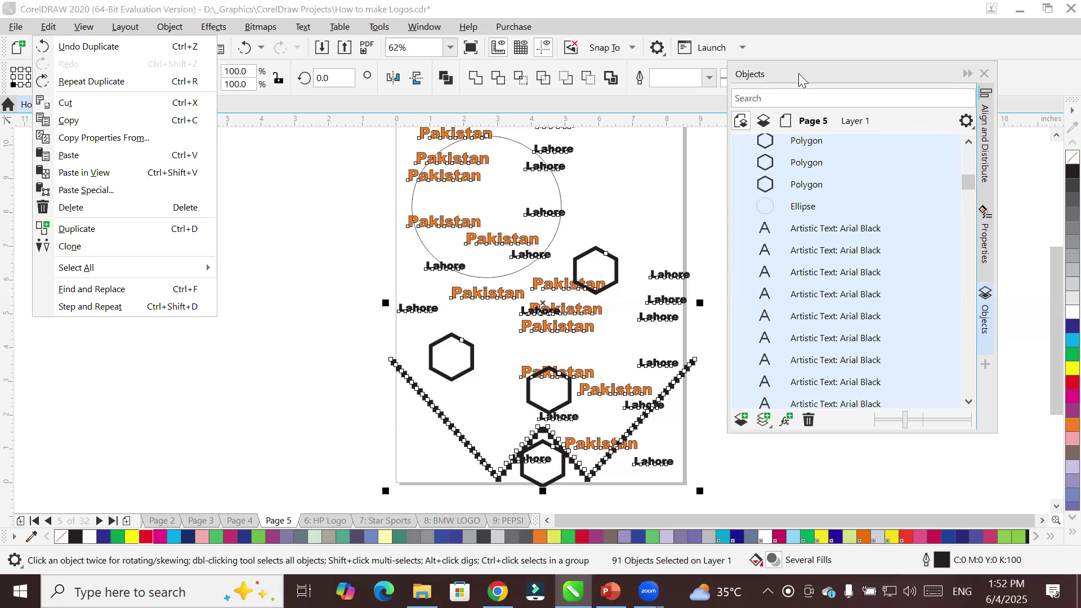
pyautogui.moveTo(798, 74); pyautogui.dragTo(769, 142)
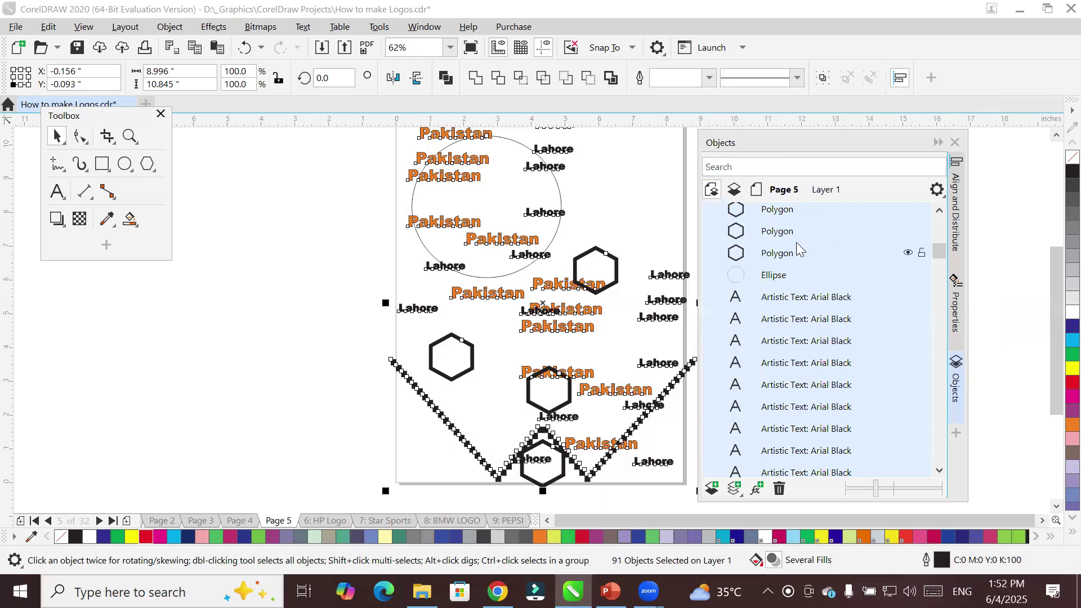
pyautogui.click(788, 320)
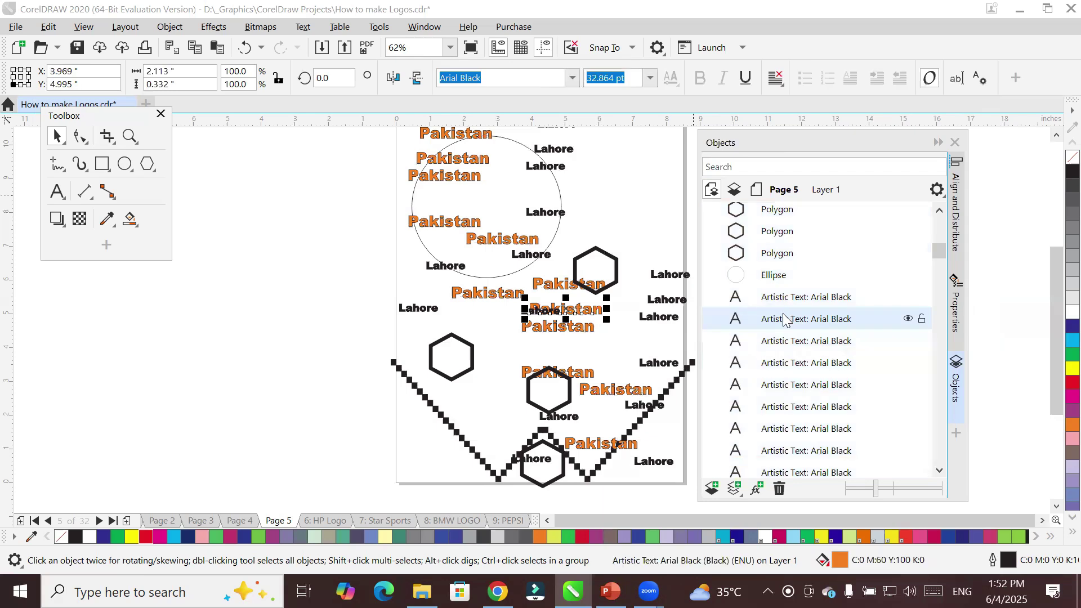
# Select all texts on the page with the Select All command for text and check where they end in the Objects docker
pyautogui.click(48, 27)
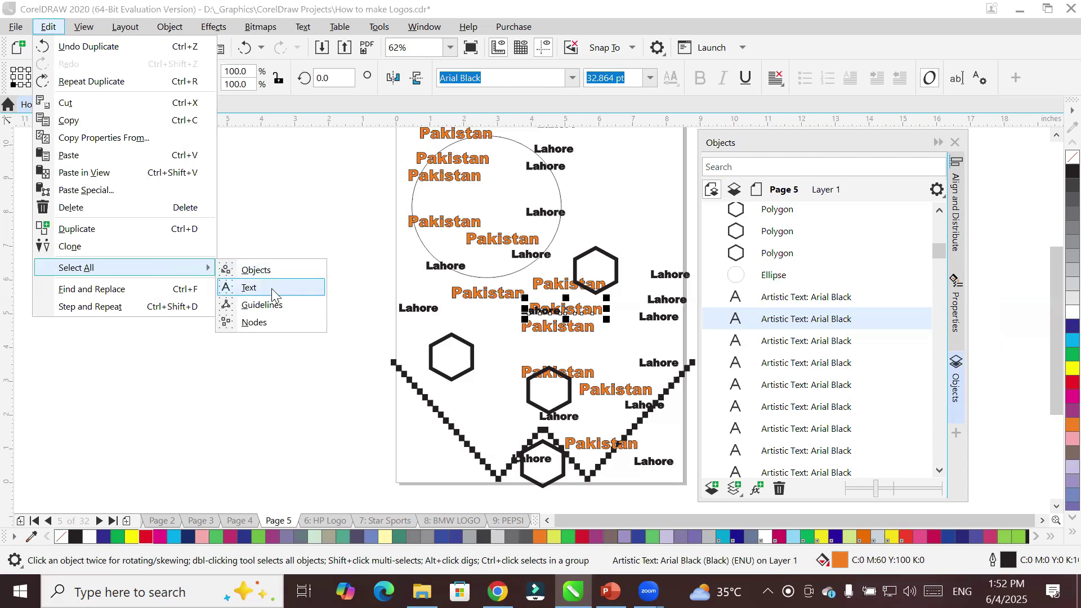
pyautogui.click(272, 288)
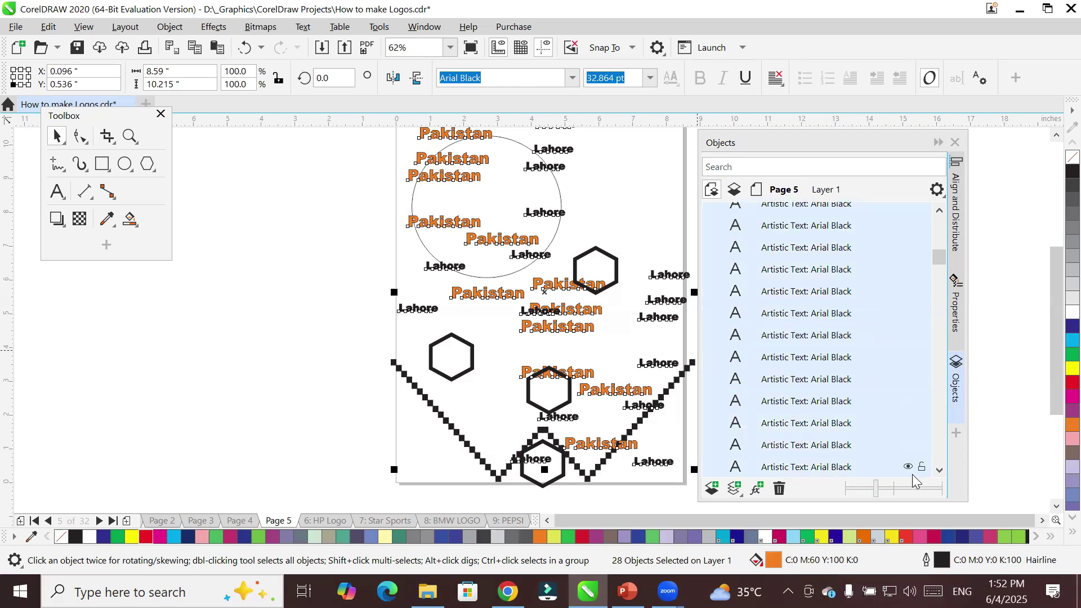
pyautogui.click(940, 469)
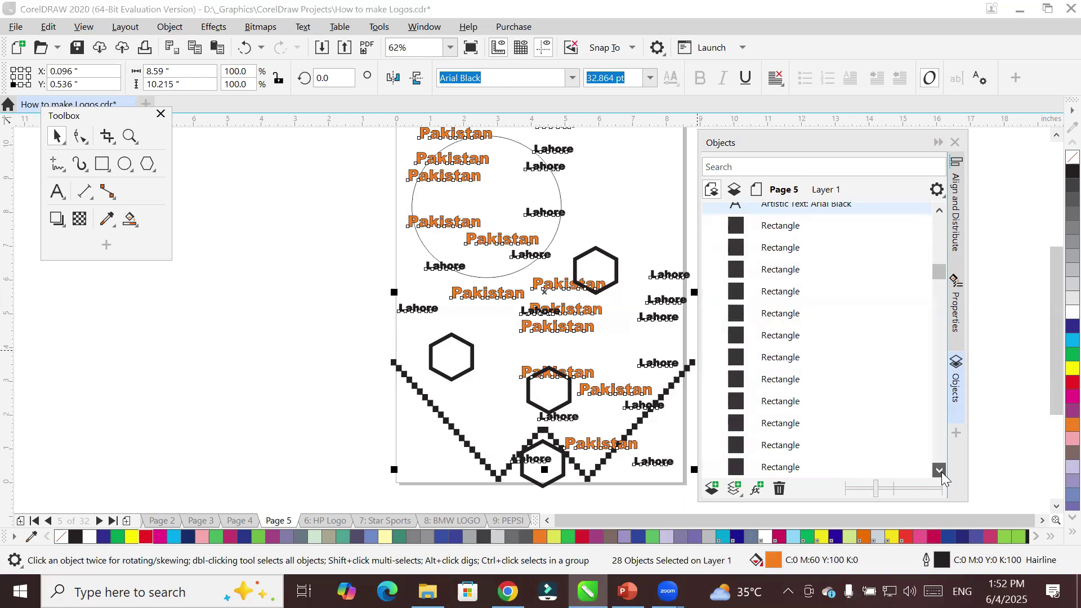
pyautogui.scroll(3, 918, 226)
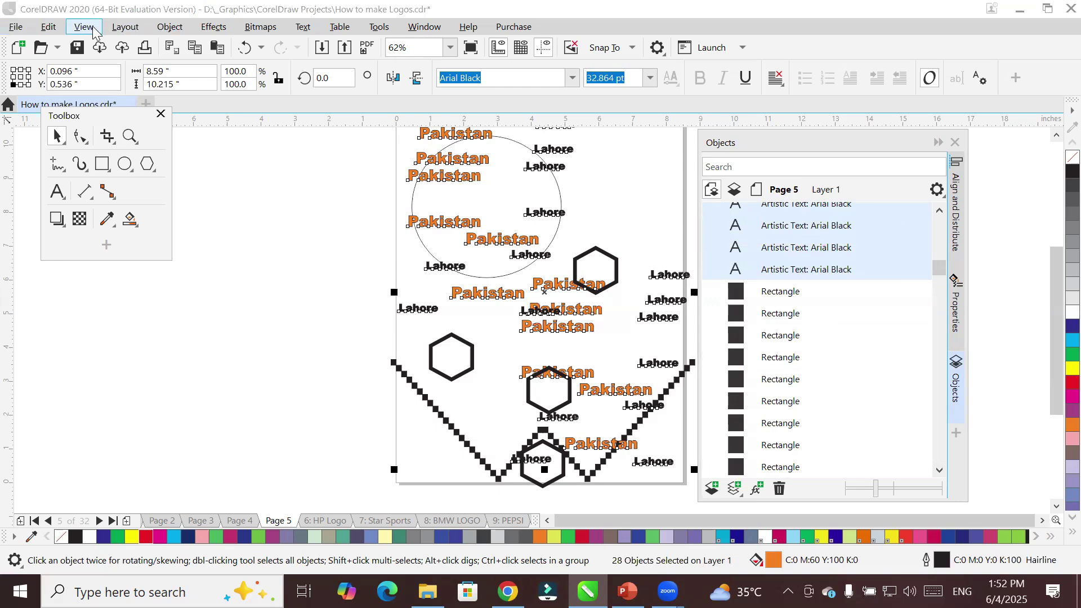
# Place vertical guidelines at about 4.43, 0.03 and 8.6 inches and a horizontal guideline at about 5.92 inches on Page 5
pyautogui.click(49, 26)
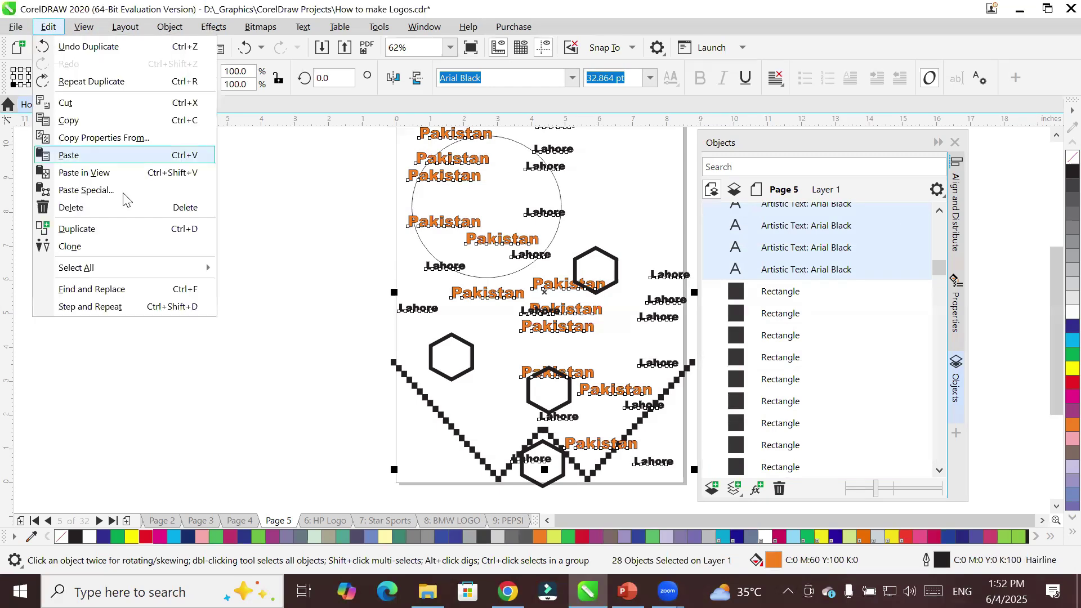
pyautogui.moveTo(151, 265)
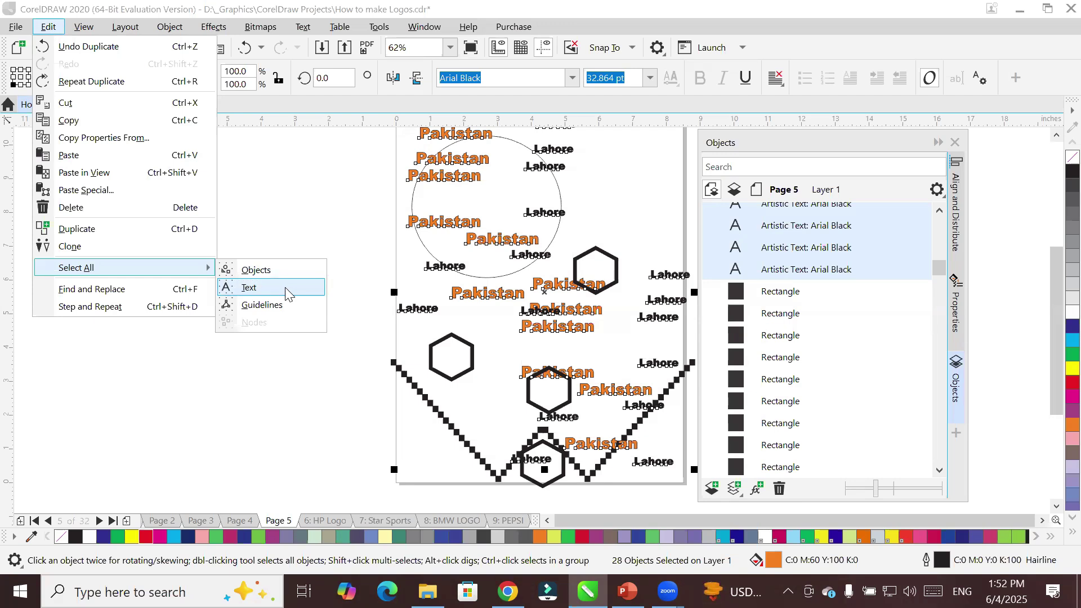
pyautogui.click(315, 406)
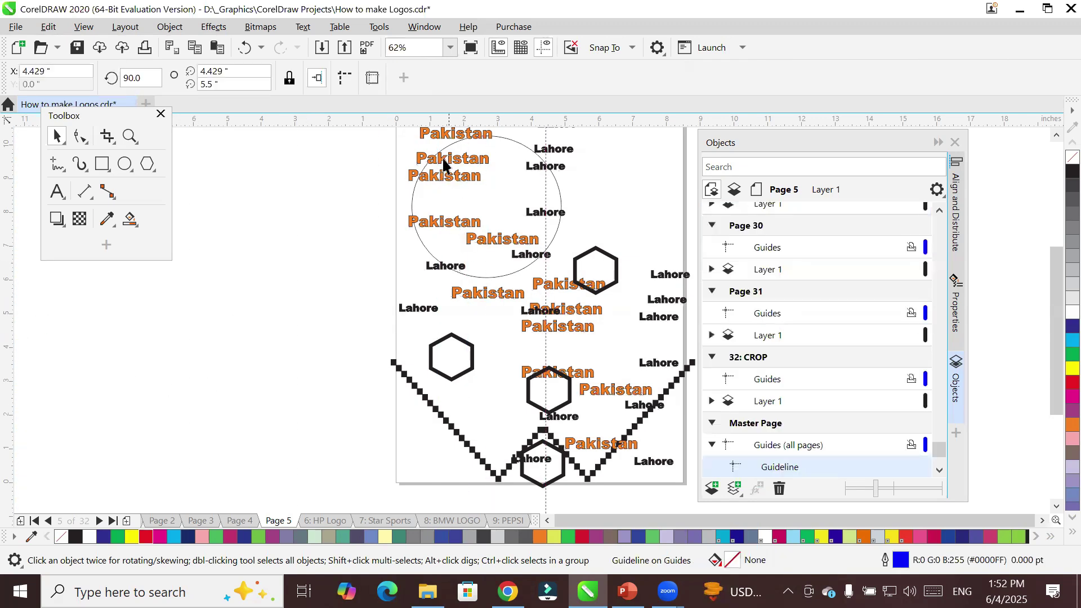
pyautogui.moveTo(430, 122); pyautogui.dragTo(476, 283)
pyautogui.moveTo(15, 233); pyautogui.dragTo(397, 265)
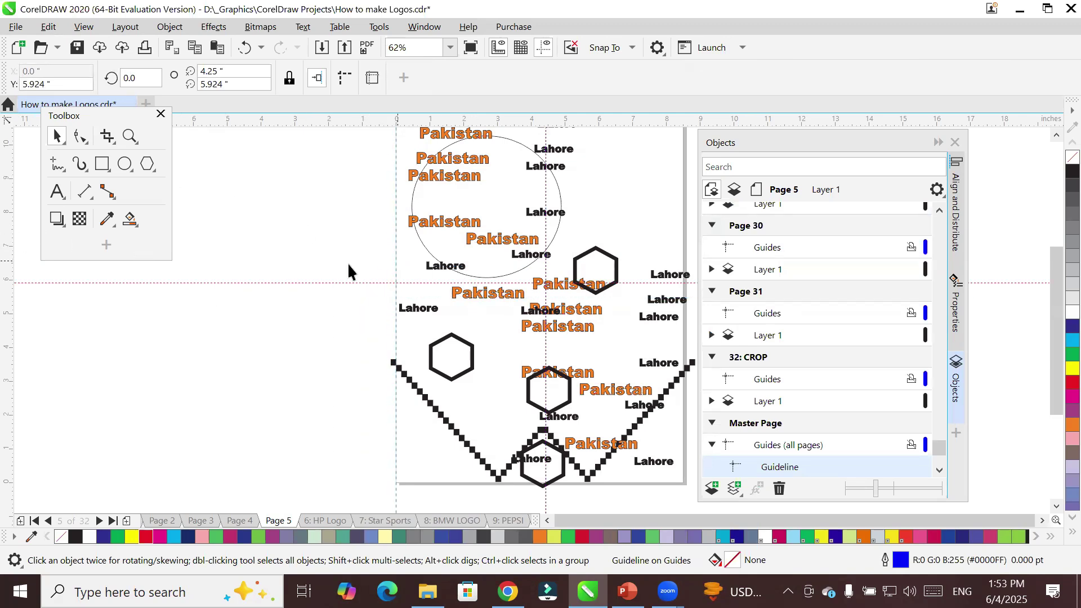
pyautogui.moveTo(465, 311); pyautogui.dragTo(686, 298)
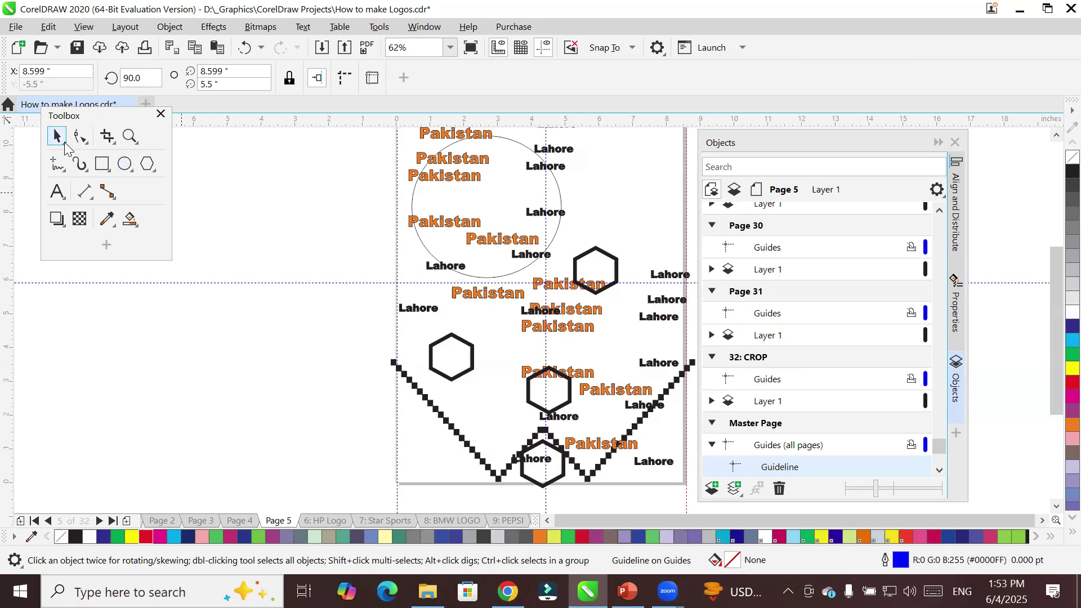
# Select the horizontal guideline, and select the vertical guideline along the page's left edge in its place
pyautogui.moveTo(240, 282); pyautogui.dragTo(241, 283)
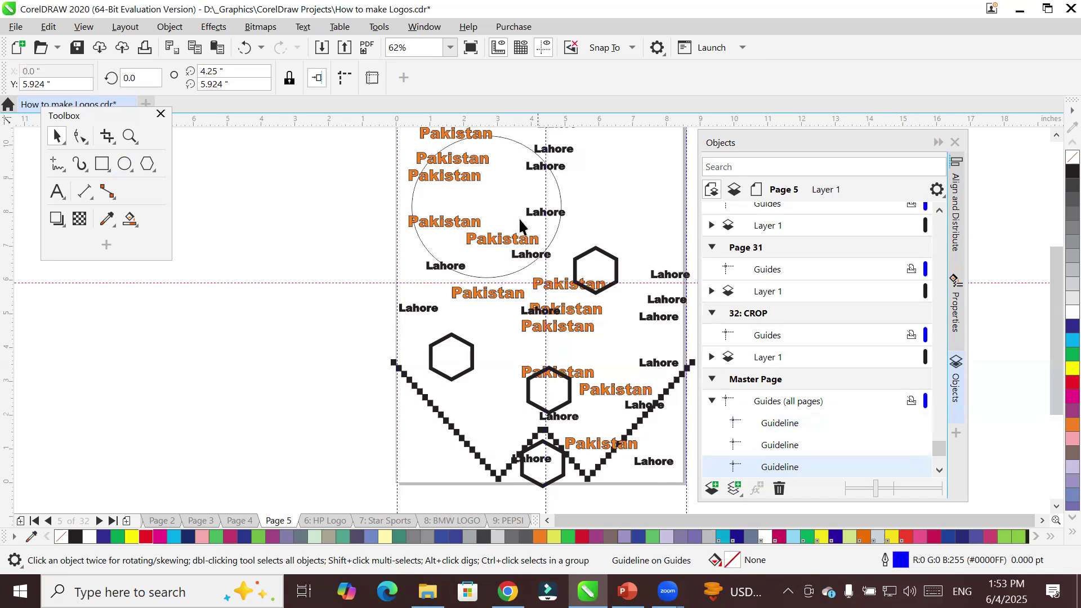
pyautogui.scroll(3, 434, 268)
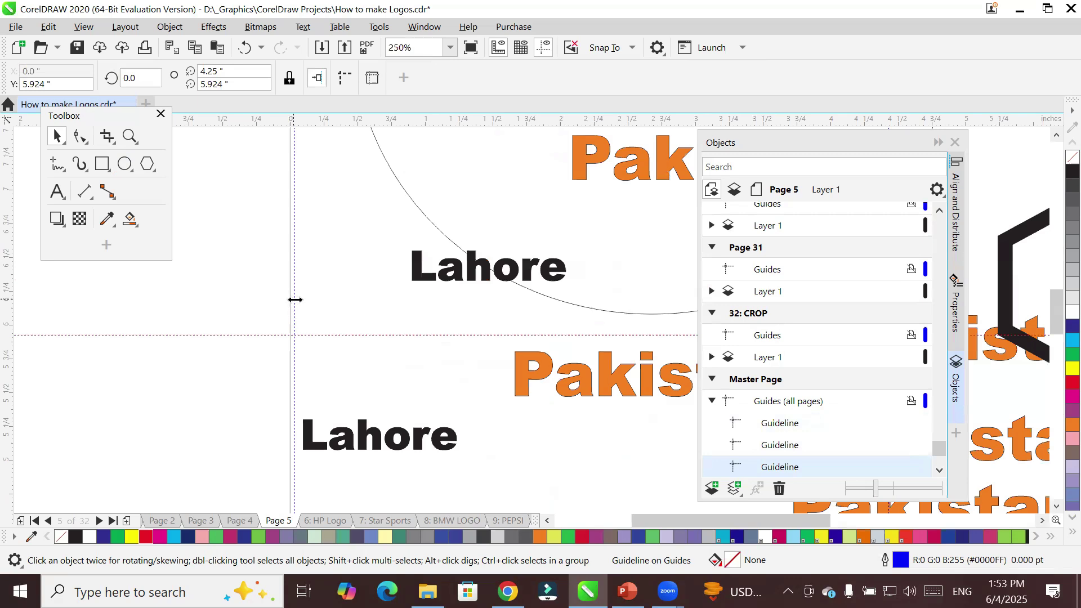
pyautogui.click(293, 299)
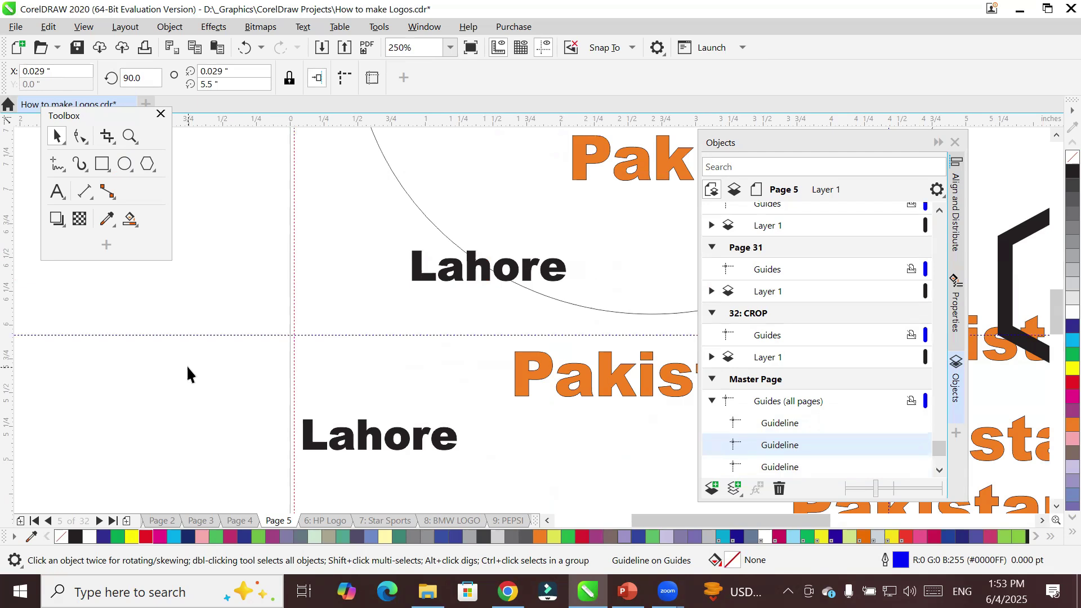
# Add the horizontal guideline to the selection of the vertical one near the page's left edge, and clear the selection
pyautogui.keyDown('shift'); pyautogui.click(197, 333); pyautogui.keyUp('shift')
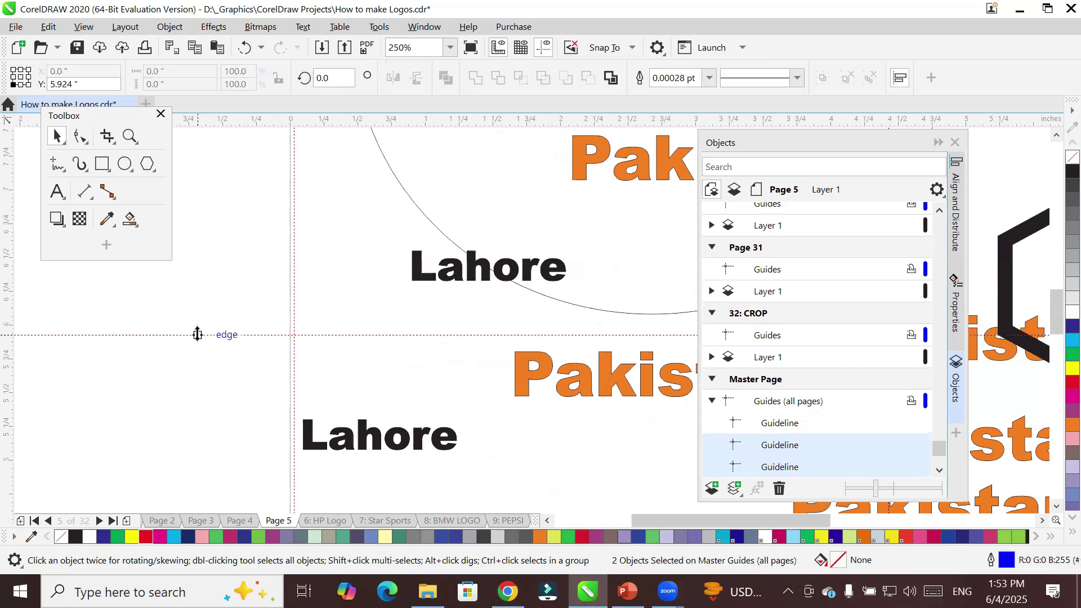
pyautogui.click(231, 452)
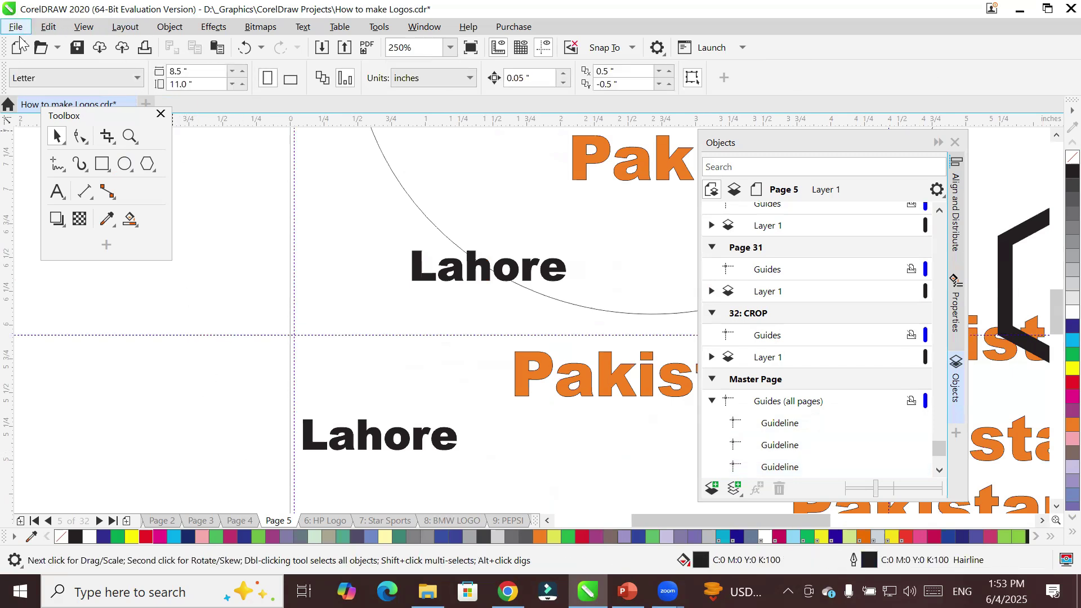
pyautogui.click(49, 27)
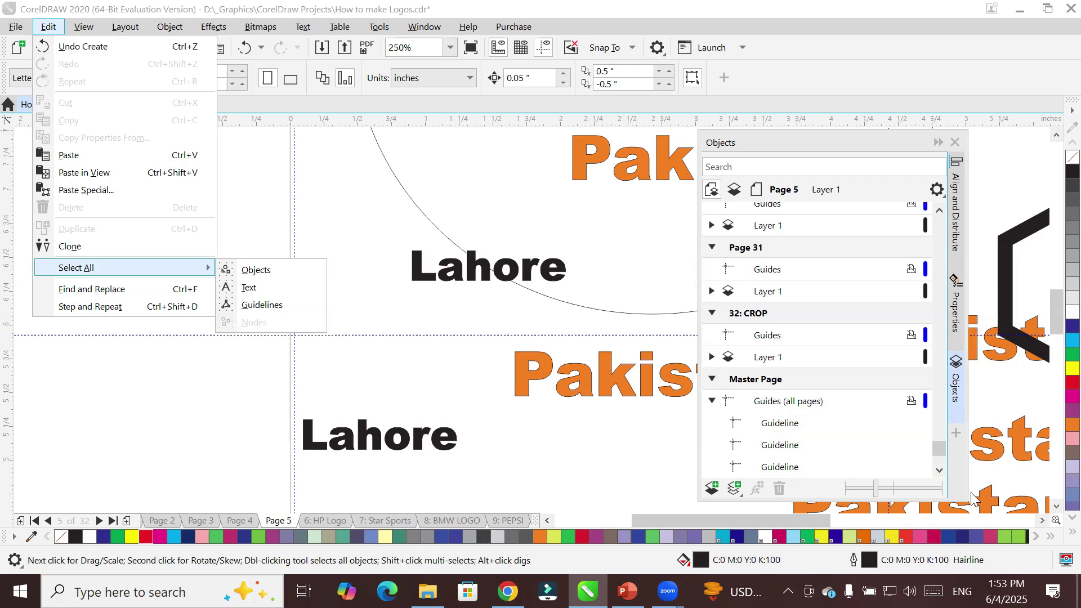
# Look through the guide layers of Page 5, 6: HP Logo and the Master Page in the Objects docker, making the HP Logo guides layer active
pyautogui.moveTo(939, 449); pyautogui.dragTo(947, 206)
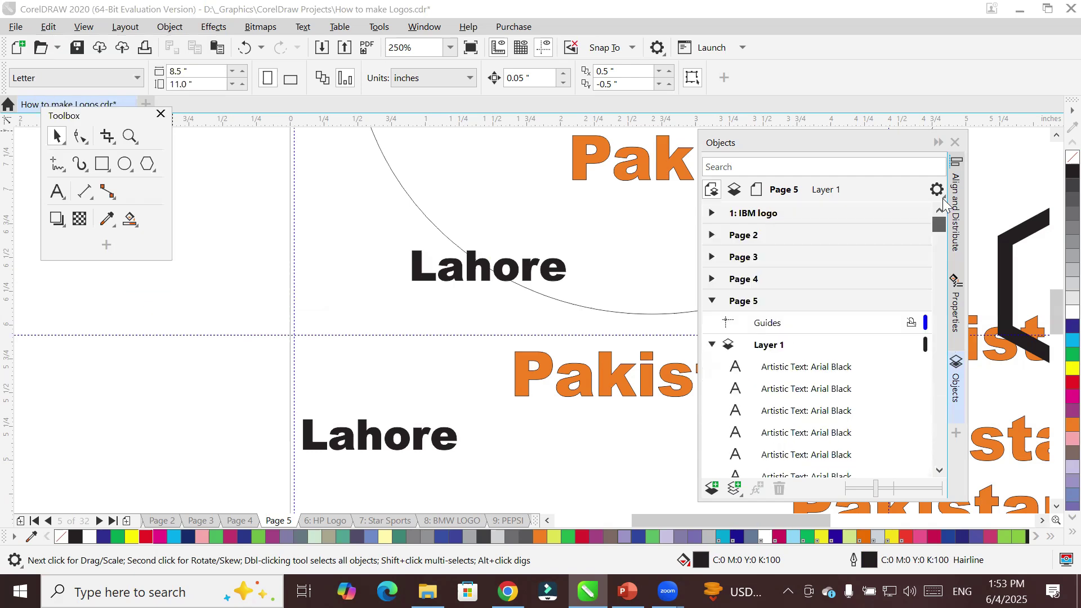
pyautogui.click(713, 302)
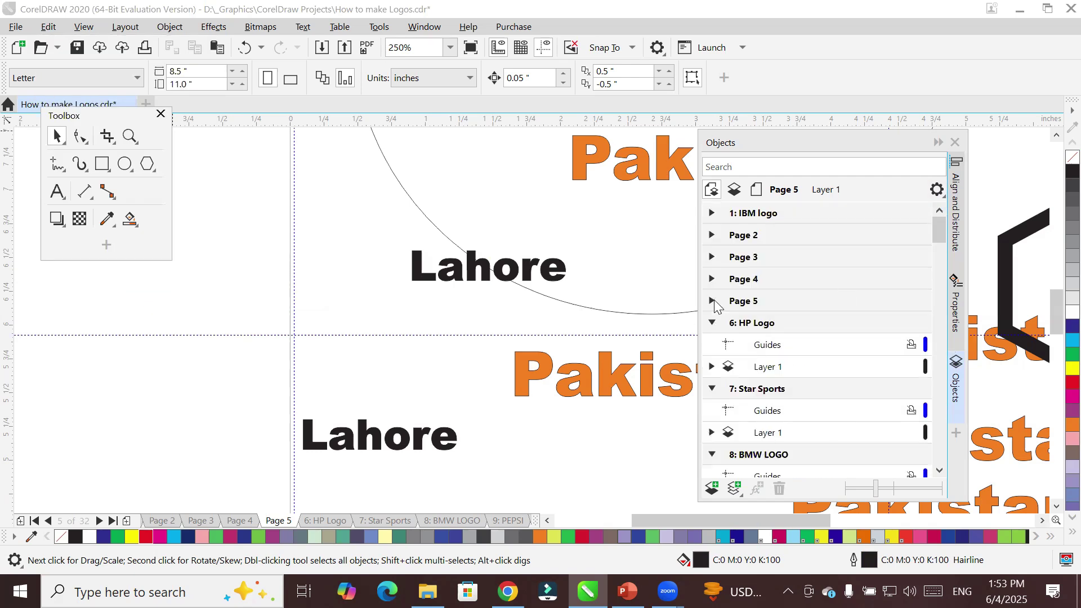
pyautogui.click(732, 346)
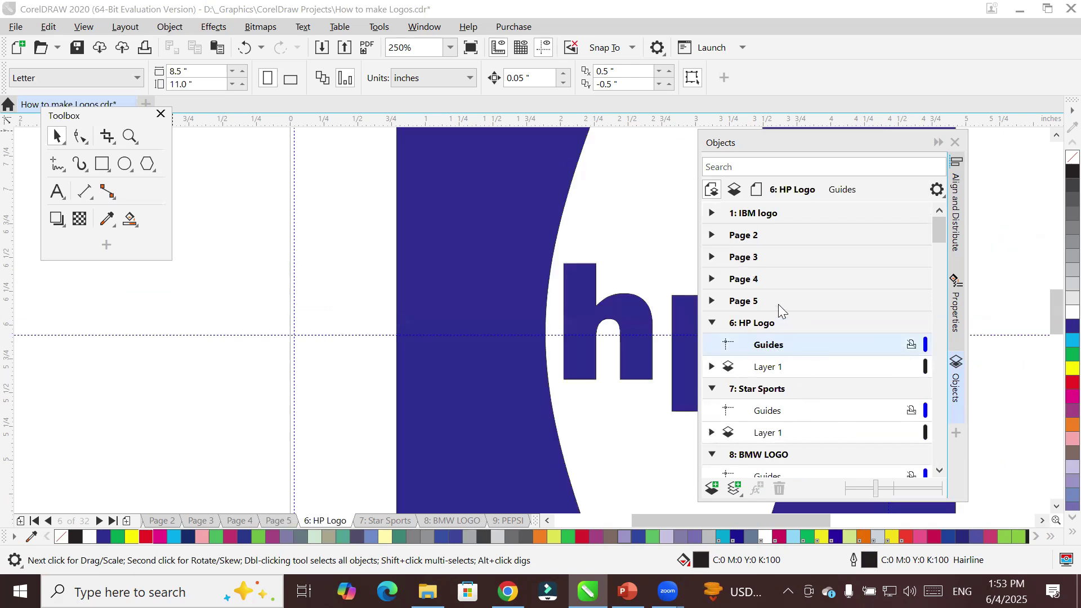
pyautogui.click(712, 302)
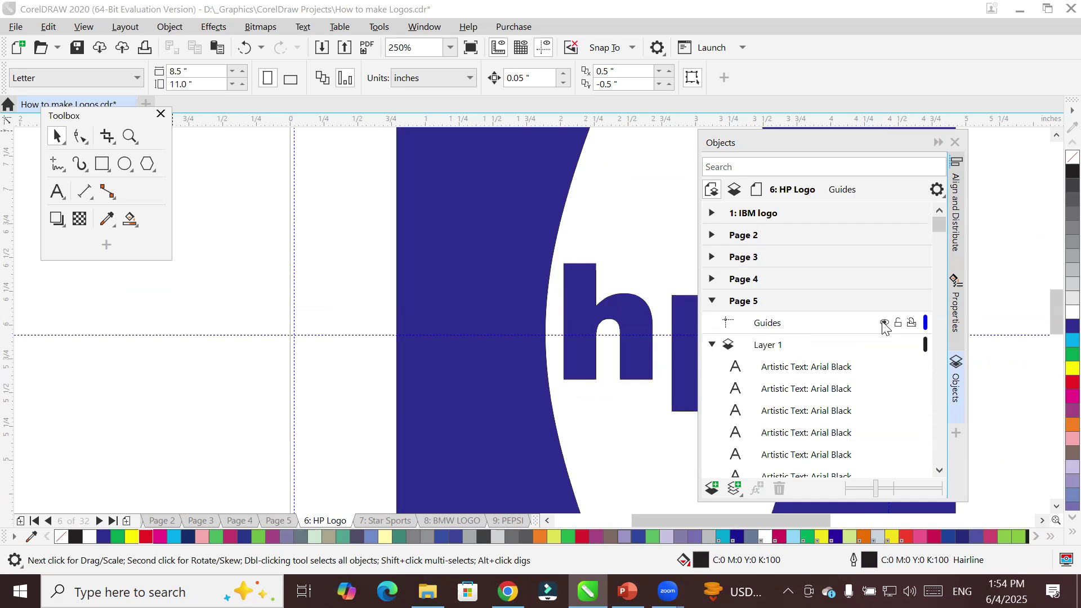
pyautogui.moveTo(939, 228); pyautogui.dragTo(963, 470)
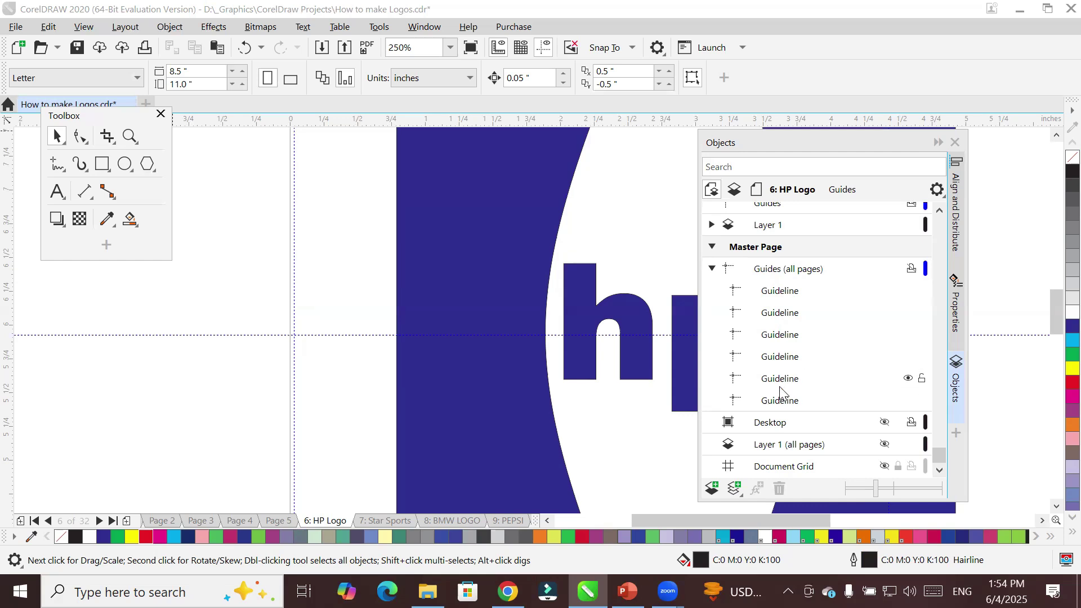
# Select the individual guidelines under the Master Page's Guides (all pages) layer in turn, ending on the second in the list
pyautogui.click(796, 294)
pyautogui.click(782, 315)
pyautogui.click(781, 339)
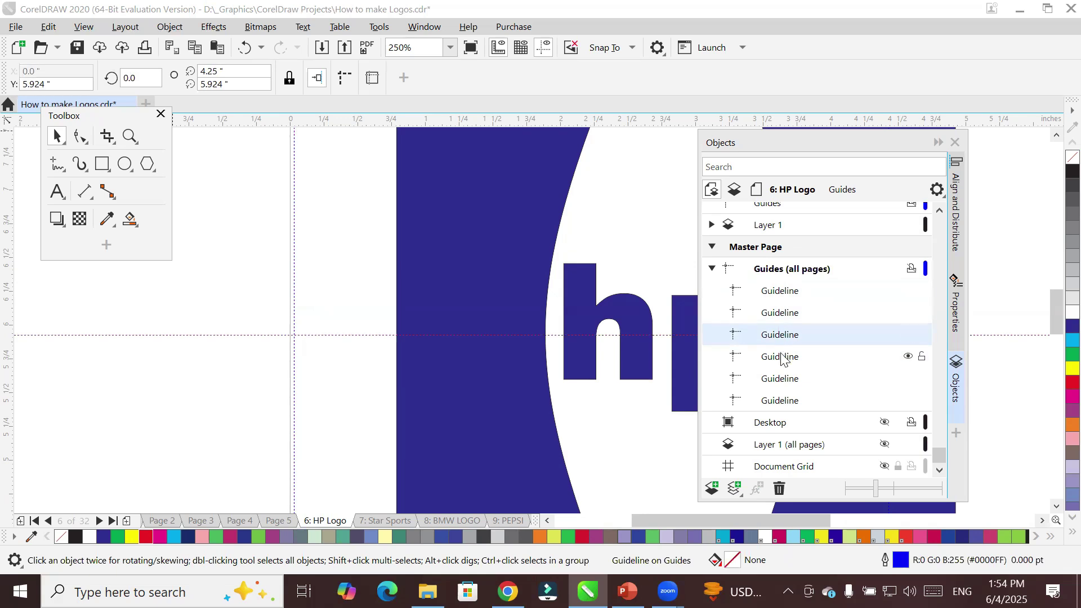
pyautogui.click(783, 358)
pyautogui.click(771, 385)
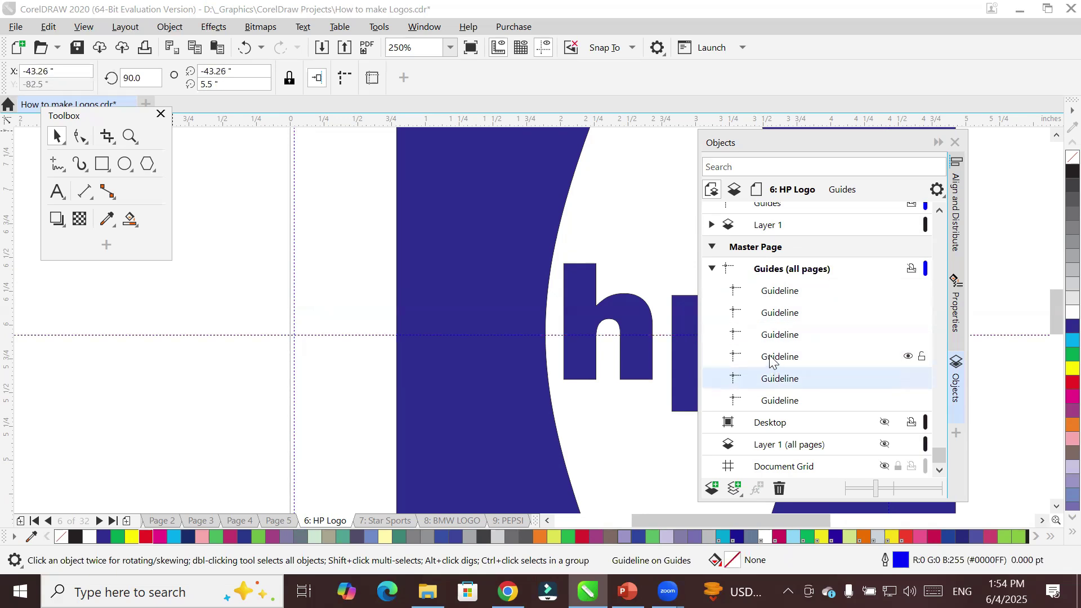
pyautogui.click(771, 358)
pyautogui.click(771, 294)
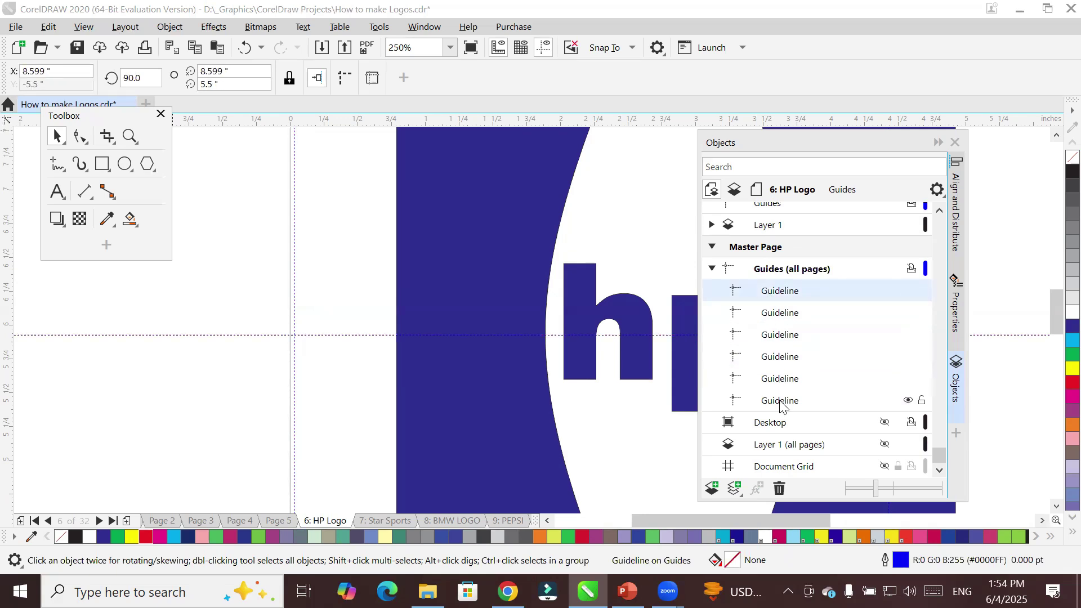
pyautogui.keyDown('shift'); pyautogui.click(781, 402); pyautogui.keyUp('shift')
pyautogui.click(781, 313)
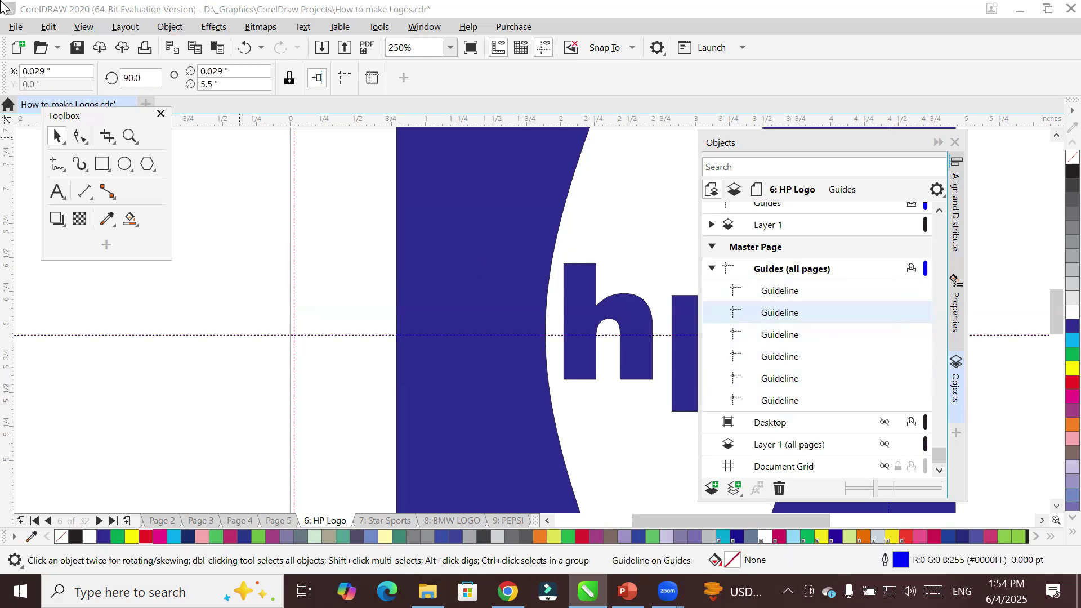
# Select all guidelines with the Select All command for guidelines and delete them
pyautogui.click(48, 27)
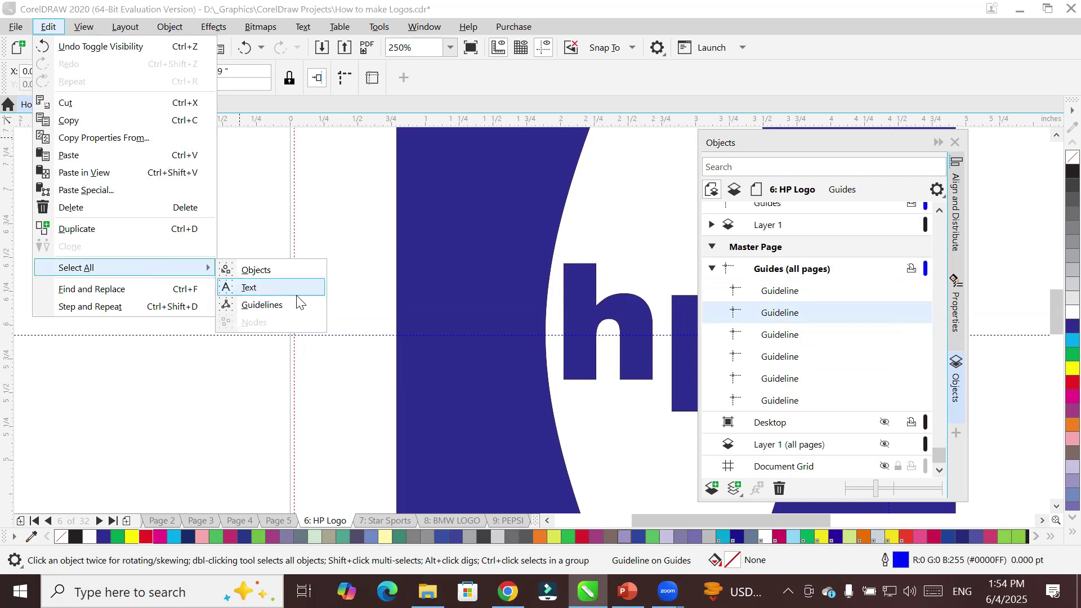
pyautogui.click(299, 305)
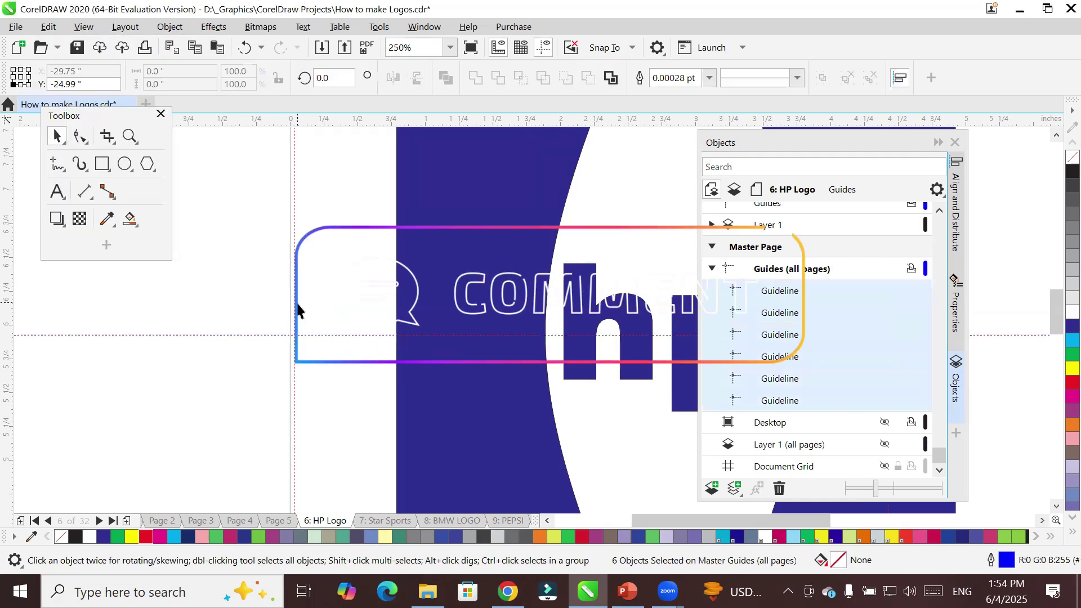
pyautogui.scroll(-2, 295, 307)
pyautogui.scroll(-1, 293, 307)
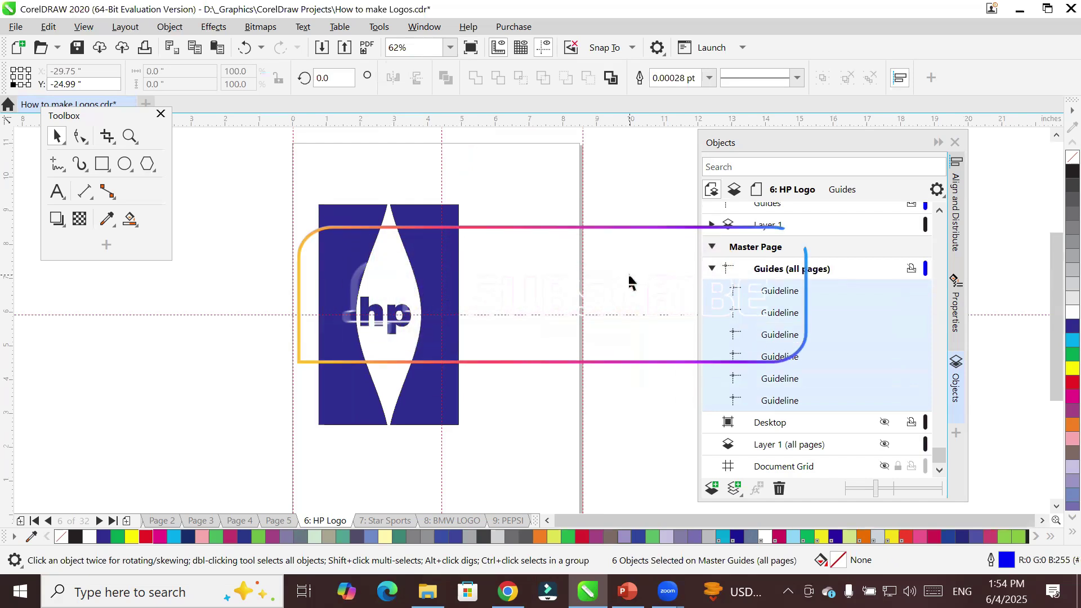
pyautogui.press('Delete')
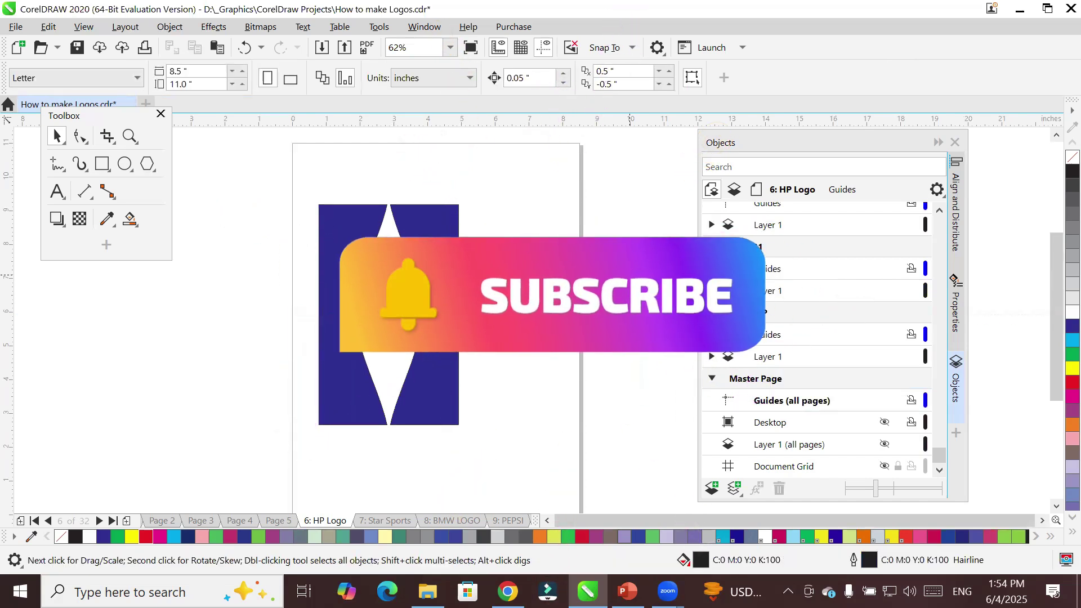